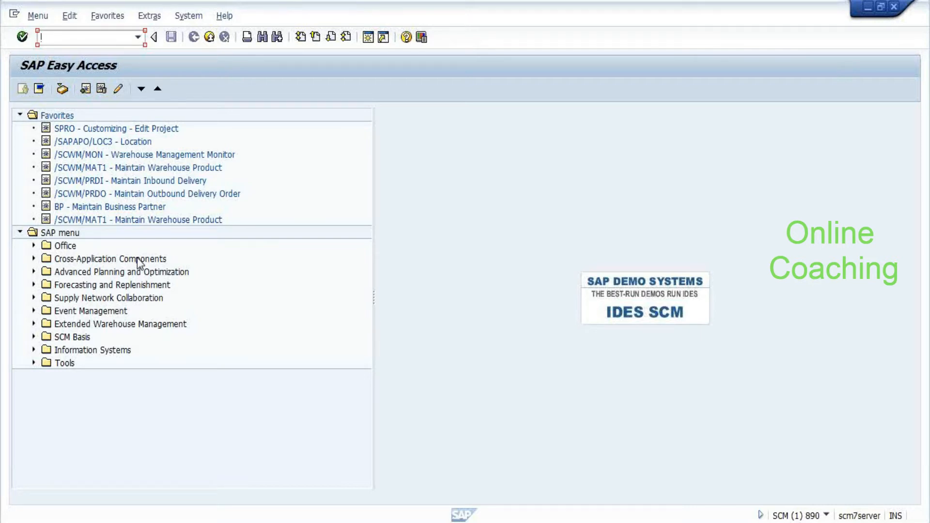
Switch to the ECC system window and run transaction SPRO
key("alt+Tab")
key("alt+Tab")
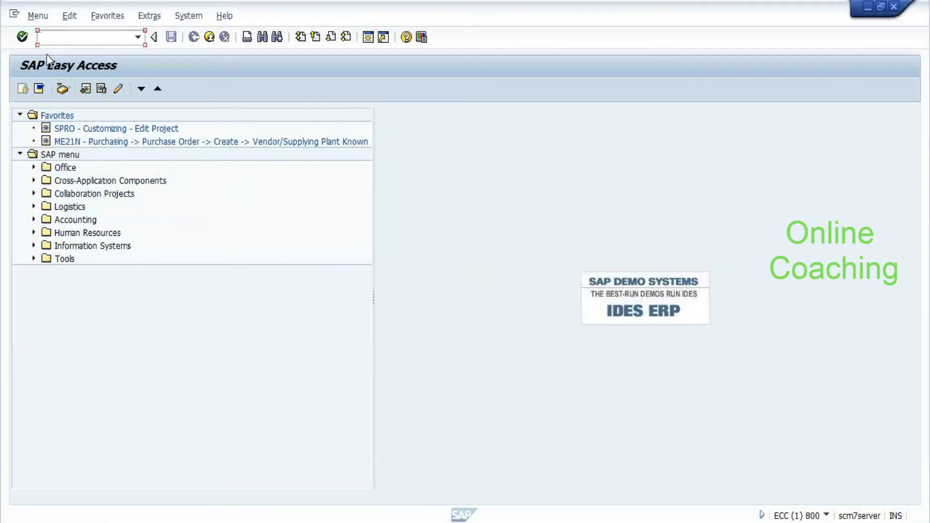
type("spro")
key("Return")
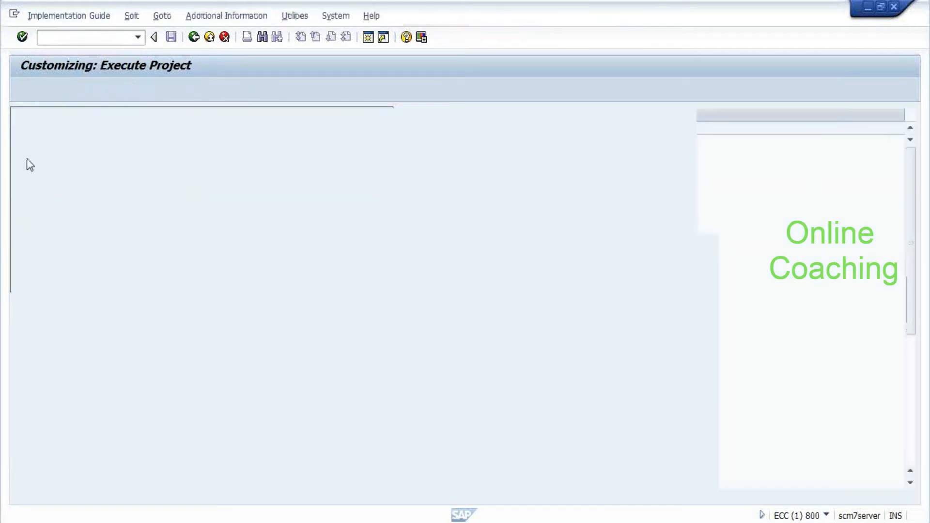
Expand Materials Management and then Purchasing in the IMG tree
left_click(92, 285)
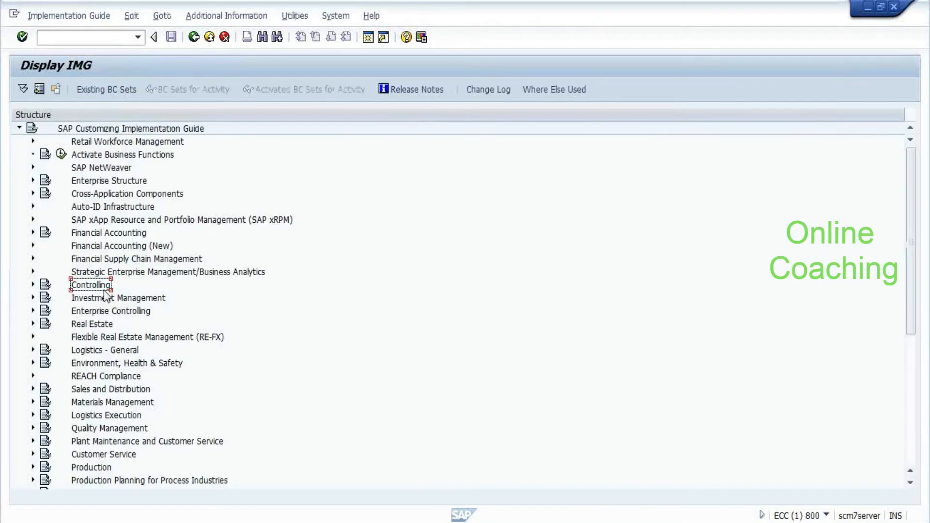
key("Down")
key("Down")
key("Down")
key("Down")
key("Down")
key("Down")
key("Down")
key("Down")
key("Down")
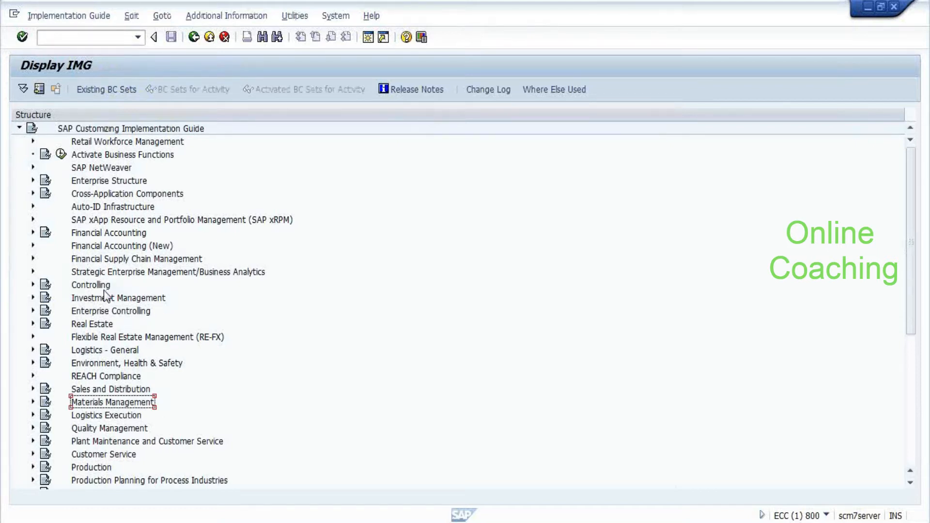
key("Return")
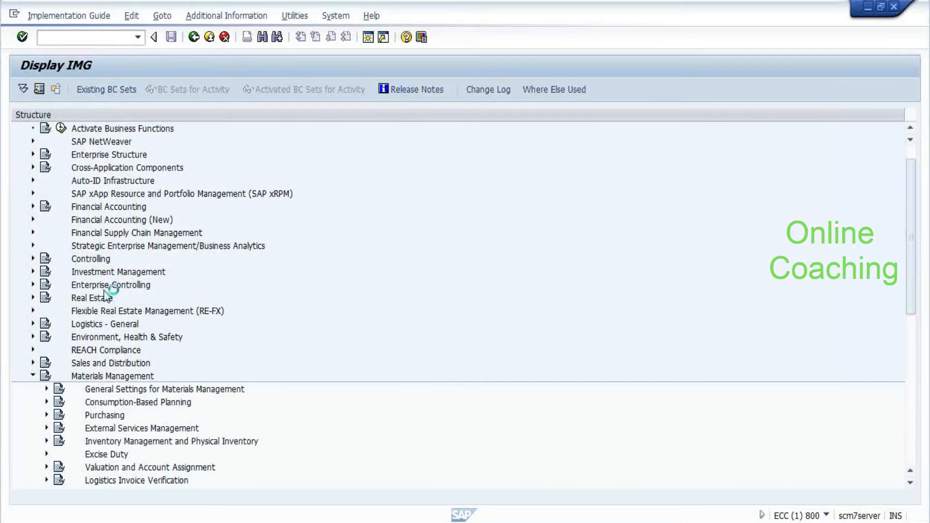
key("Down")
key("Down")
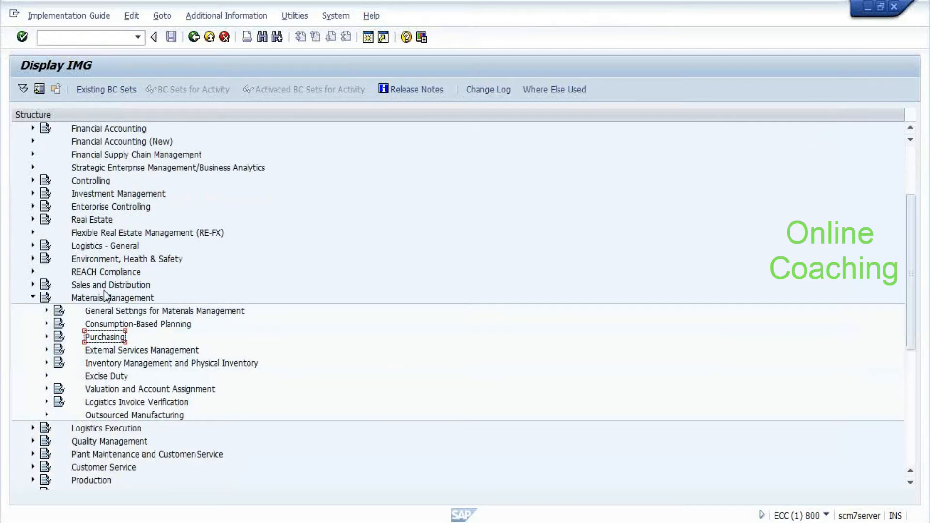
key("Return")
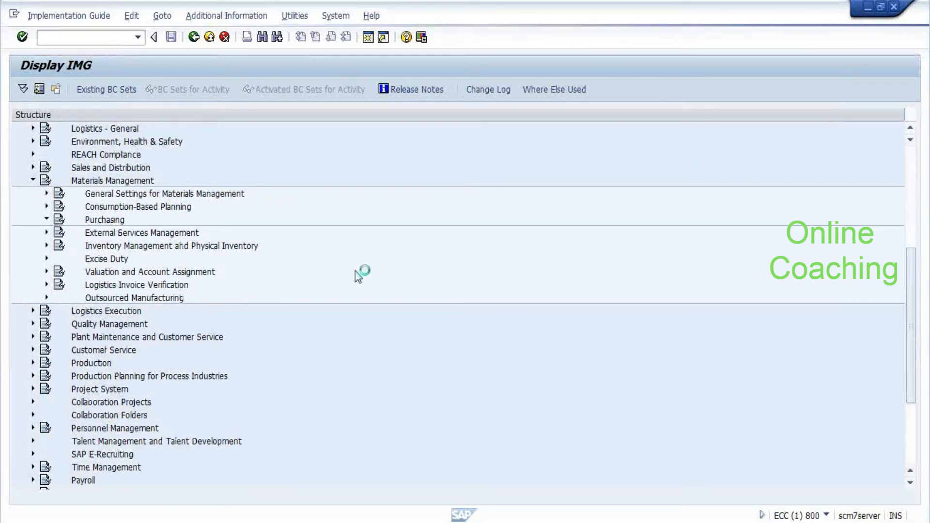
Expand the Purchase Order settings under Purchasing
key("Down")
key("Down")
key("Down")
key("Down")
key("Down")
key("Down")
key("Down")
key("Down")
key("Down")
key("Down")
key("Down")
key("Down")
key("Down")
key("Down")
key("Down")
key("Down")
key("Down")
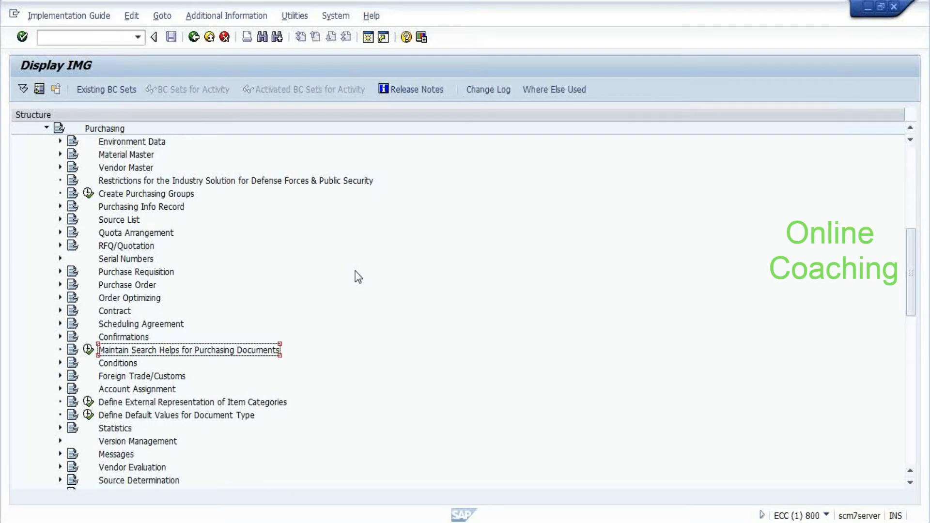
scroll(356, 272, "down", 2)
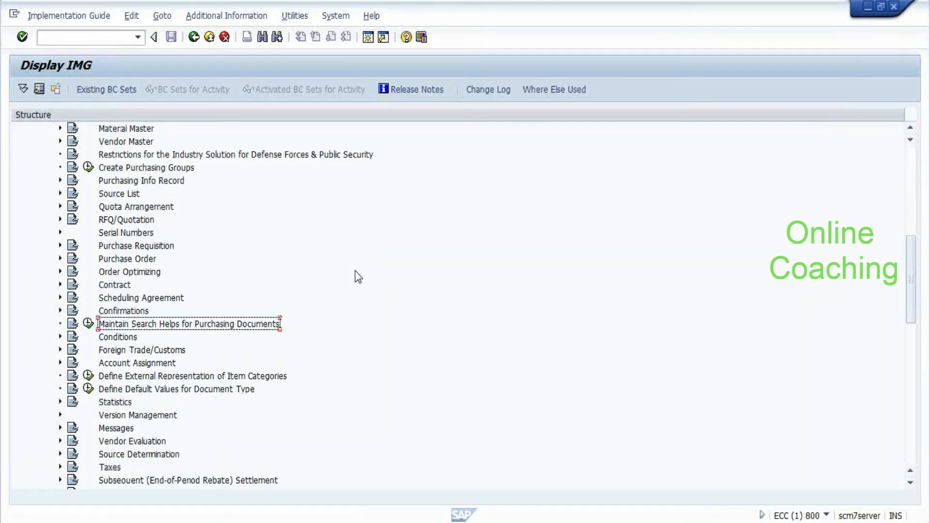
scroll(357, 273, "down", 3)
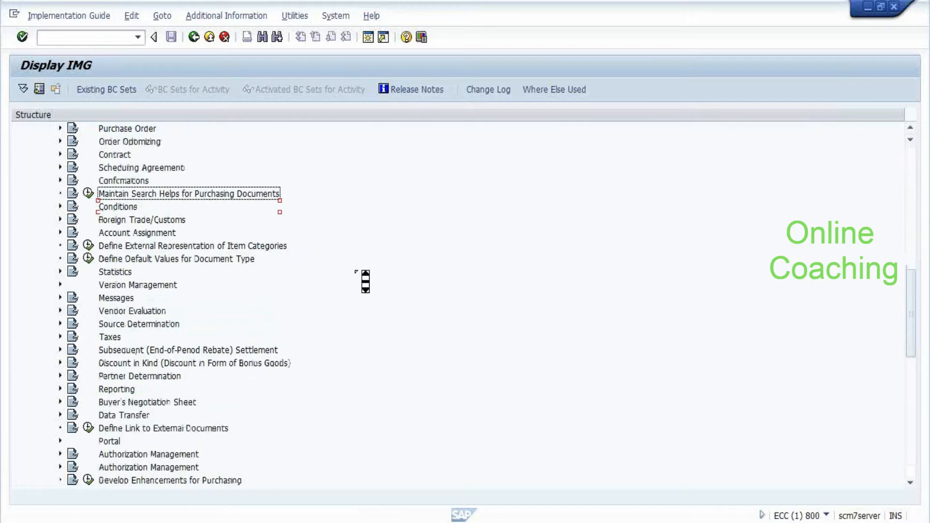
scroll(365, 281, "down", 2)
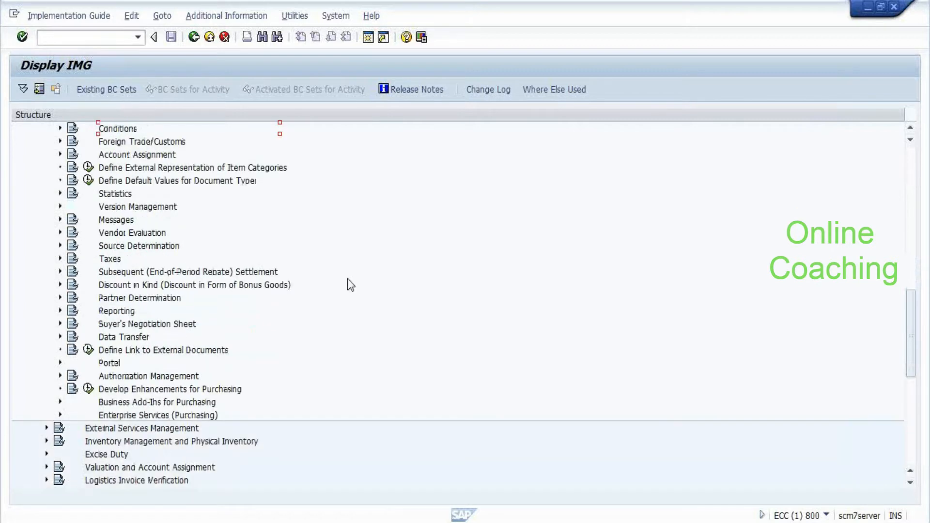
scroll(299, 373, "up", 4)
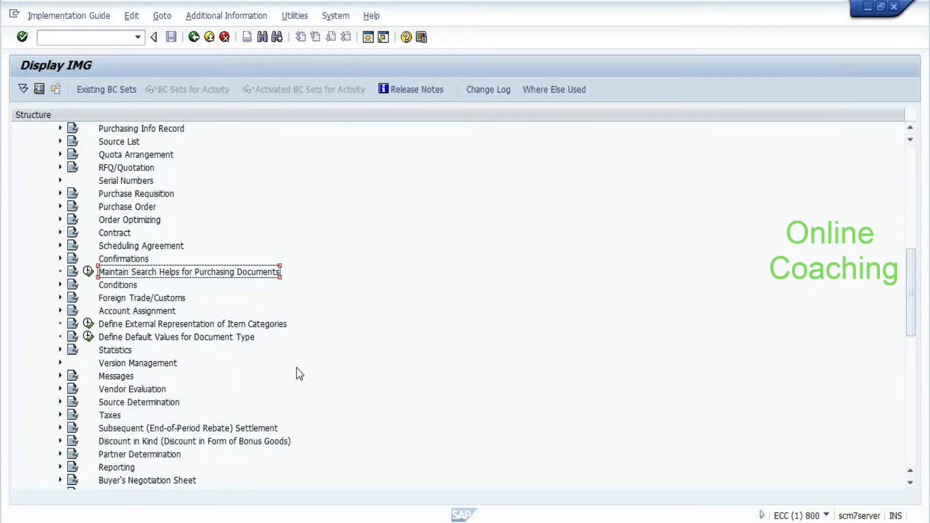
scroll(297, 368, "up", 2)
key("Return")
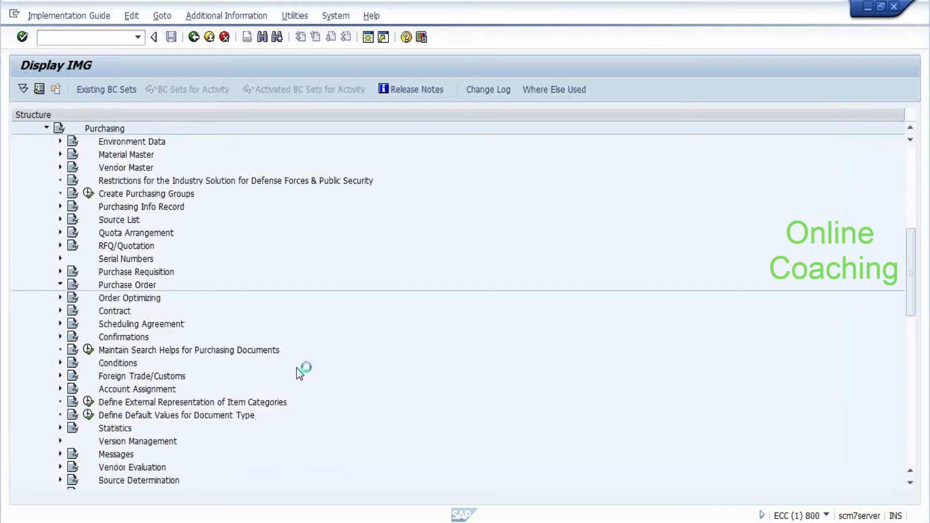
Expand Set up Stock Transport Order and its Set Up Stock Transfer Between Storage Locations activities
key("Up")
key("Down")
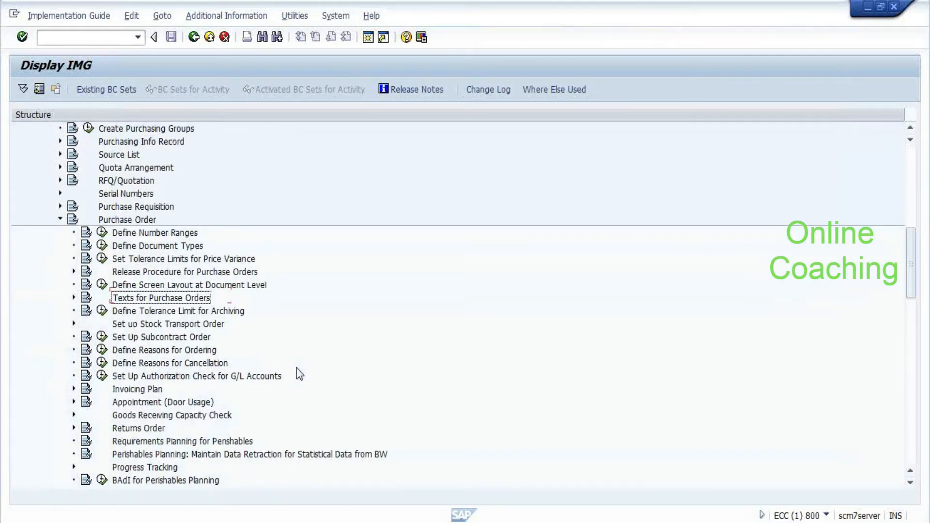
key("Down")
key("Down")
key("Return")
key("Down")
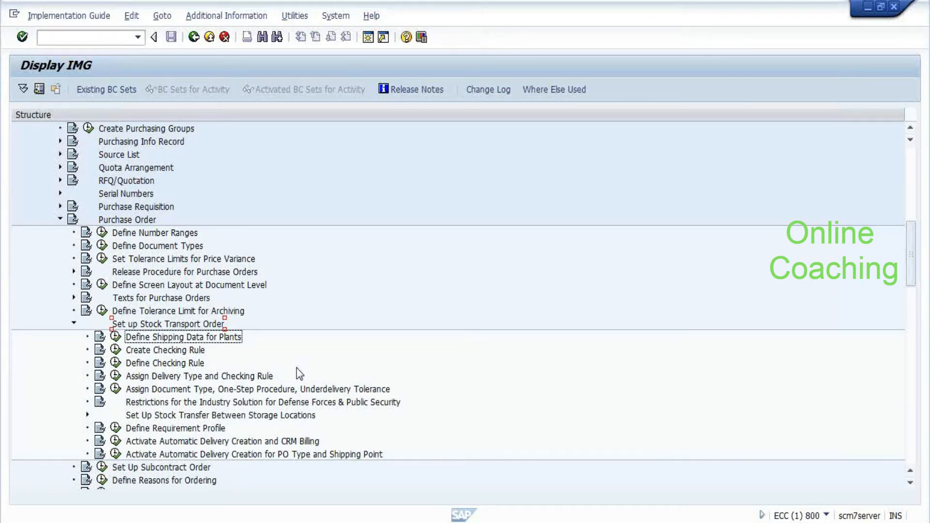
key("Down")
key("Down")
key("Down")
key("Down")
key("Down")
key("Down")
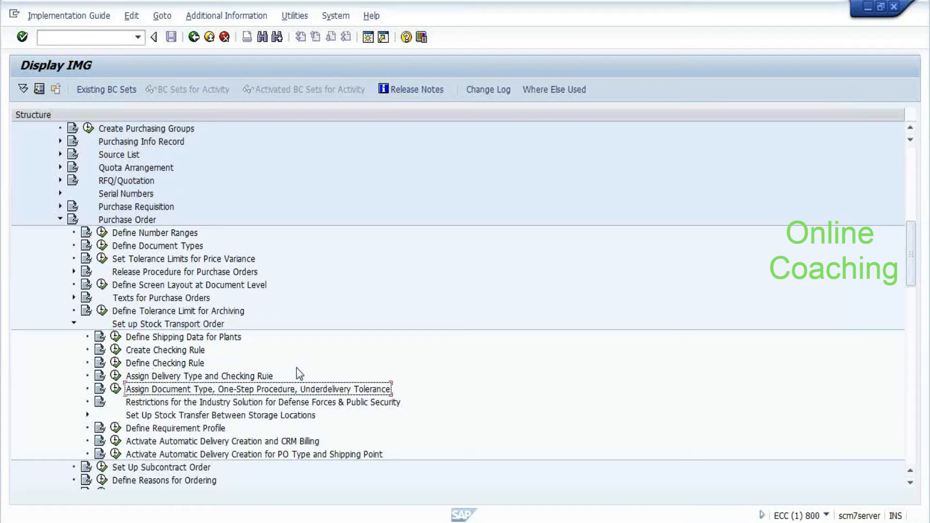
key("Up")
key("Up")
key("Up")
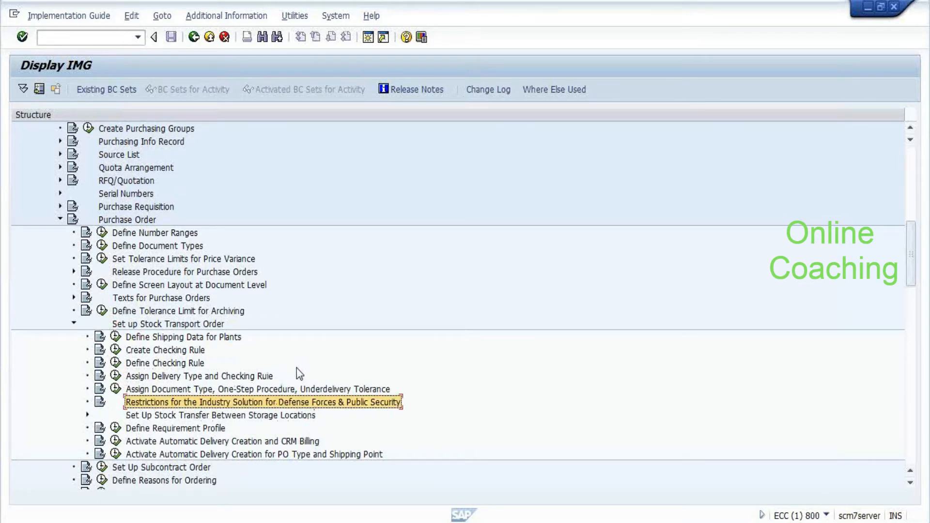
key("Up")
key("Down")
key("Down")
key("Down")
key("Right")
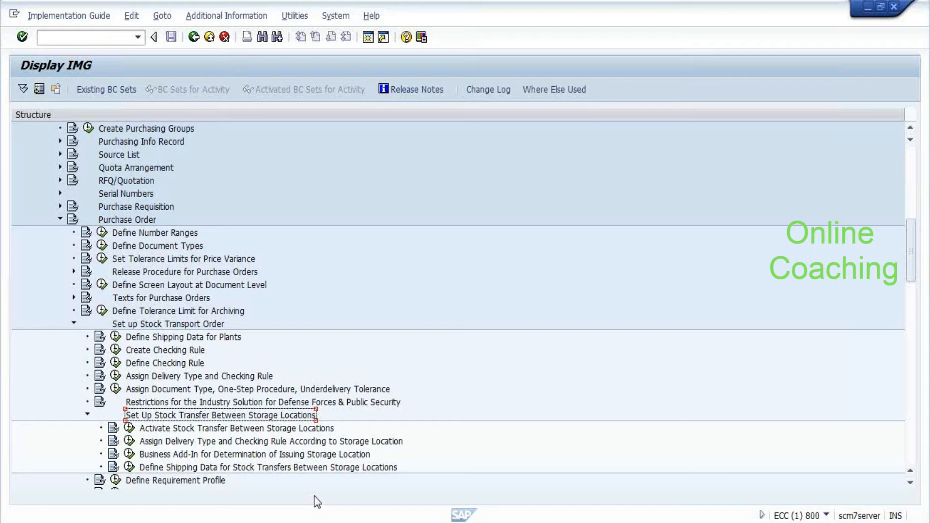
Switch to the SCM system's Customizing: Execute Project window and open the SAP Reference IMG
key("alt+Tab")
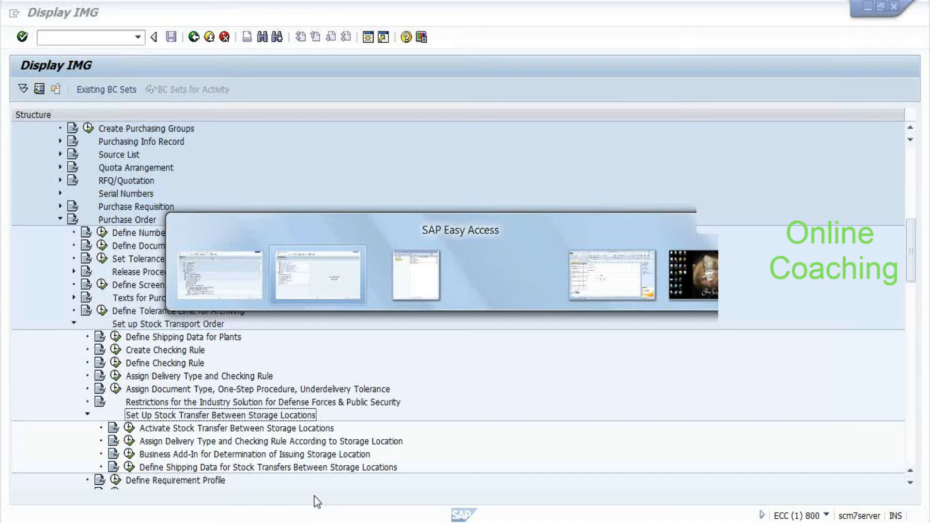
key("alt+Tab")
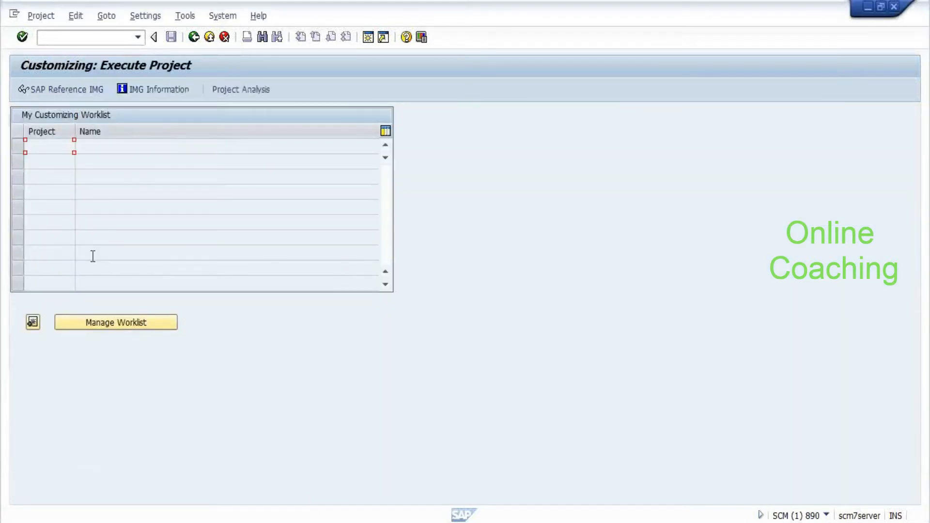
key("F5")
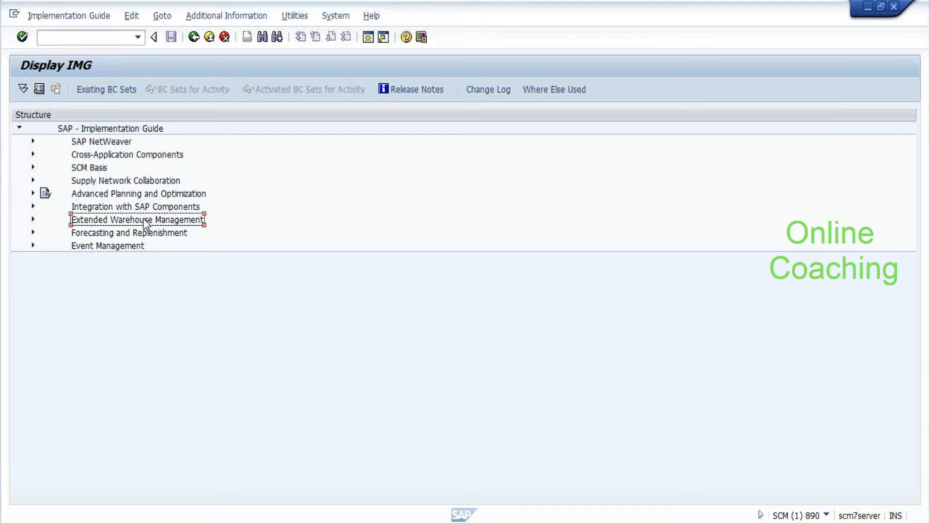
Open Define Document Types for Inbound Delivery Process and look up document type IPS
double_click(145, 220)
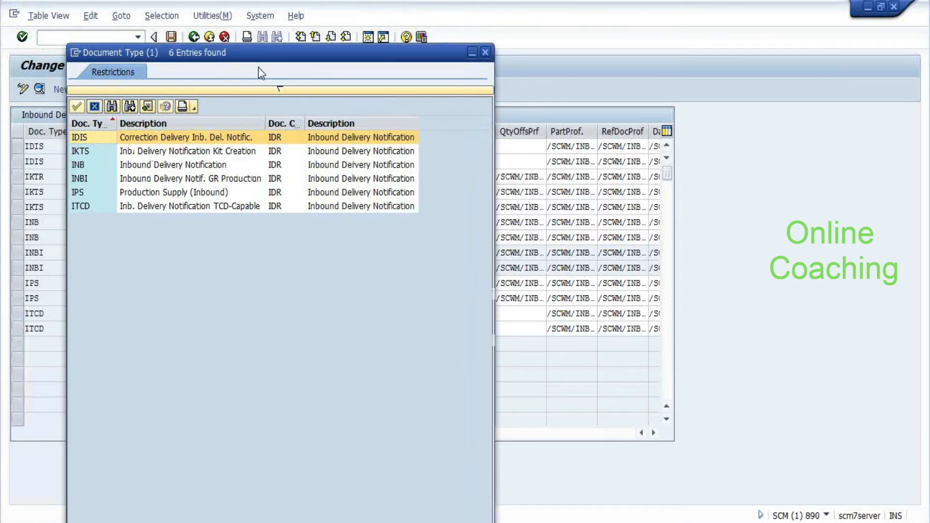
left_click(90, 212)
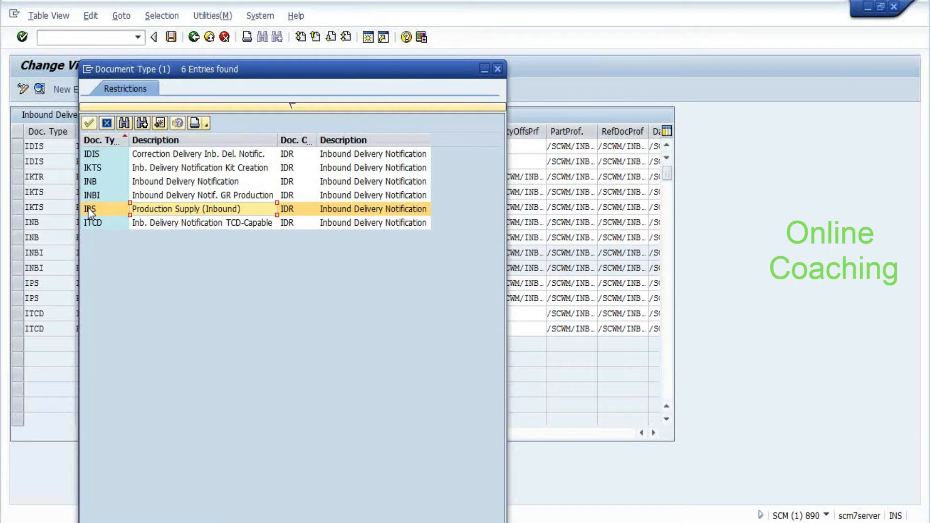
left_click(90, 212)
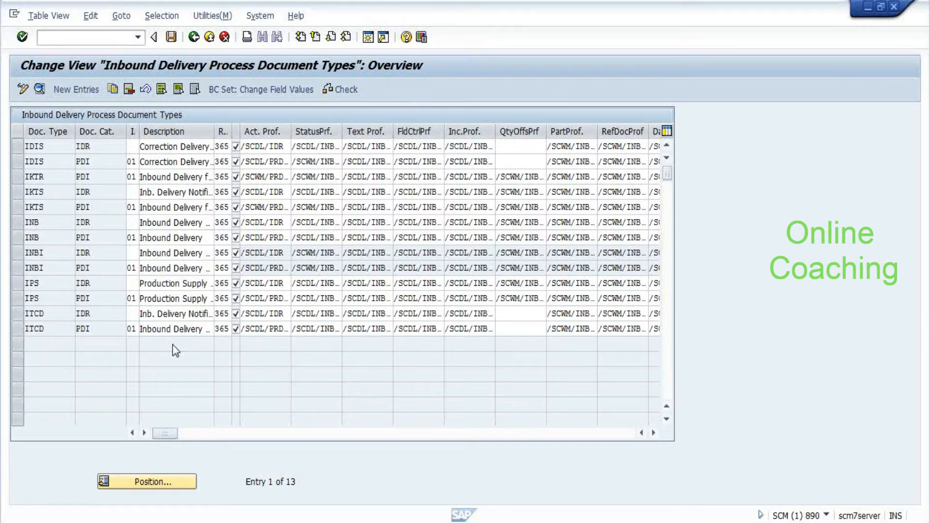
key("F3")
Open Define Document Types for Outbound Delivery Process under Goods Issue Process
double_click(119, 345)
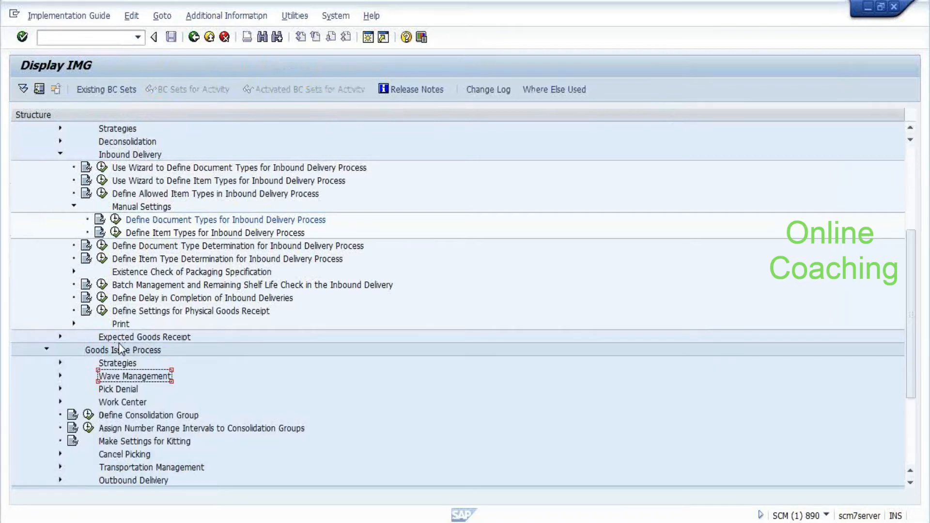
scroll(218, 417, "down", 1)
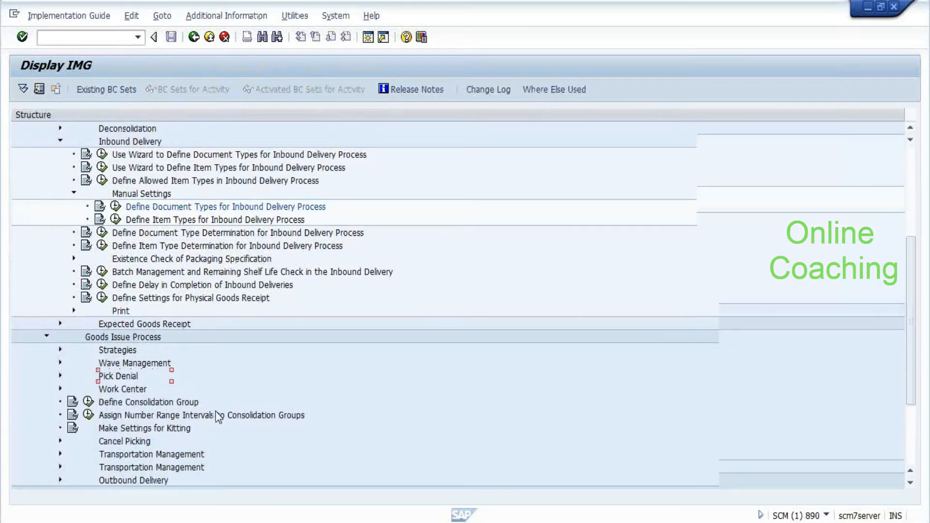
scroll(218, 417, "down", 3)
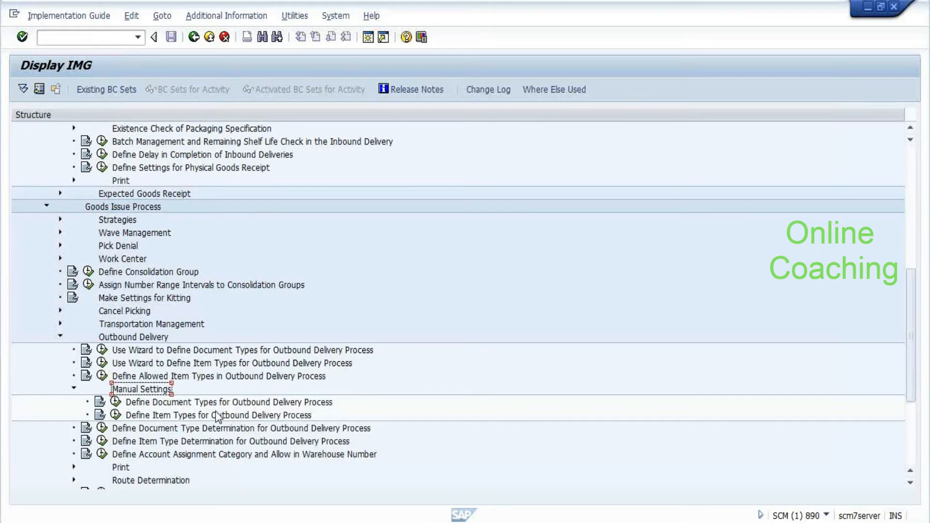
left_click(115, 401)
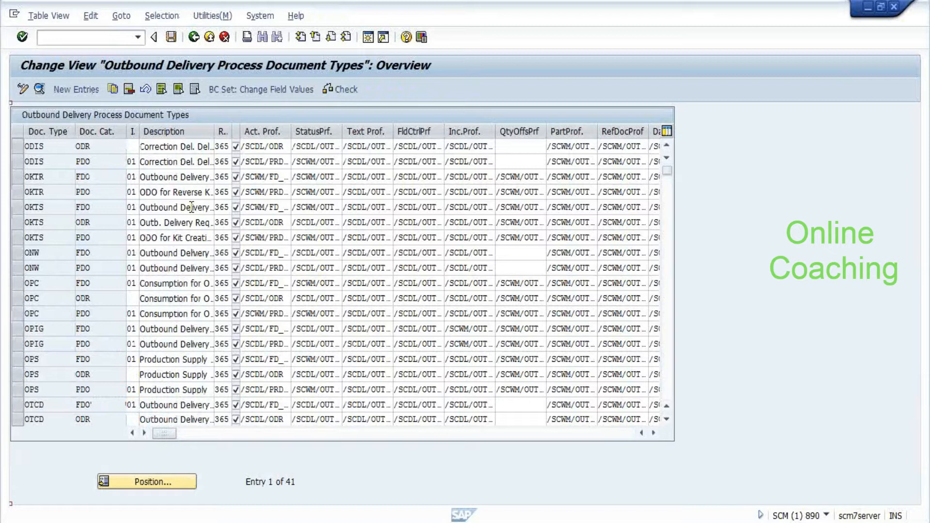
key("F4")
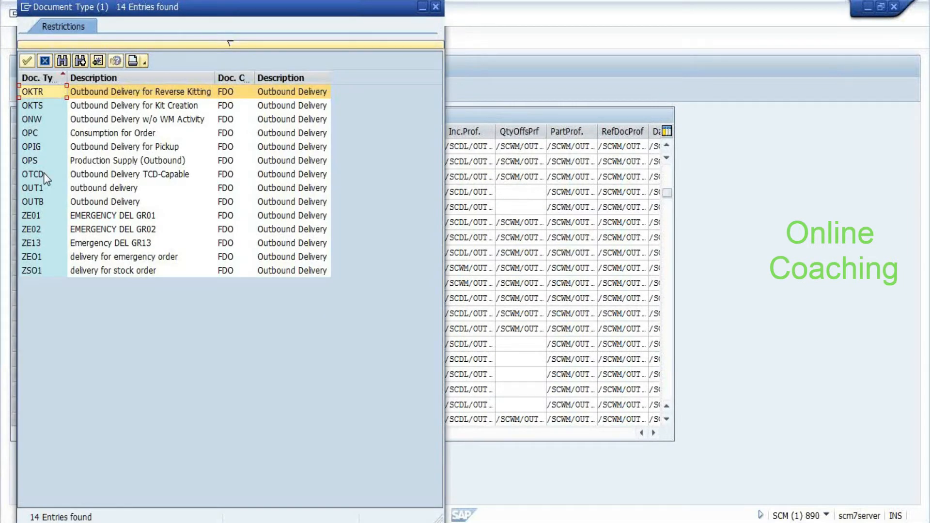
left_click(436, 7)
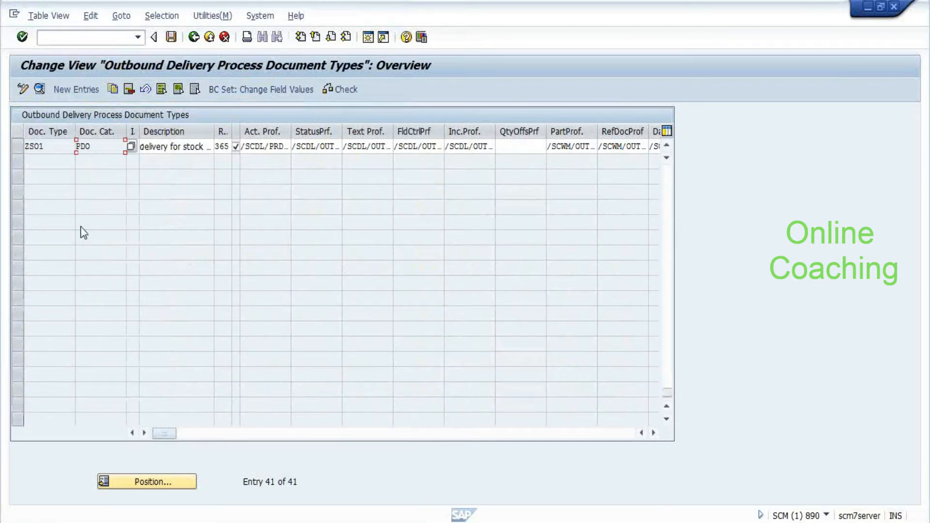
scroll(80, 226, "up", 13)
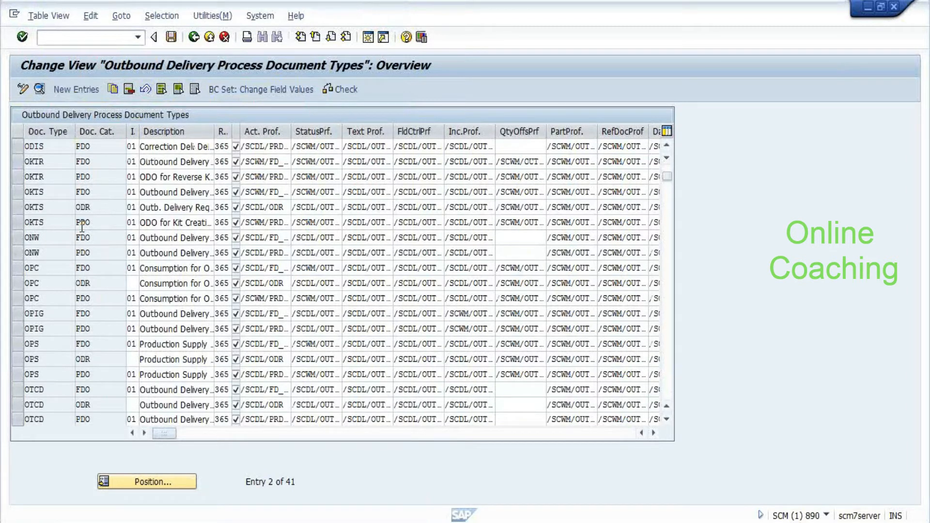
scroll(82, 226, "up", 1)
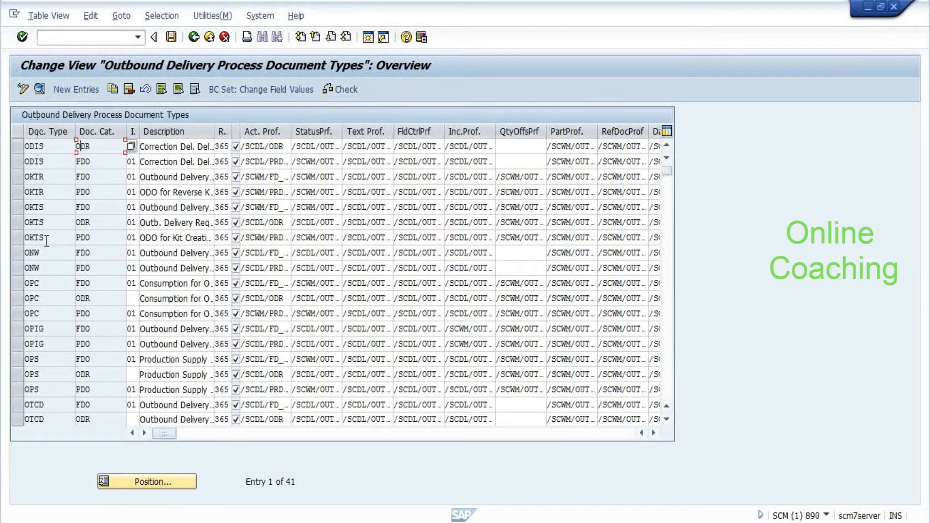
left_click(60, 249)
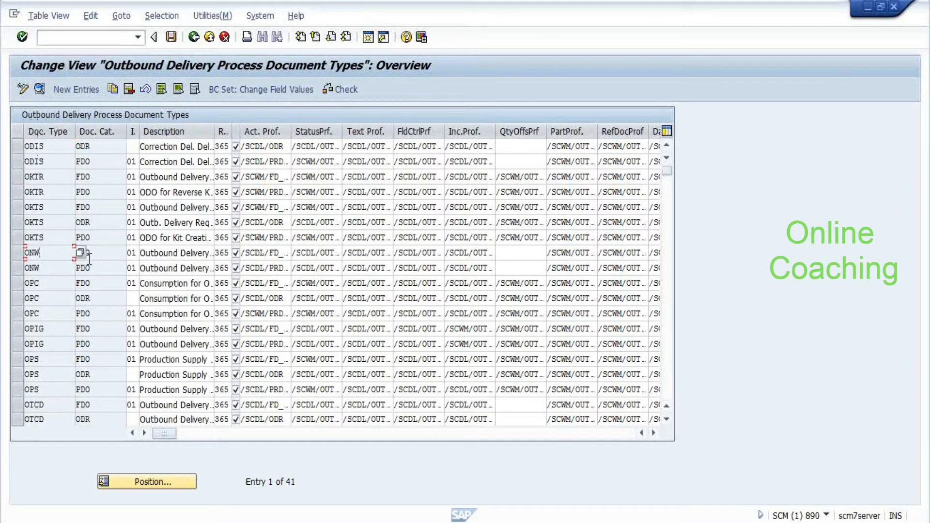
double_click(78, 254)
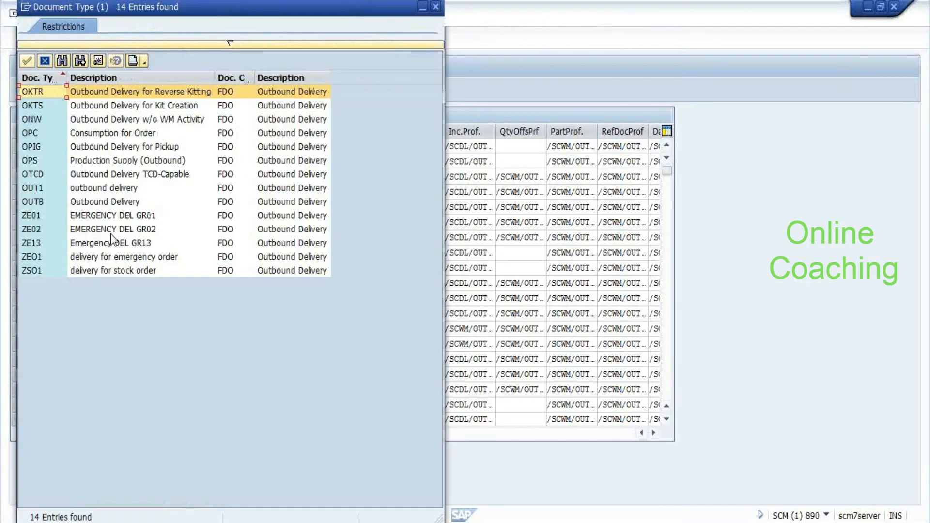
left_click(59, 164)
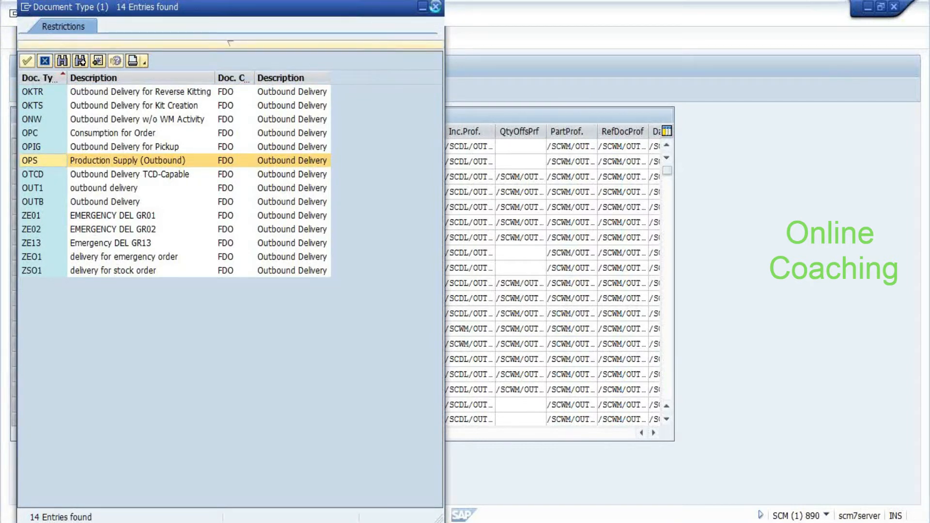
left_click(435, 7)
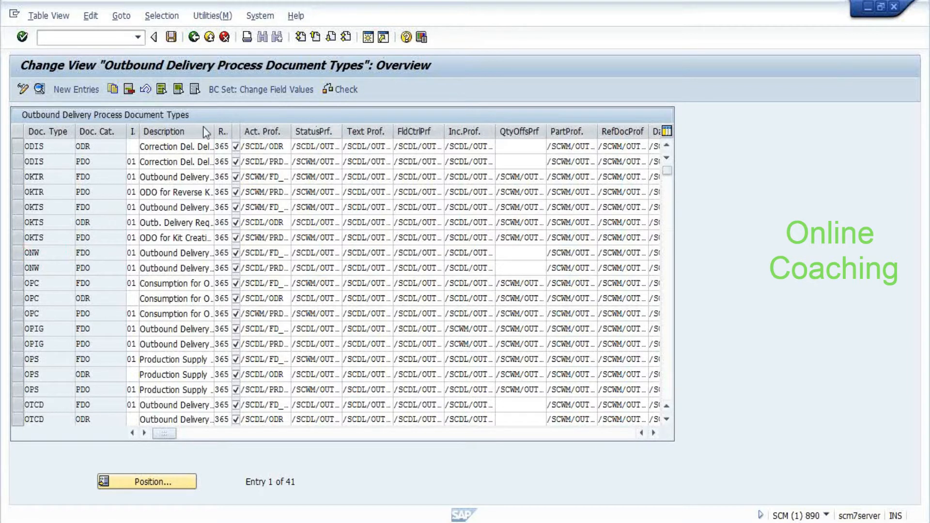
scroll(178, 121, "down", 1)
left_click(131, 146)
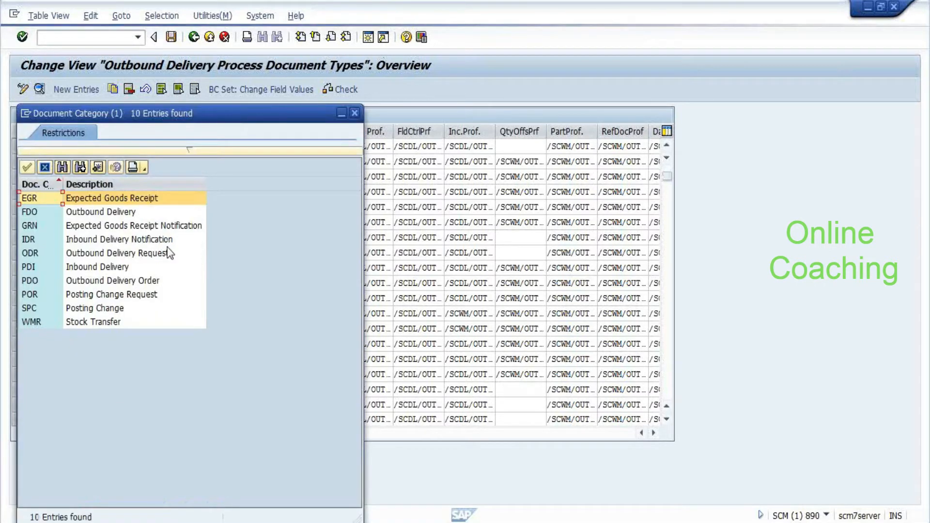
left_click(97, 294)
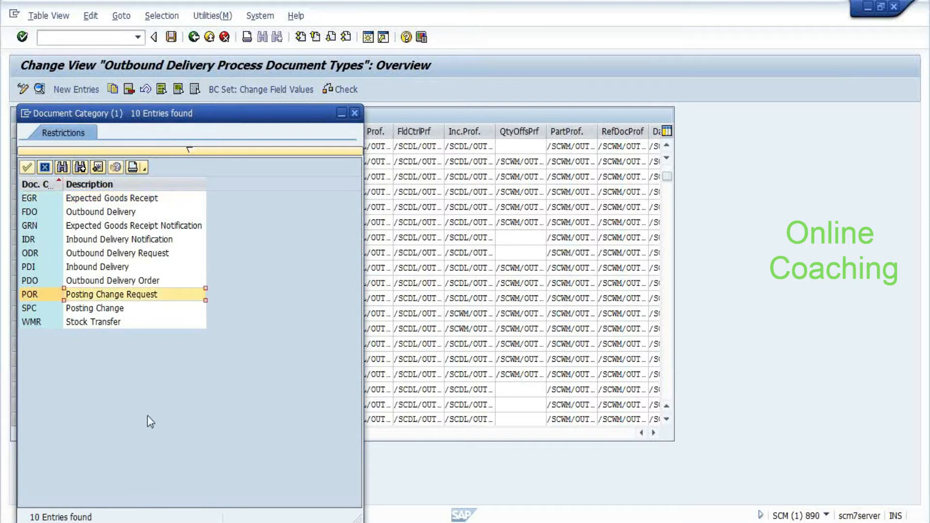
left_click(86, 310)
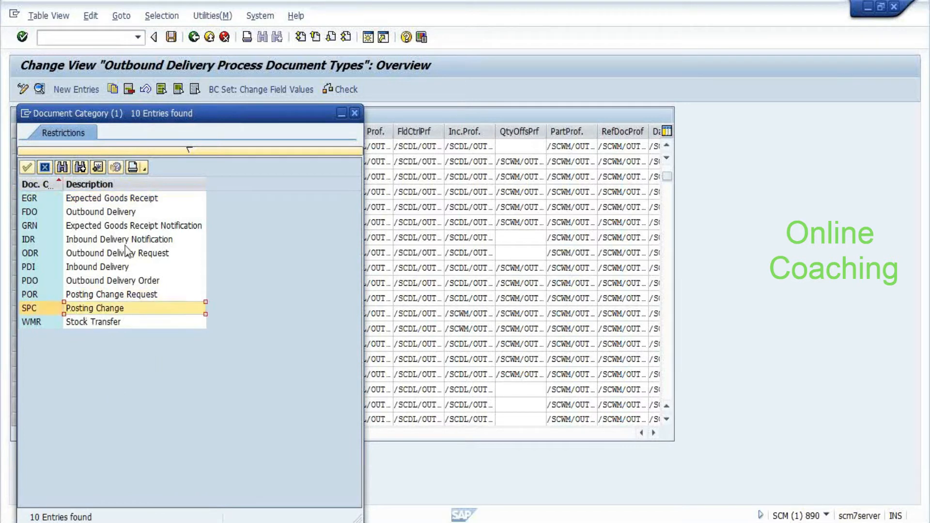
left_click_drag(63, 184, 138, 188)
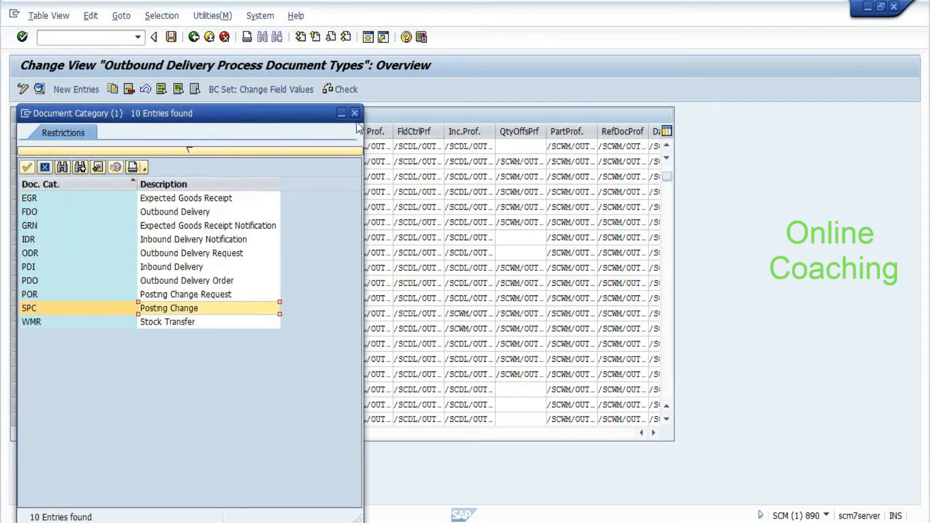
double_click(77, 308)
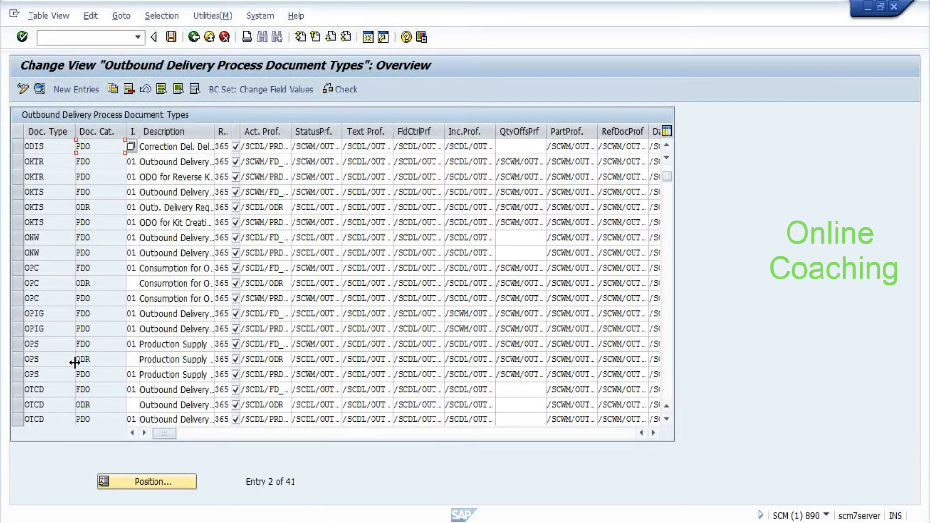
left_click(80, 283)
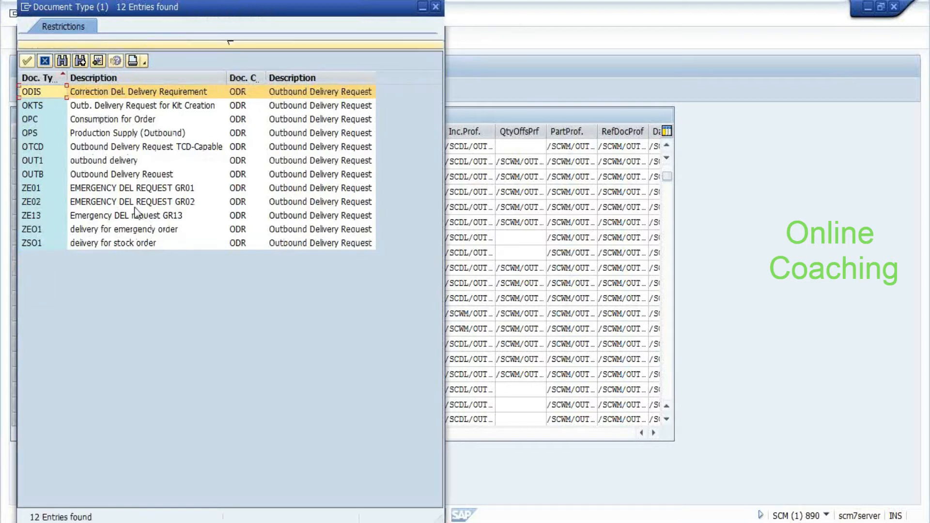
key("Return")
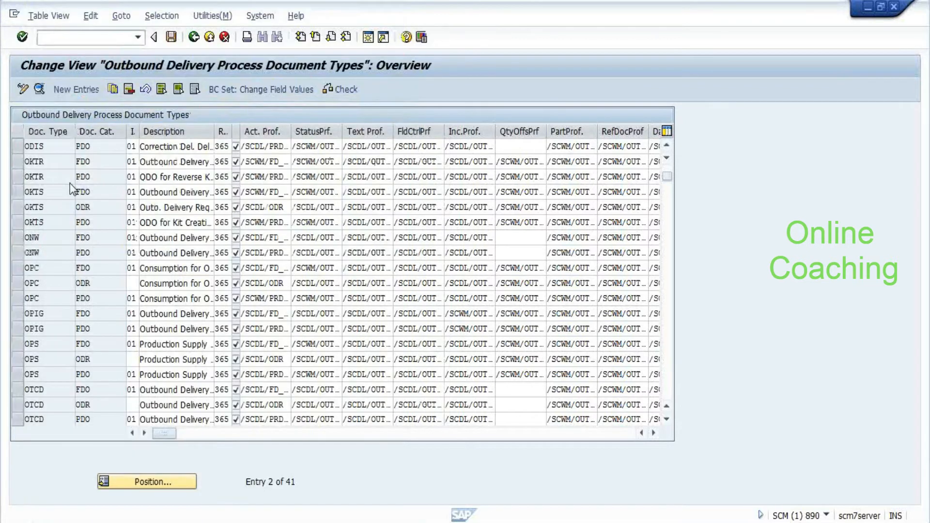
scroll(70, 184, "down", 1)
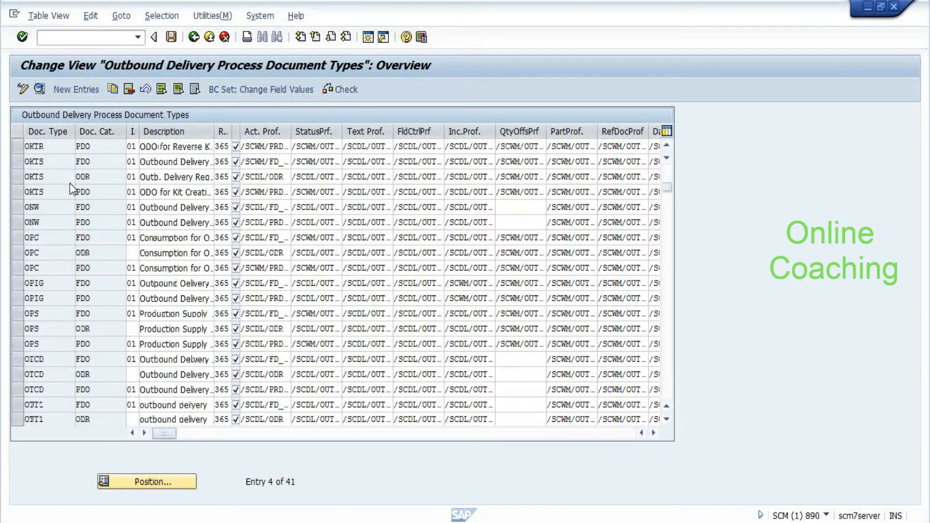
scroll(70, 184, "down", 1)
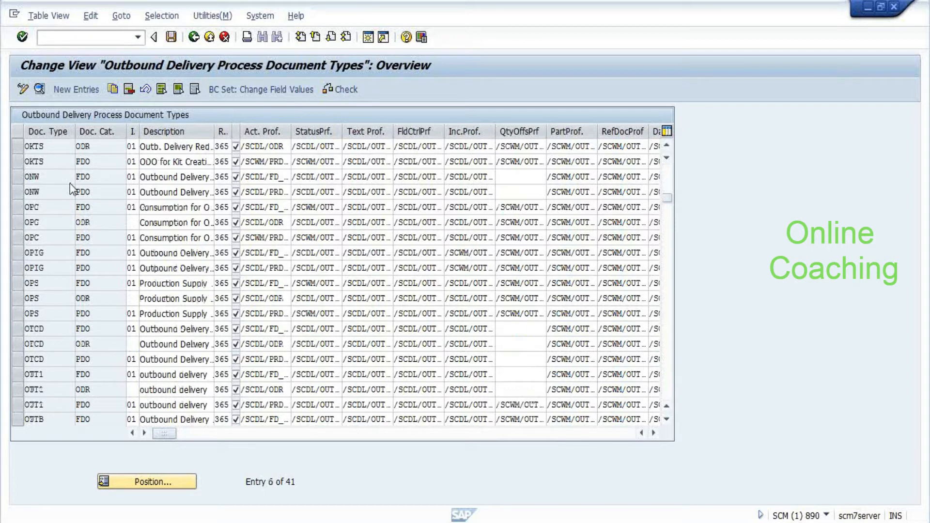
scroll(69, 183, "down", 10)
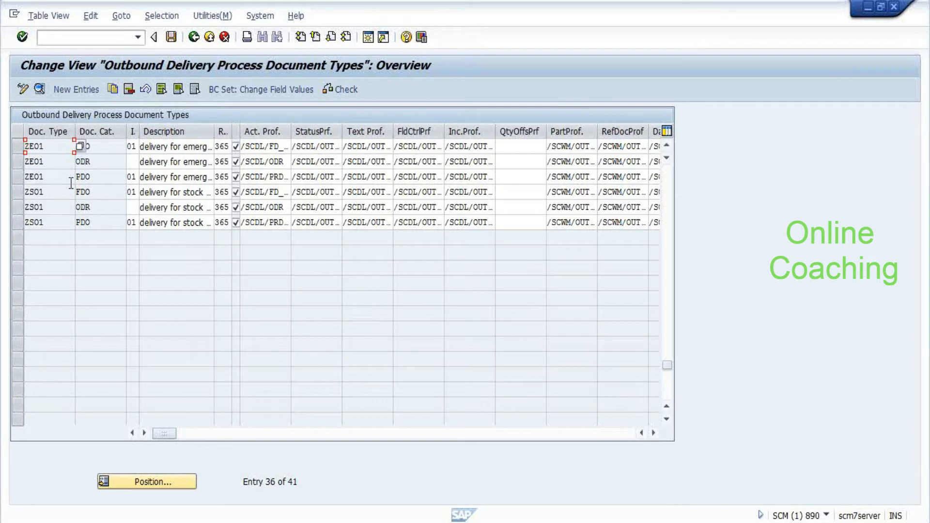
scroll(71, 183, "up", 1)
scroll(79, 151, "down", 1)
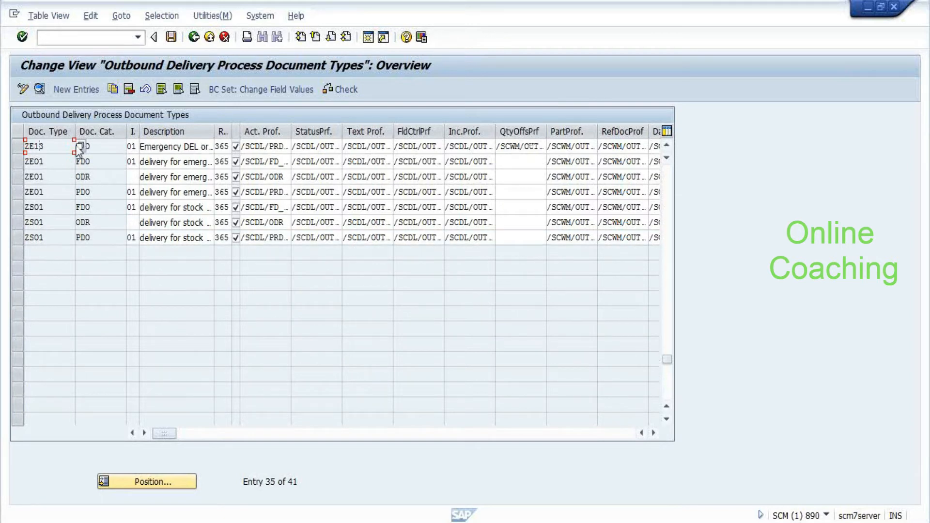
scroll(79, 151, "up", 2)
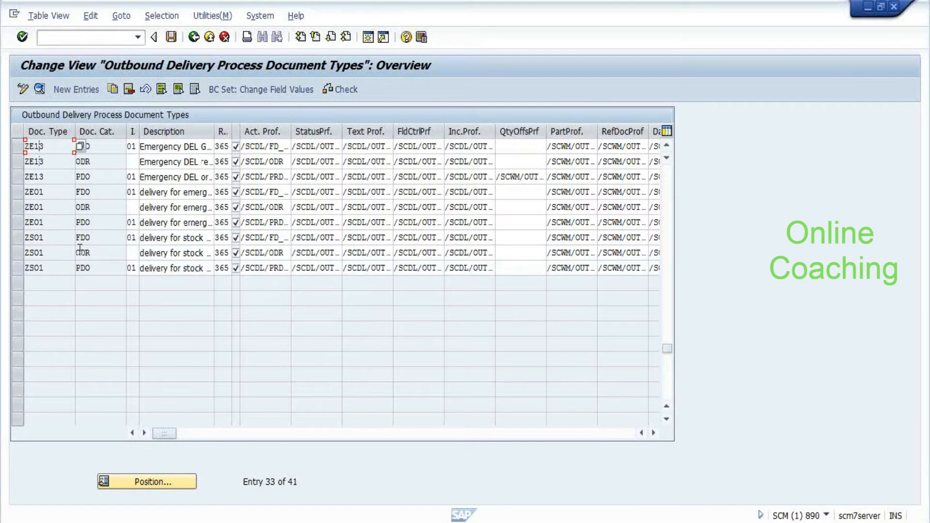
scroll(80, 248, "up", 2)
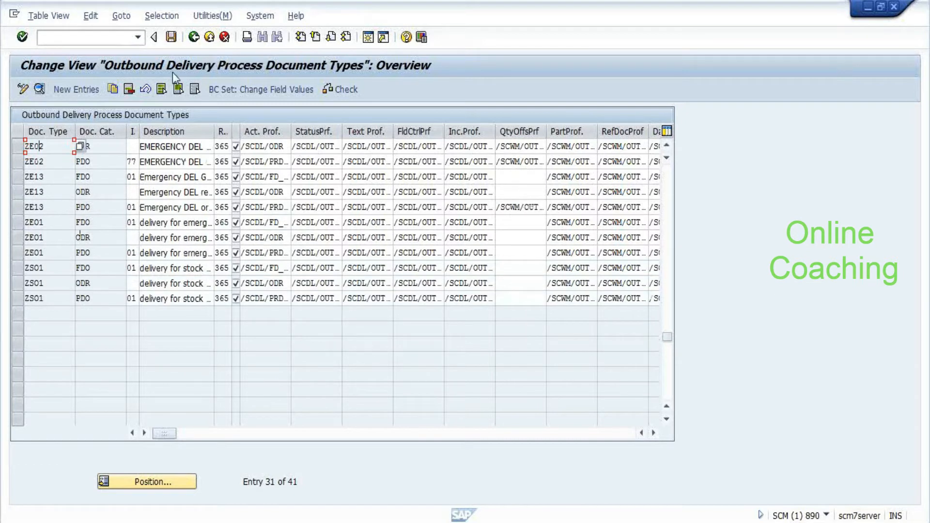
left_click(99, 301)
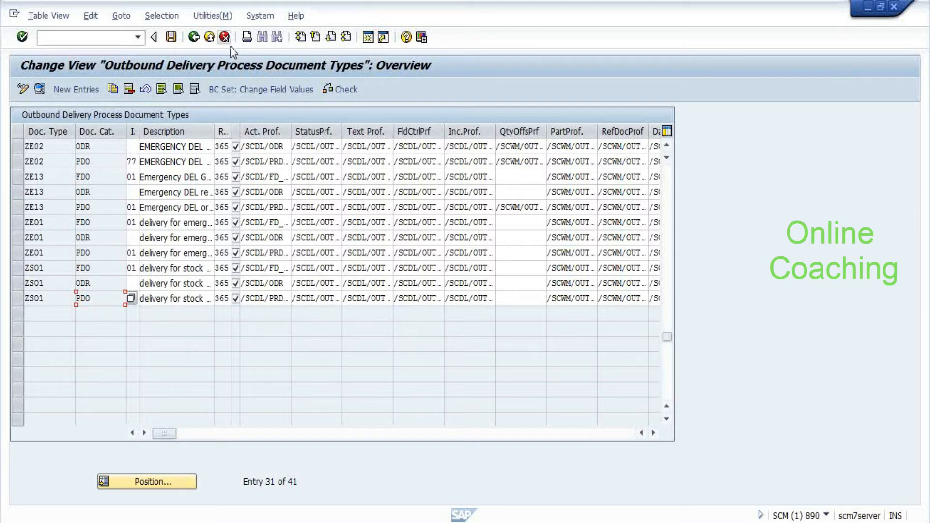
Return to the IMG and open the Warehouse Task settings under Cross-Process Settings
left_click(194, 39)
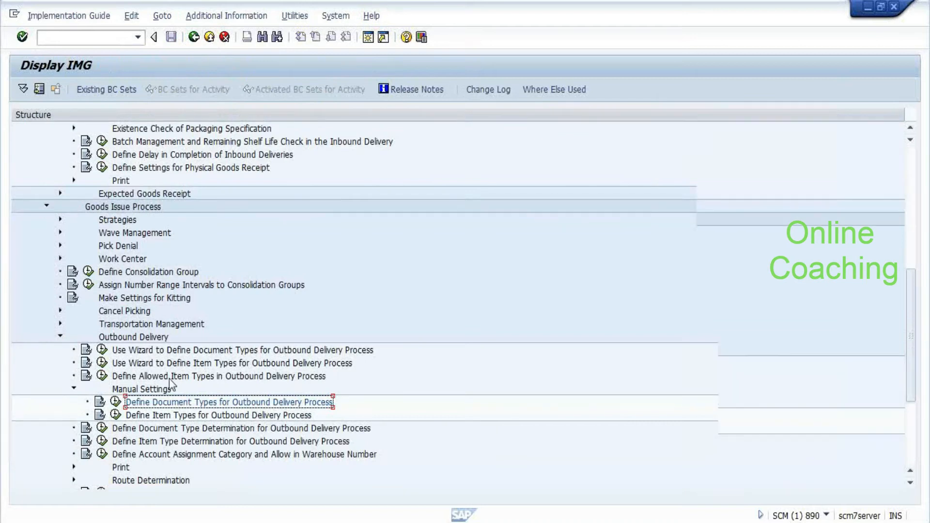
scroll(170, 379, "up", 3)
scroll(170, 379, "up", 1)
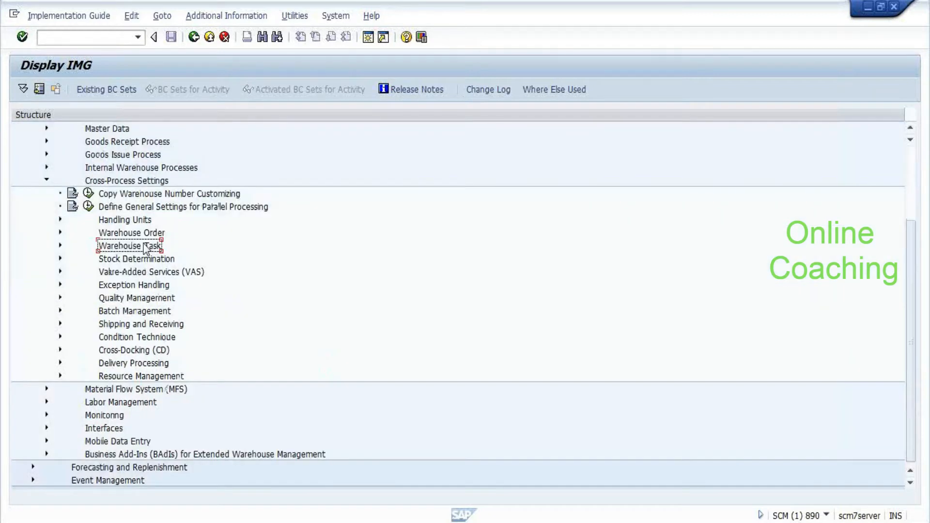
double_click(146, 246)
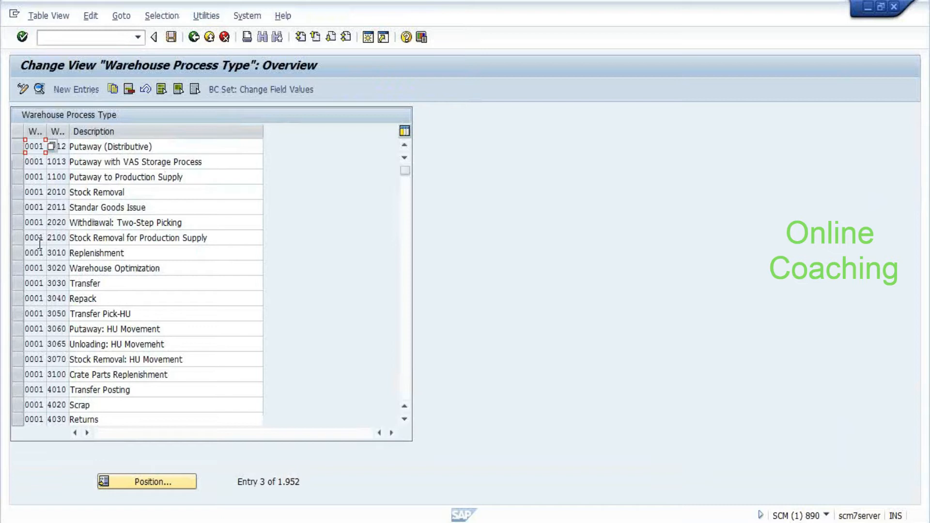
Mark warehouse process types 3030, 4010 and 4100 in the overview
scroll(40, 245, "up", 1)
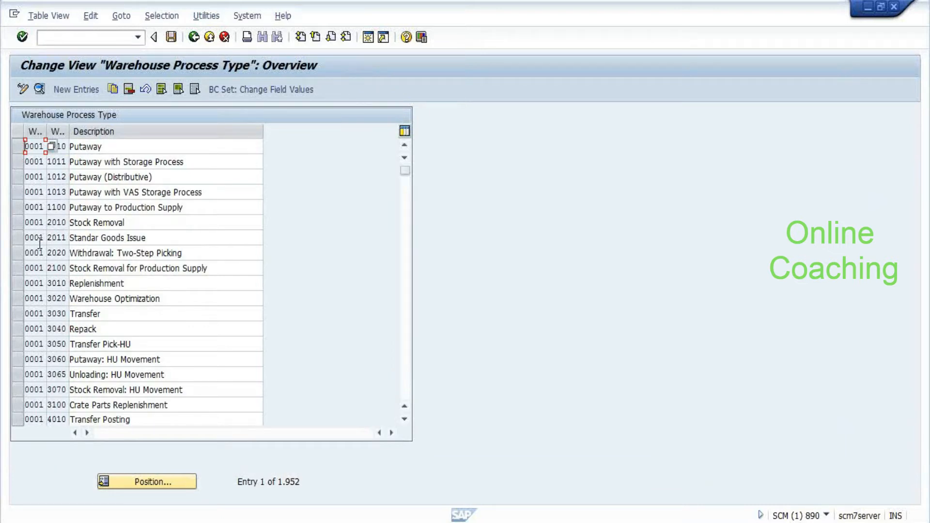
left_click(17, 315)
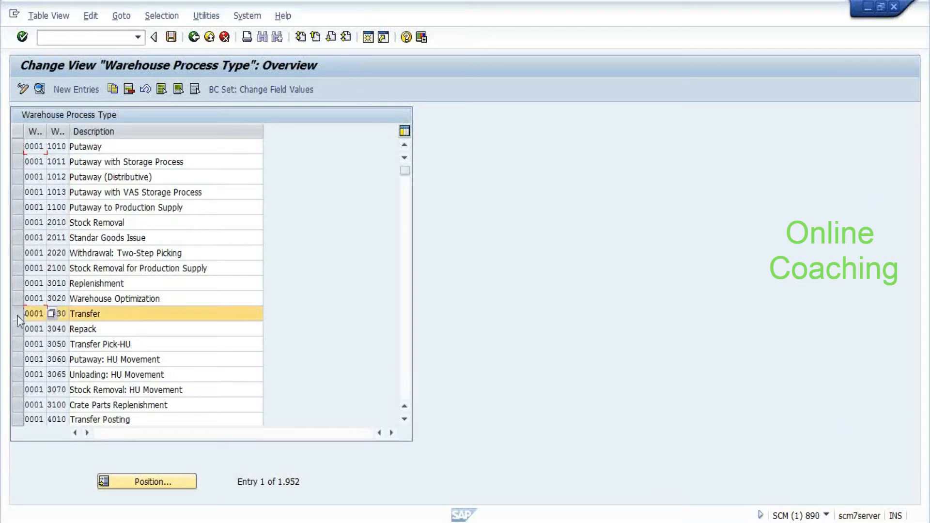
key("Tab")
left_click(19, 420)
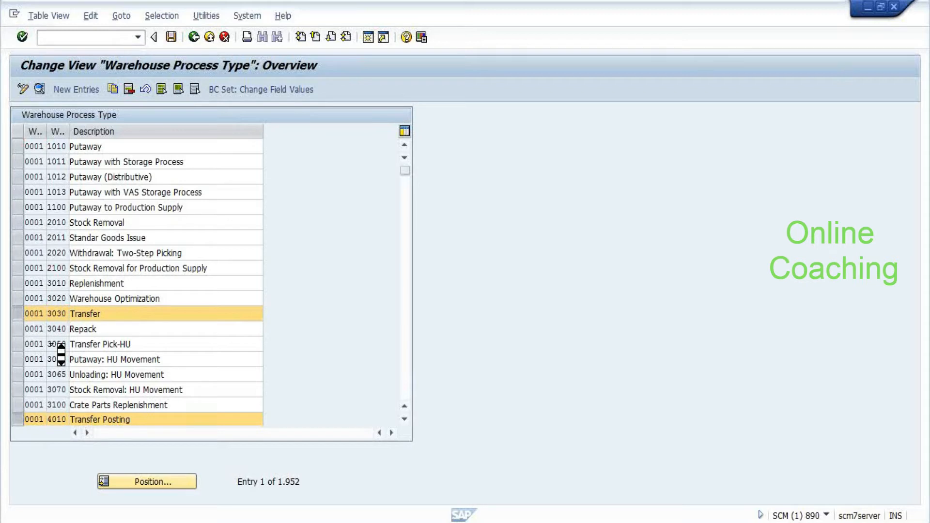
scroll(61, 354, "down", 2)
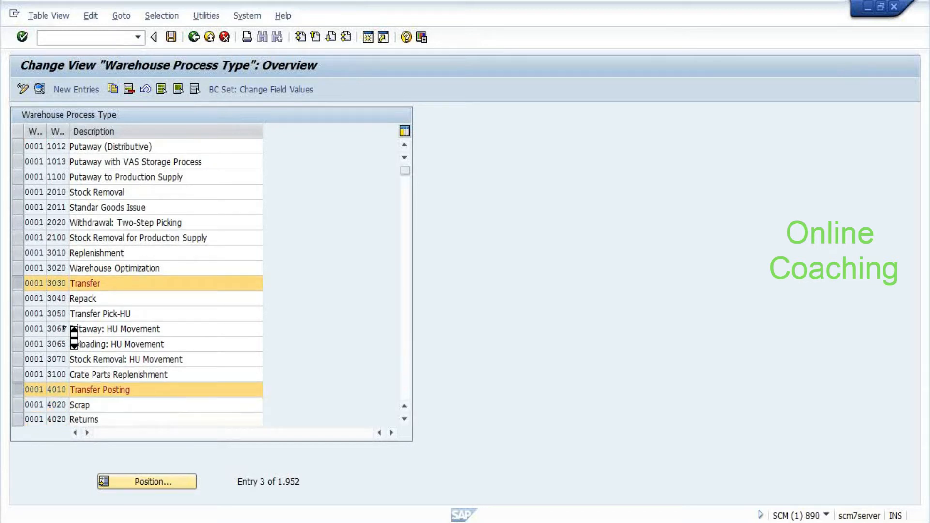
scroll(73, 336, "down", 2)
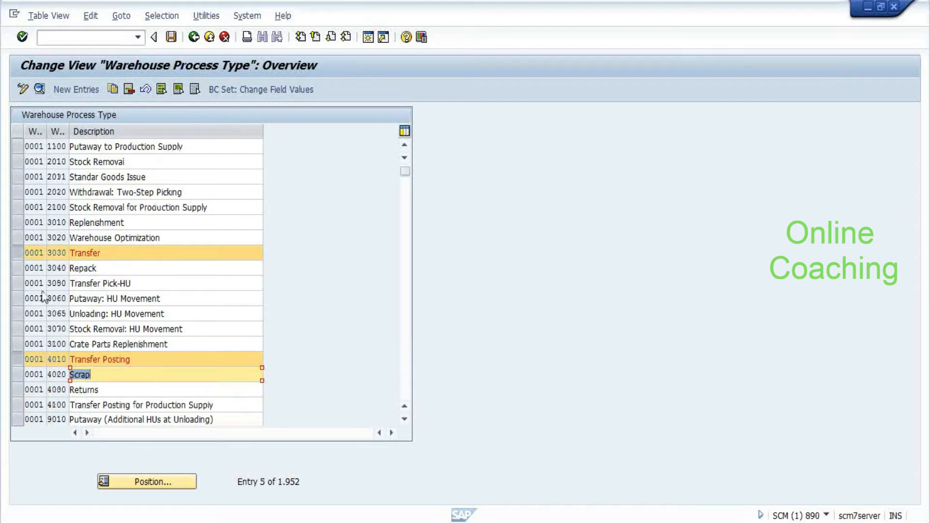
left_click(19, 405)
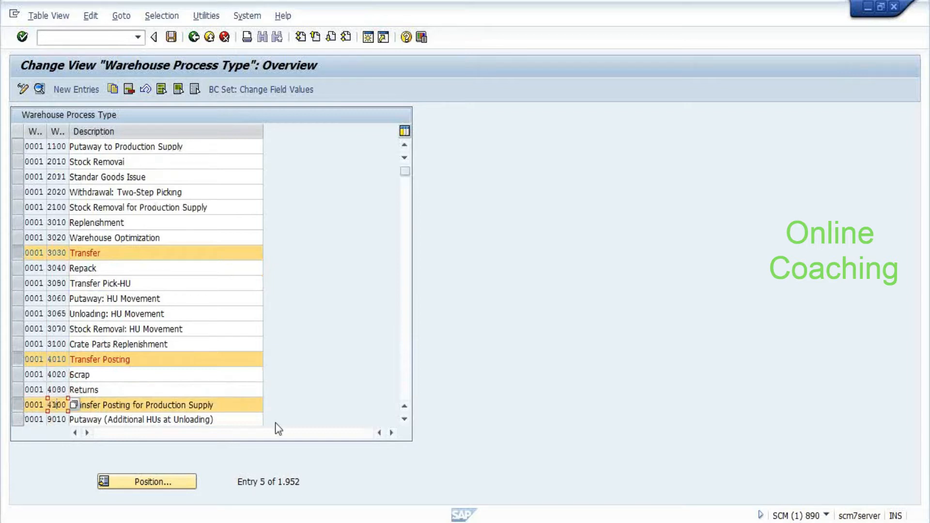
Open the details of process type 3030 Transfer
left_click(231, 404)
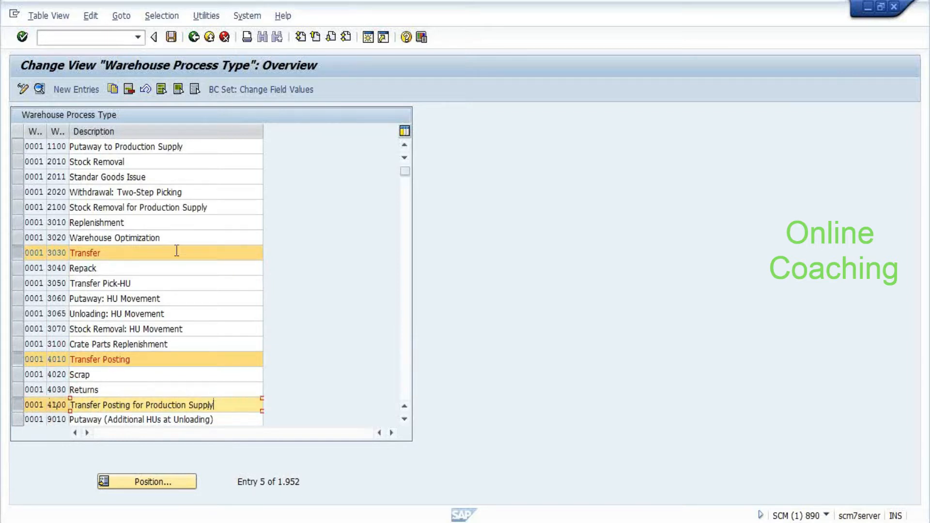
left_click(141, 252)
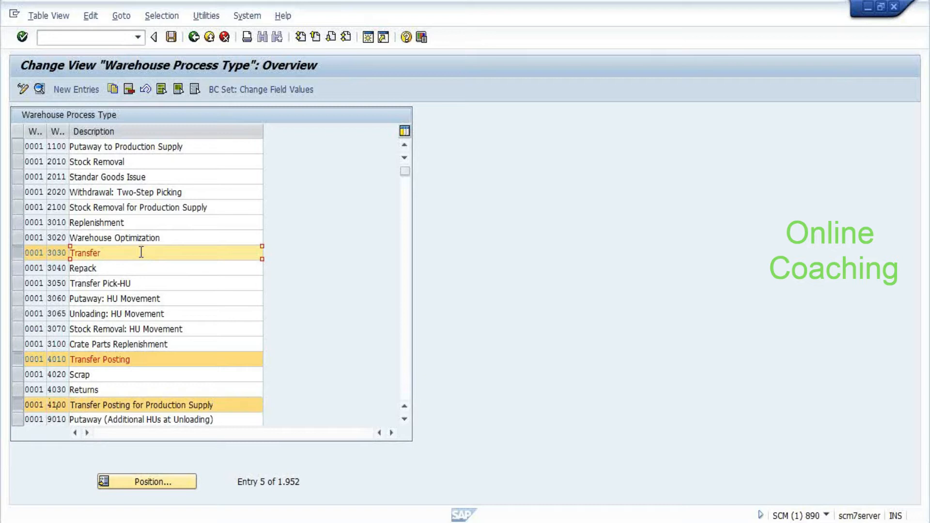
double_click(34, 251)
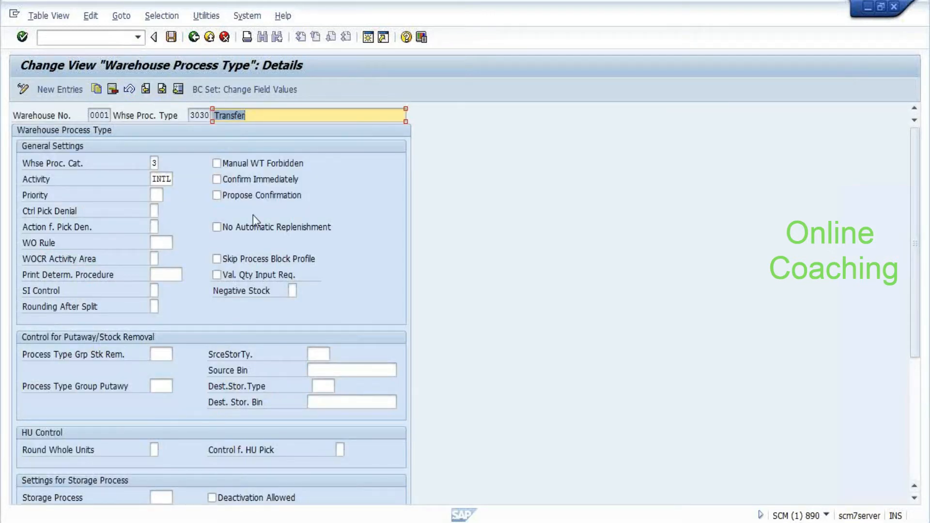
Enter /o to list sessions and generate a new session
left_click(90, 40)
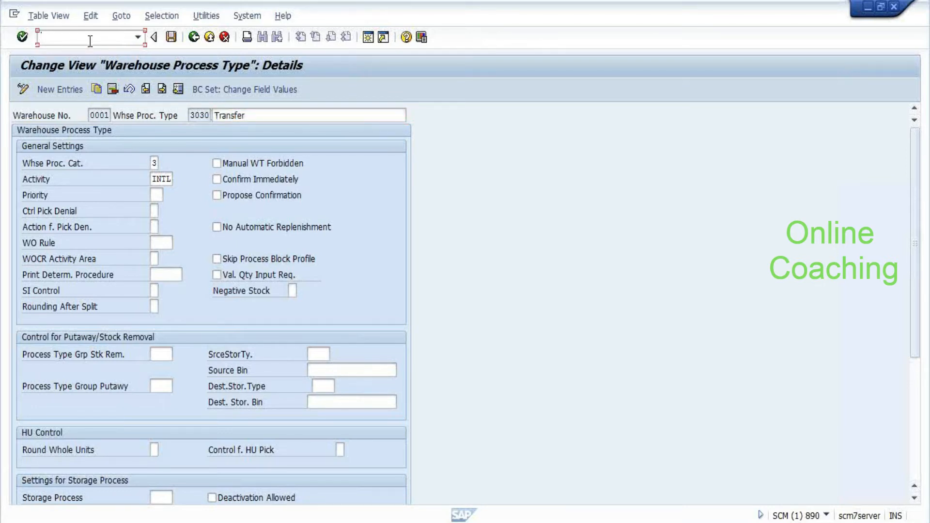
type("/o/sd")
key("BackSpace")
key("BackSpace")
key("BackSpace")
key("Return")
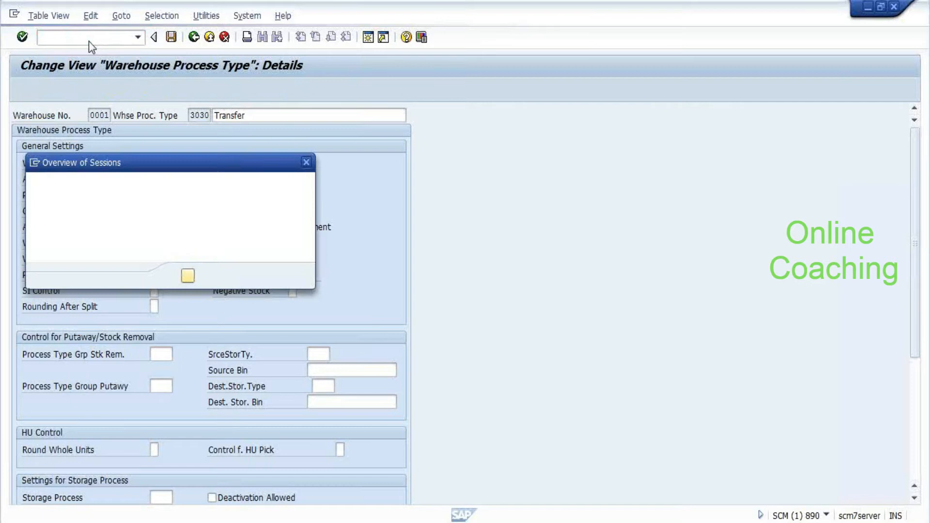
left_click(226, 278)
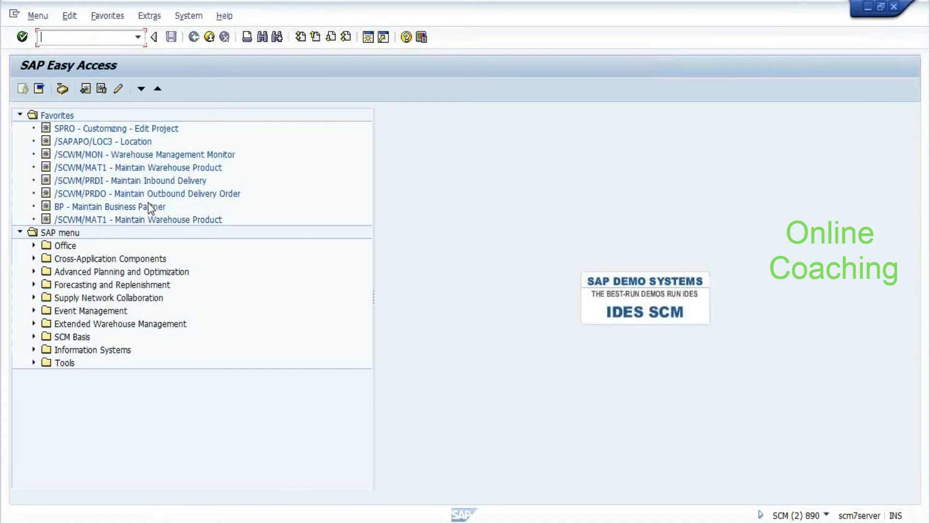
Expand Extended Warehouse Management in the Easy Access menu, browsing Delivery Processing and Execution
left_click(121, 272)
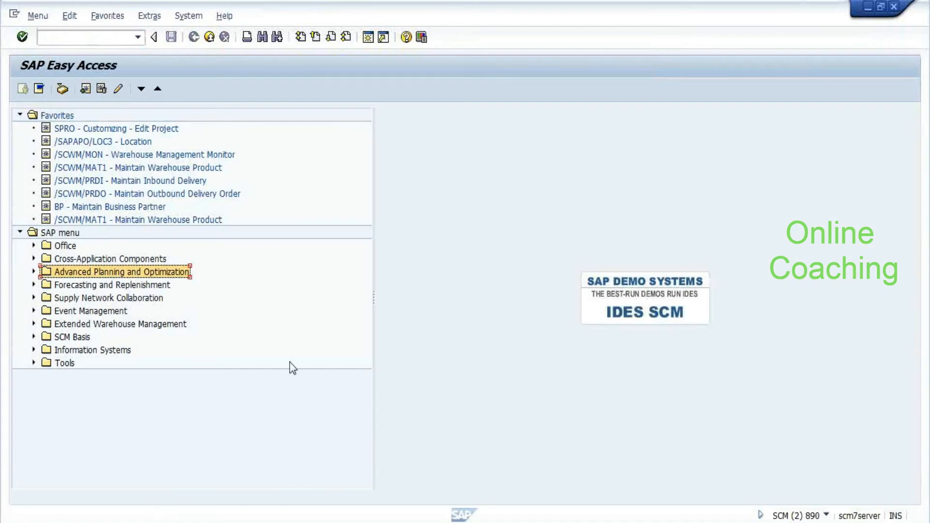
key("Down")
key("Down")
key("Down")
key("Down")
key("Right")
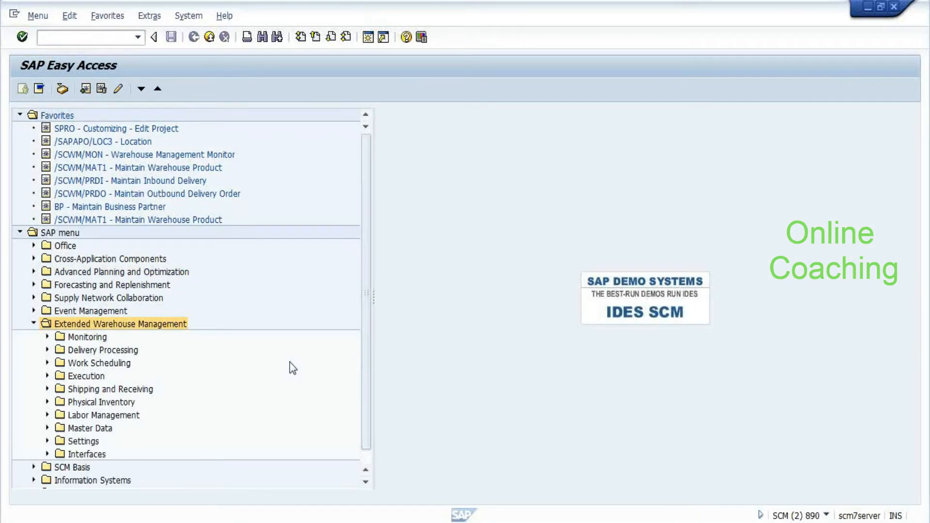
key("Down")
key("Down")
key("Right")
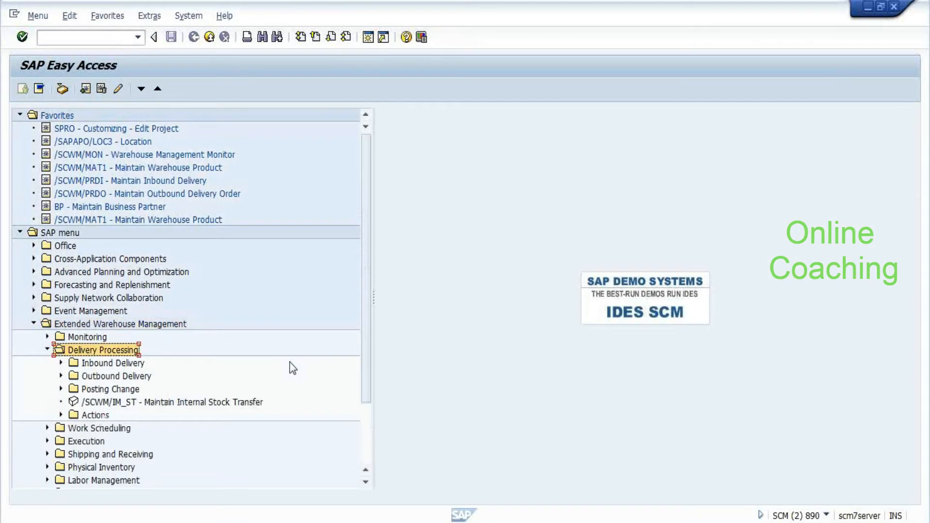
key("Down")
key("Down")
key("Down")
key("Right")
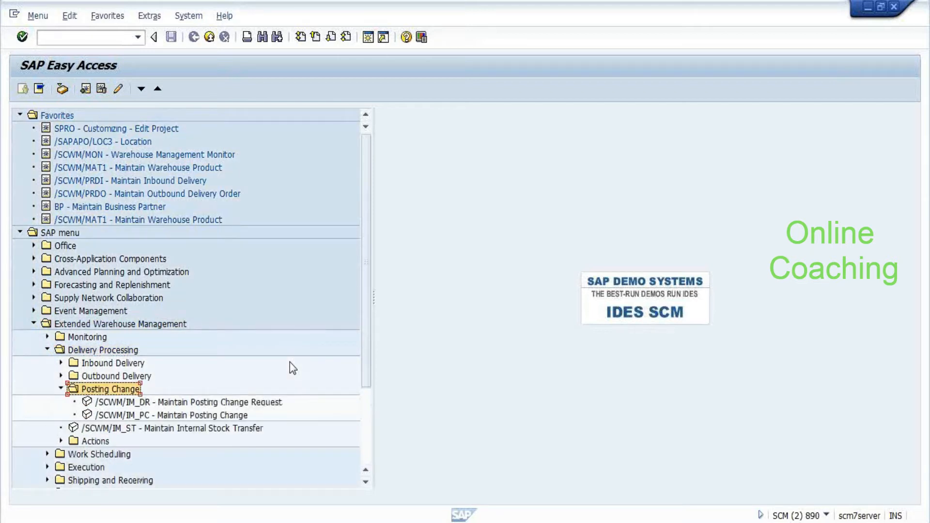
key("Left")
key("Left")
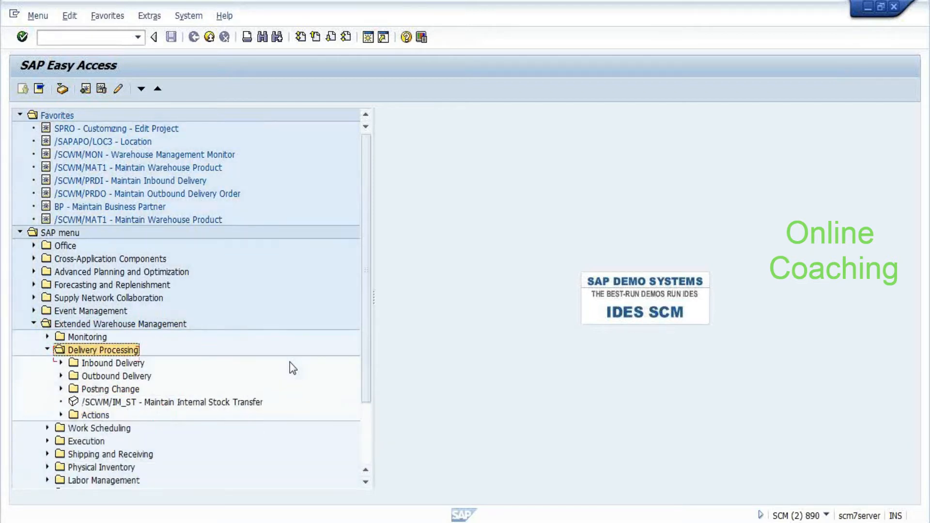
key("Left")
key("Down")
key("Down")
key("Right")
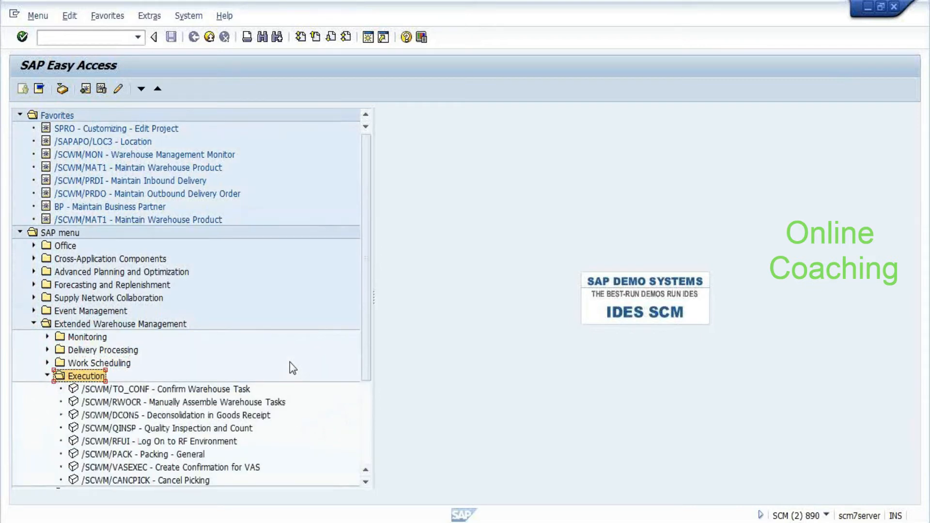
scroll(275, 422, "down", 3)
Expand Work Scheduling > Create Warehouse Task Without Reference and select /SCWM/ADHU Move Handling Unit
key("Up")
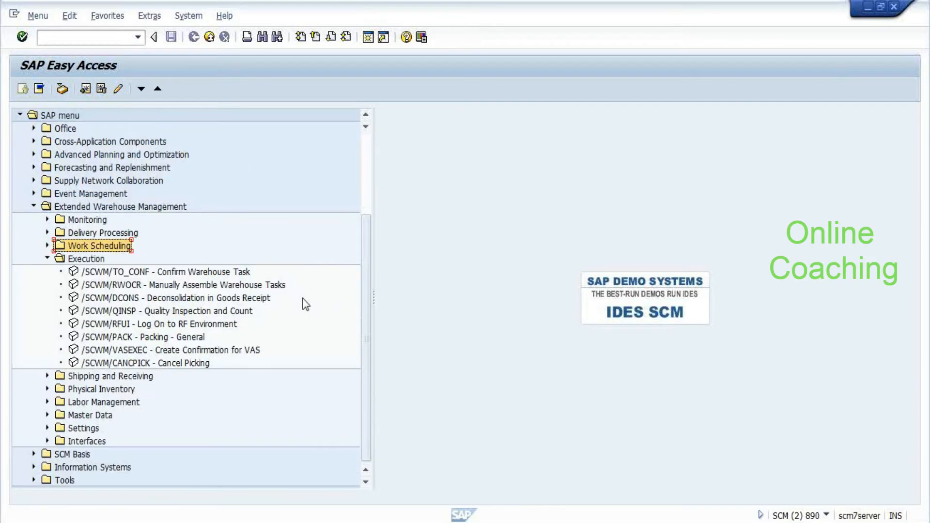
key("Right")
key("Down")
key("Down")
key("Down")
key("Down")
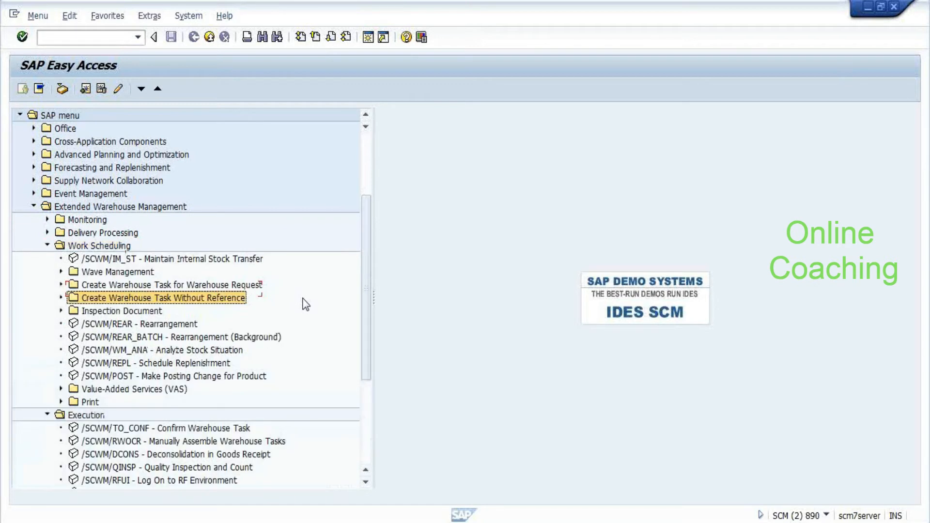
key("Down")
key("Down")
key("Down")
key("Down")
key("Down")
key("Up")
key("Up")
key("Up")
key("Up")
key("Up")
key("Right")
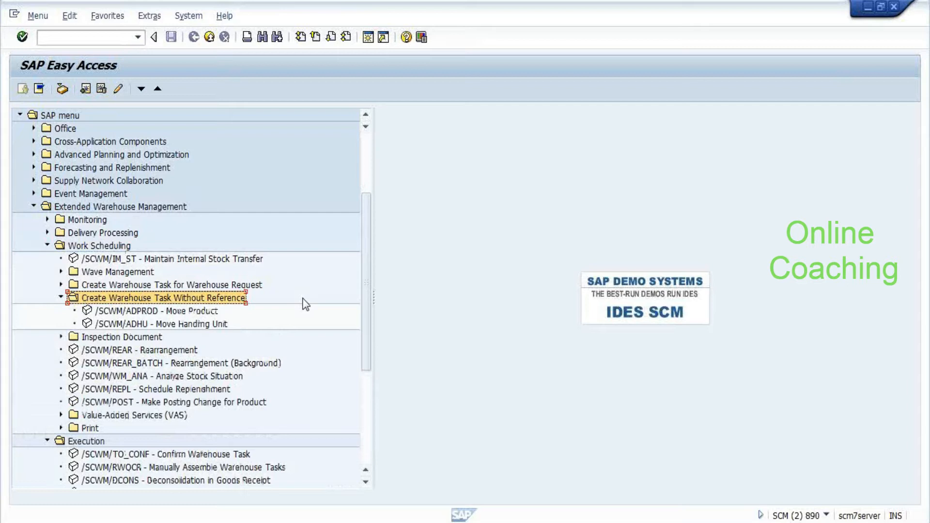
key("Down")
left_click(105, 327)
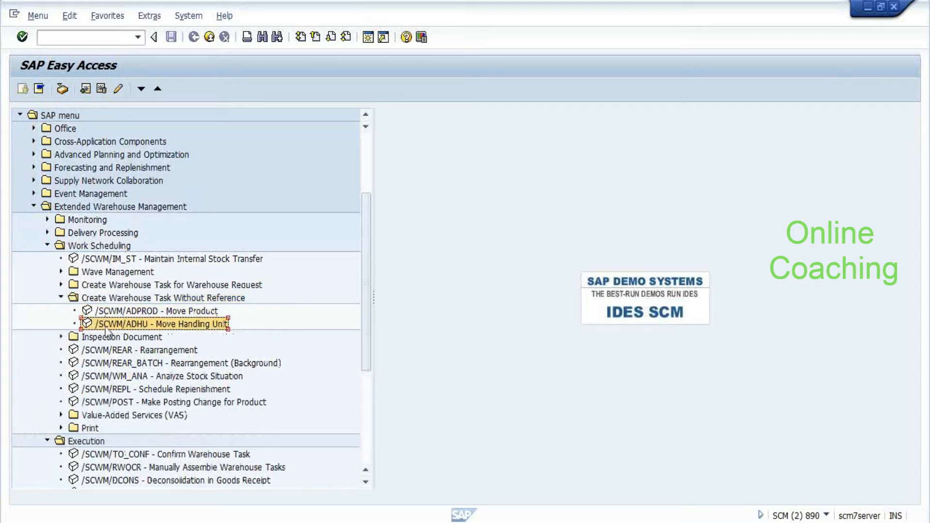
Launch /SCWM/ADHU Move Handling Unit to reach Create HU Warehouse Task for warehouse EASH
double_click(123, 327)
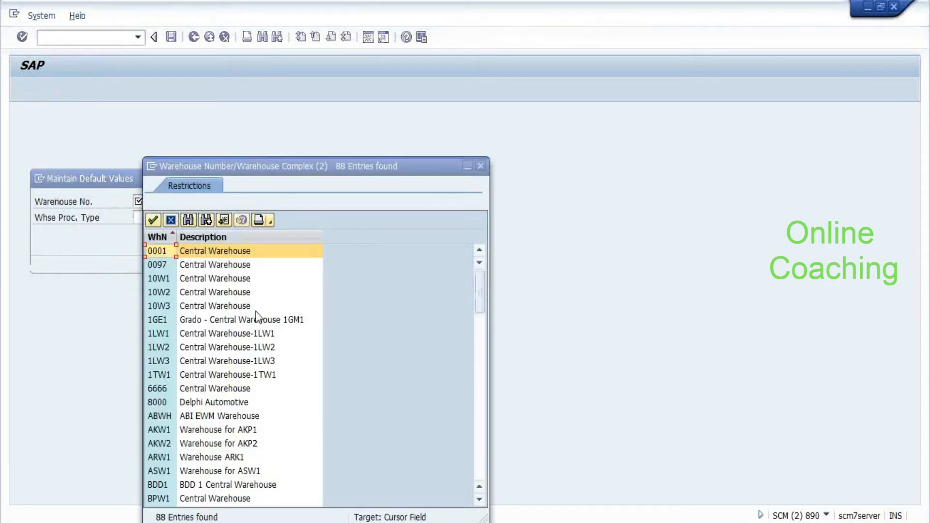
scroll(257, 317, "down", 10)
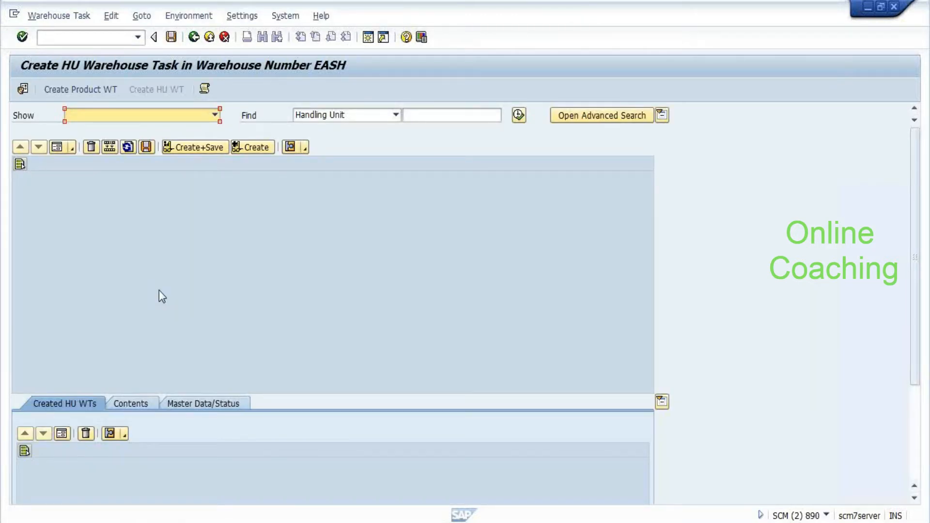
Start the warehouse monitor transaction and confirm warehouse EASH with monitor SAP
key("ctrl+slash")
type("/o/scw")
type("m/mp")
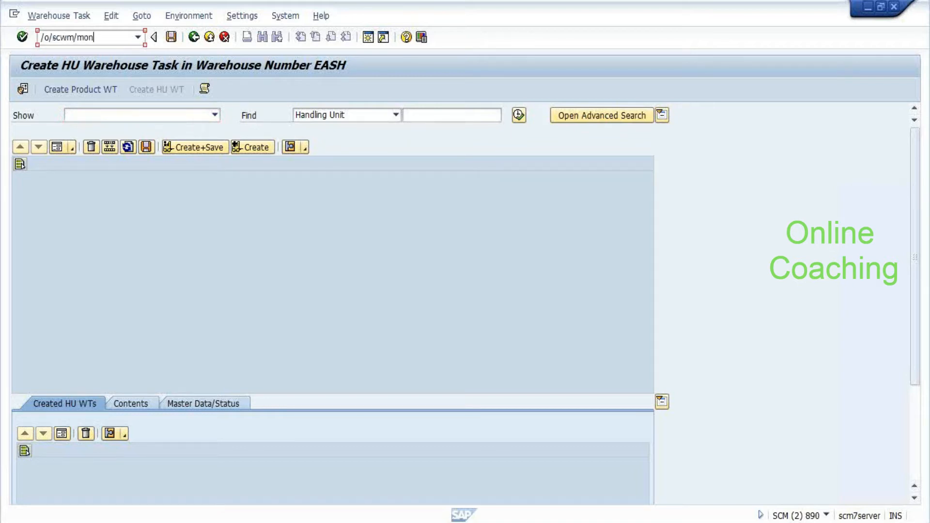
key("Return")
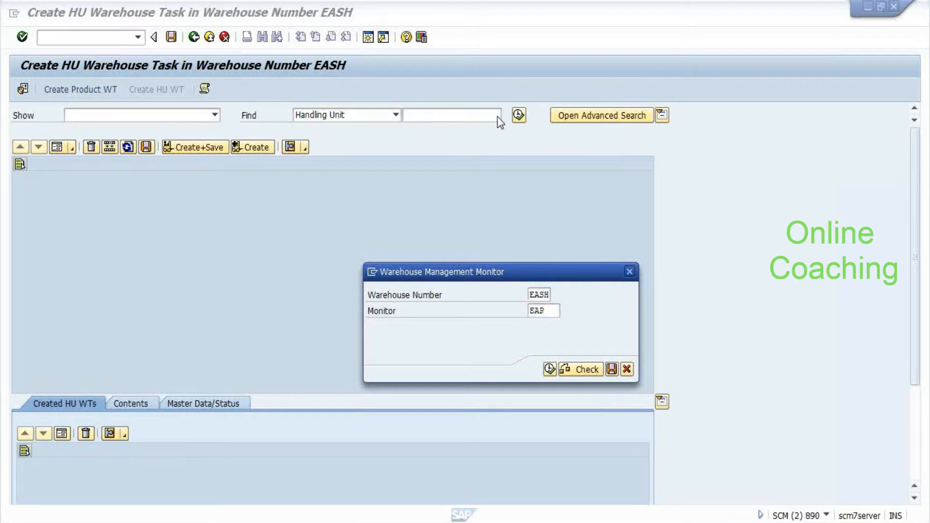
key("Return")
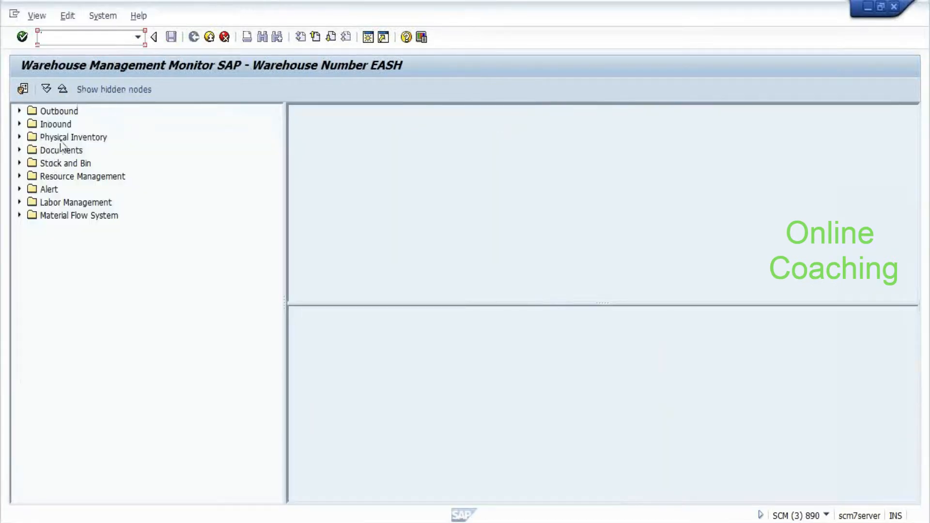
Expand Stock and Bin > Handling Unit in the monitor tree and open Physical Stock
left_click(60, 149)
key("Down")
key("Right")
key("Down")
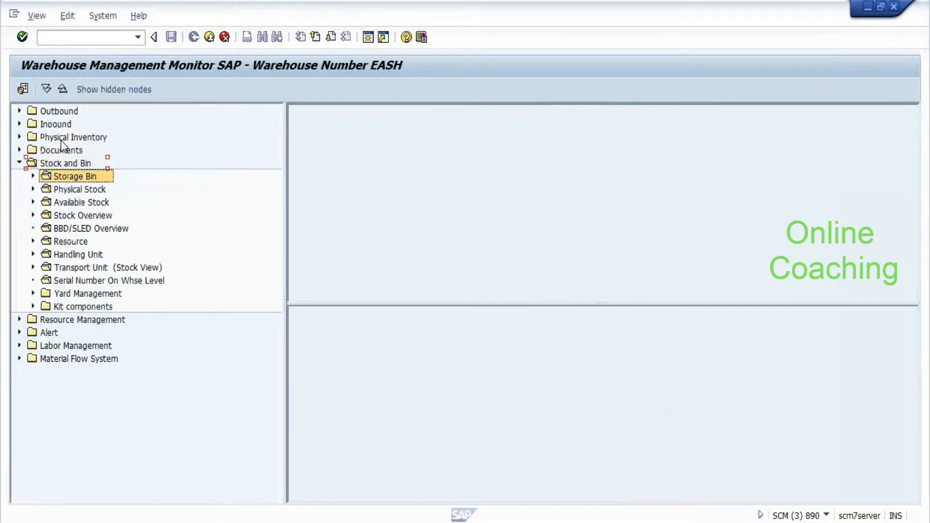
key("Down")
key("Down")
key("Down")
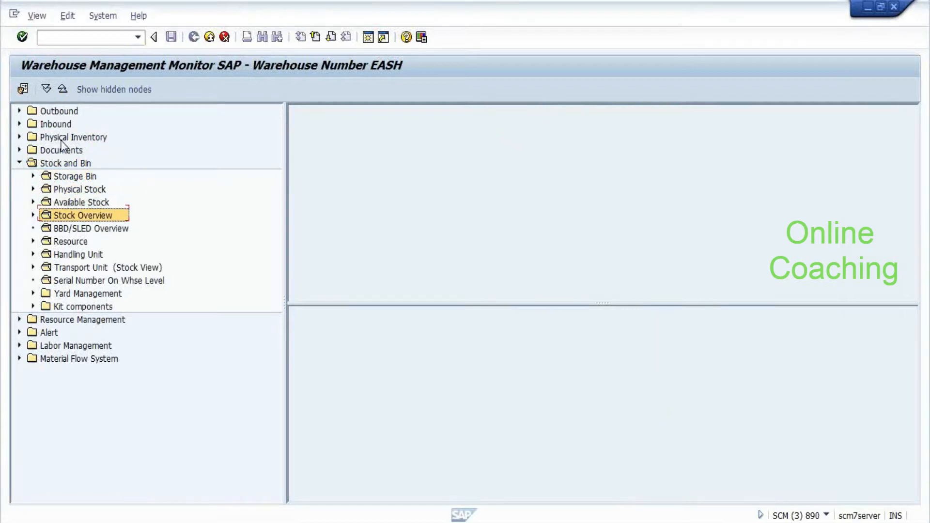
key("Right")
key("Left")
key("Down")
key("Down")
key("Down")
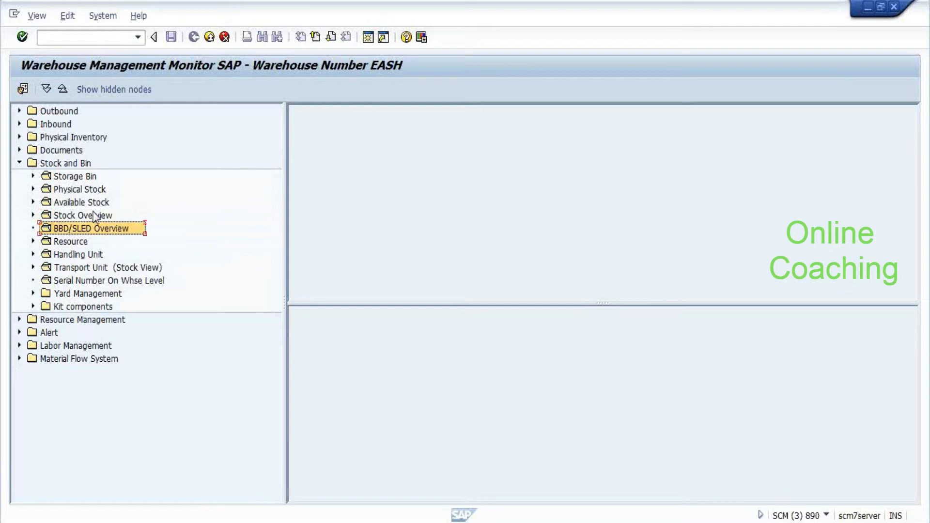
key("Right")
left_click(95, 268)
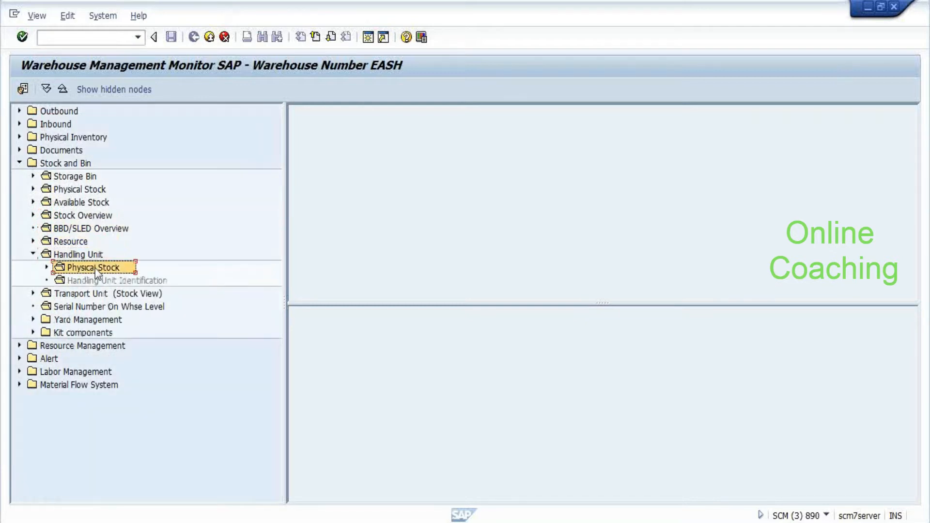
double_click(95, 269)
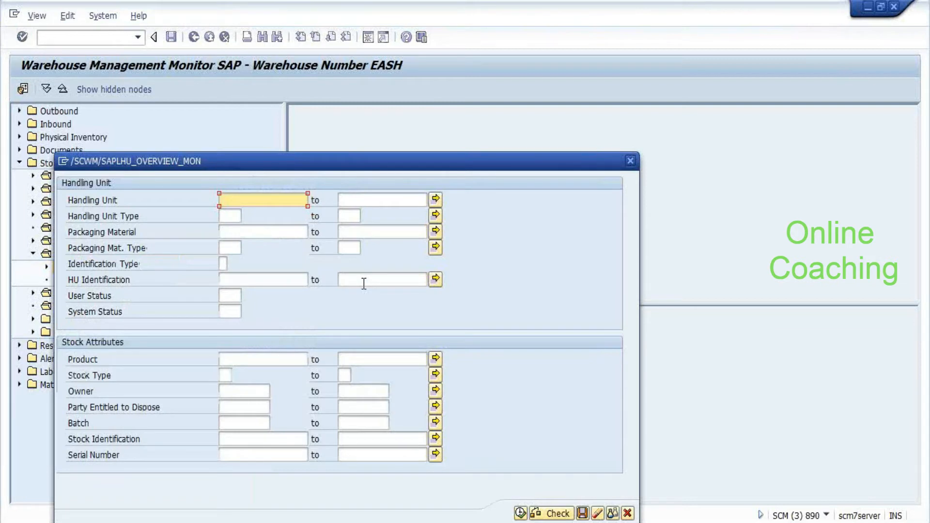
Execute the HU physical stock selection and answer Yes, switching the monitor to warehouse EWM1
left_click(521, 514)
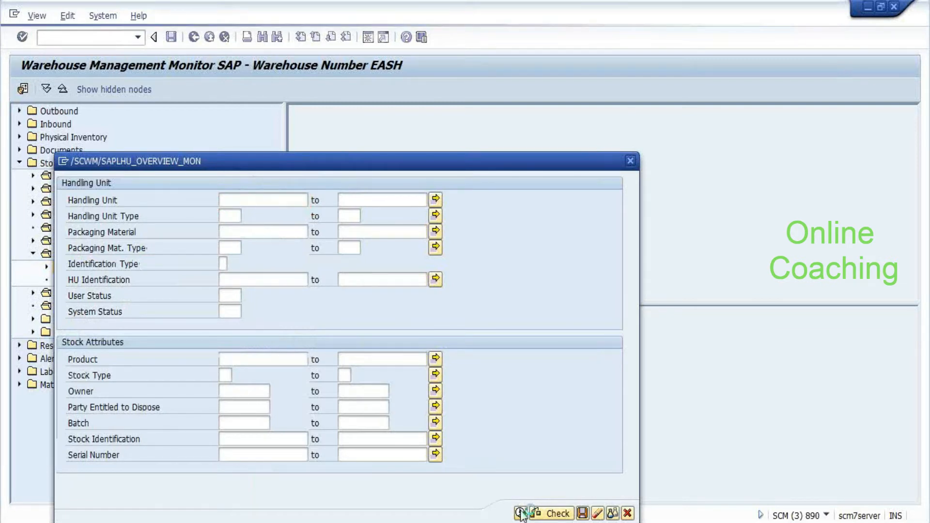
left_click(187, 297)
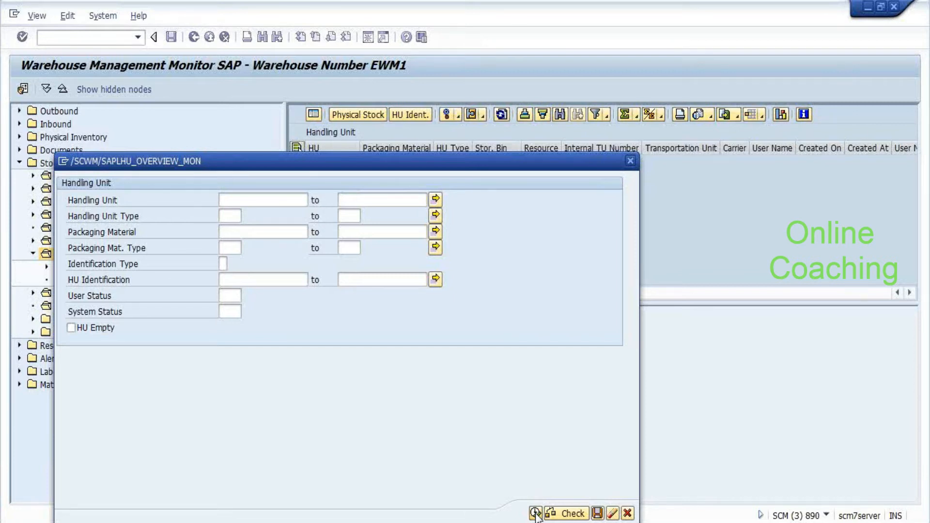
Execute the handling-unit search again, which finds no matching objects
left_click(536, 514)
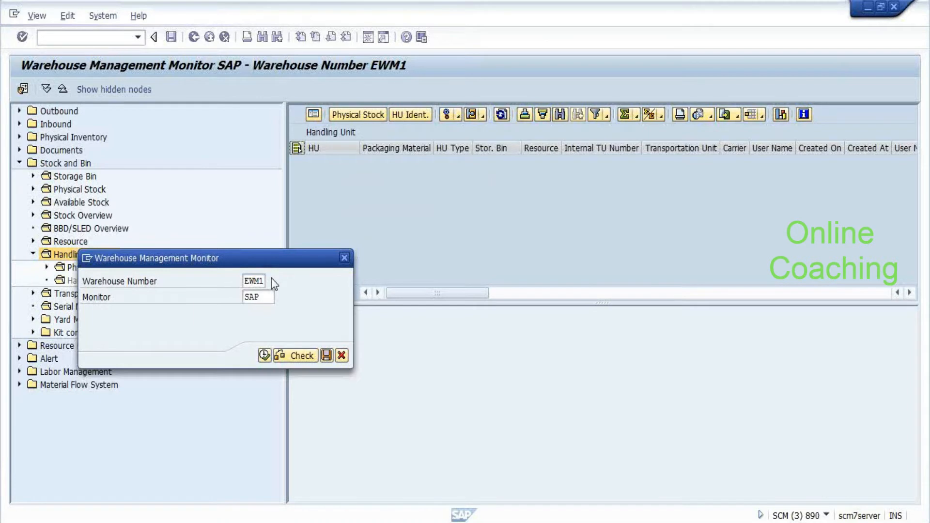
Display the list of available warehouse numbers and scroll through it
key("F4")
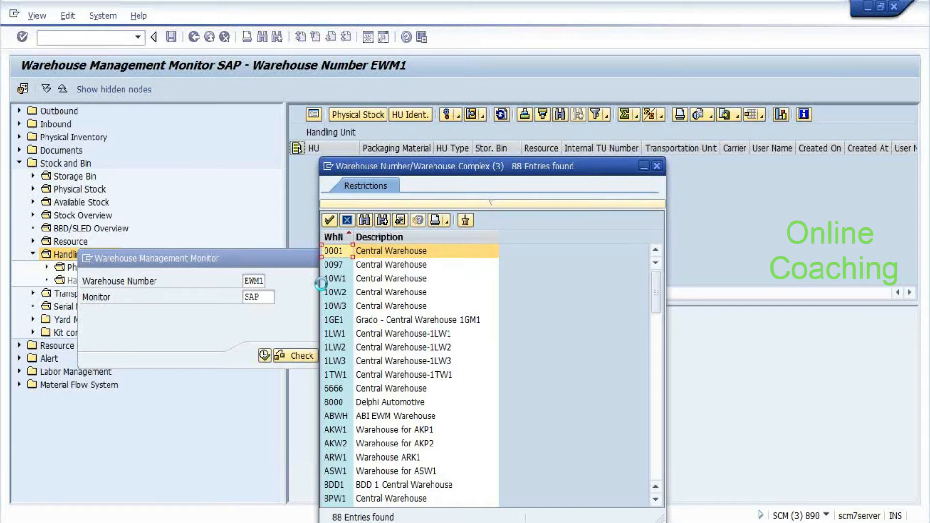
scroll(374, 364, "down", 5)
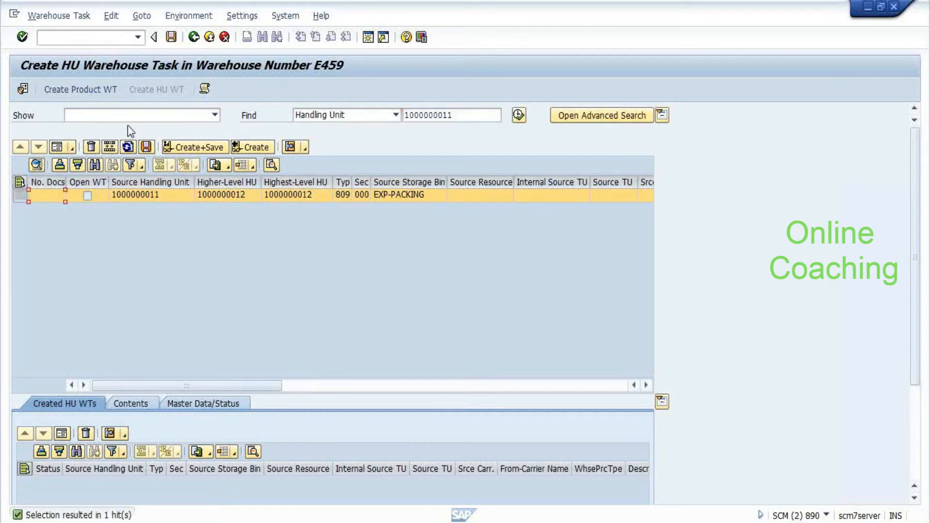
left_click(54, 150)
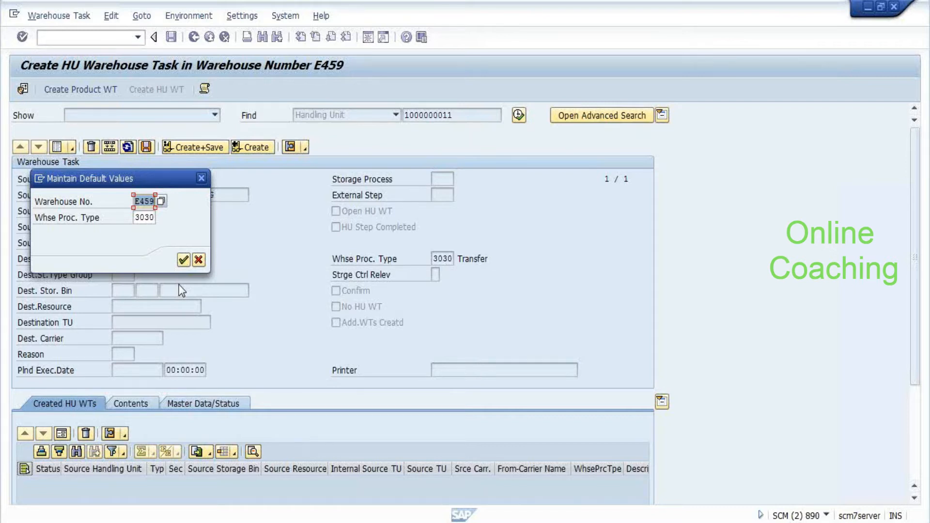
Pick process type 3030 Transfer for warehouse E459 and accept the default values
key("Tab")
key("F4")
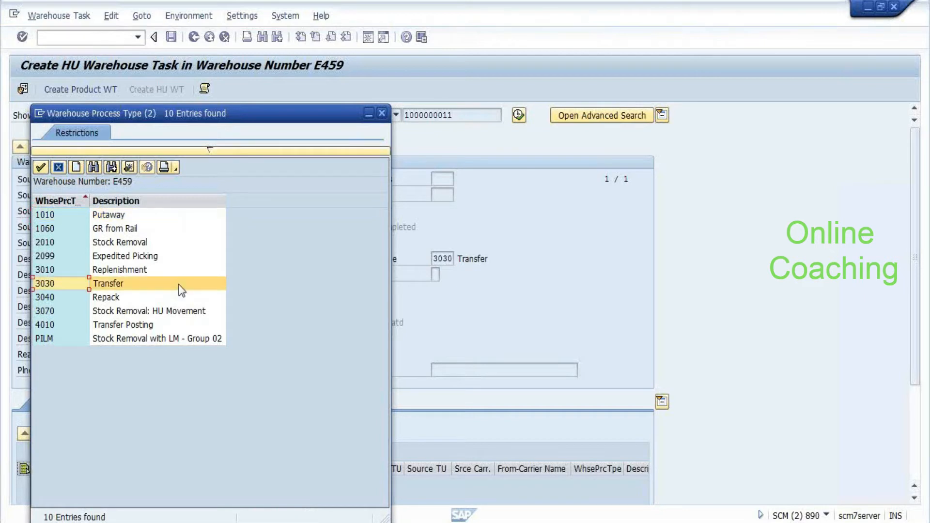
double_click(178, 283)
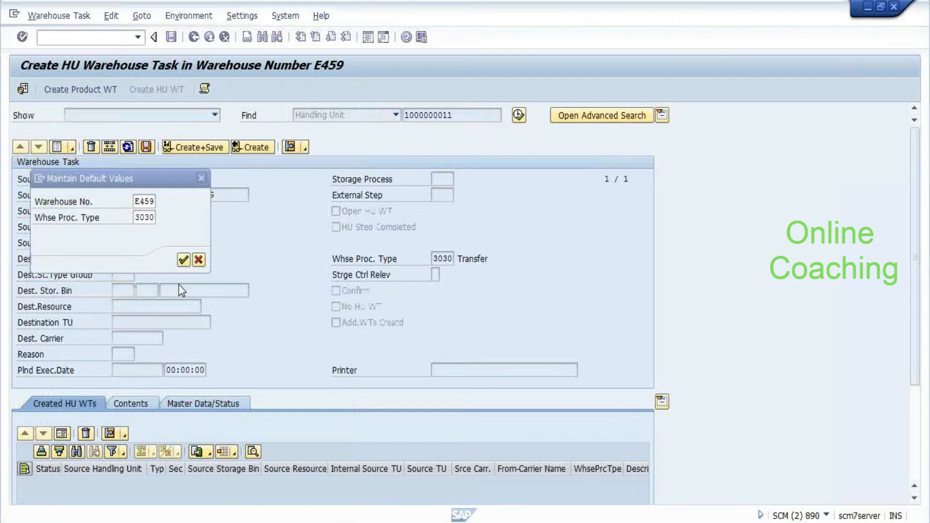
key("Return")
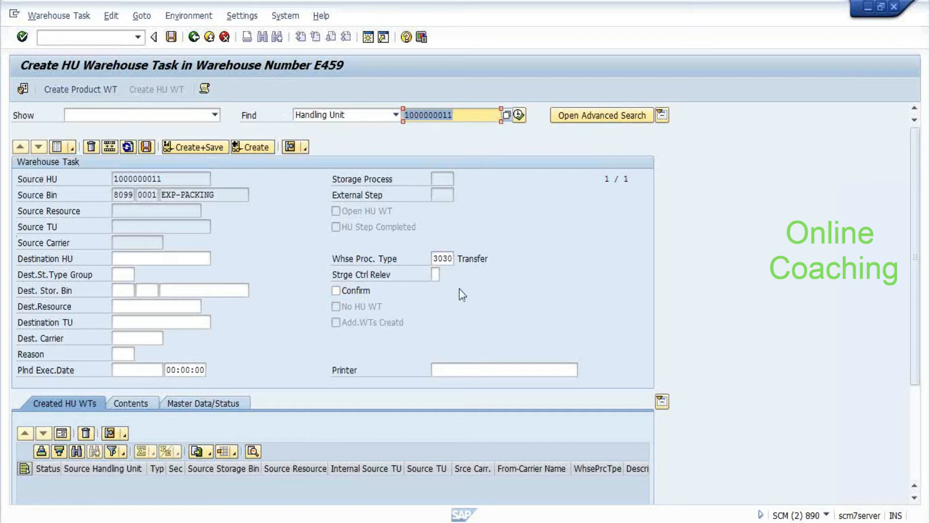
Delete the 3030 value from the Whse Proc. Type field
left_click(439, 259)
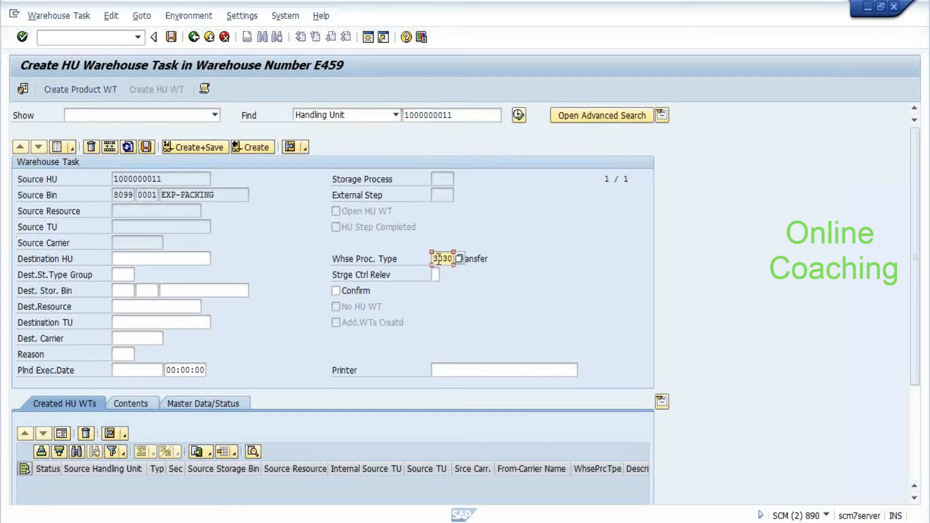
key("Delete")
key("Delete")
key("Delete")
key("Delete")
left_click(432, 260)
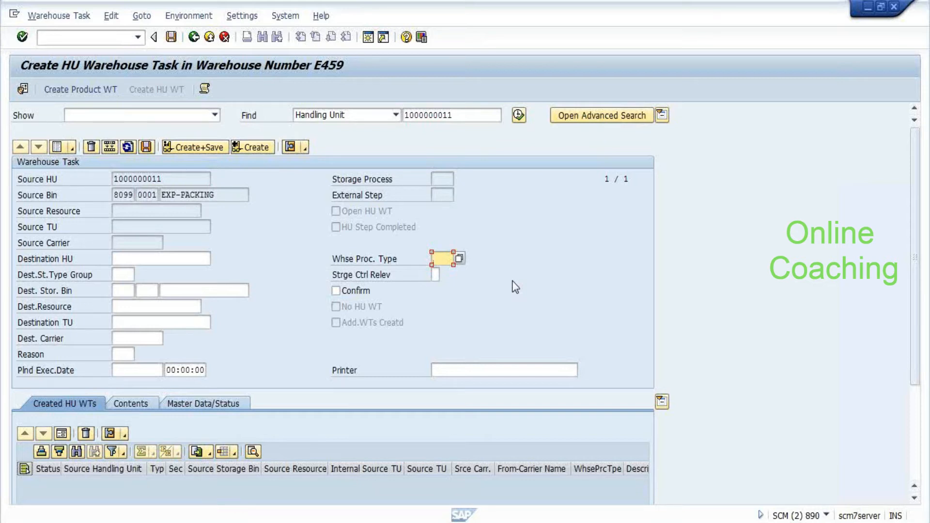
Re-enter process type 3030 and choose destination storage type 0030 General Storage Area
type("3030")
key("Return")
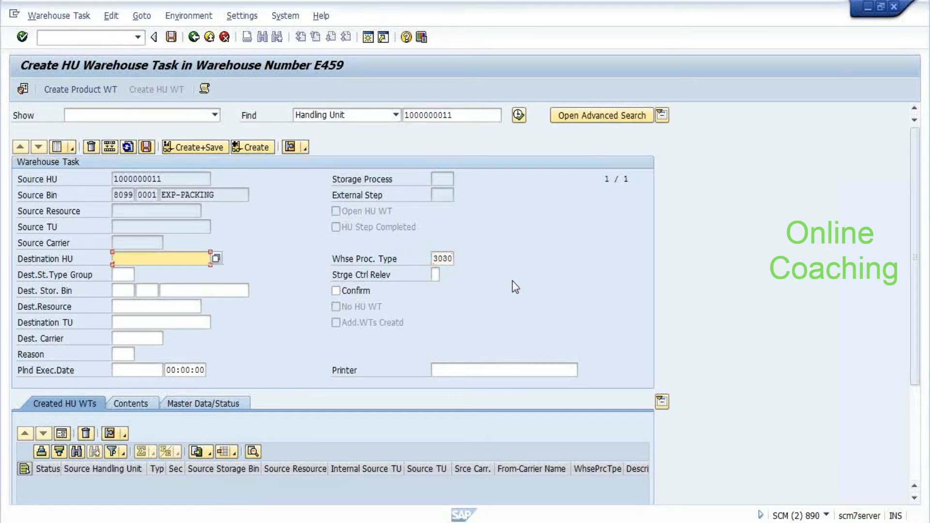
key("Tab")
key("Tab")
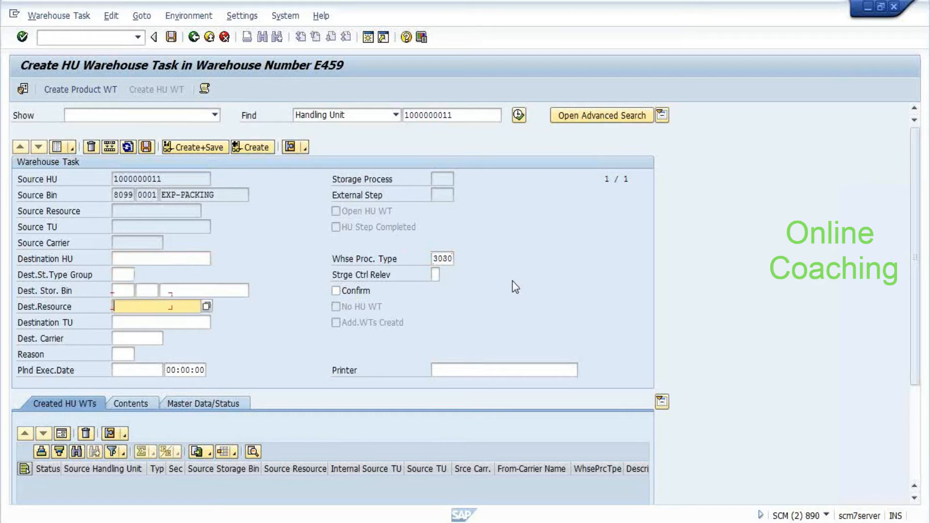
key("shift+Tab")
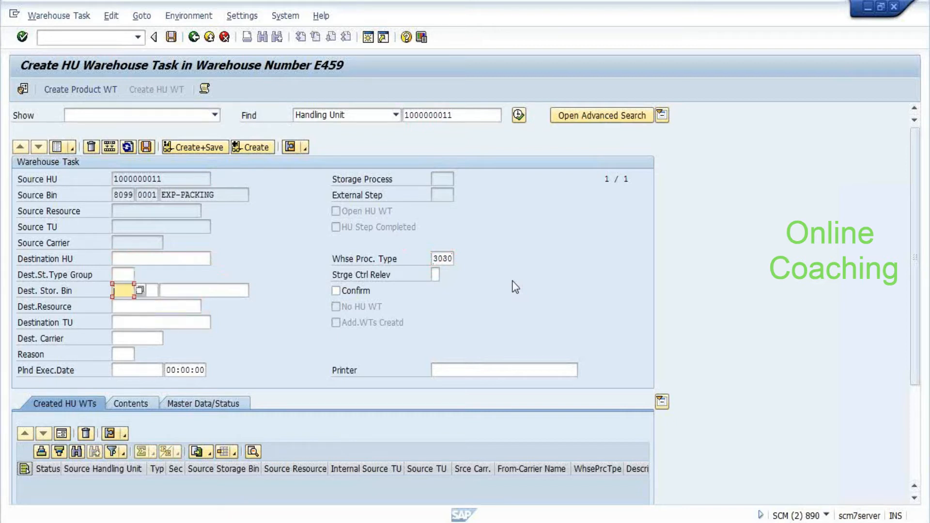
key("Return")
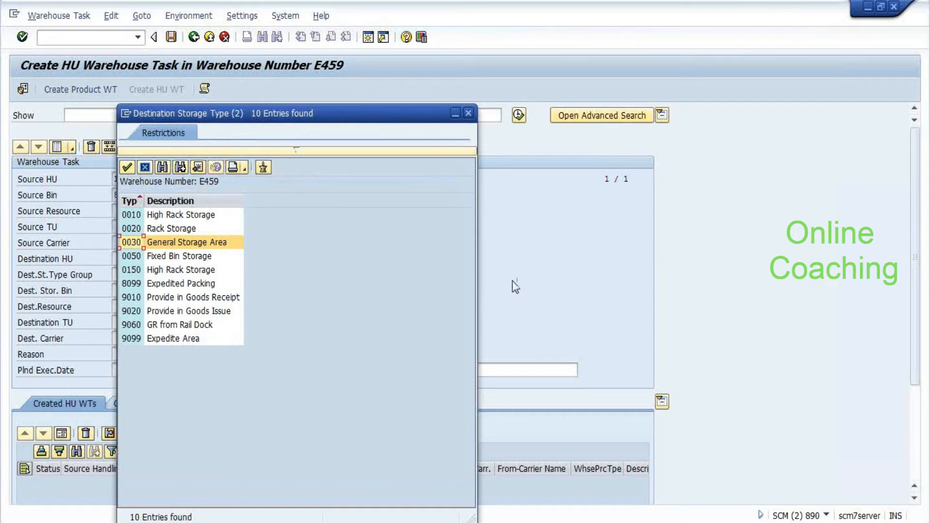
key("Escape")
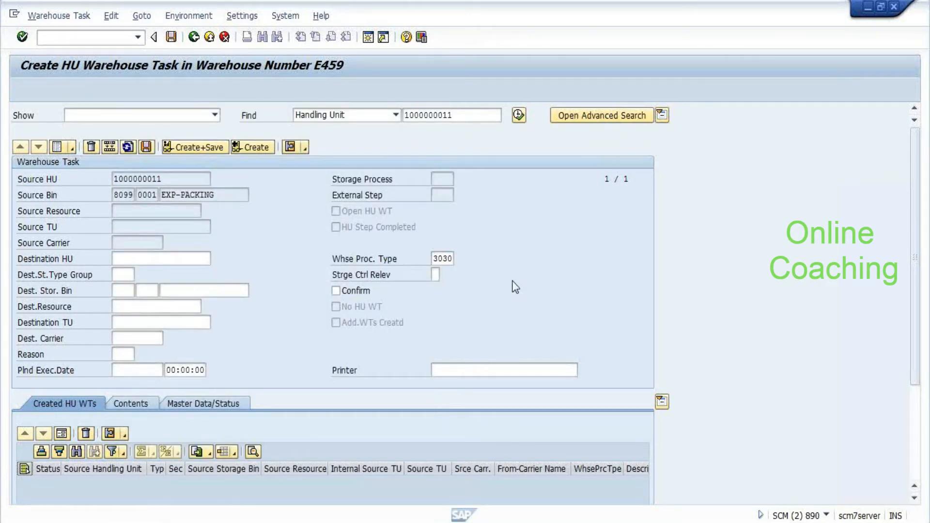
Set destination bin 0030-01-01-C and validate the task data
key("Tab")
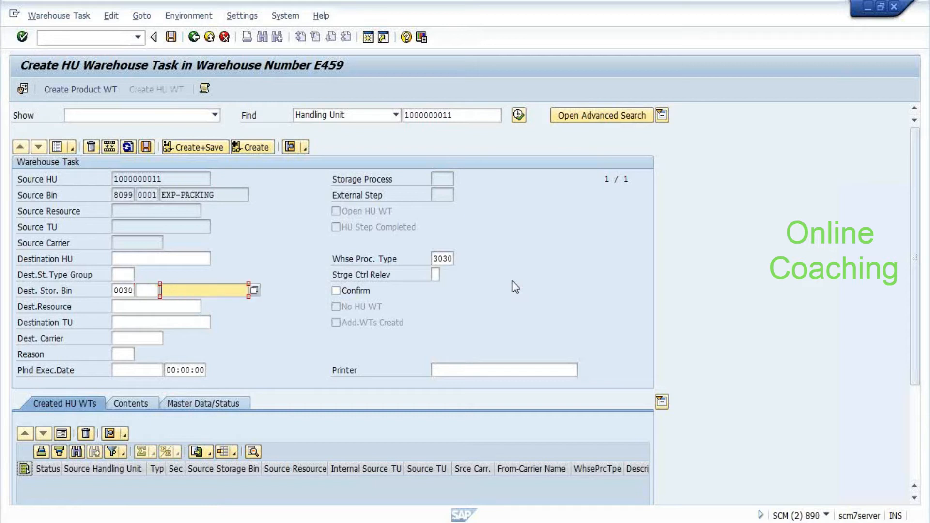
key("Return")
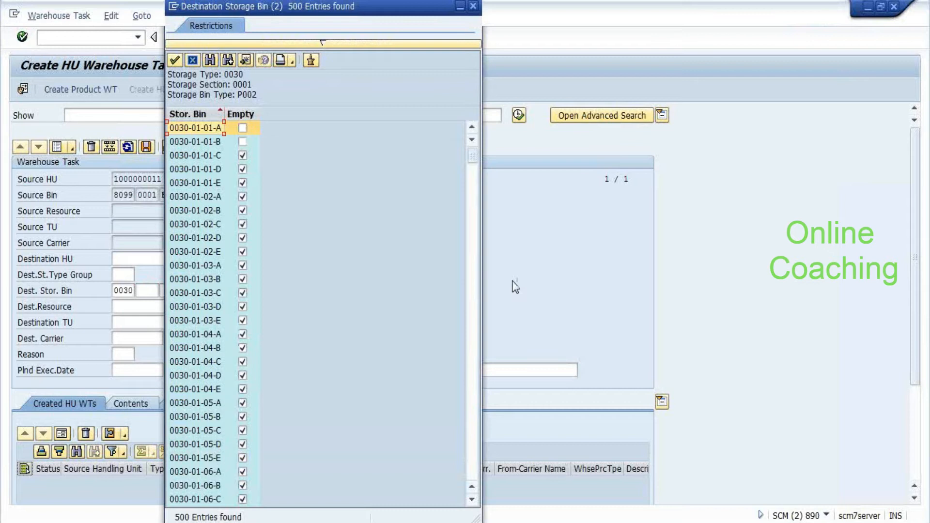
key("Down")
key("Down")
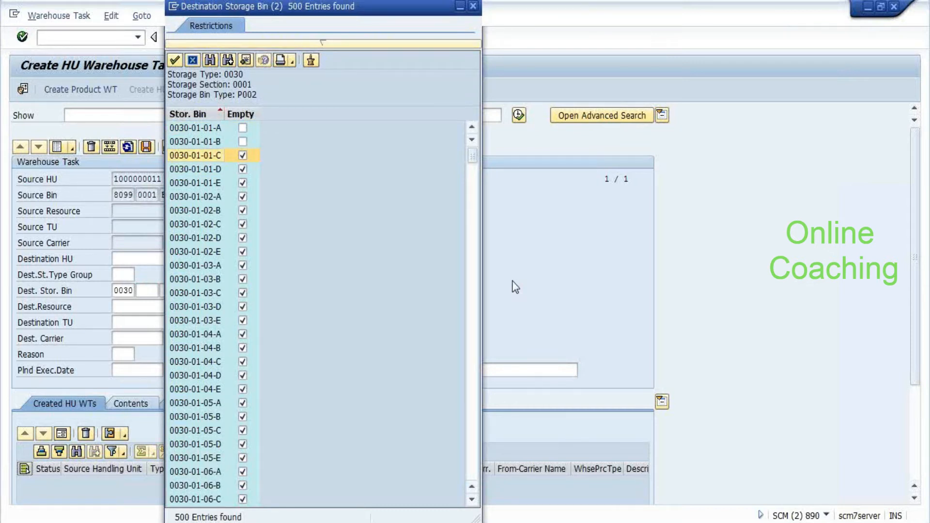
key("Return")
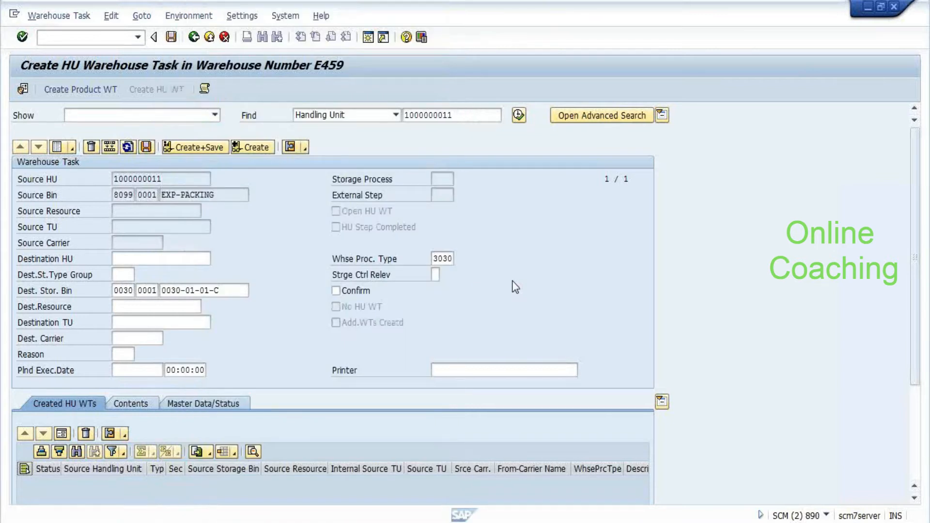
key("Return")
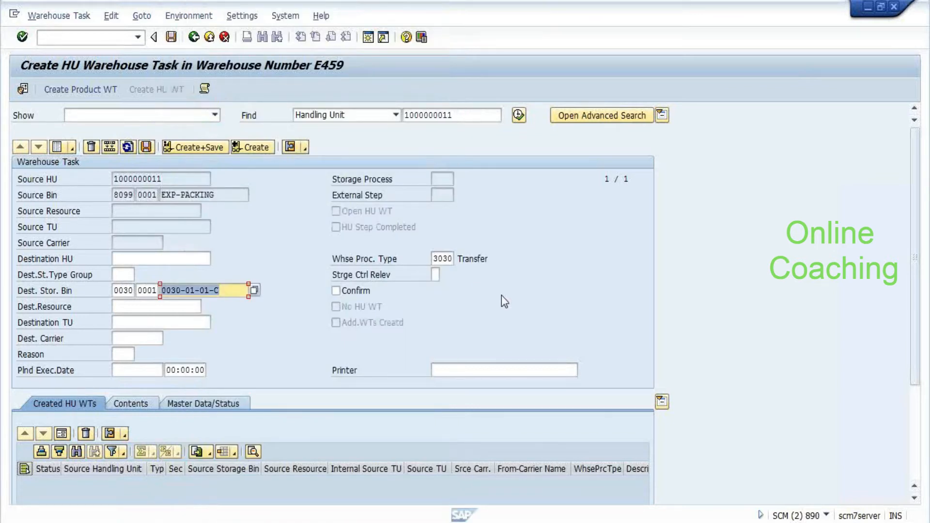
Create and save the HU warehouse task as order 39, then switch to confirming tasks
left_click(247, 151)
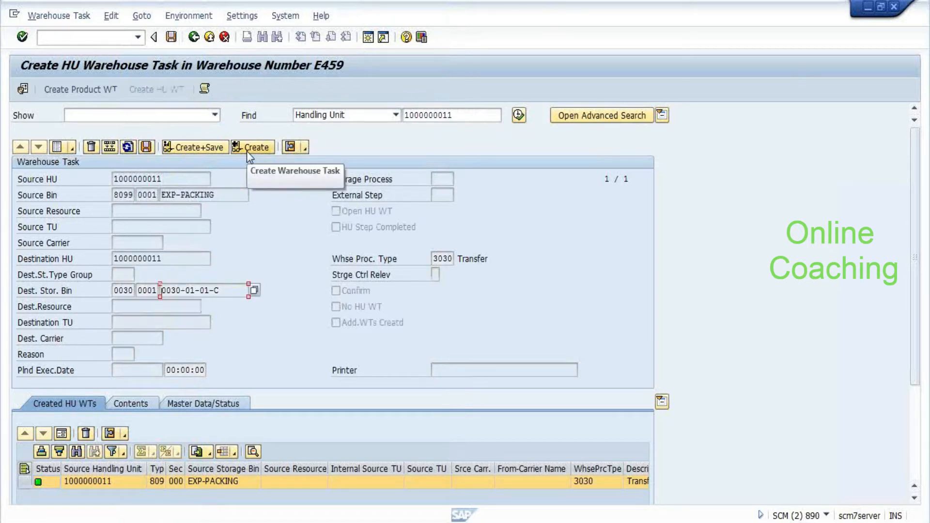
left_click(146, 149)
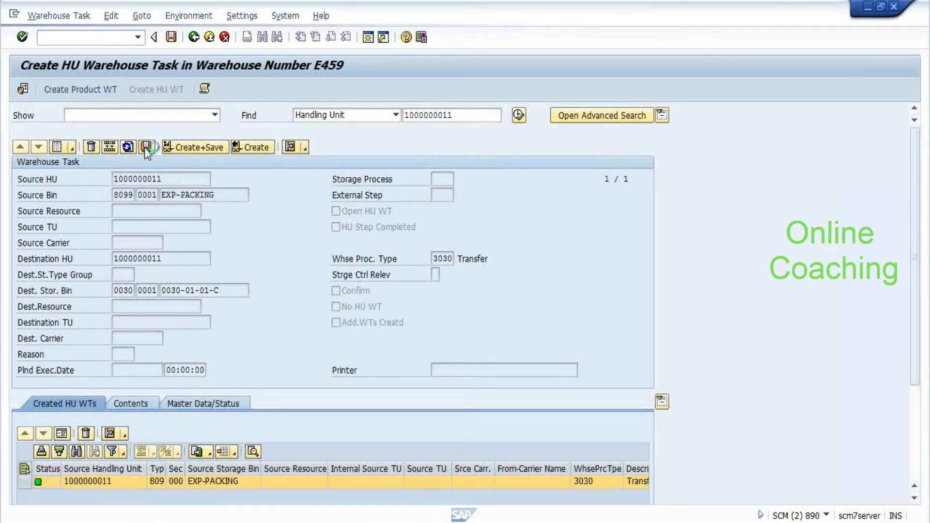
left_click(59, 16)
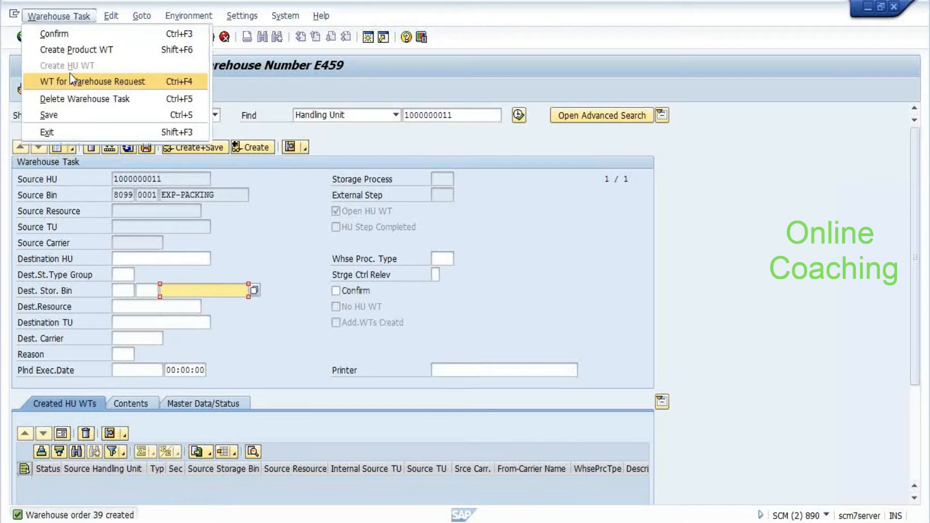
left_click(53, 34)
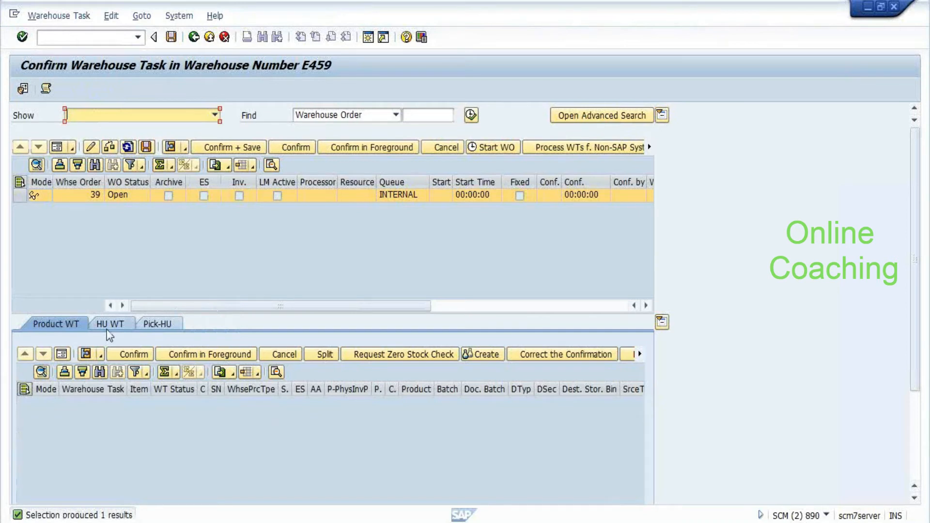
Open HU warehouse task 47 of order 39 in detail and try Confirm + Save; close the error log
left_click(110, 325)
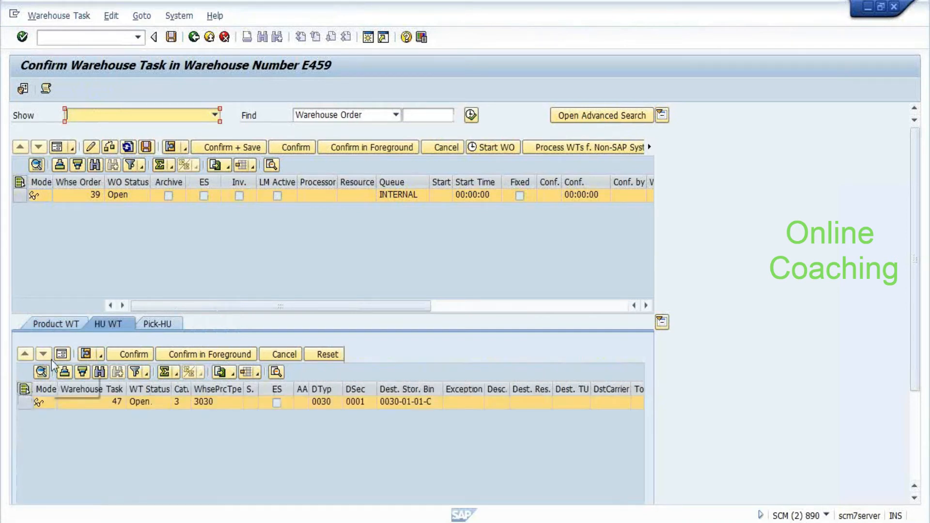
left_click(60, 355)
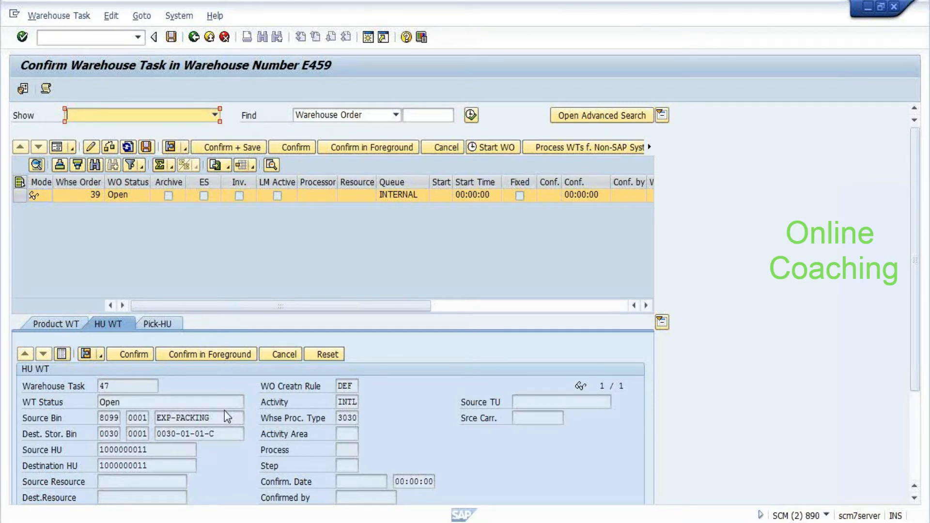
double_click(354, 401)
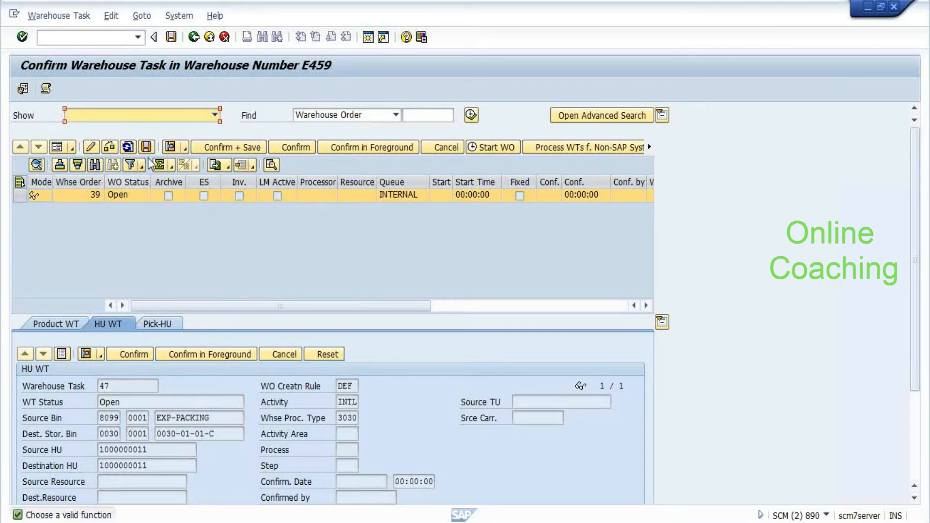
left_click(234, 148)
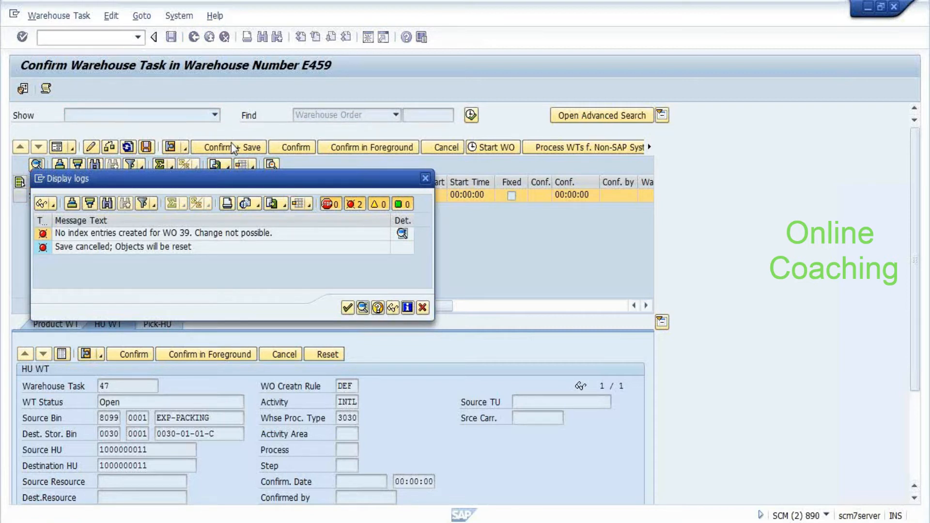
key("Return")
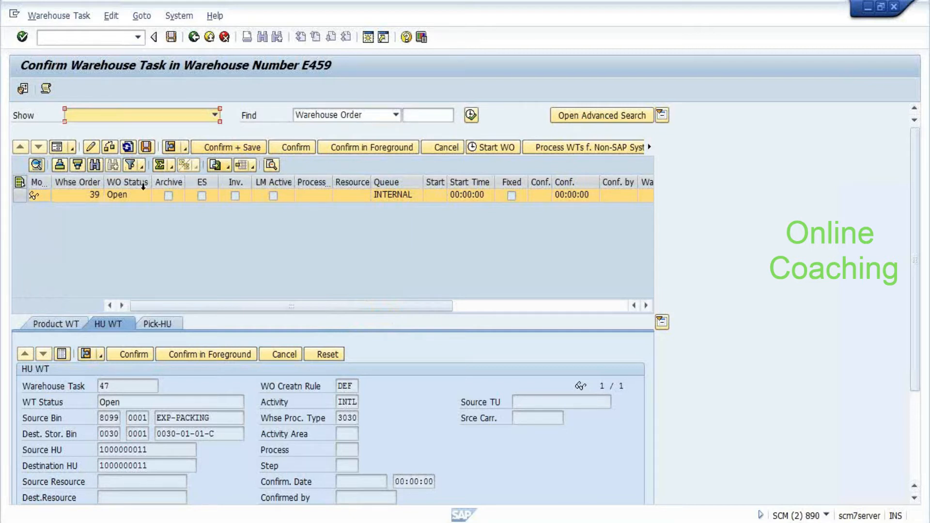
Retry task 47 as Confirm in Foreground and save, then dismiss the no-index-entries error log
left_click(187, 357)
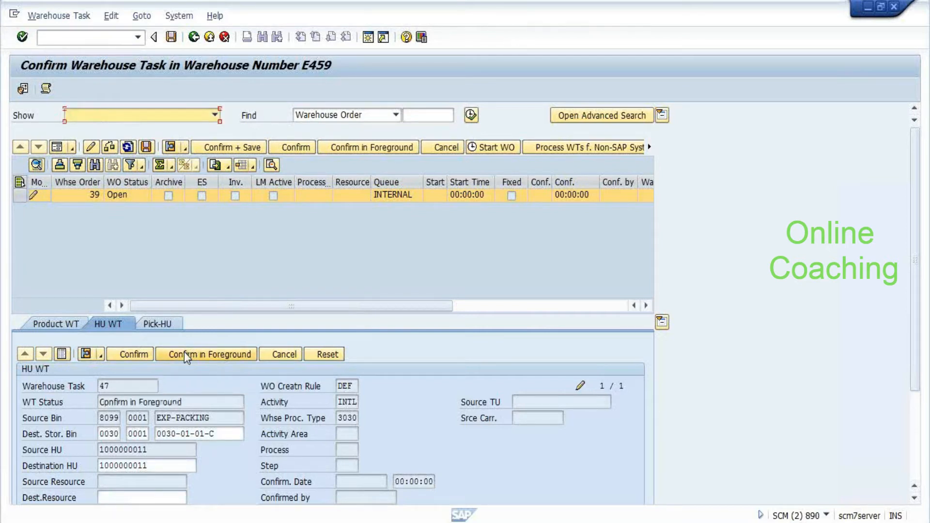
left_click(146, 147)
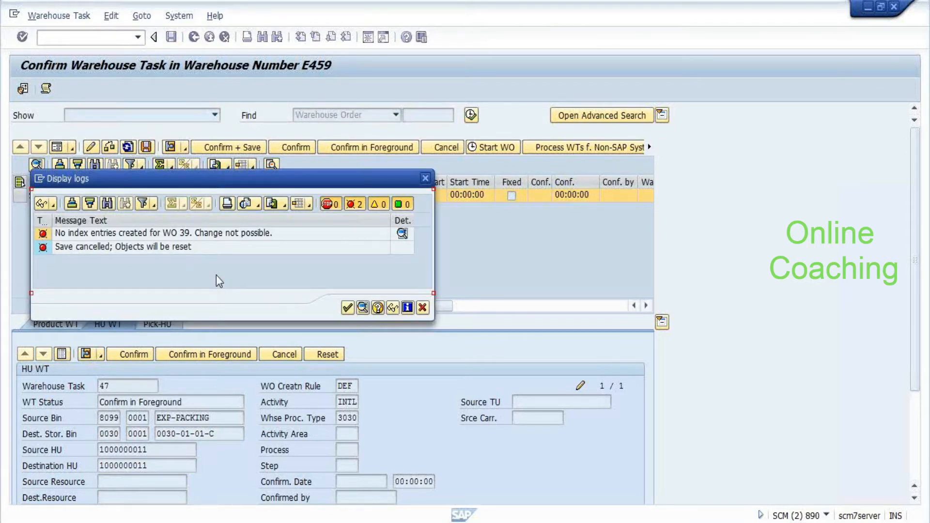
left_click(348, 308)
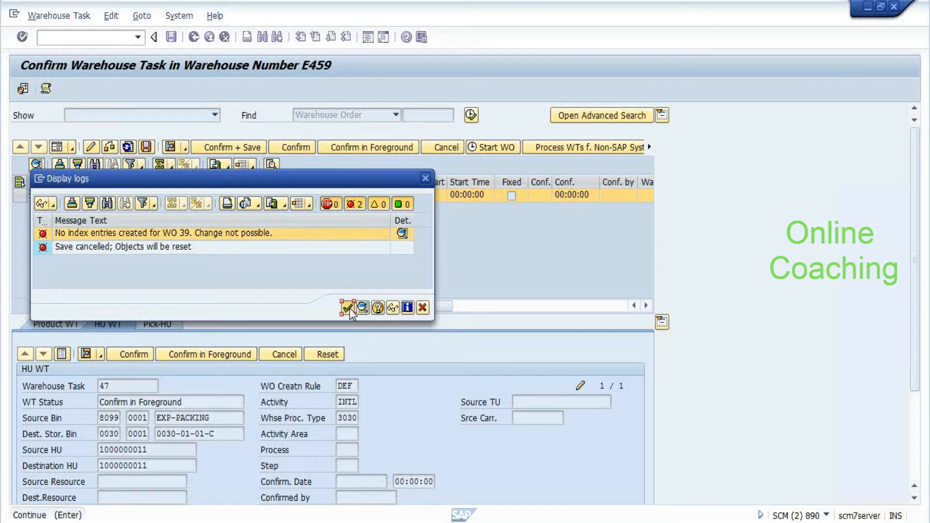
left_click(348, 308)
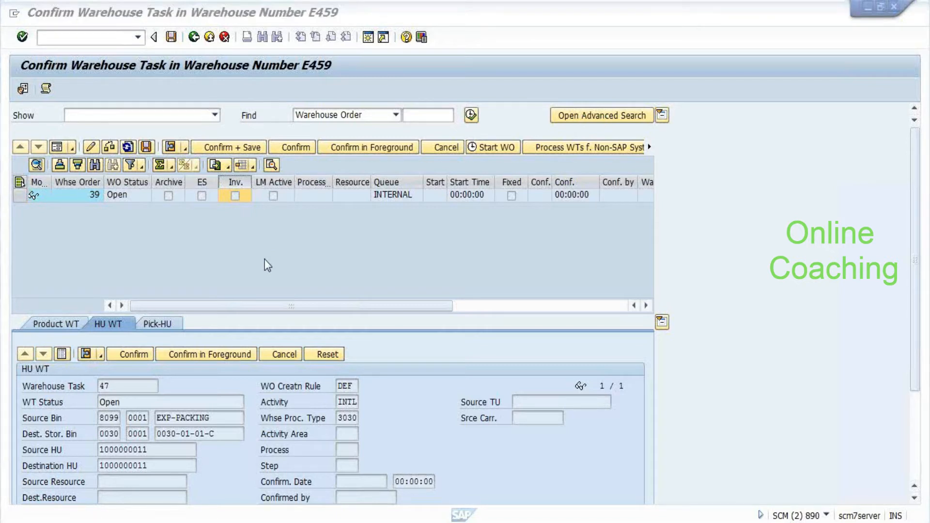
key("alt+Tab")
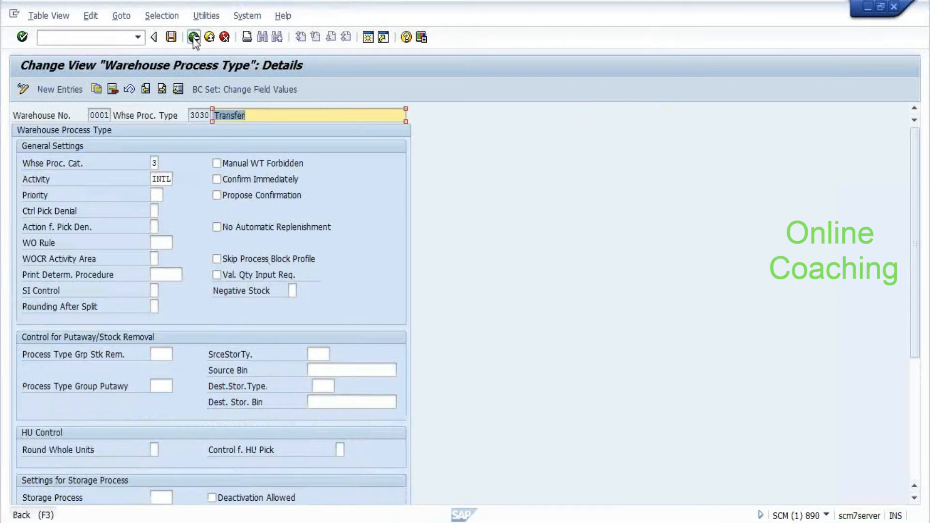
Back out to the IMG tree and briefly look at the warehouse order number range settings
left_click(193, 37)
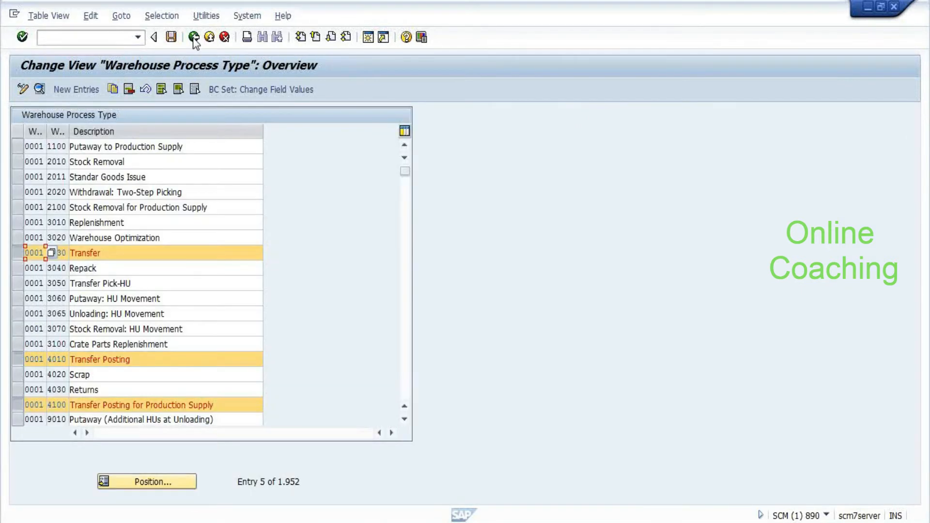
left_click(193, 38)
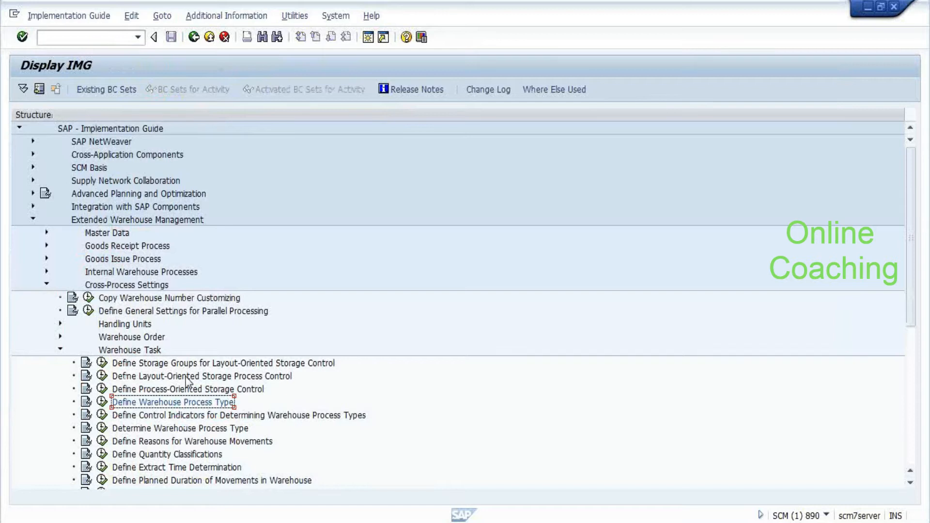
scroll(165, 349, "down", 1)
double_click(148, 313)
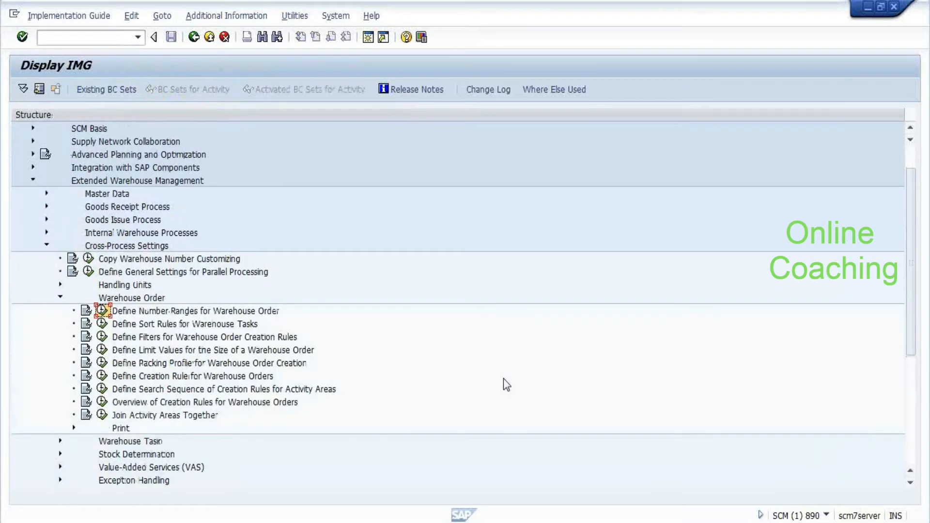
left_click(101, 311)
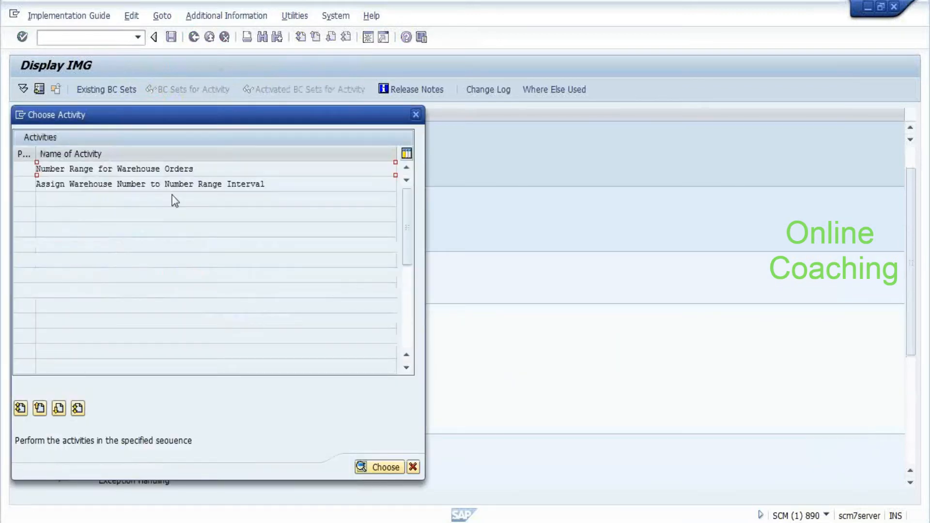
double_click(145, 169)
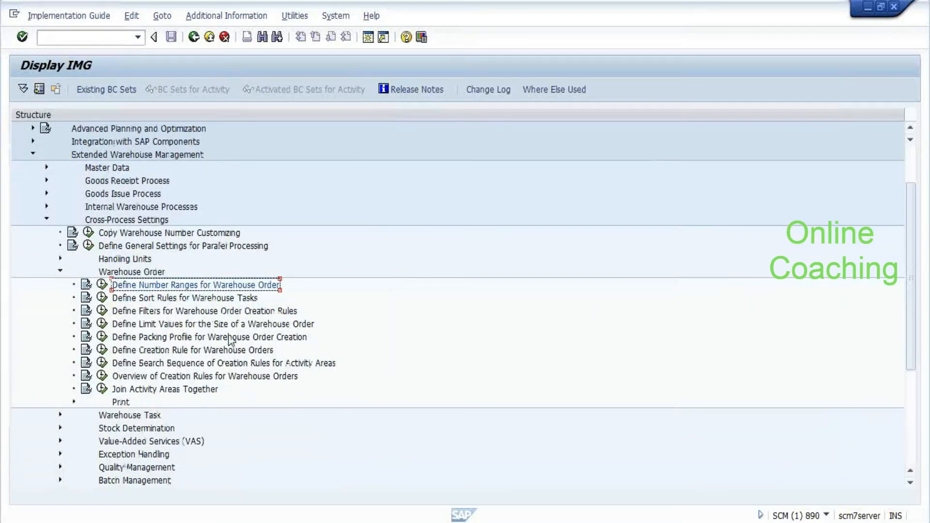
Under Master Data, run Define Number Ranges and open the Warehouse Tasks/Warehouse Documents activity
scroll(230, 341, "up", 2)
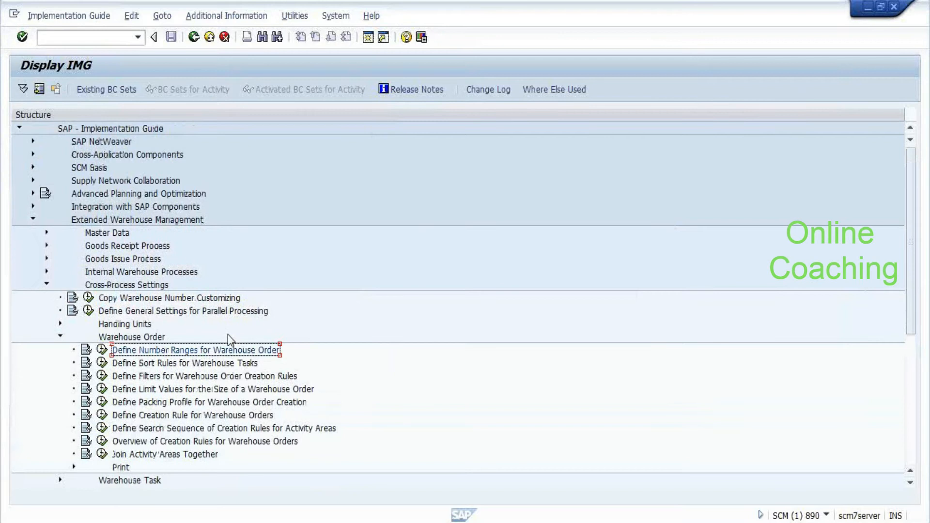
double_click(100, 233)
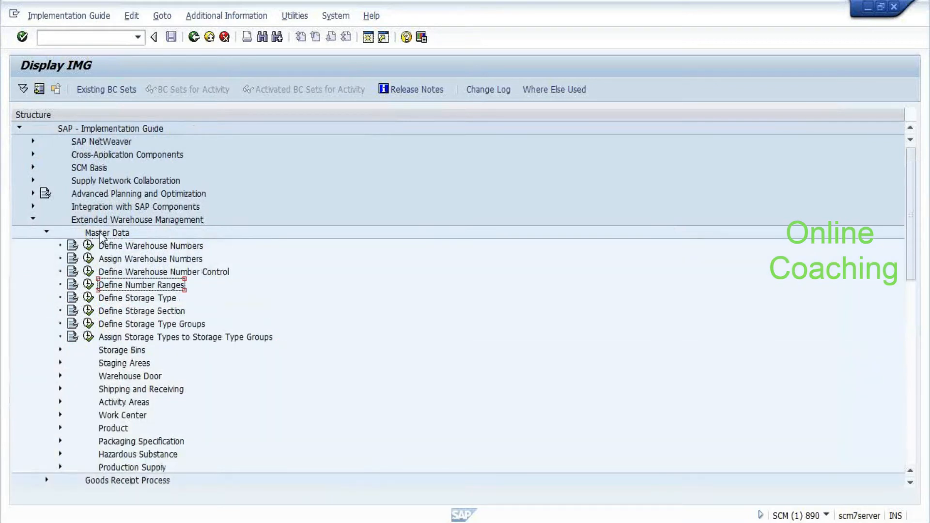
left_click(89, 285)
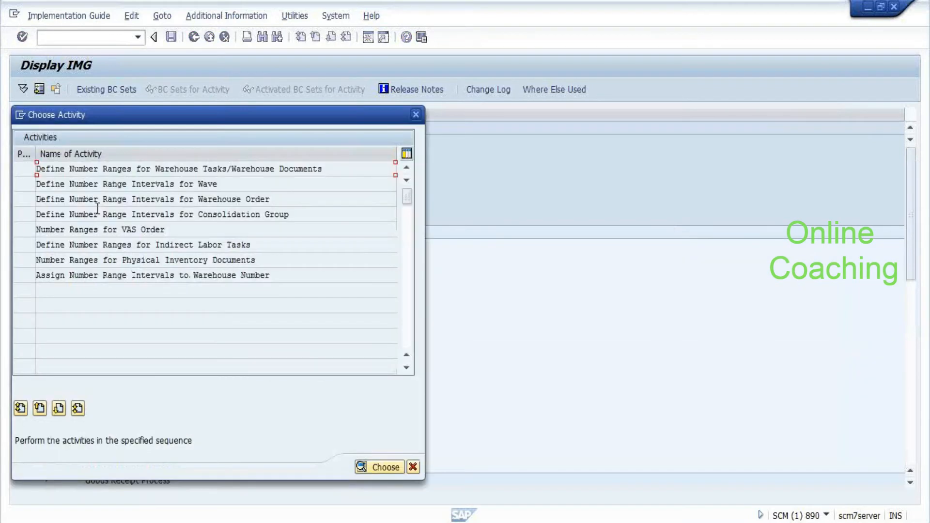
double_click(171, 169)
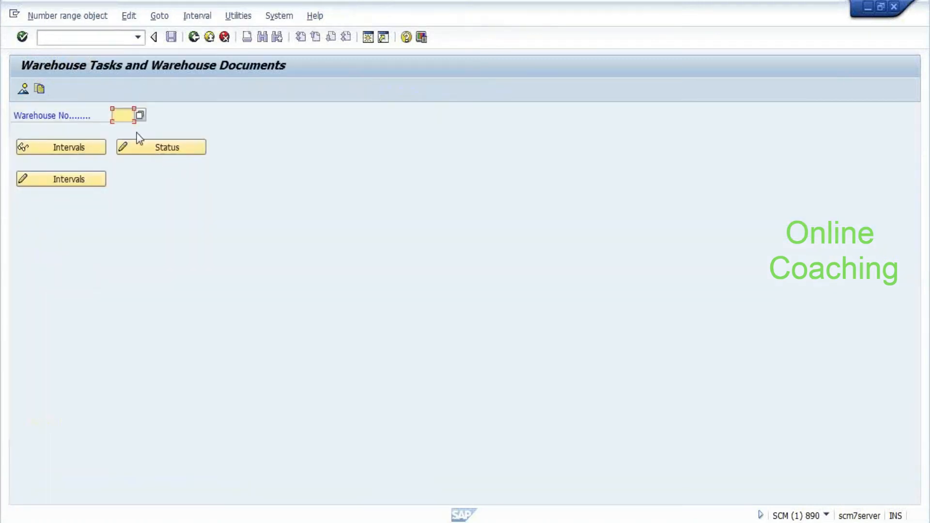
Inspect E459's warehouse task intervals 01 and 02, noting current number 50, and leave unchanged
type("E459")
left_click(64, 179)
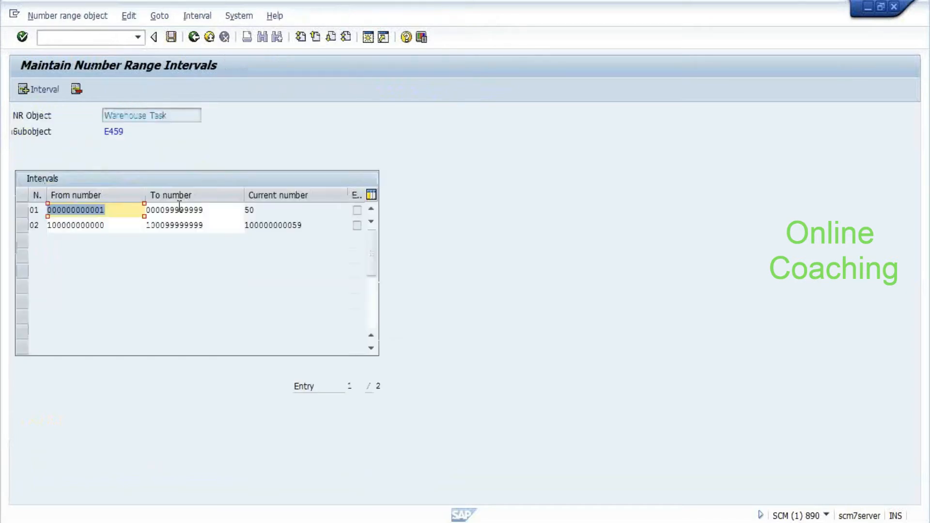
left_click(179, 207)
left_click(216, 223)
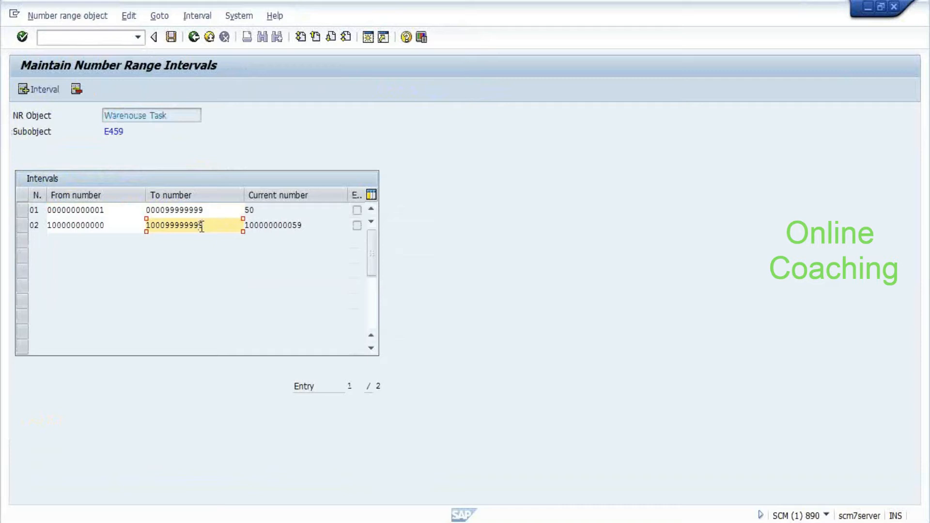
left_click(267, 212)
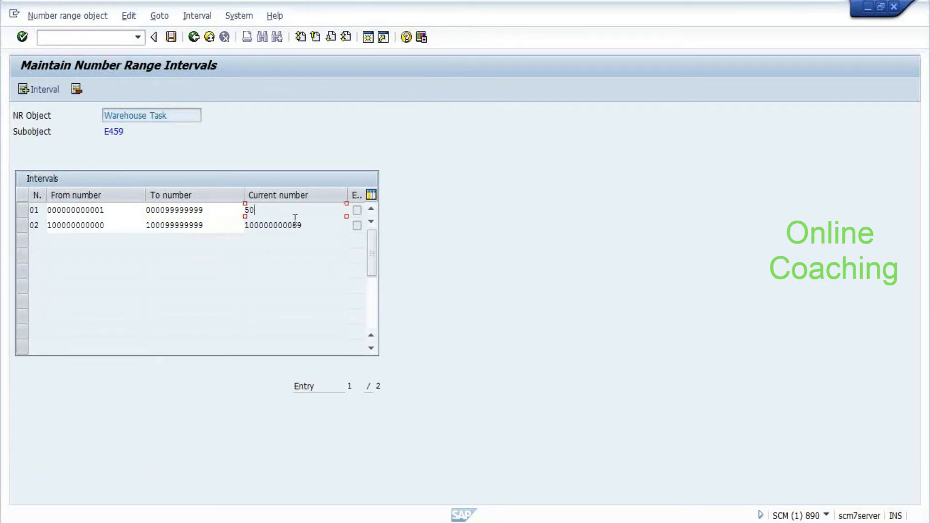
key("ctrl+s")
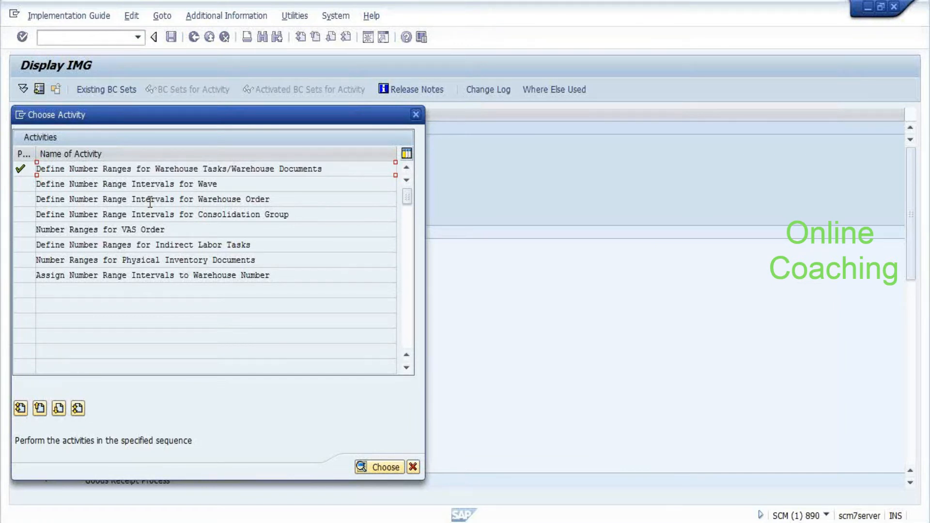
Check E459's warehouse order number range assignments and list its indirect labor task intervals
left_click(150, 203)
double_click(149, 202)
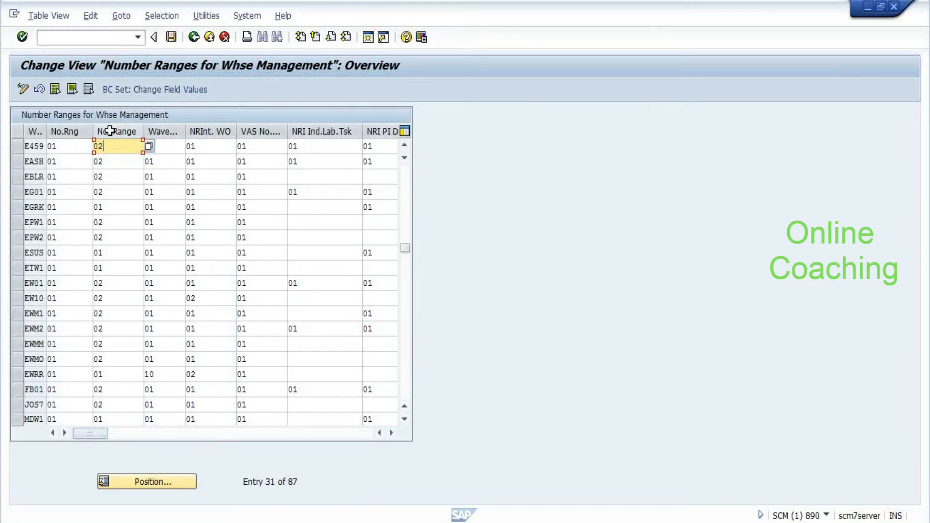
key("Tab")
key("Tab")
key("Tab")
key("Tab")
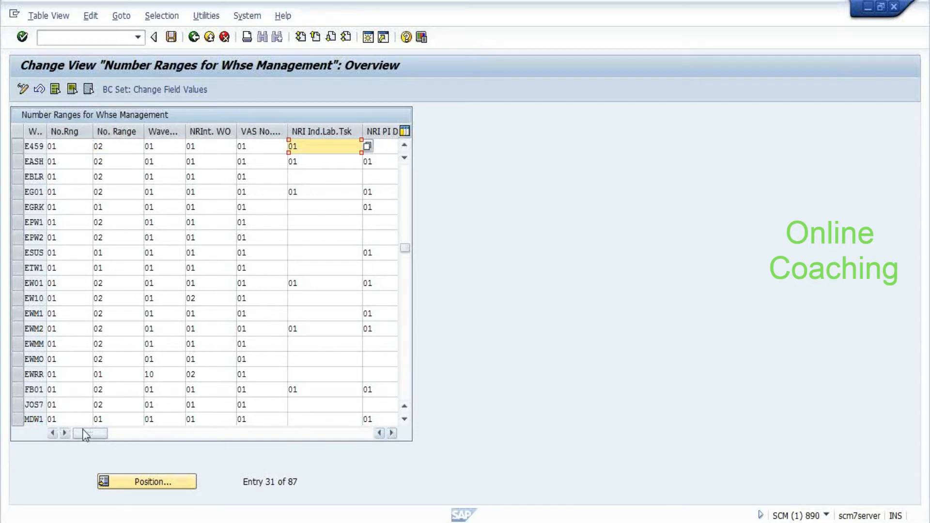
left_click_drag(85, 435, 219, 421)
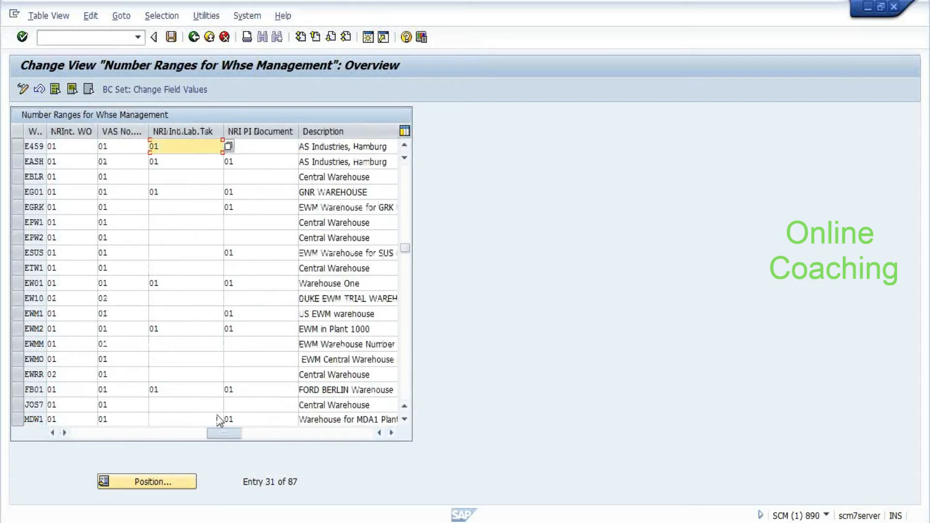
left_click_drag(228, 433, 211, 438)
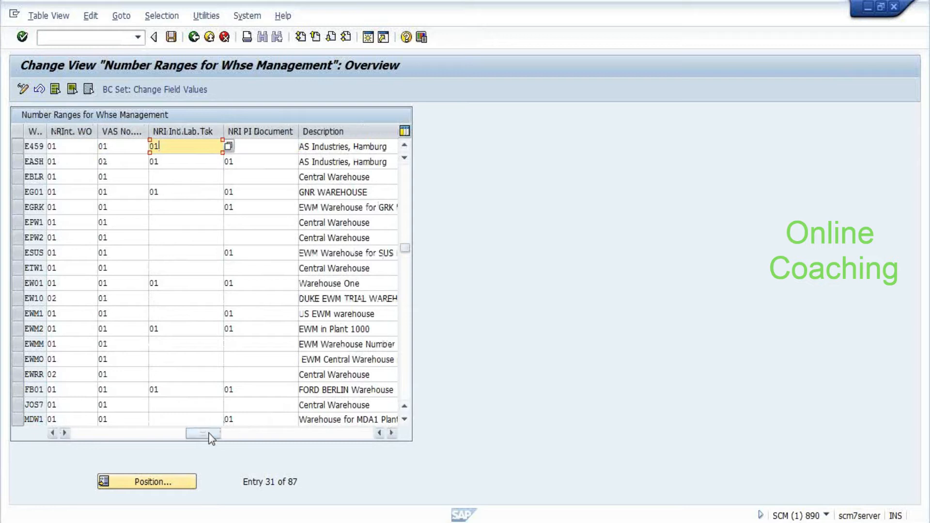
key("F4")
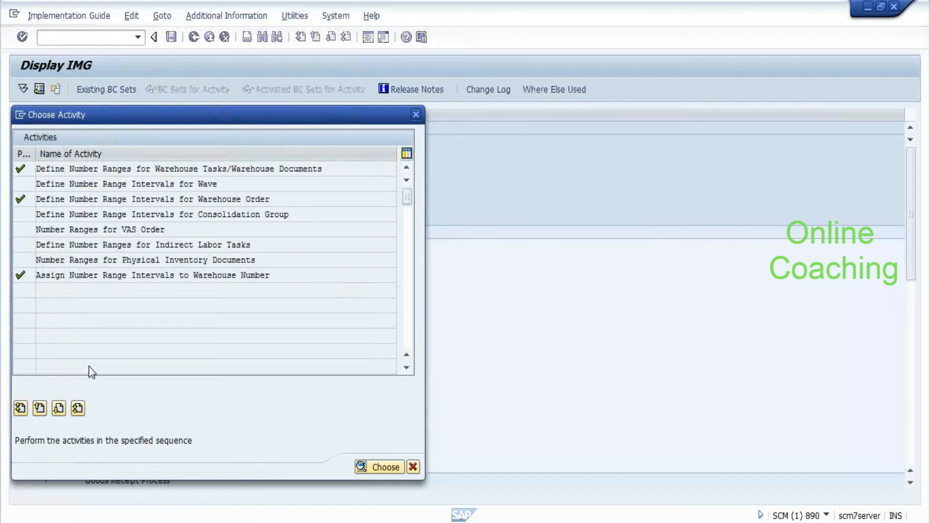
key("Escape")
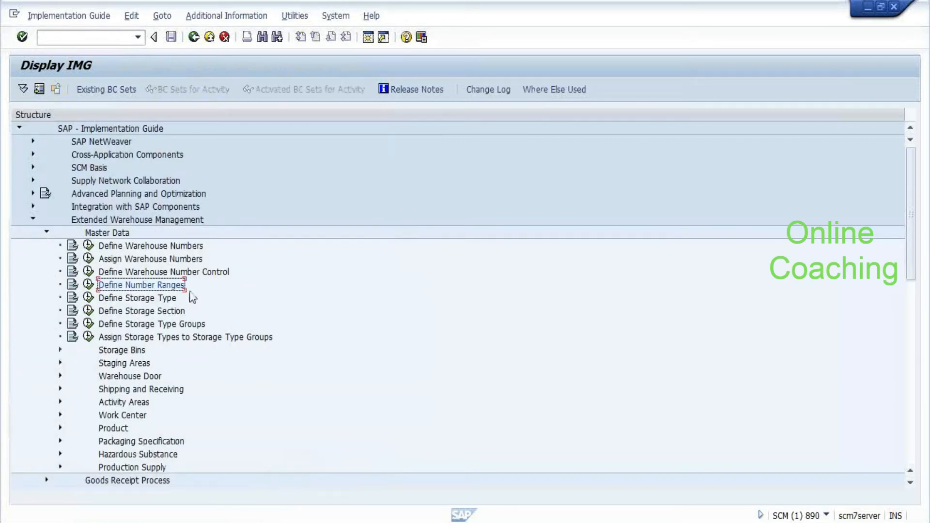
scroll(193, 297, "down", 9)
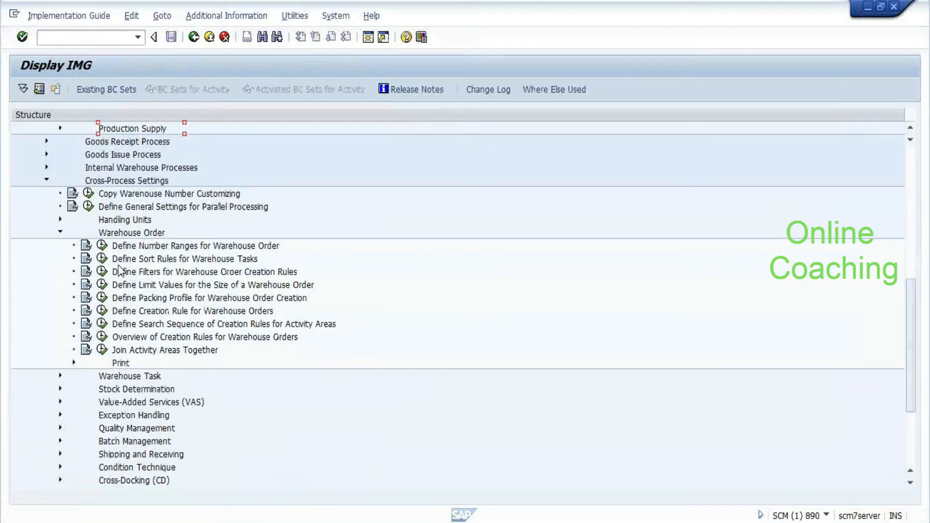
left_click(102, 246)
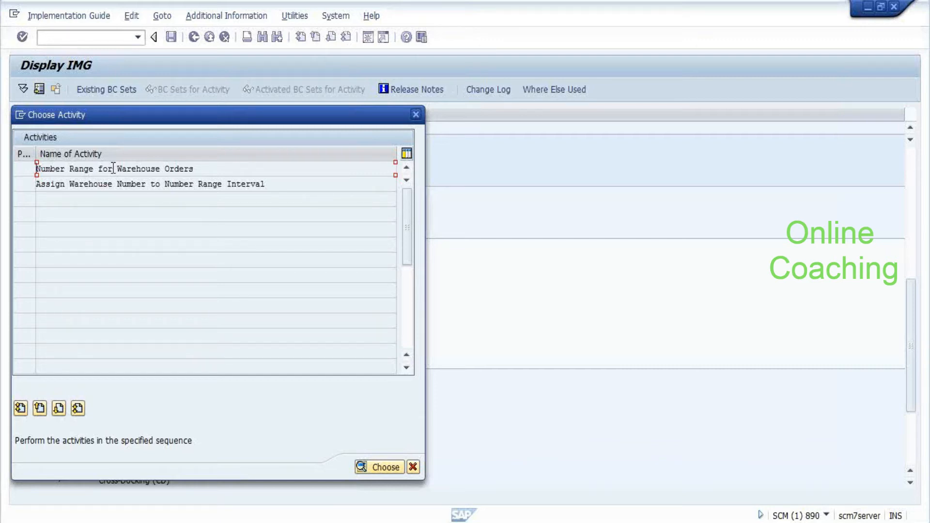
double_click(114, 168)
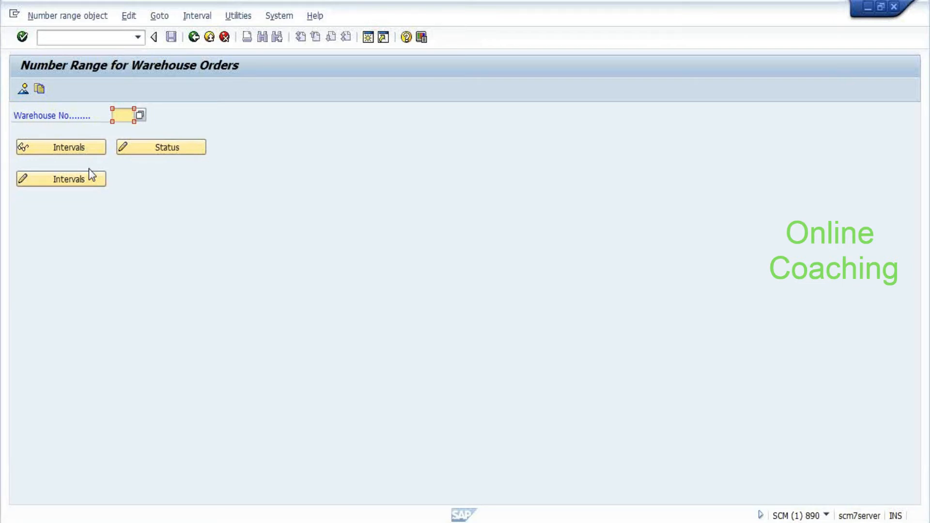
key("Down")
key("Return")
key("F7")
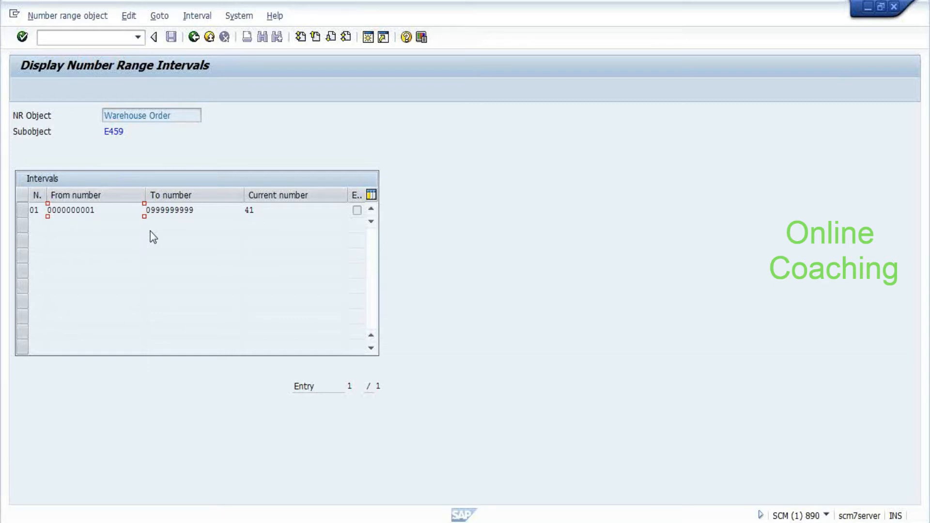
key("F3")
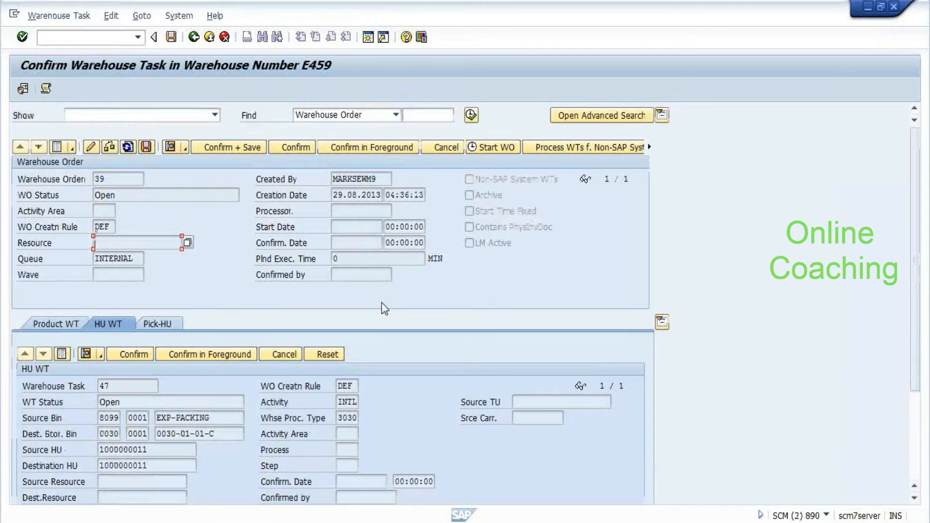
Look up processors on the Resource field for warehouse order 39's confirmation, which finds none
key("alt+Tab")
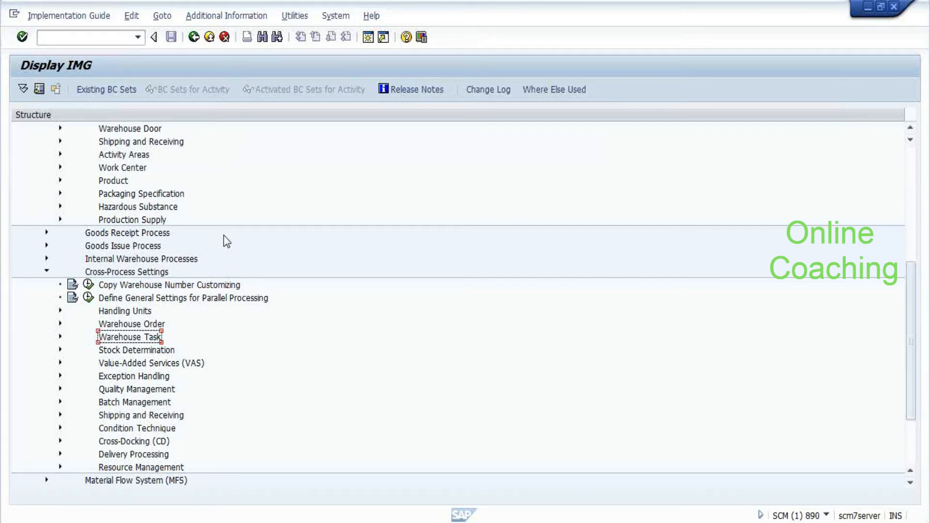
key("alt+Tab")
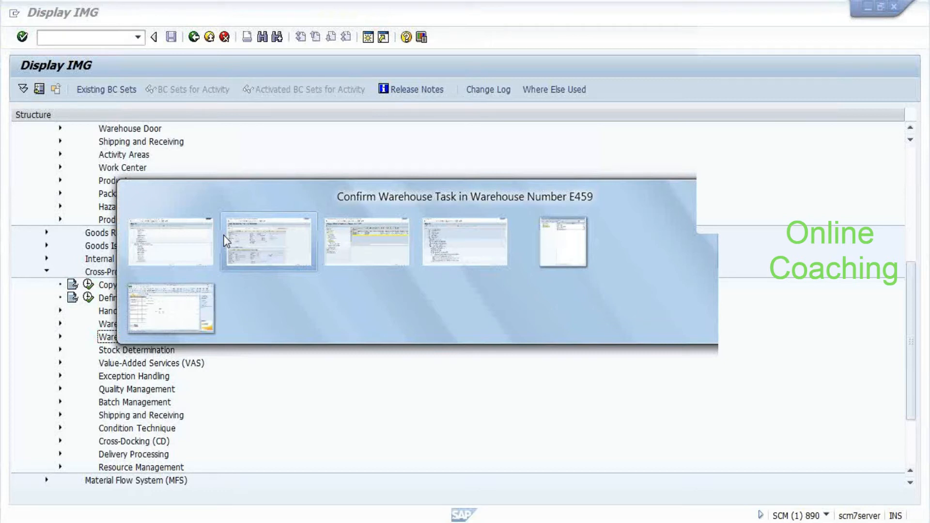
left_click(223, 234)
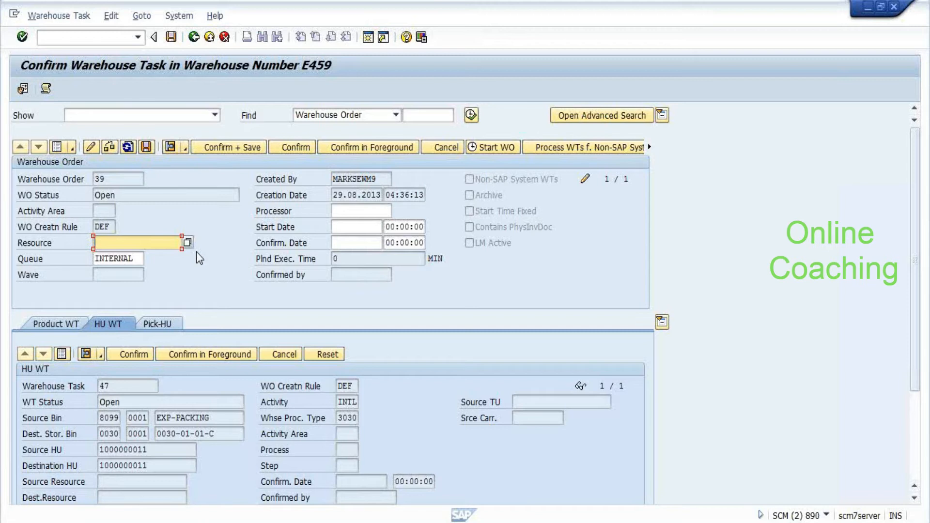
key("F4")
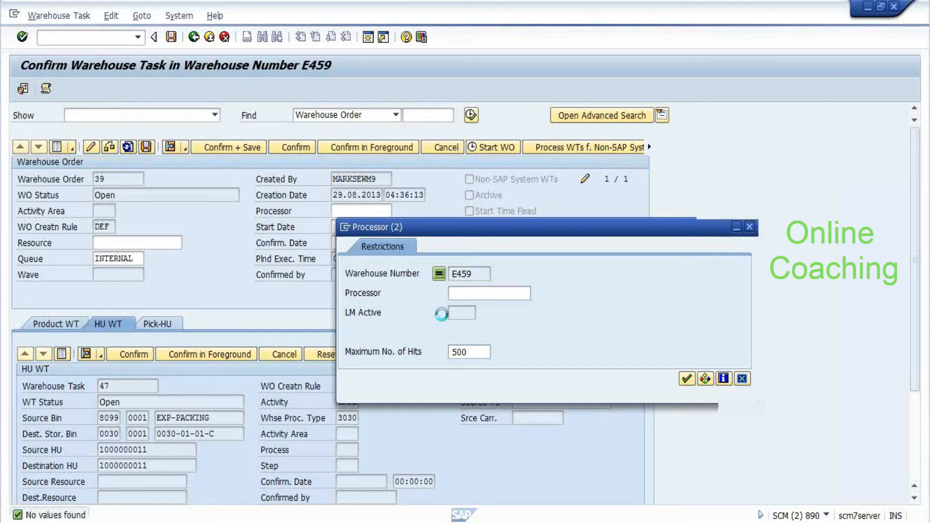
key("alt+Tab")
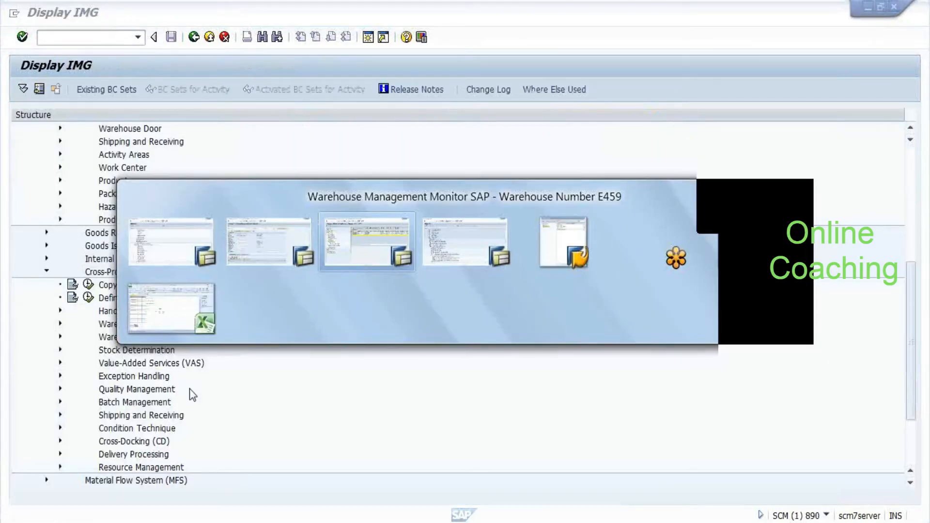
In the E459 monitor, run the indirect labor task search under Labor Management, which finds nothing
key("alt+Tab")
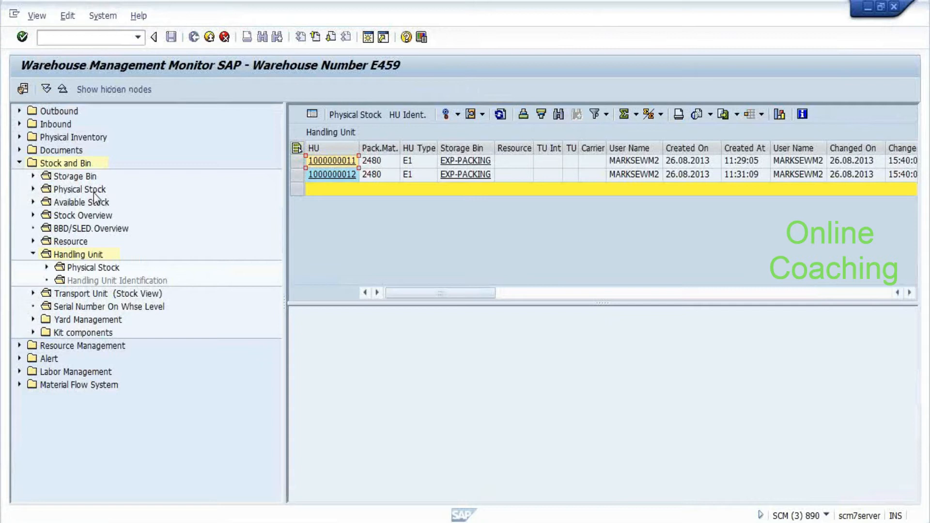
double_click(64, 163)
double_click(73, 202)
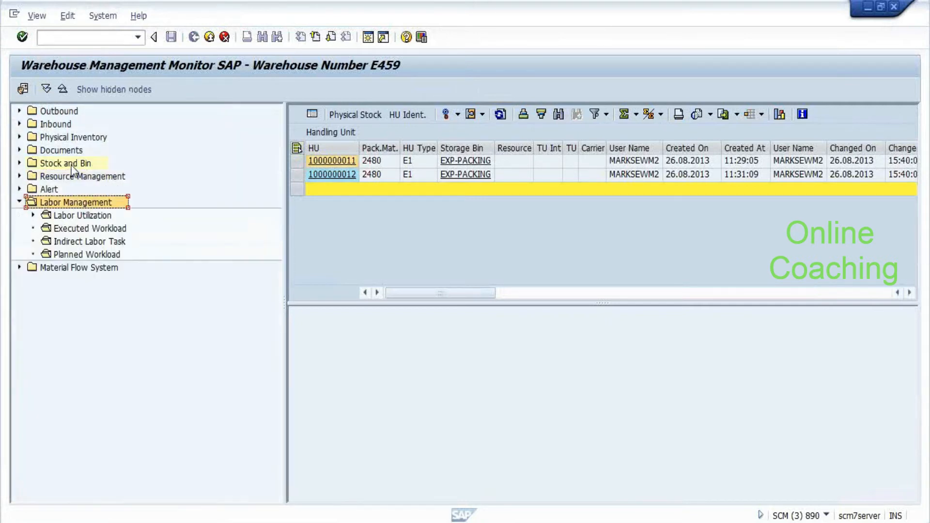
double_click(75, 241)
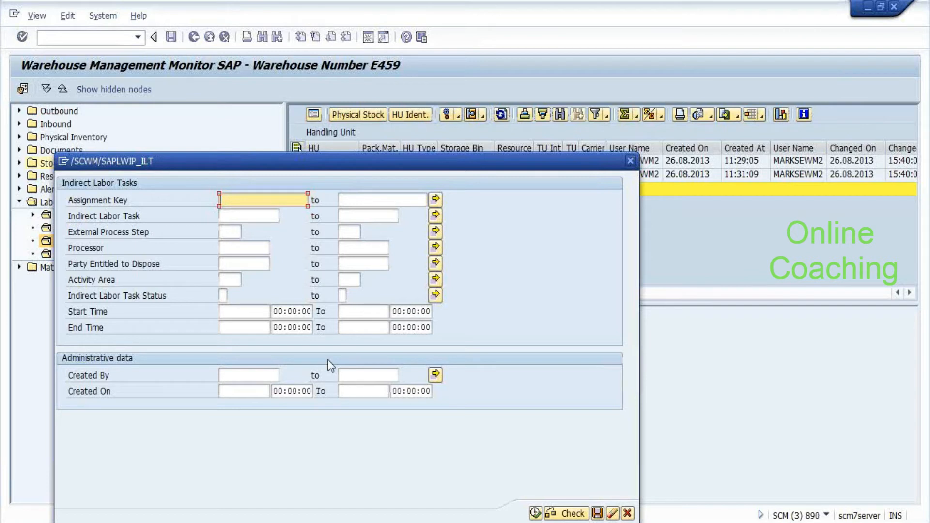
key("F8")
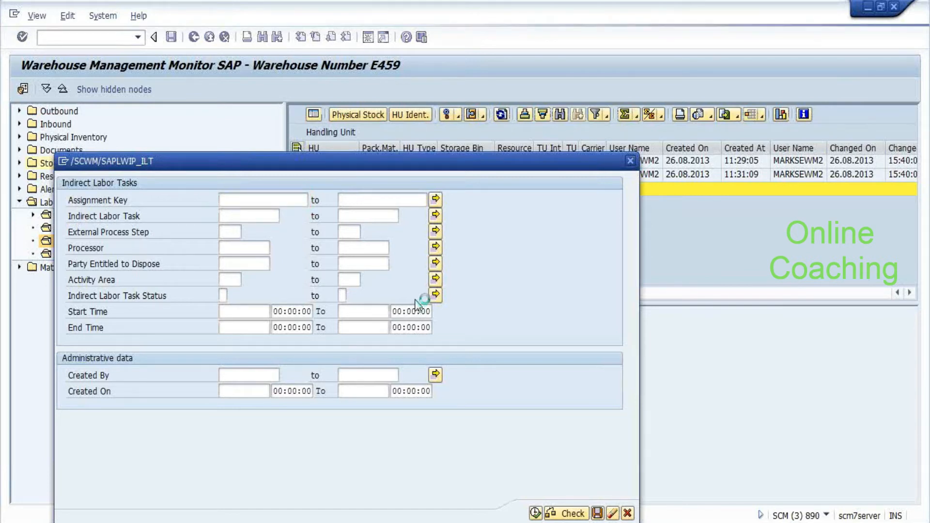
left_click(76, 213)
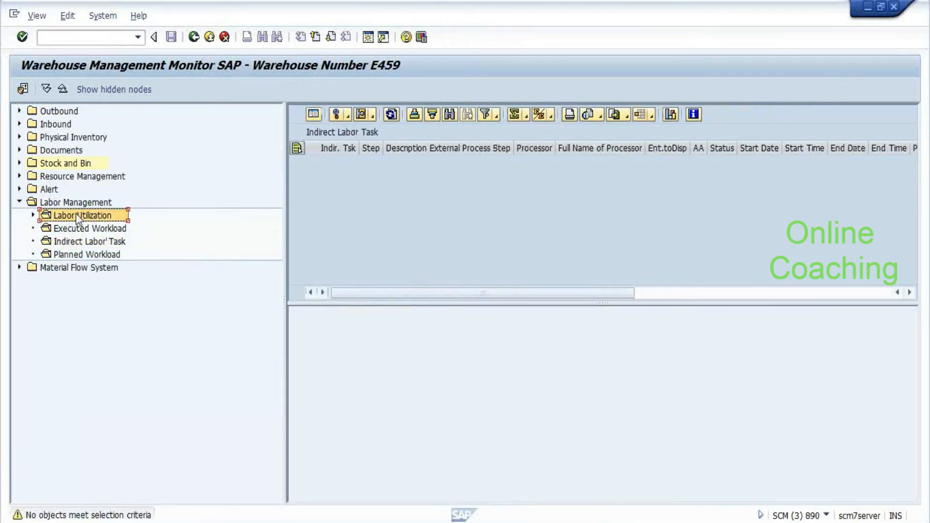
double_click(58, 178)
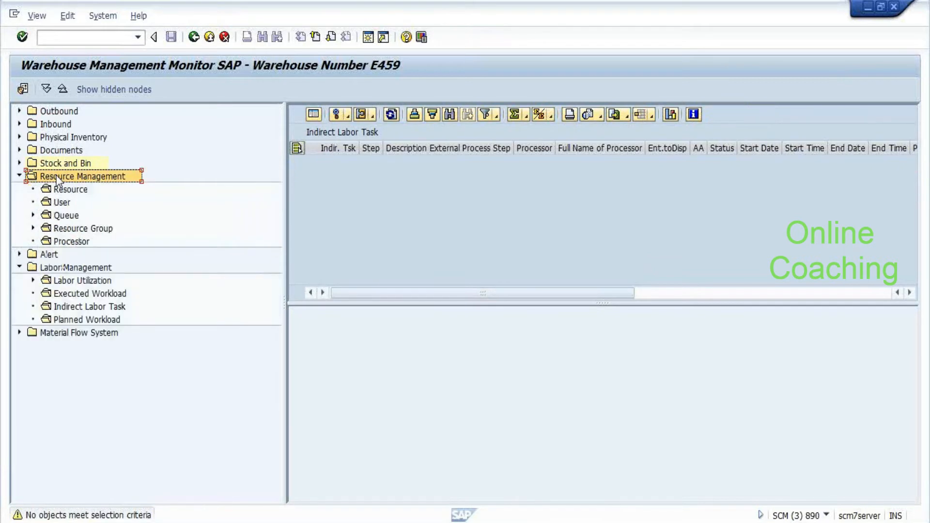
left_click(19, 178)
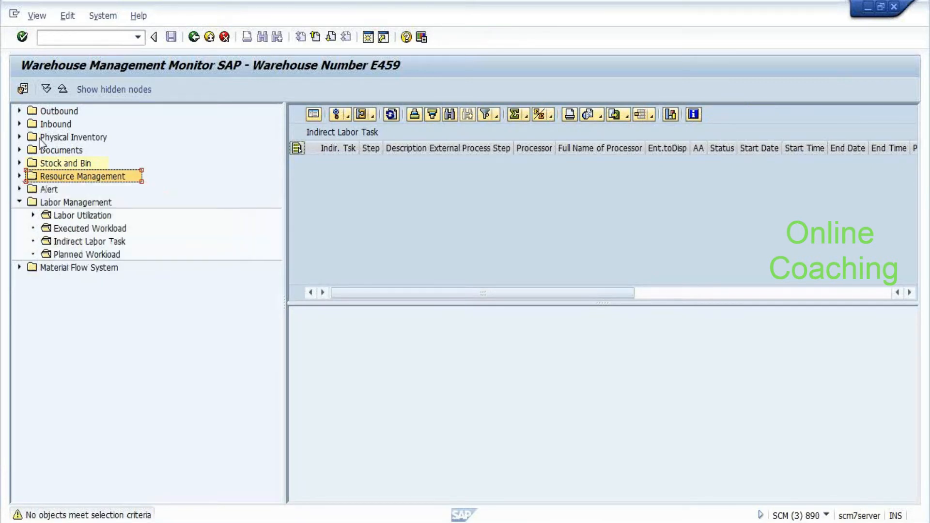
Expand Documents and open the Warehouse Task selection criteria
left_click(53, 126)
left_click(68, 138)
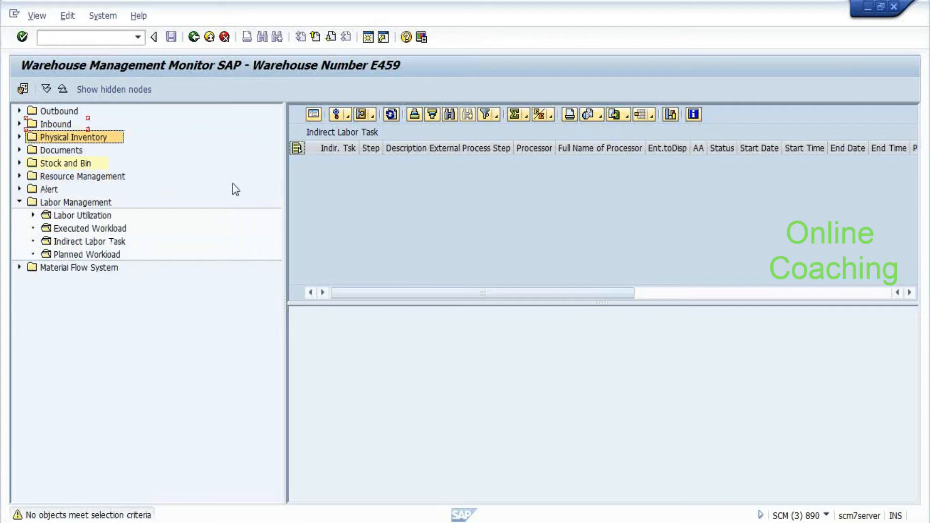
key("Down")
key("Right")
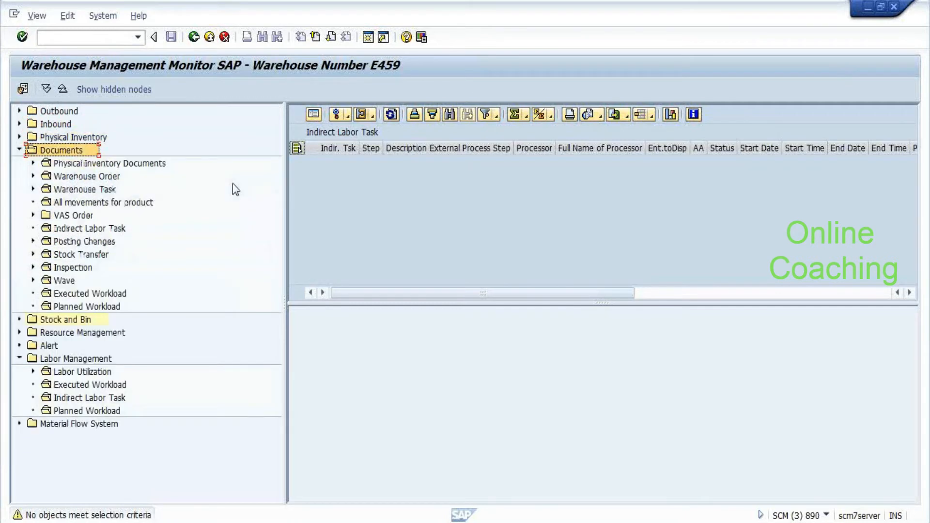
left_click(98, 190)
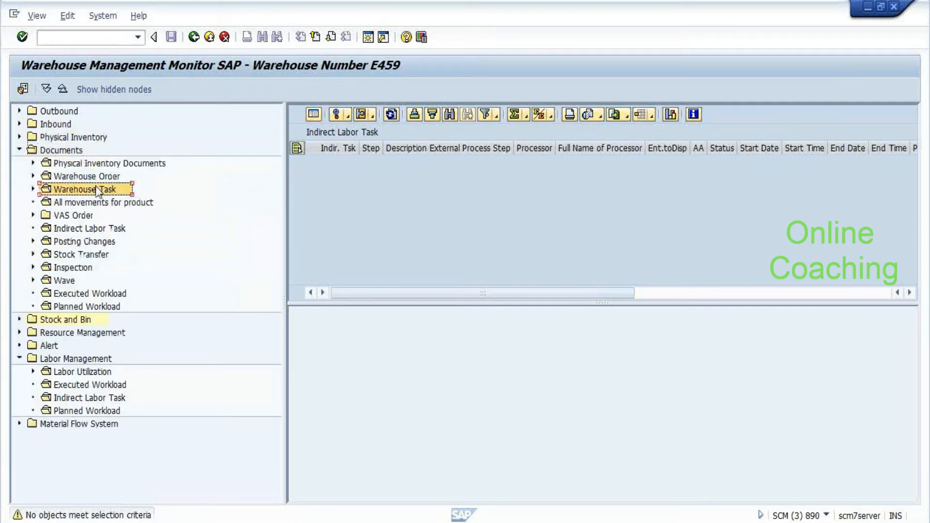
double_click(98, 190)
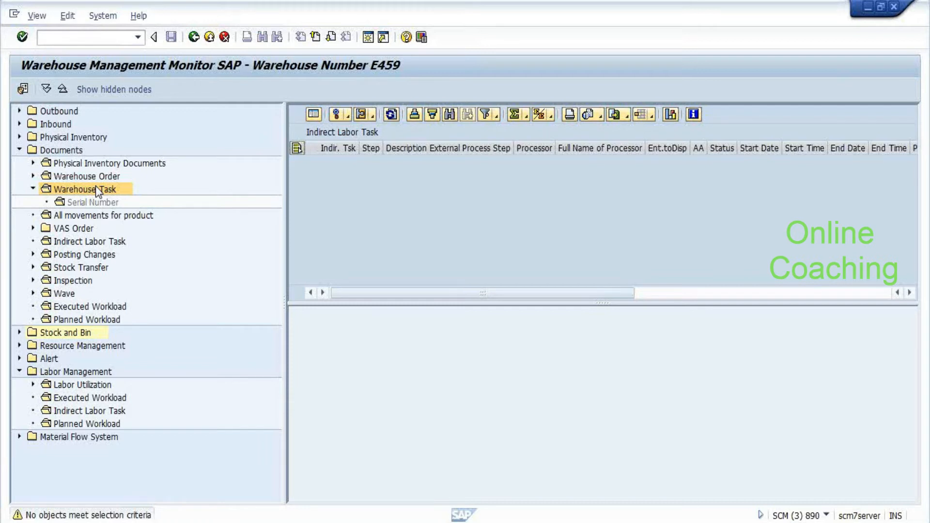
double_click(95, 189)
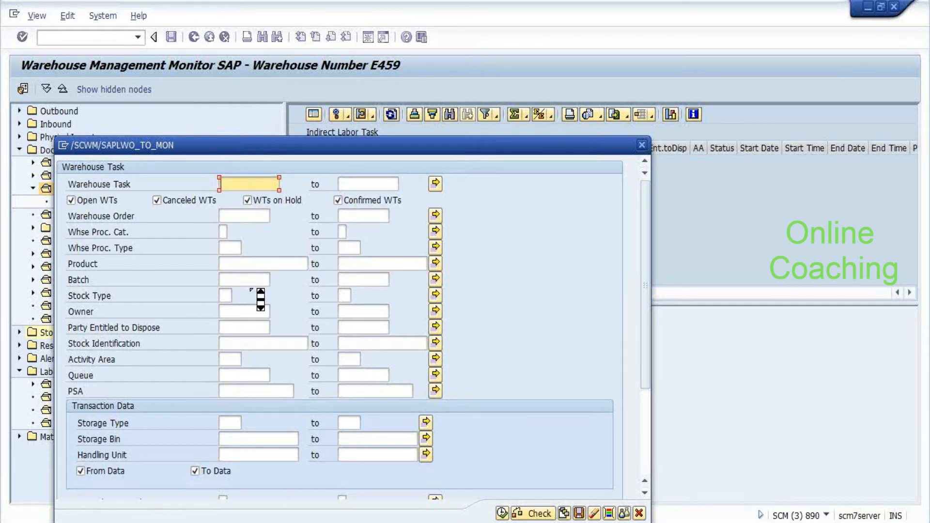
scroll(260, 299, "down", 3)
key("alt+Tab")
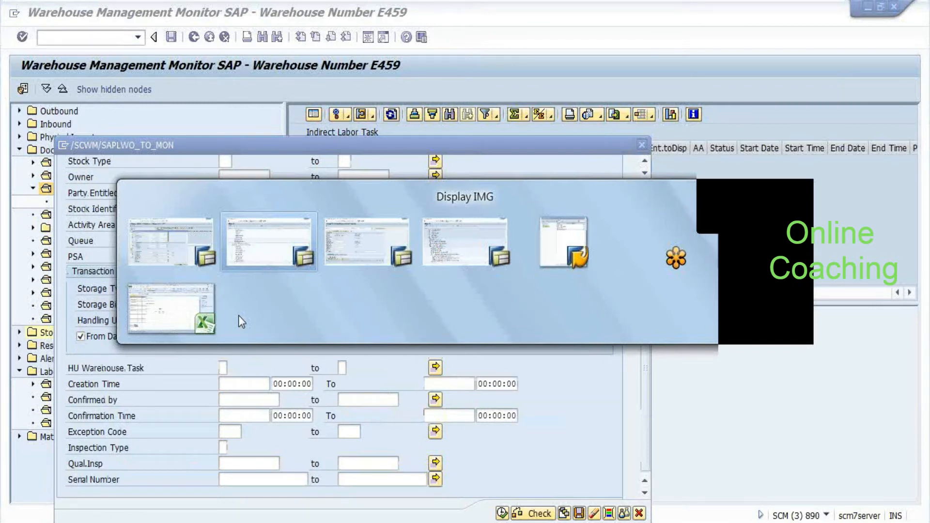
key("Escape")
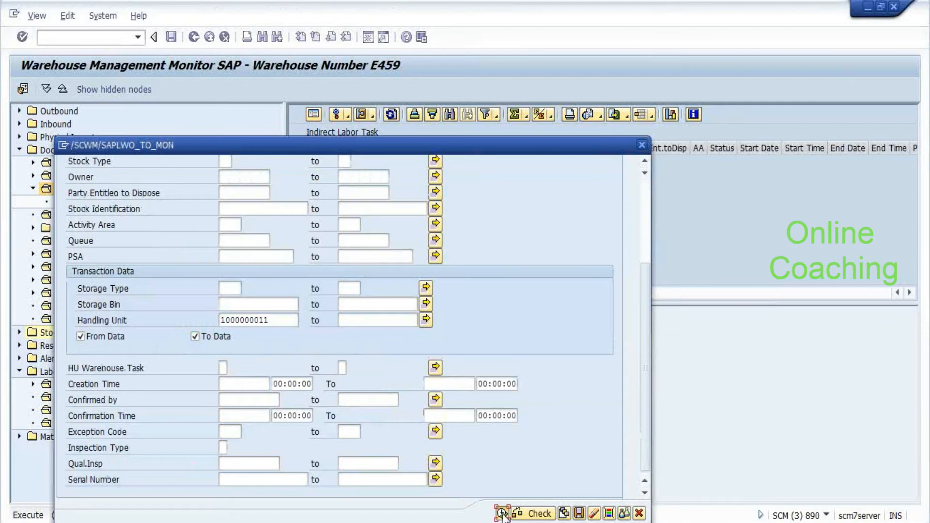
left_click(503, 513)
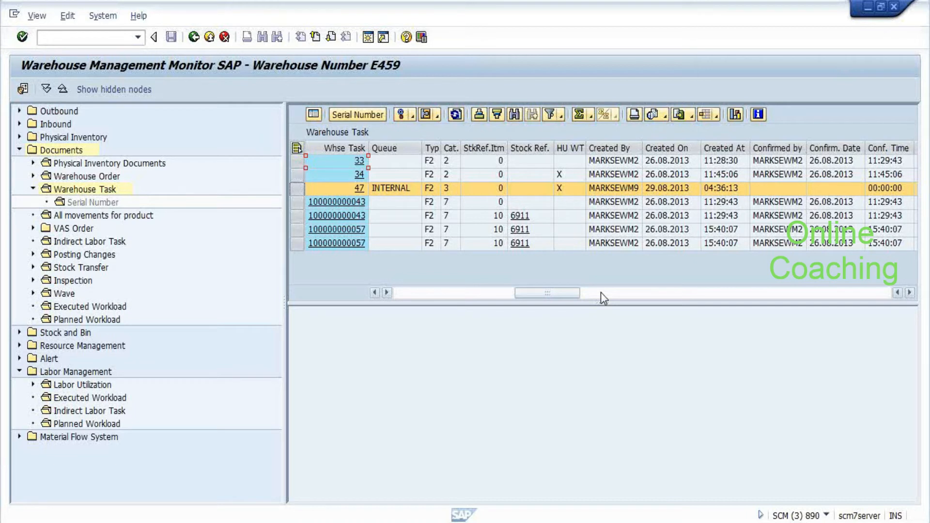
left_click(601, 292)
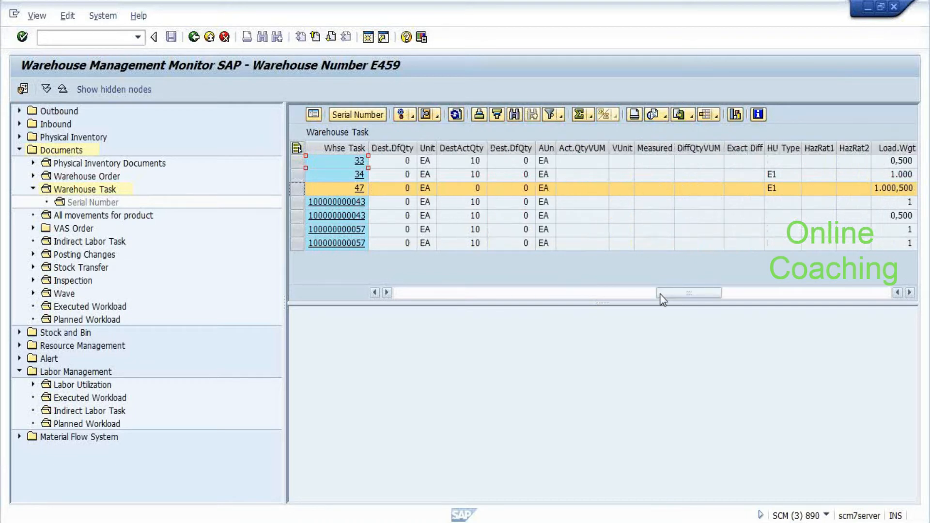
left_click(408, 292)
left_click(409, 292)
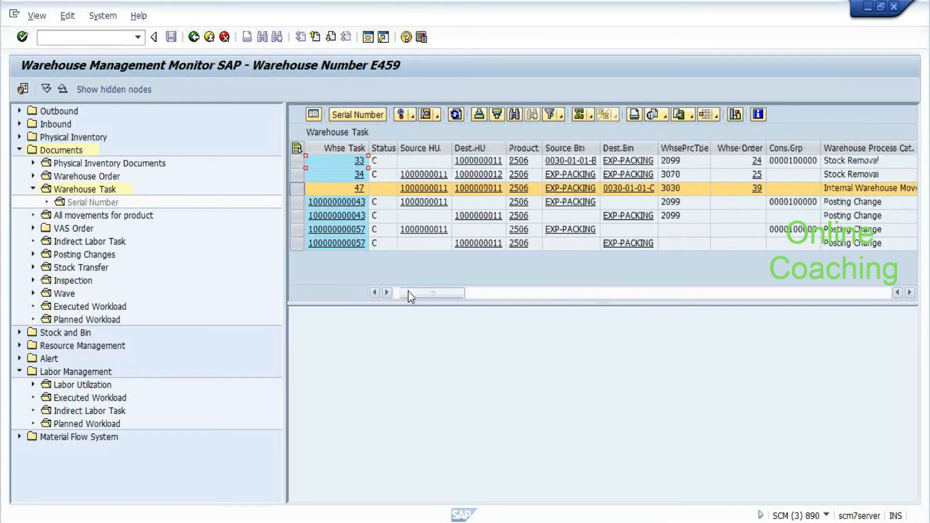
key("alt+Tab")
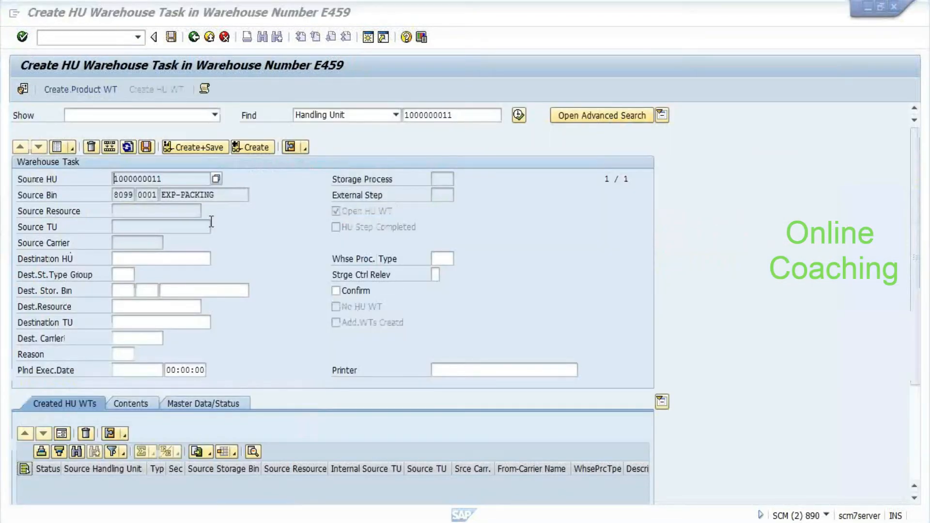
key("alt+Tab")
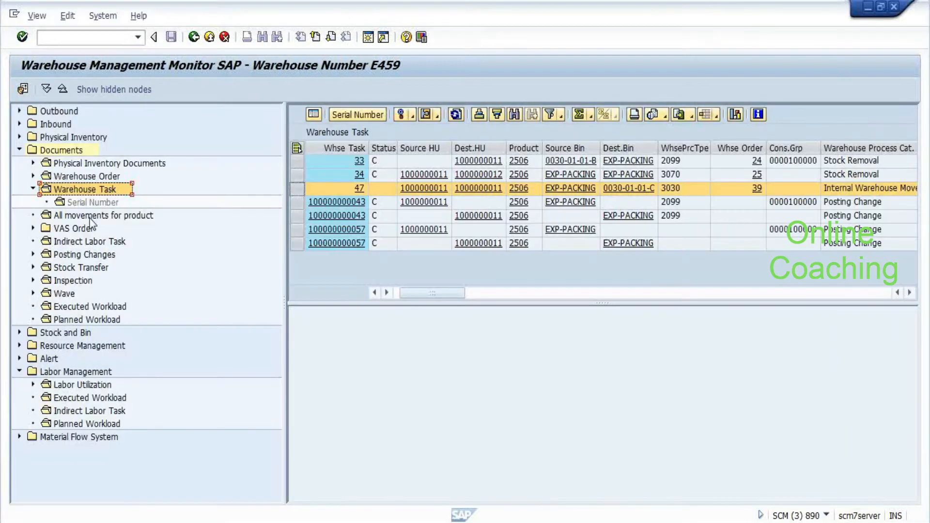
double_click(58, 152)
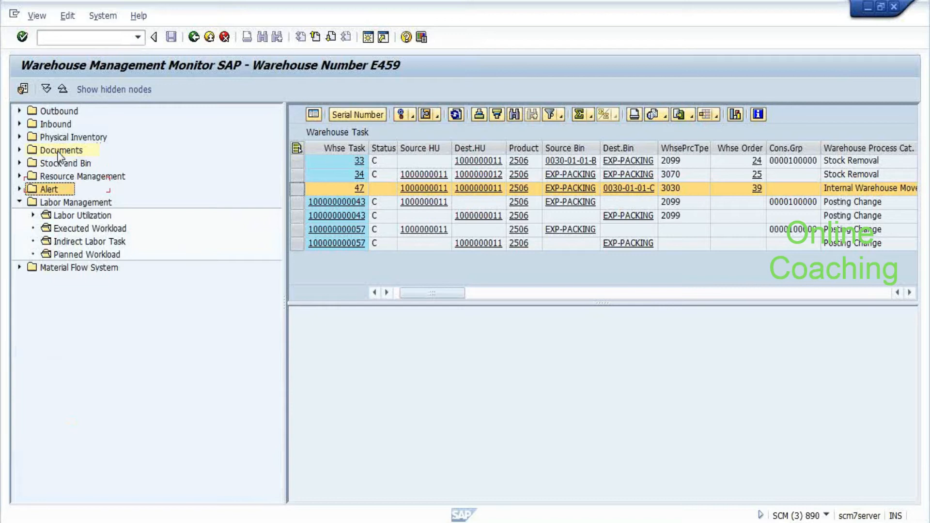
key("Up")
key("Right")
Run the Stock Overview by storage bin filtered to stock type f2
key("Left")
key("Up")
key("Right")
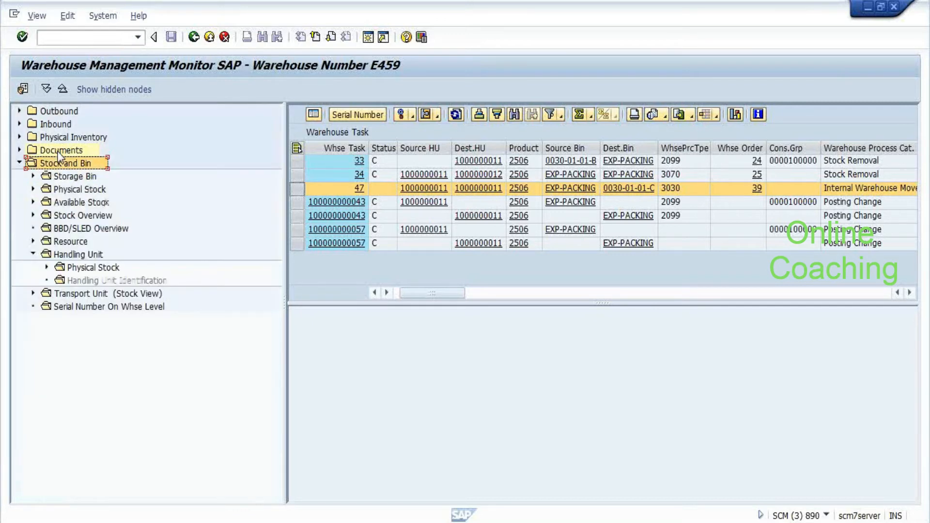
key("Down")
key("Down")
key("Down")
key("Down")
key("Down")
key("Up")
key("Right")
left_click(76, 217)
left_click(75, 216)
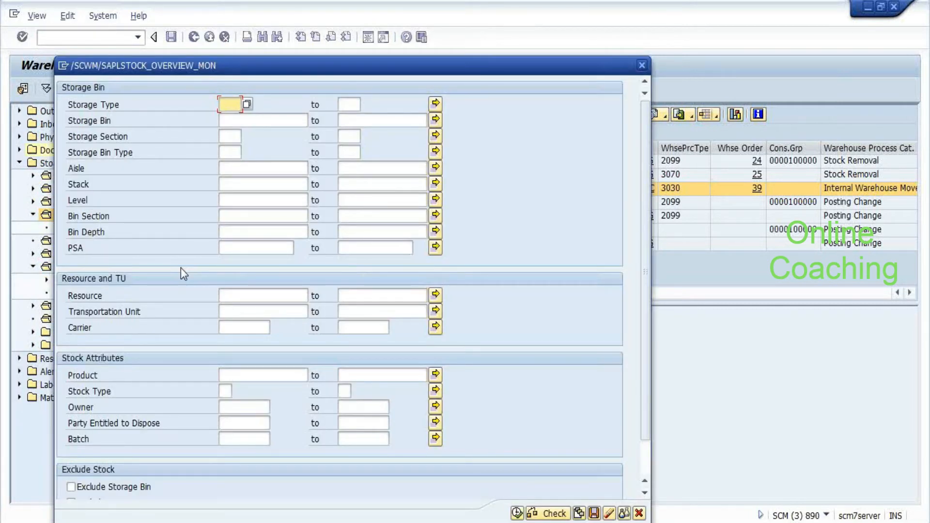
left_click(227, 391)
type("f2")
left_click(517, 513)
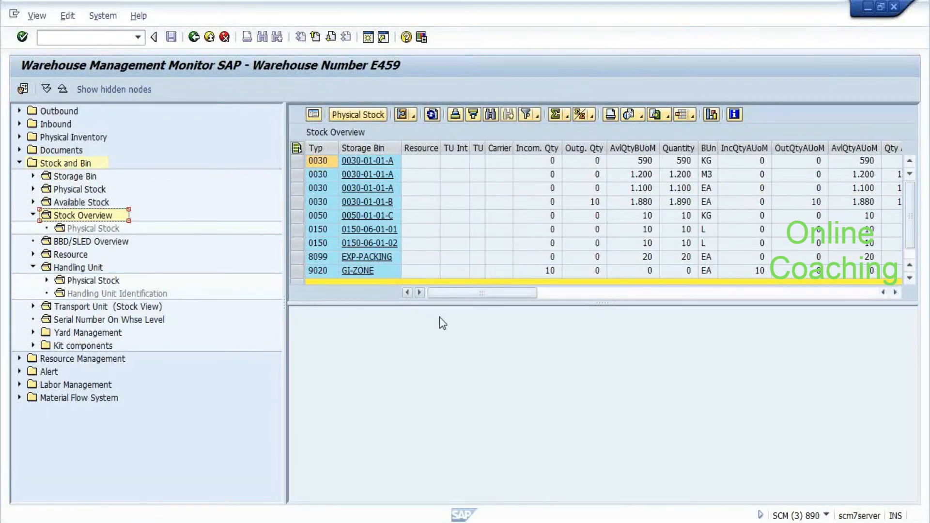
Select all listed bins and show their physical stock
left_click(449, 163)
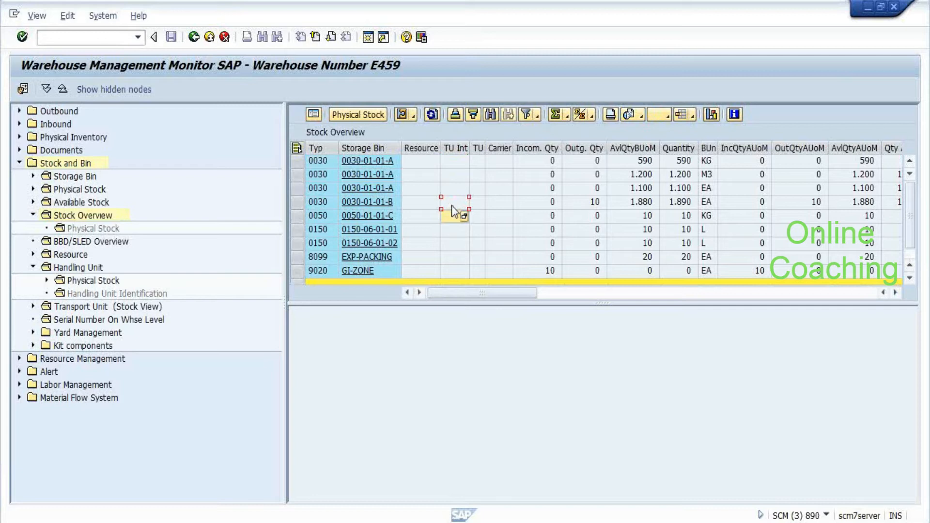
left_click(296, 148)
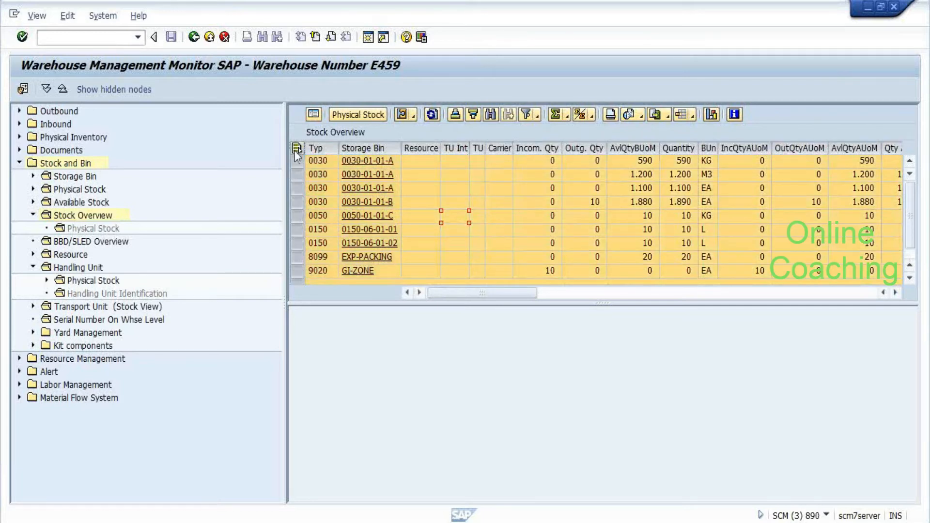
left_click(364, 113)
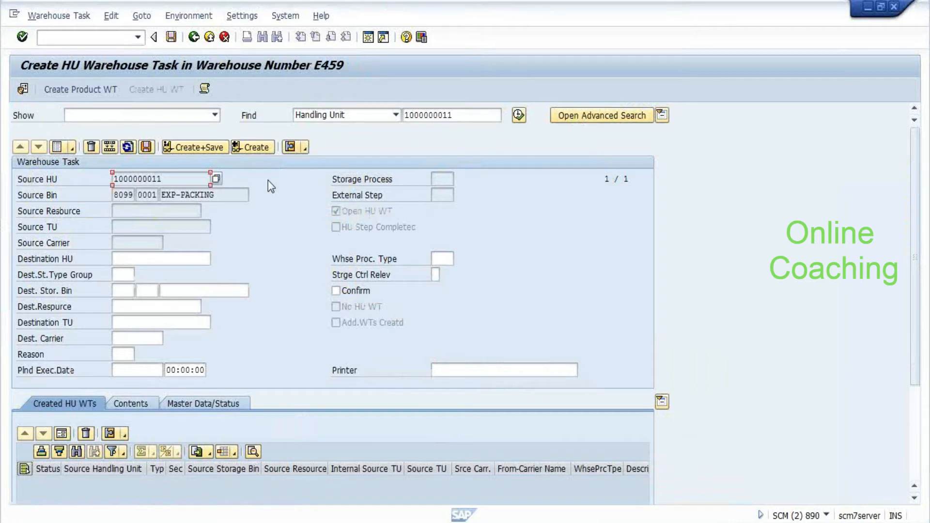
In the Create HU Warehouse Task window, switch to confirming tasks and select warehouse order 39
key("alt+Tab")
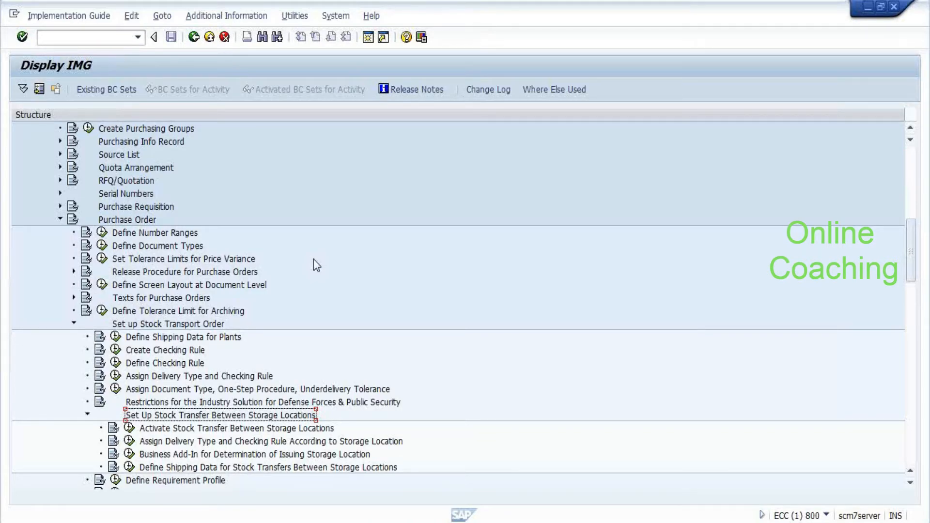
key("alt+Tab")
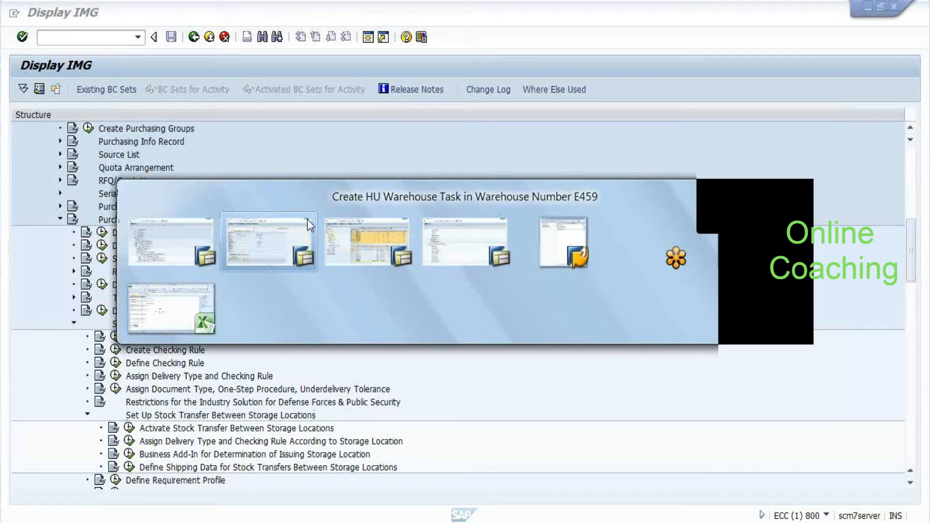
left_click(310, 225)
left_click(57, 19)
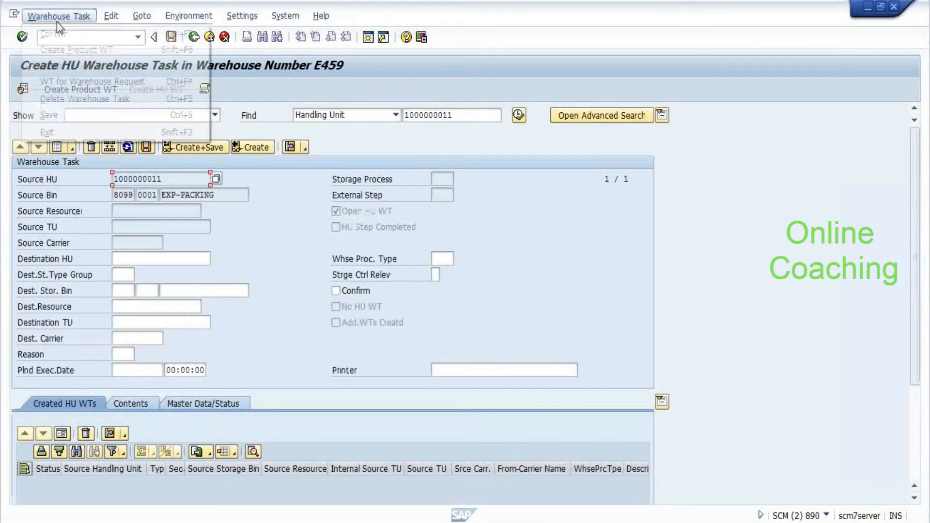
left_click(64, 35)
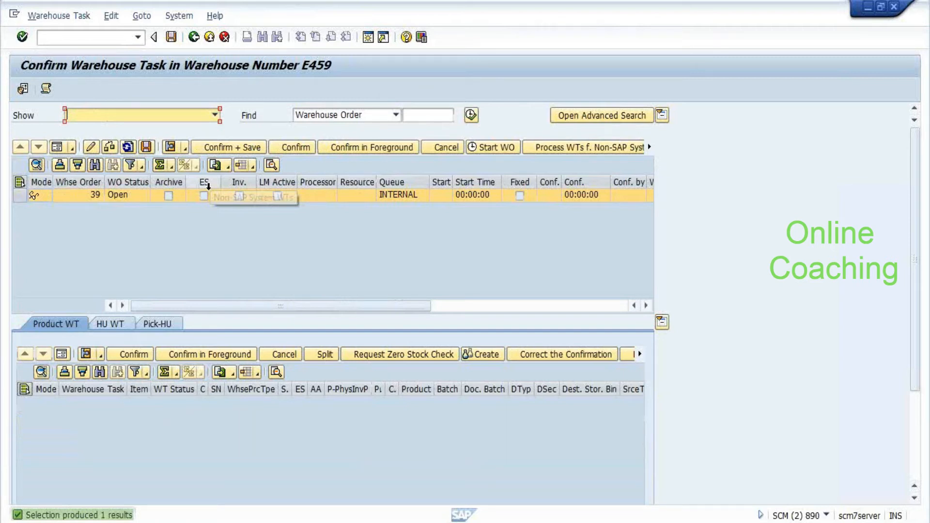
left_click(17, 196)
left_click(59, 147)
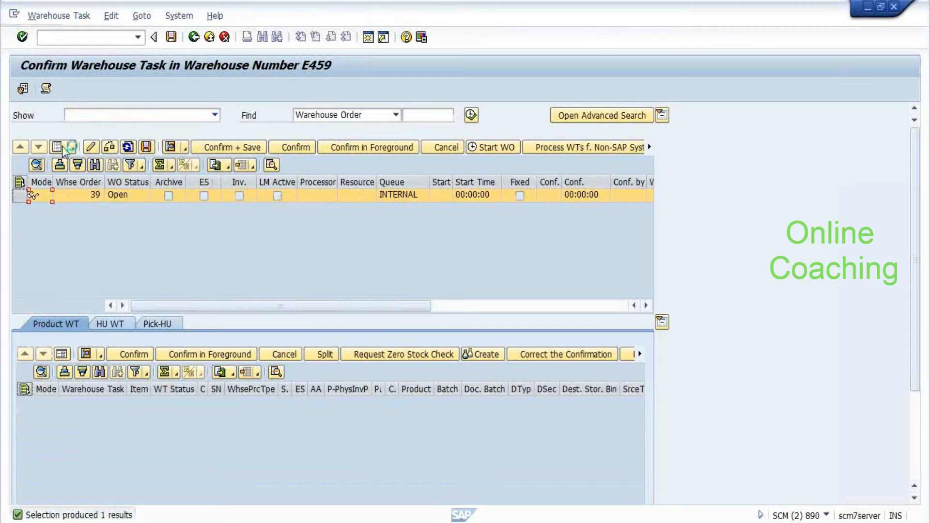
left_click(62, 146)
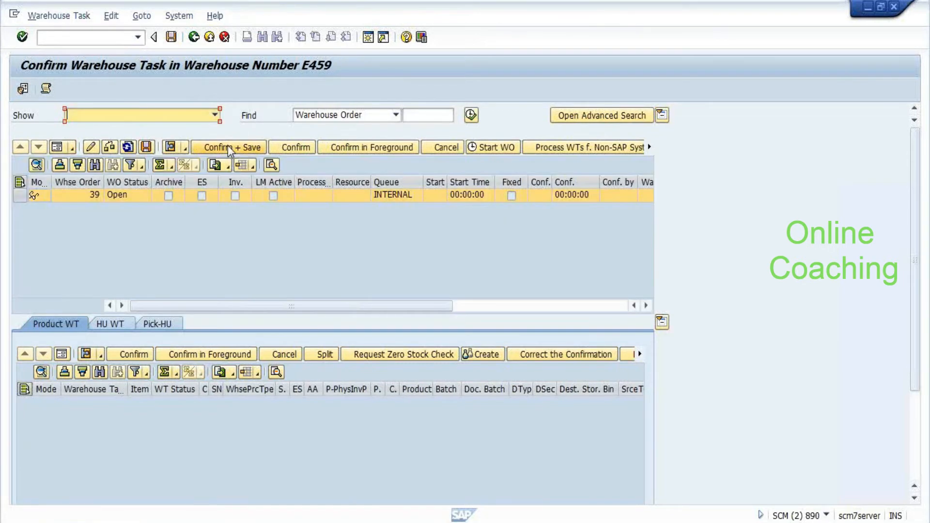
Confirm and save WO 39 again, review and close the index error log, then back out
left_click(228, 147)
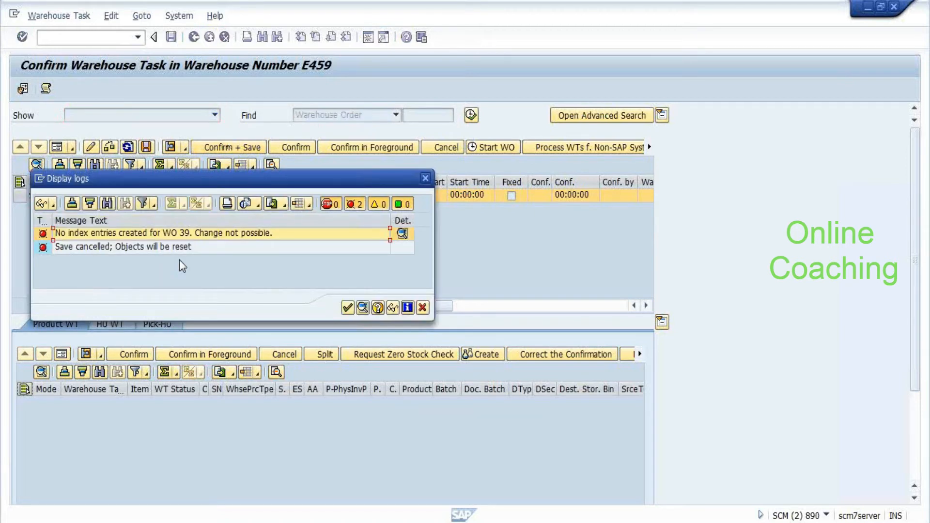
left_click(403, 234)
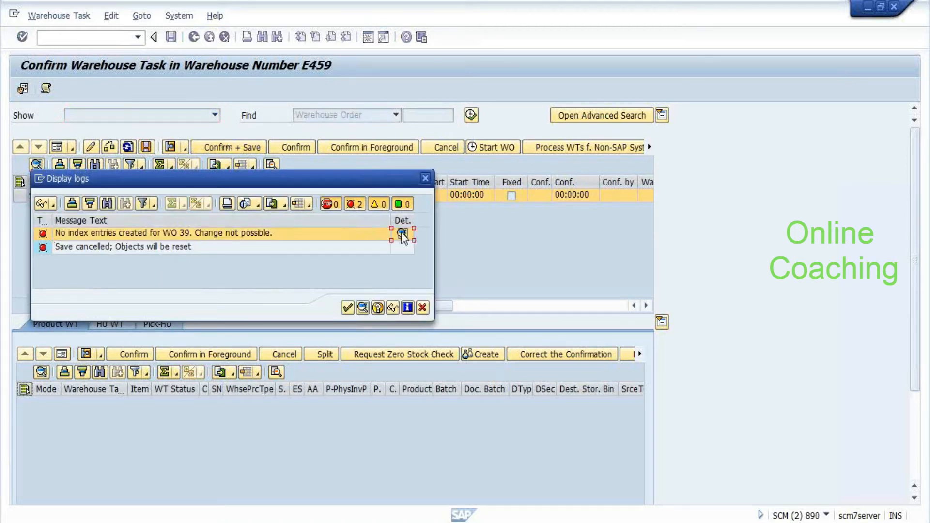
key("Return")
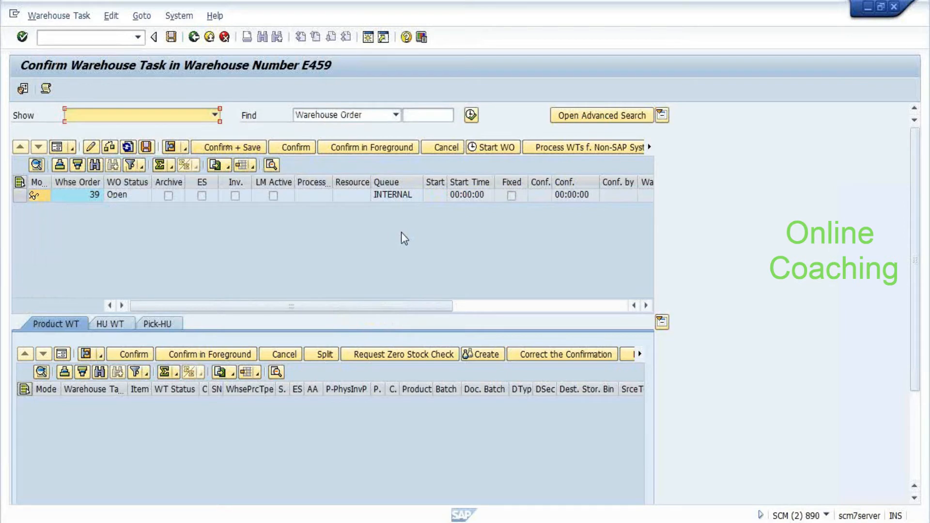
left_click(45, 89)
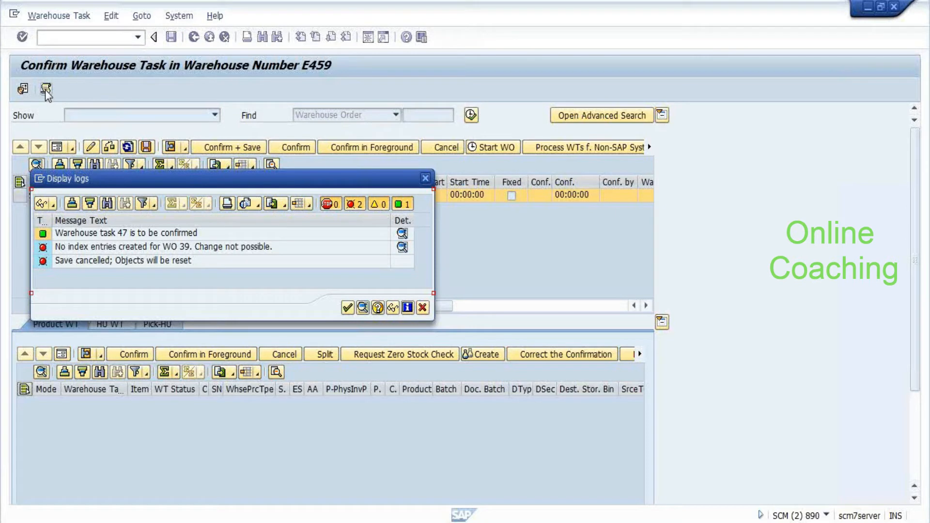
left_click(190, 252)
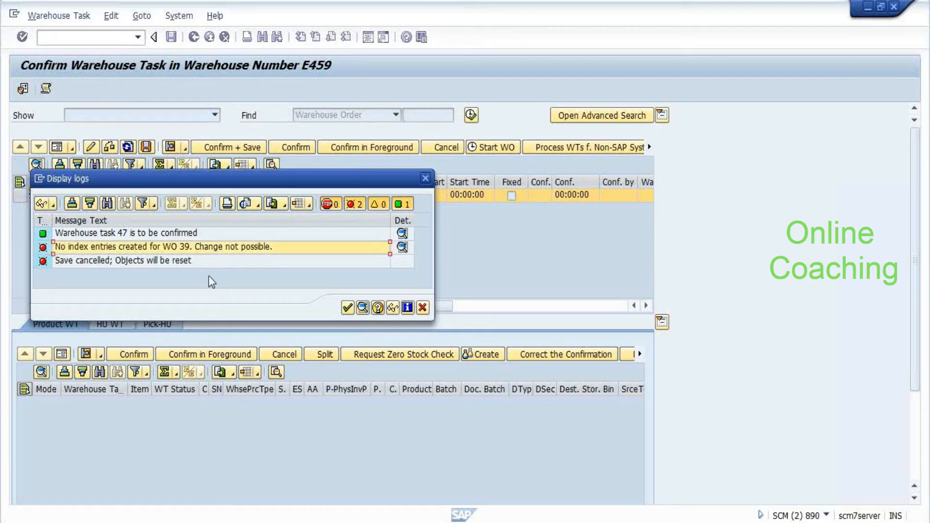
left_click(348, 310)
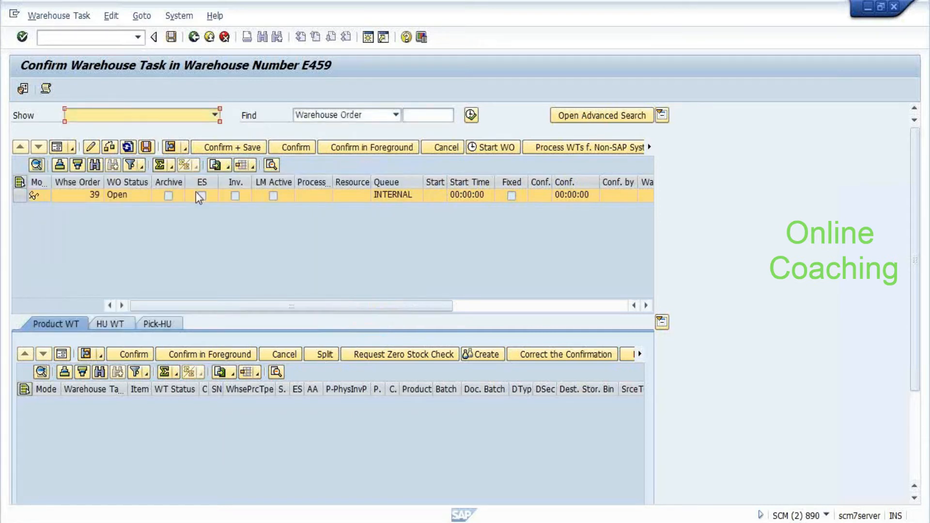
left_click(194, 38)
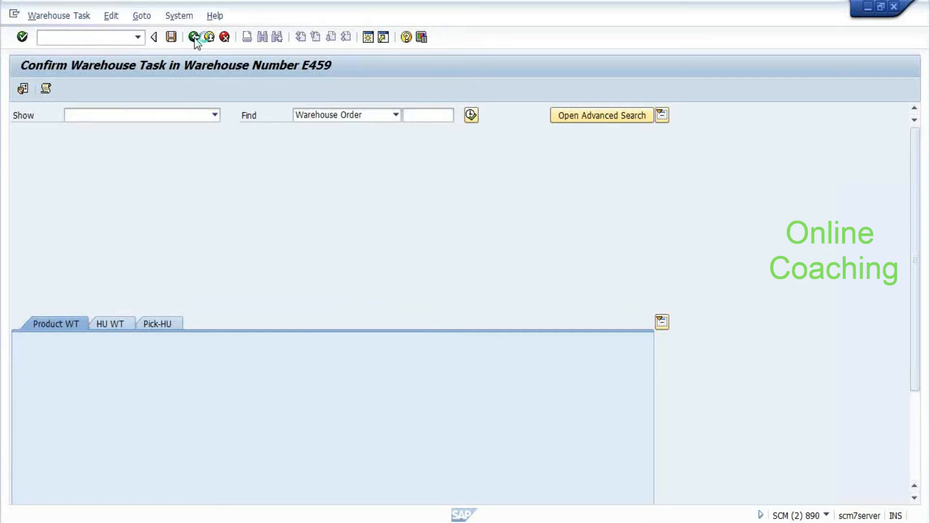
Start a product warehouse task, check stock in the monitor, and search for product 2500
left_click(194, 38)
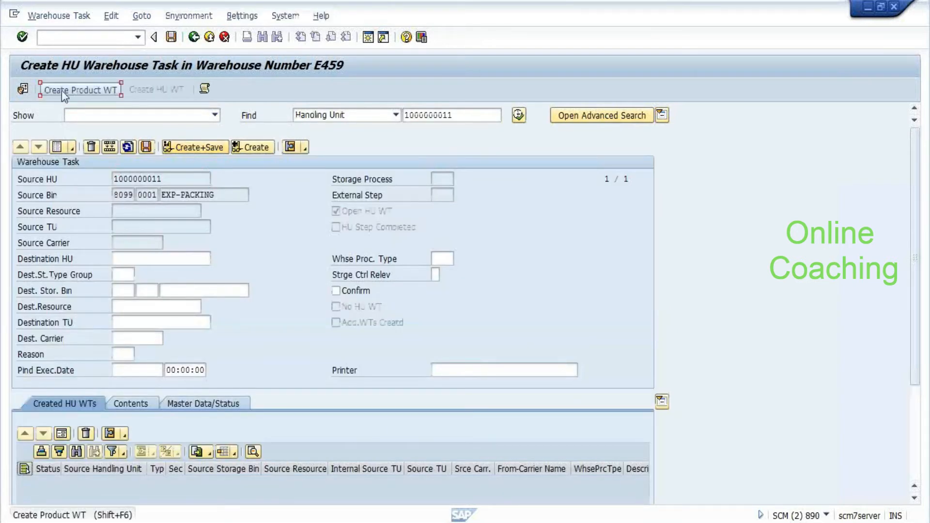
left_click(62, 90)
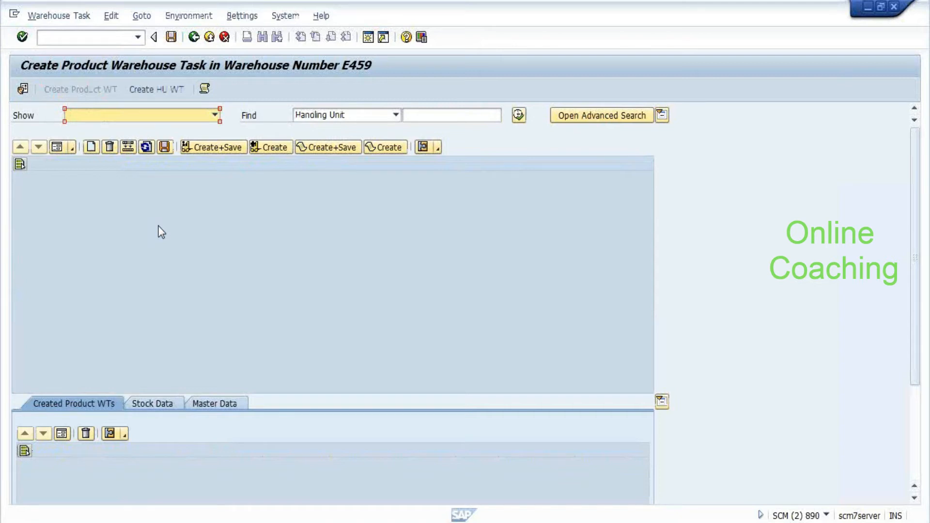
key("alt+Tab")
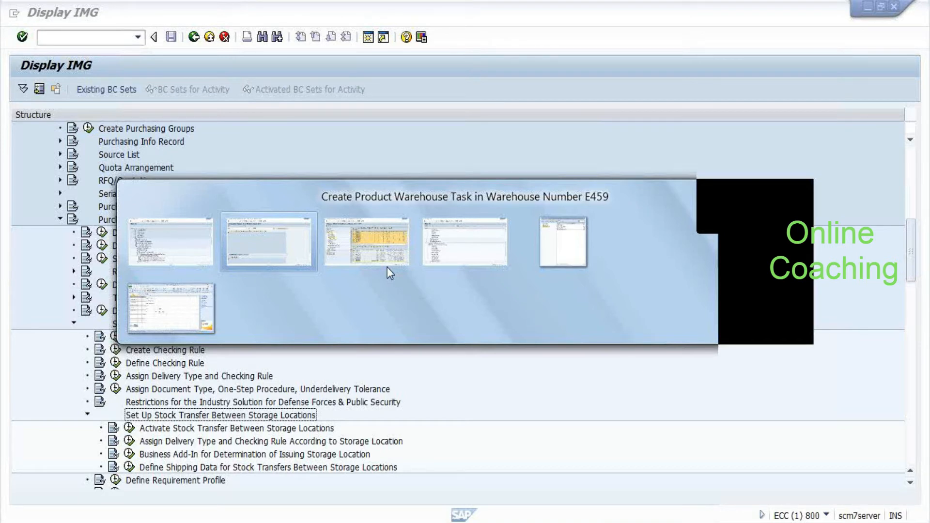
left_click(387, 267)
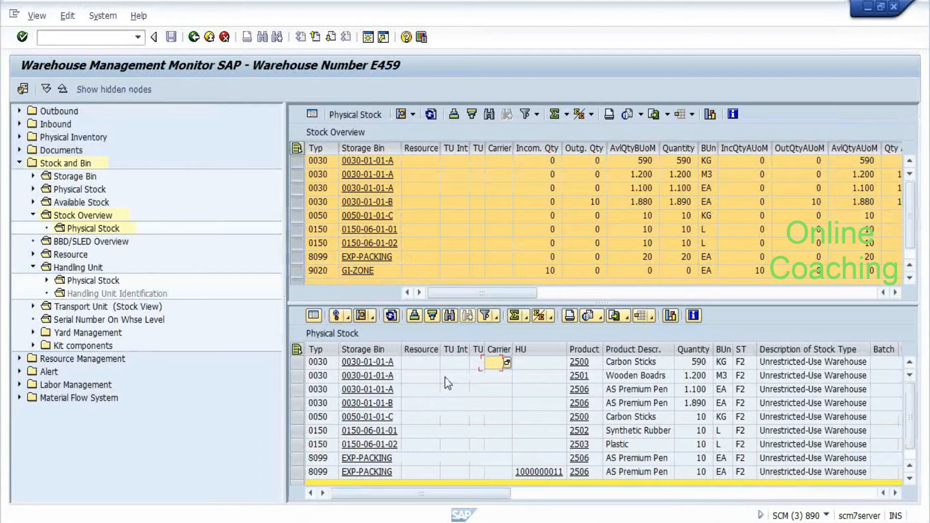
key("alt+Tab")
left_click(431, 116)
type("2500")
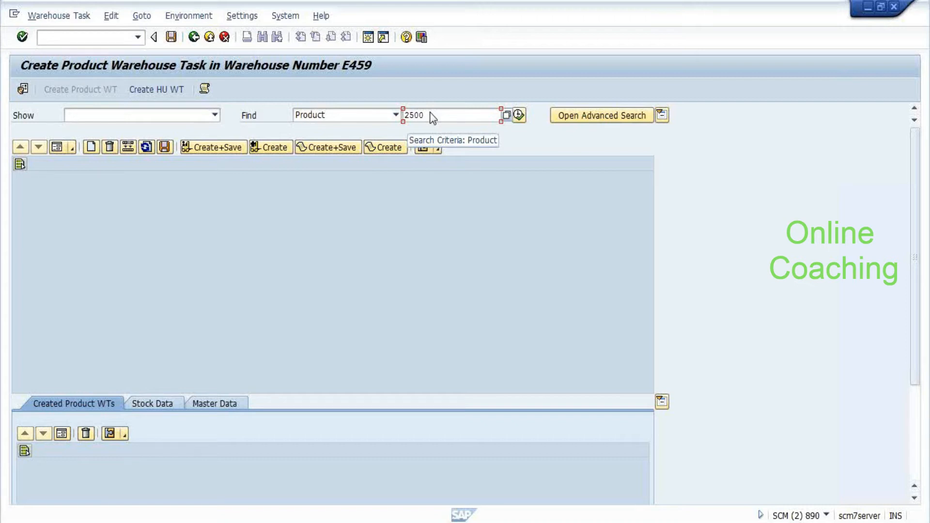
Search product 2500, select the bin 0050-01-01-C stock, enter quantity 2 and process type 3030
key("Return")
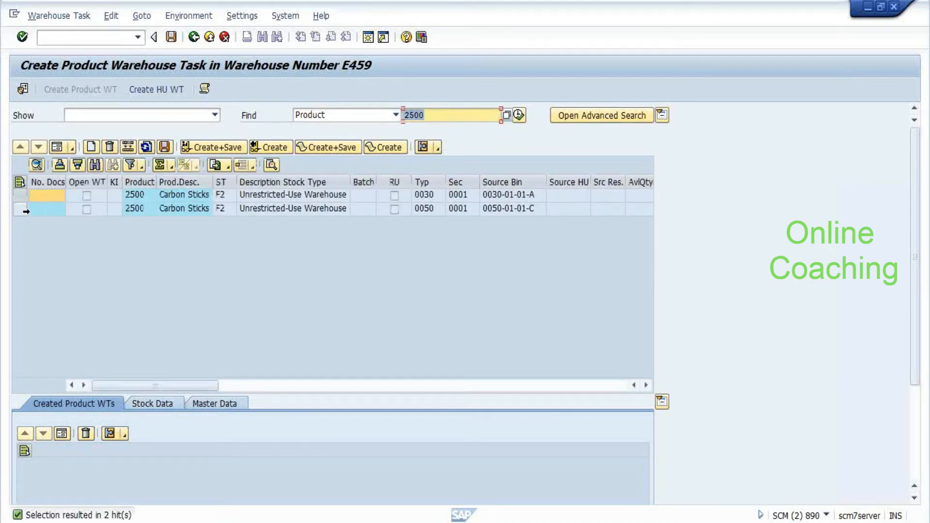
left_click(23, 210)
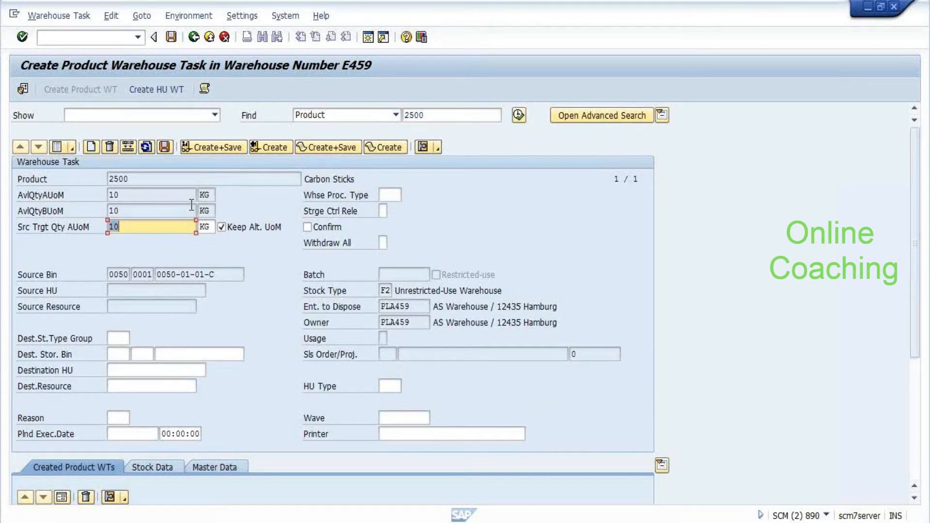
type("2")
left_click(390, 195)
type("3030")
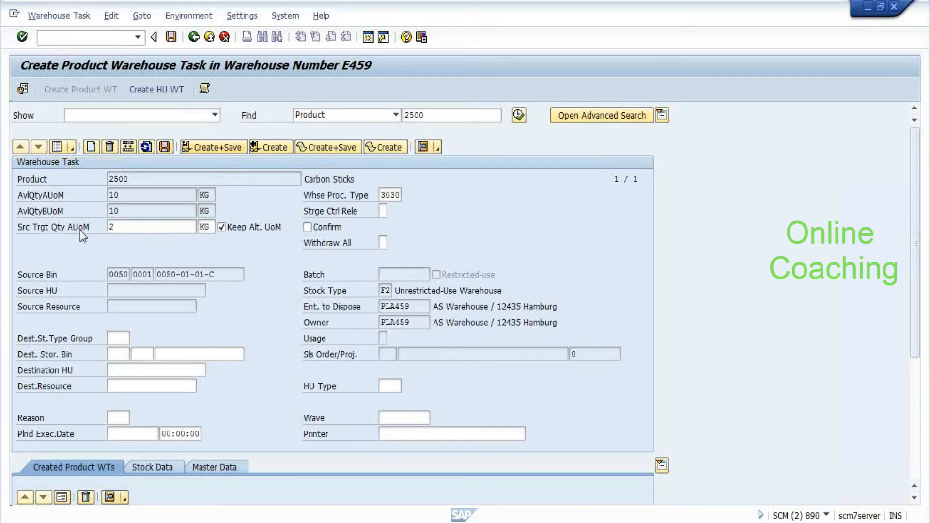
key("Return")
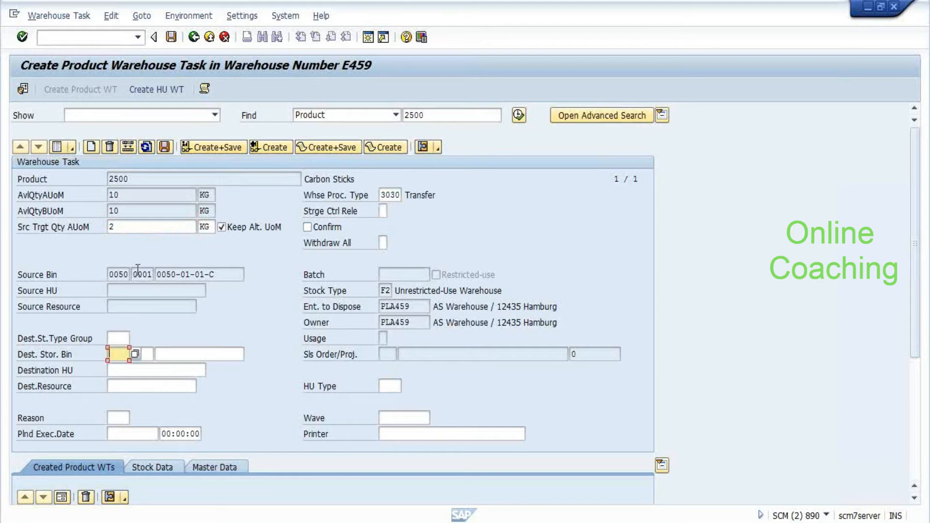
Set destination bin 0050-01-01-D, then create and save the warehouse task as order 40
left_click(110, 274)
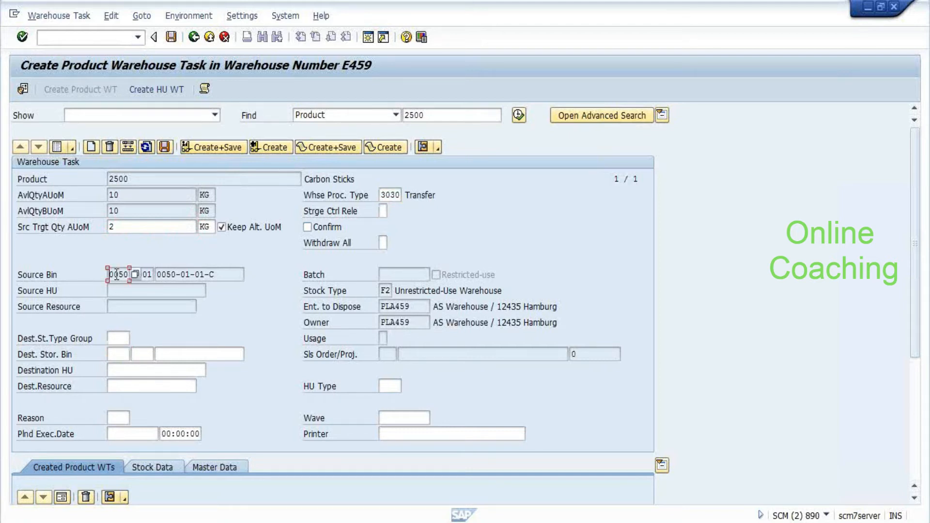
left_click(120, 356)
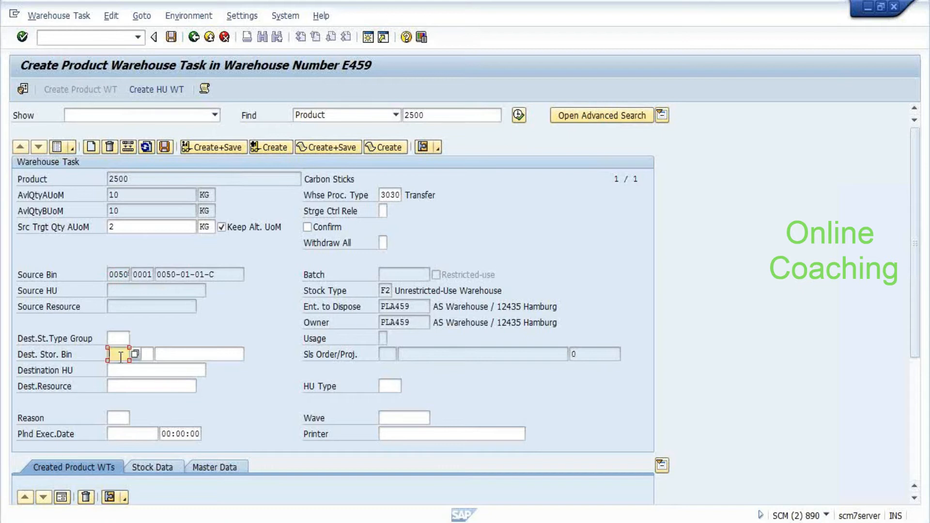
type("0050")
key("Tab")
key("Tab")
left_click(249, 355)
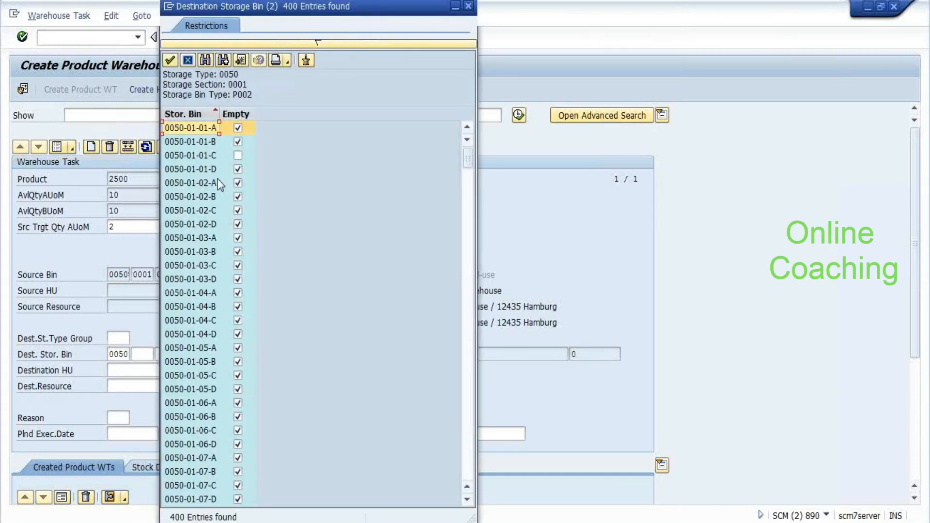
double_click(217, 175)
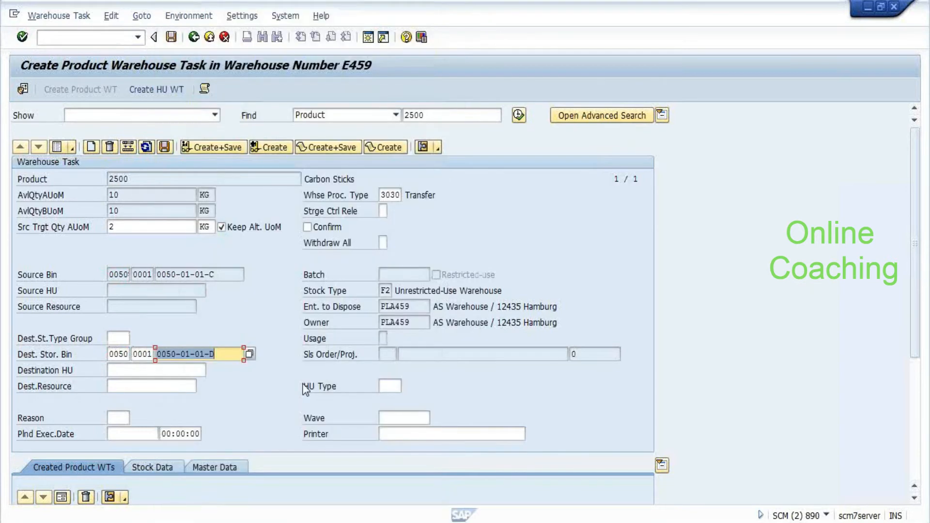
left_click(279, 144)
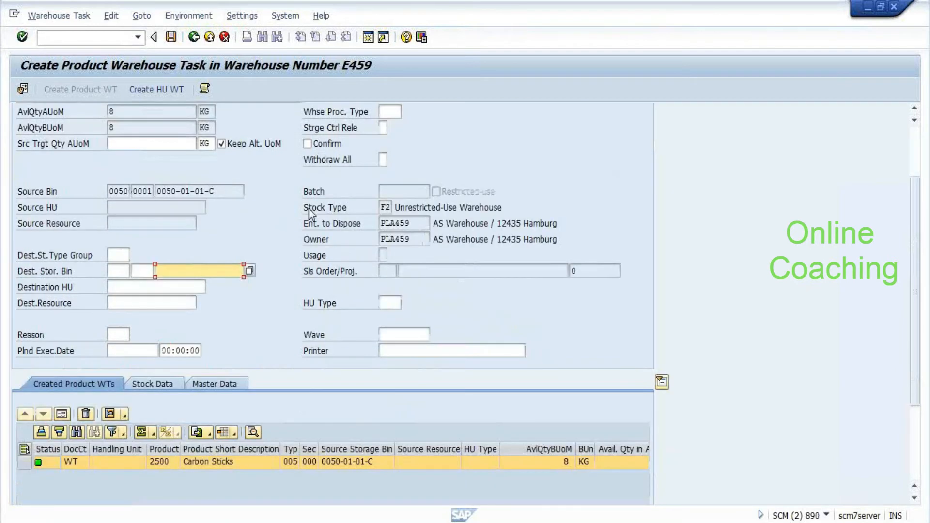
left_click(171, 37)
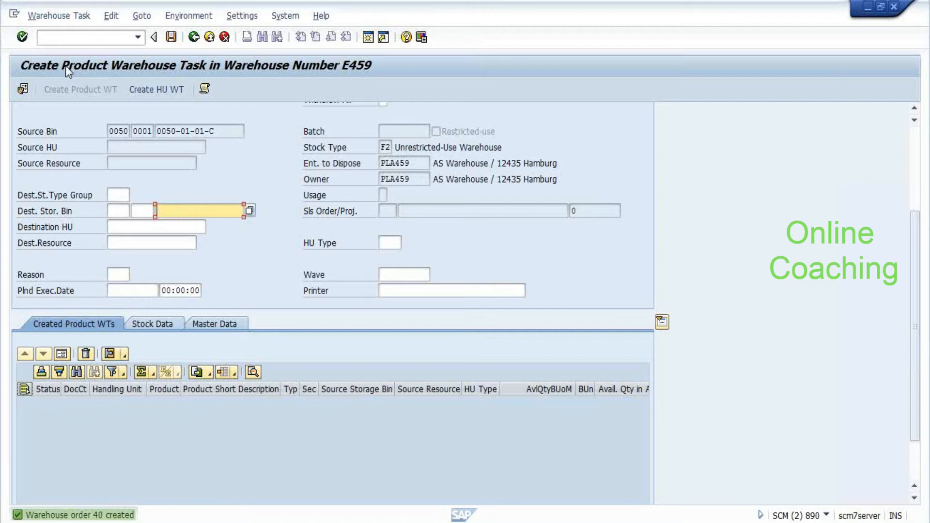
Attempt to confirm warehouse order 40 and inspect the no-index-entries error in the log
left_click(58, 15)
left_click(55, 31)
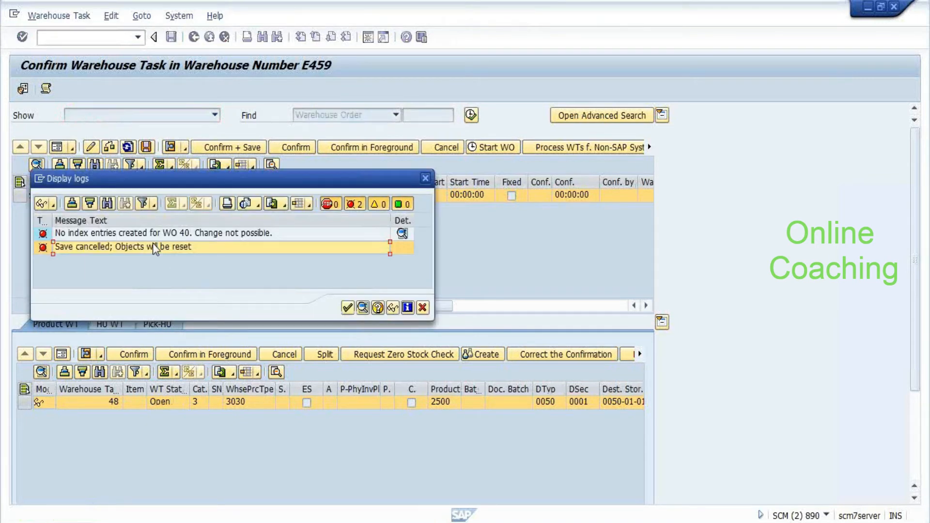
key("Up")
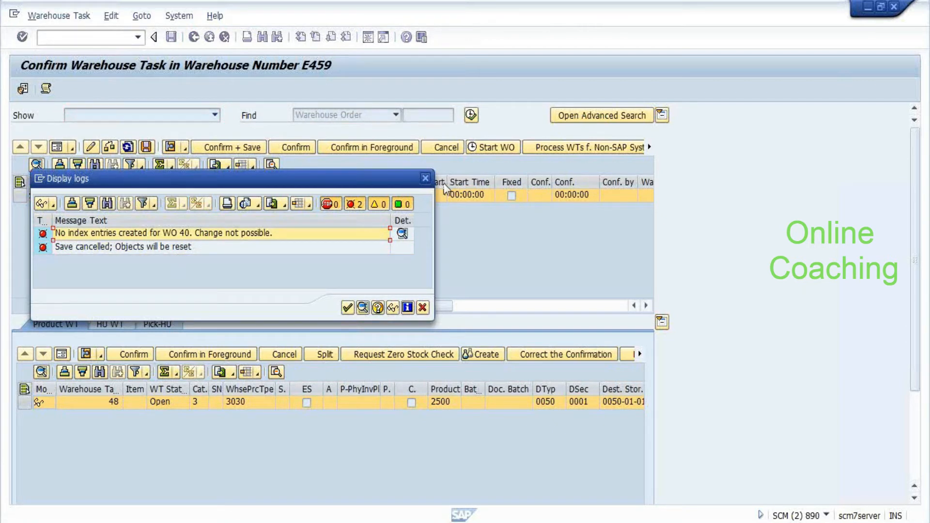
Check the warehouse management monitor, then close the WO 40 error log with the task still open
key("alt+Tab")
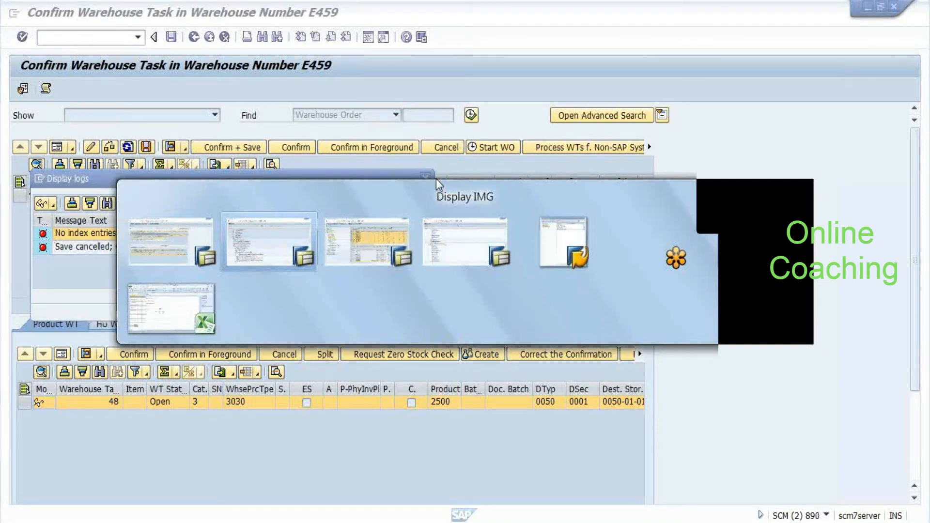
key("alt+Tab")
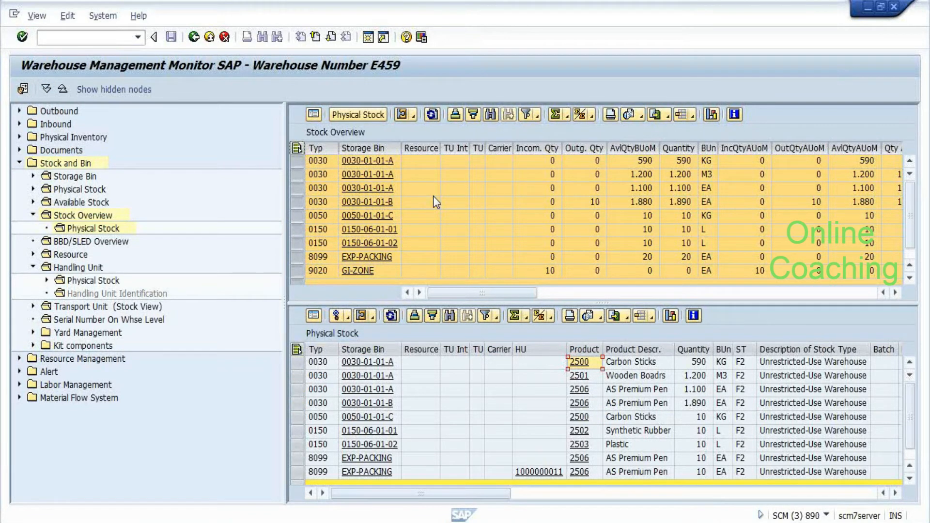
key("alt+Tab")
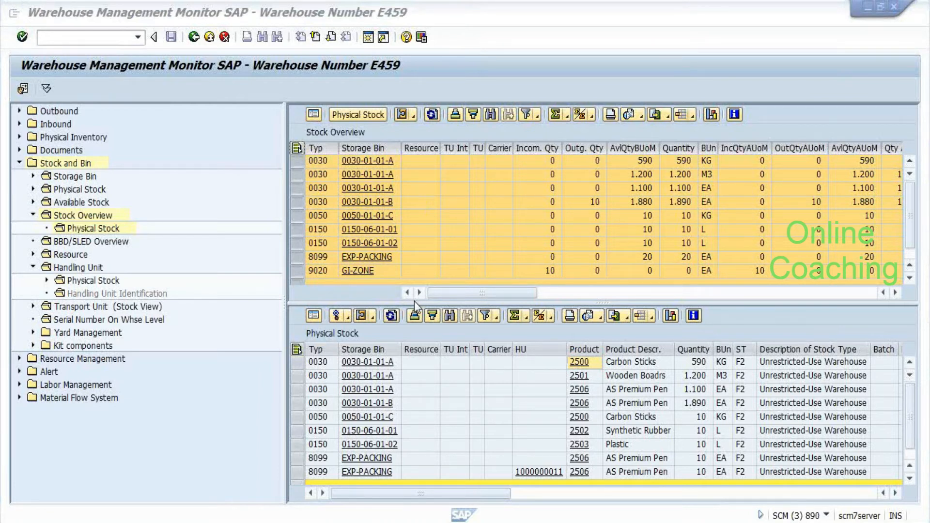
key("alt+Tab")
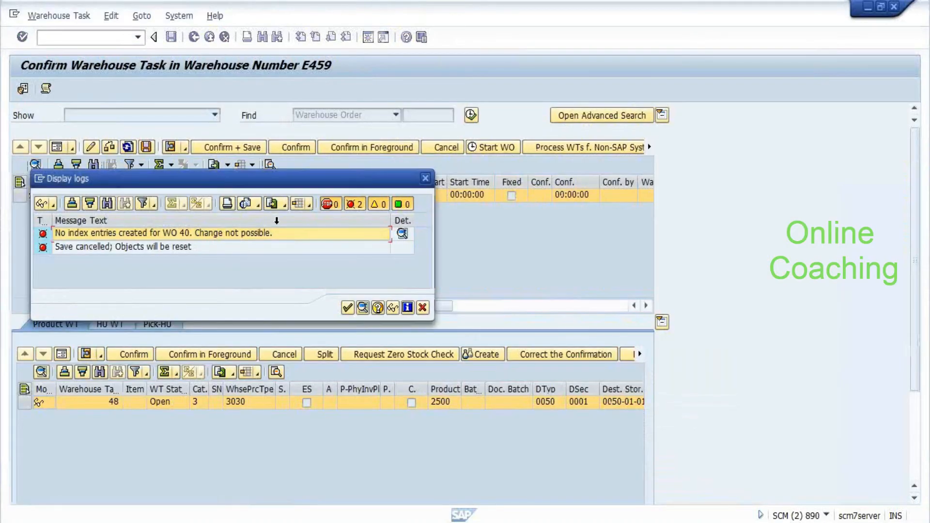
left_click(427, 179)
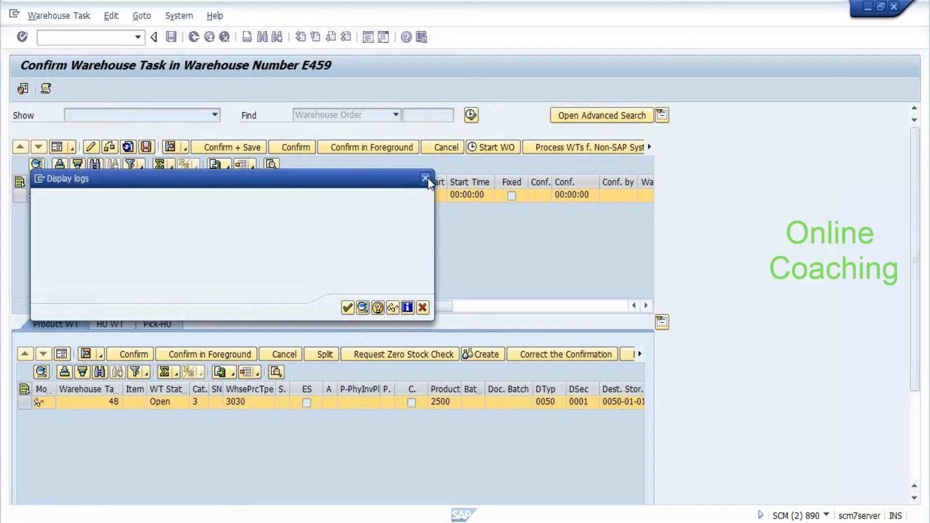
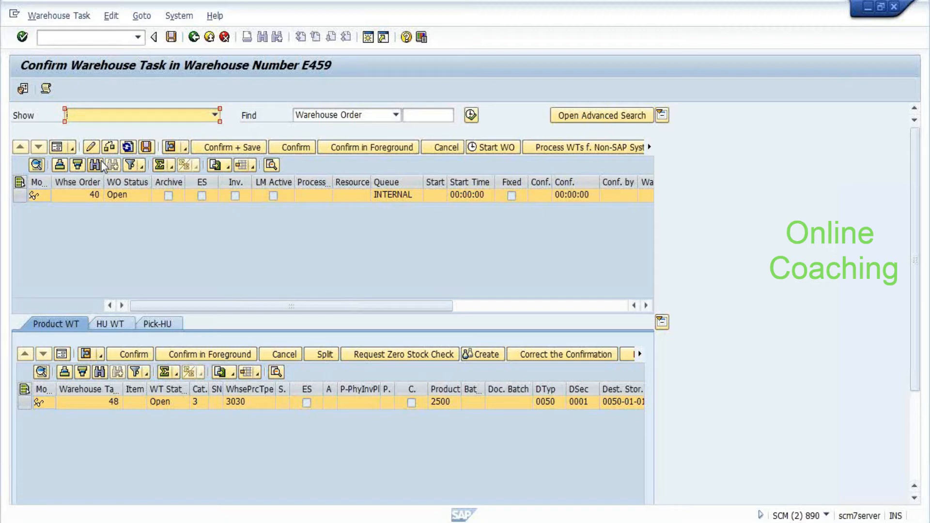
Retry confirming and saving warehouse order 40, then close the error log
key("Insert")
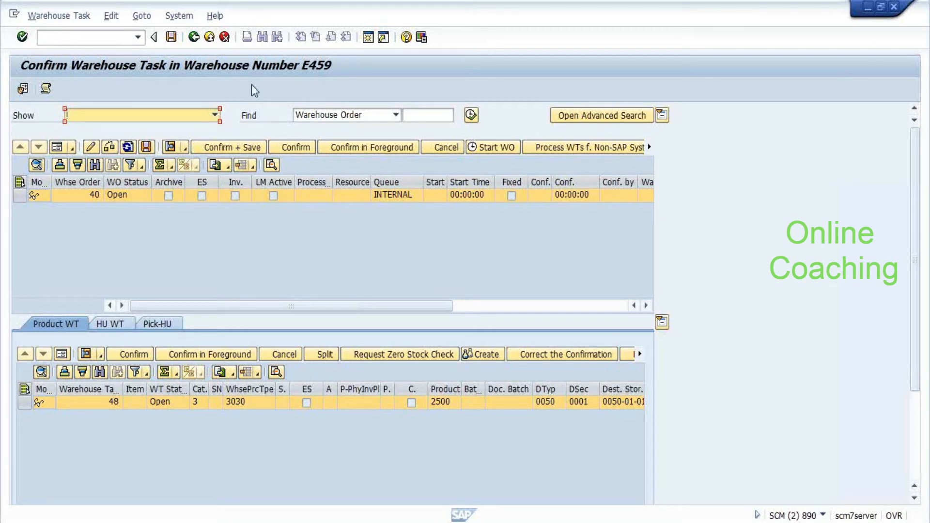
left_click(111, 148)
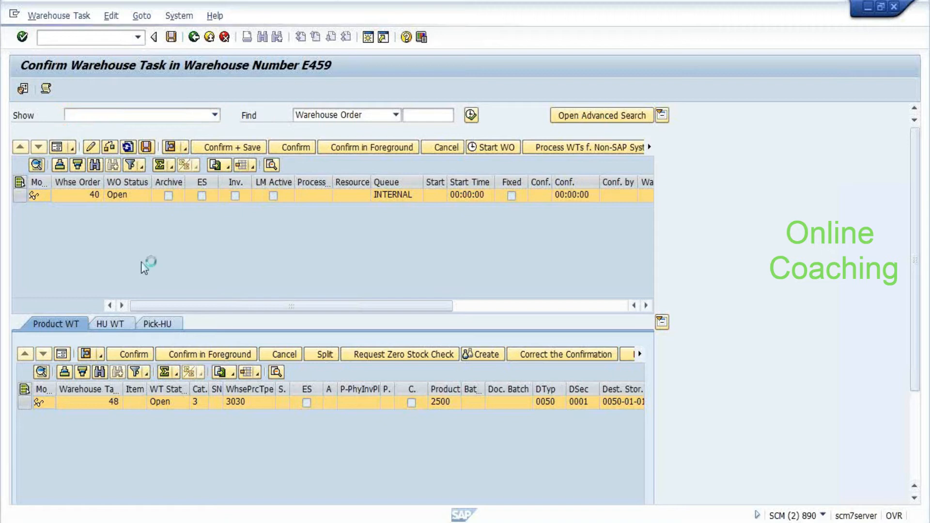
left_click(170, 284)
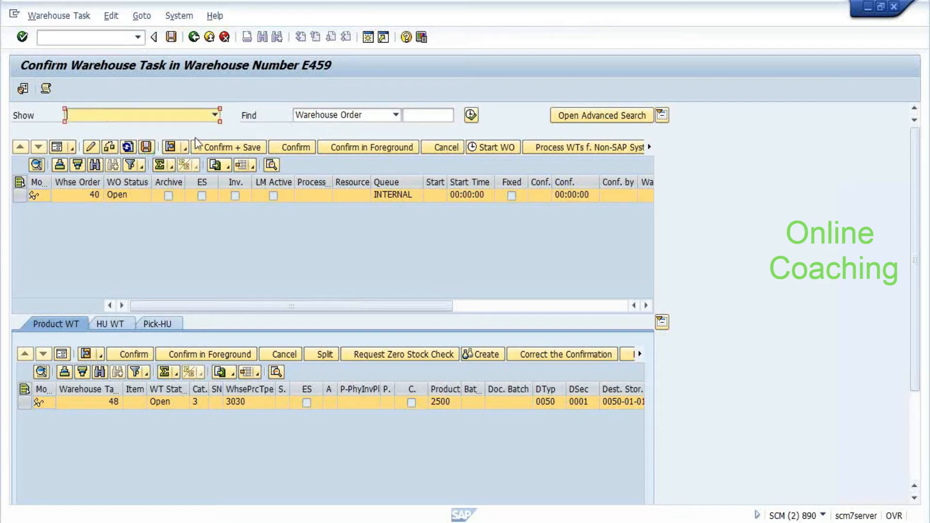
left_click(225, 149)
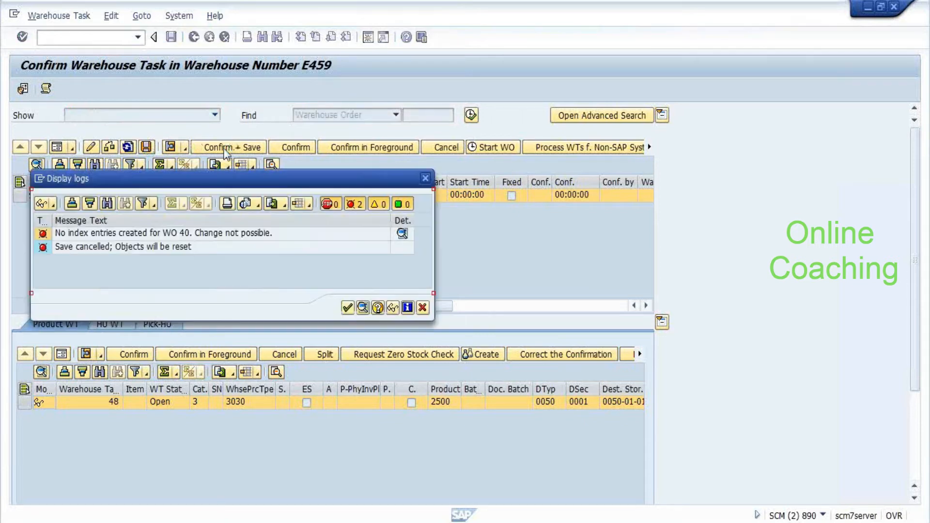
left_click(347, 309)
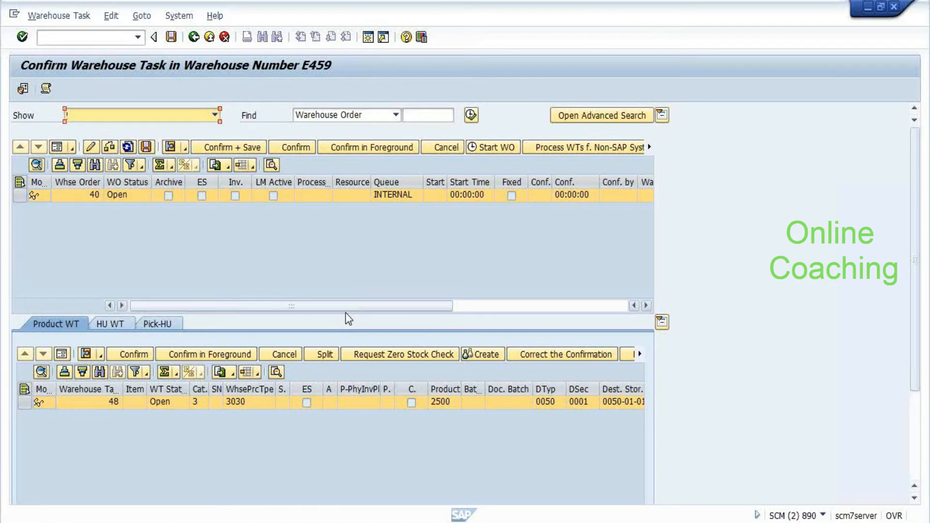
Try /nme21n in another SAP window and decline the error's detailed description
key("alt+Tab")
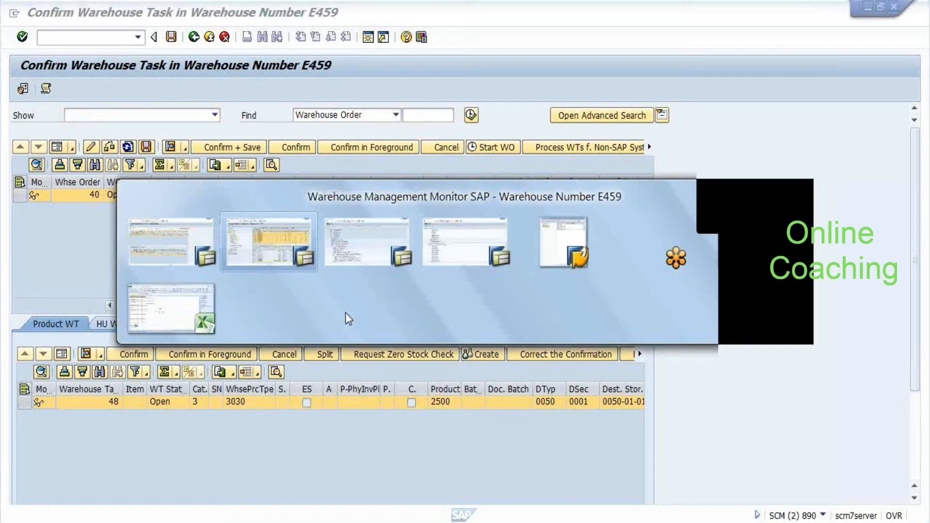
key("Tab")
key("Tab")
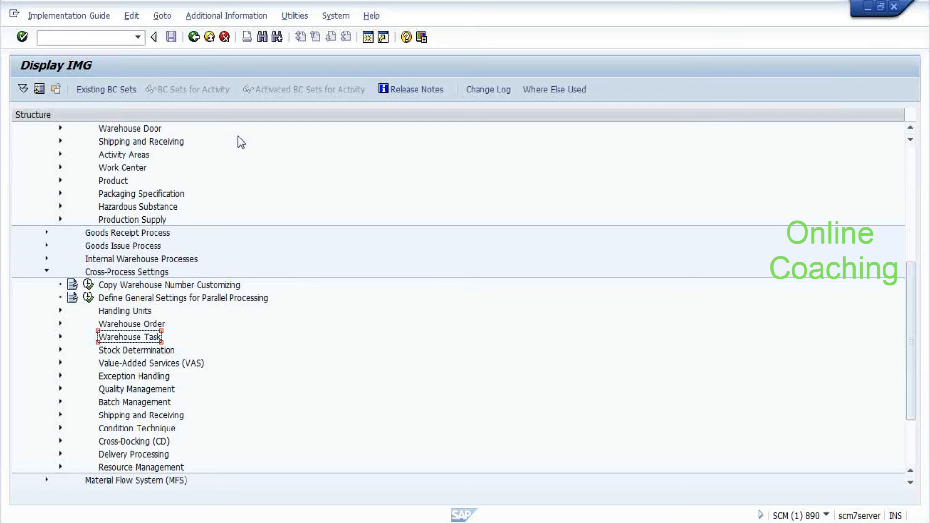
key("alt+Tab")
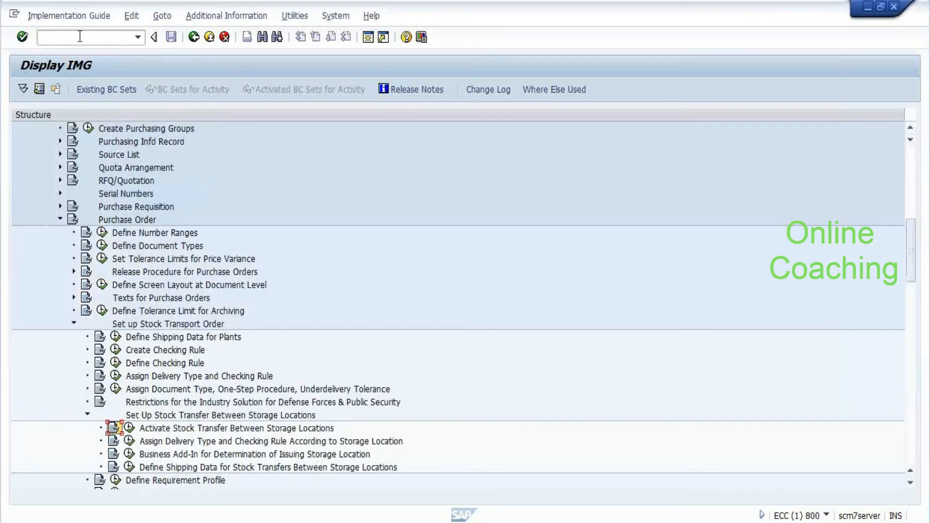
type("/nme21n")
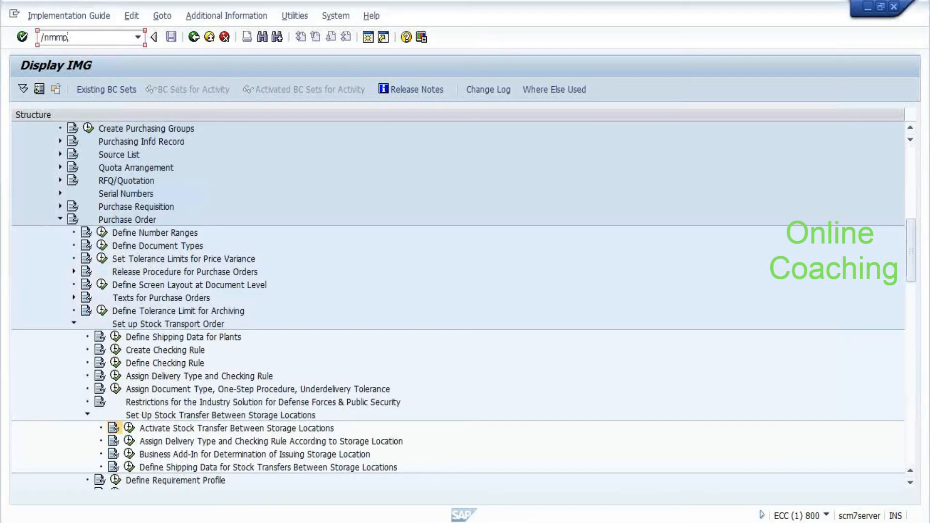
key("Return")
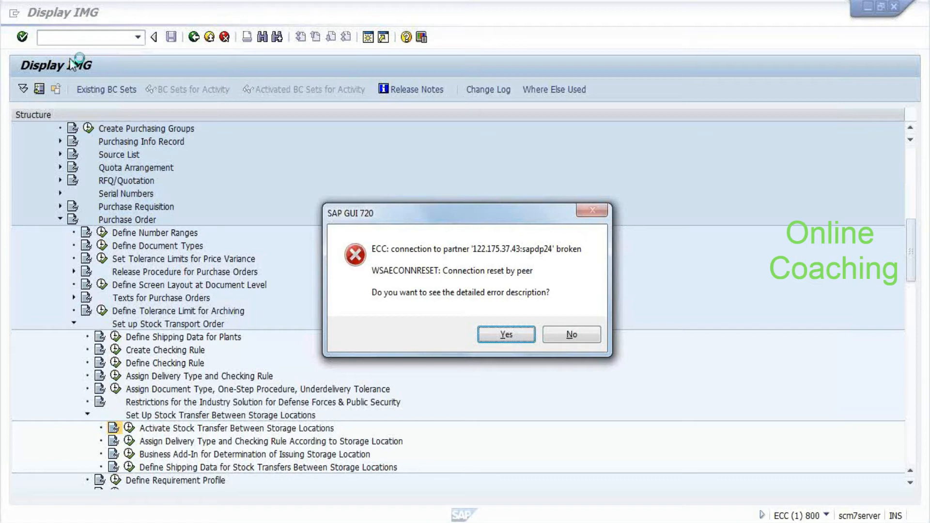
left_click(572, 334)
key("alt+Tab")
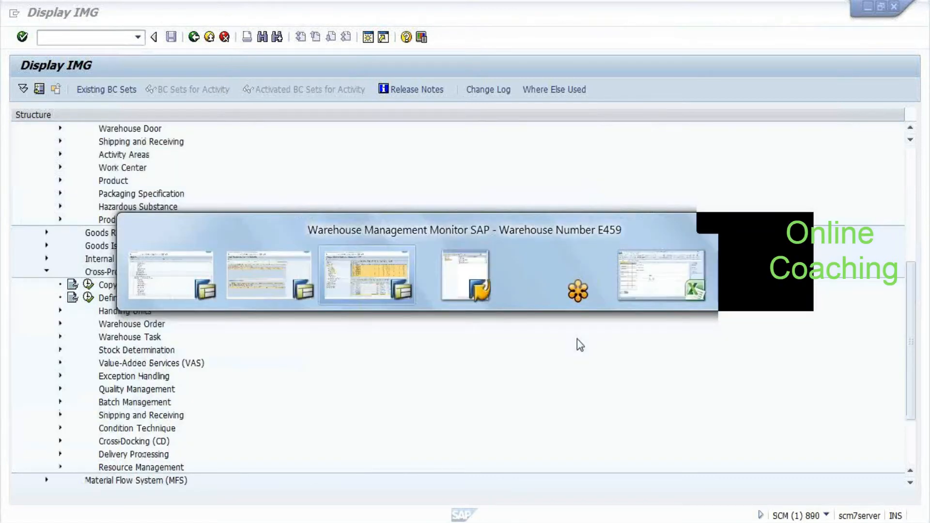
key("alt+Tab")
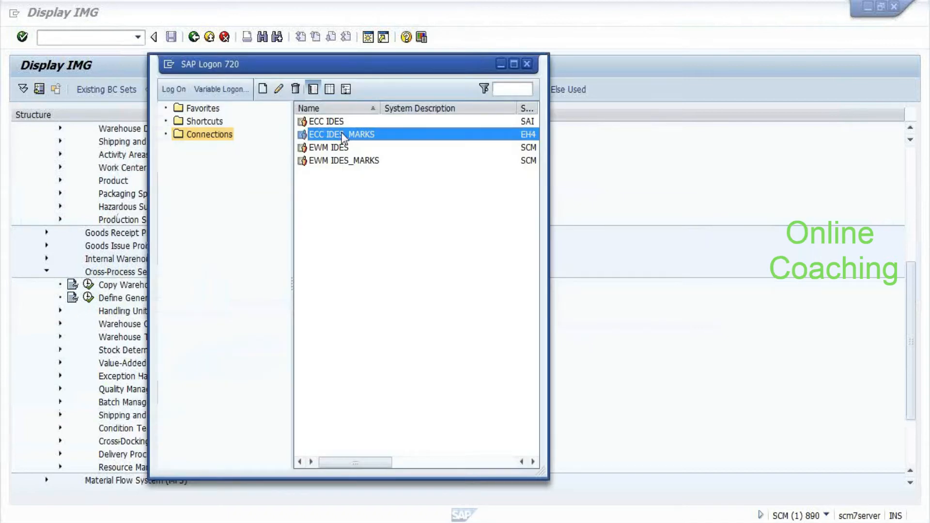
Log on to ECC IDES_MARKS with the suggested user and the account password
double_click(343, 137)
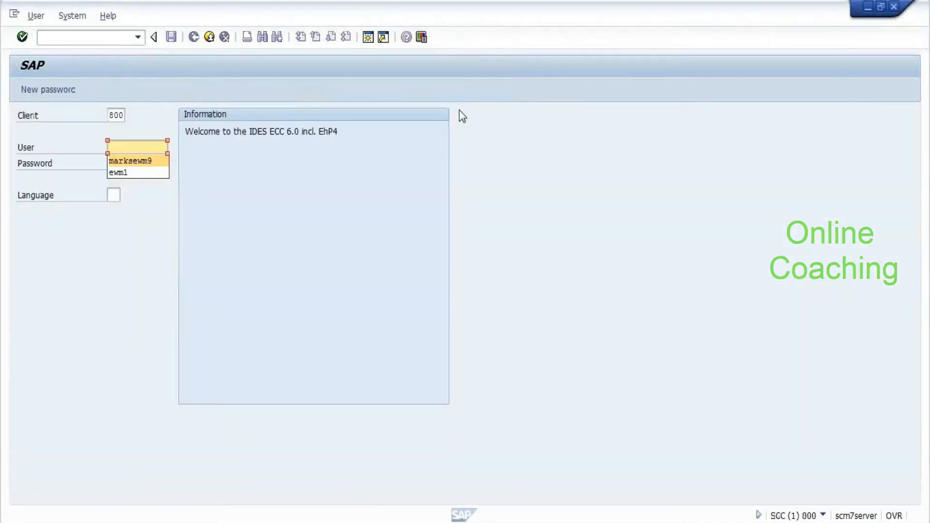
key("Return")
key("Tab")
key("ctrl+v")
key("Return")
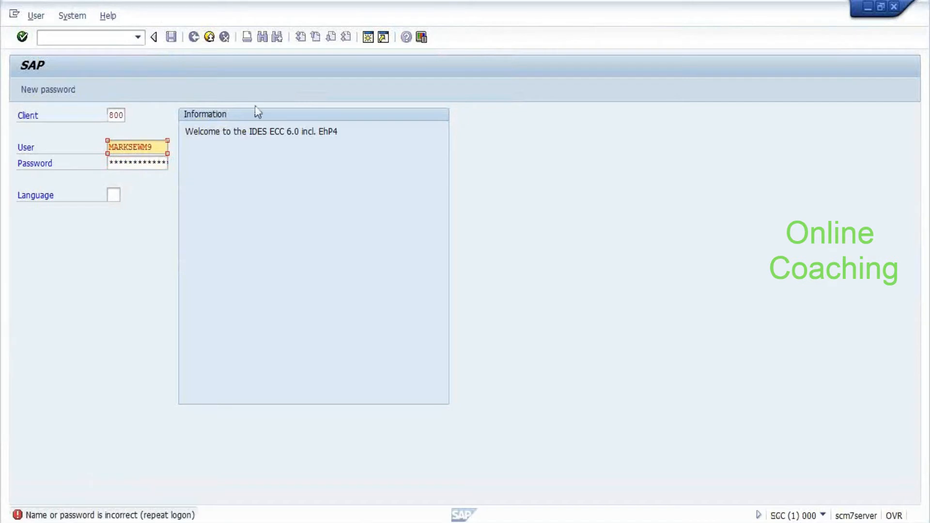
key("Right")
key("Right")
key("Right")
key("Right")
key("Right")
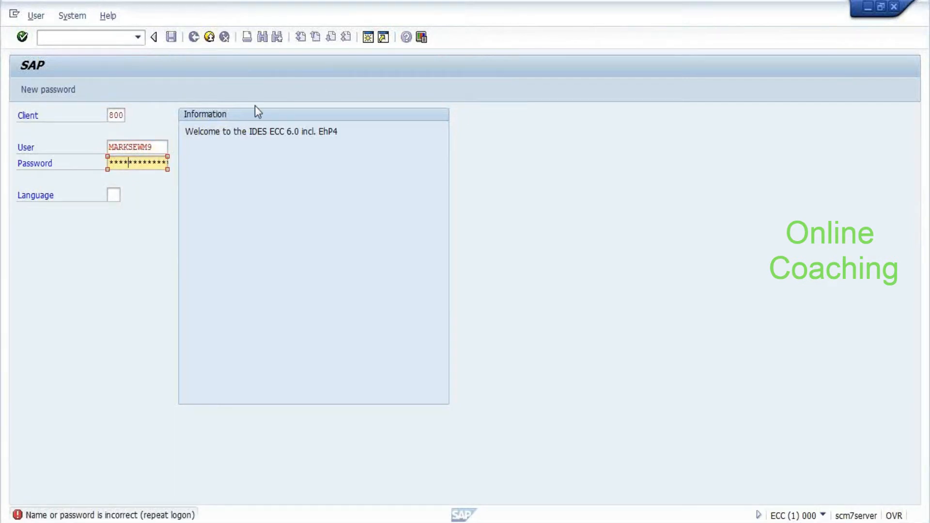
key("Right")
key("Right")
key("Return")
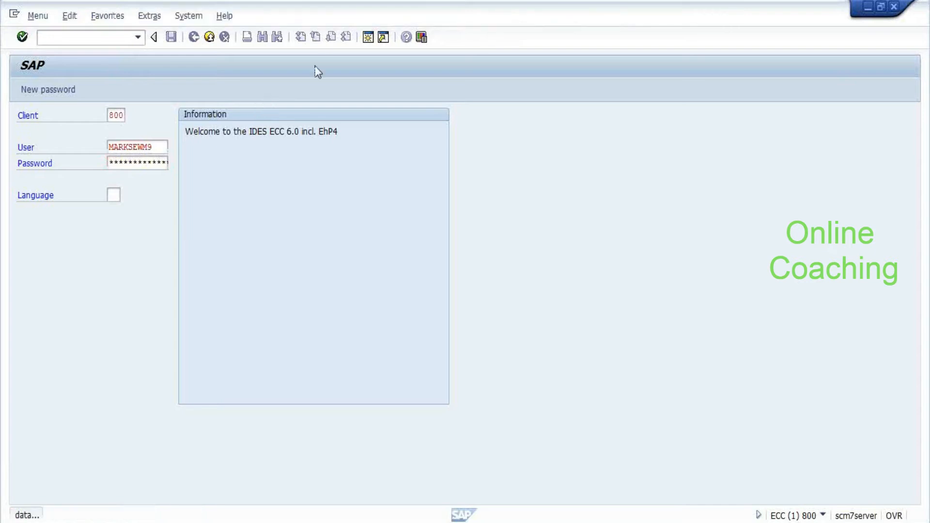
Run the MMBE stock overview for material 2500 without a plant restriction
type("mmbe")
key("Return")
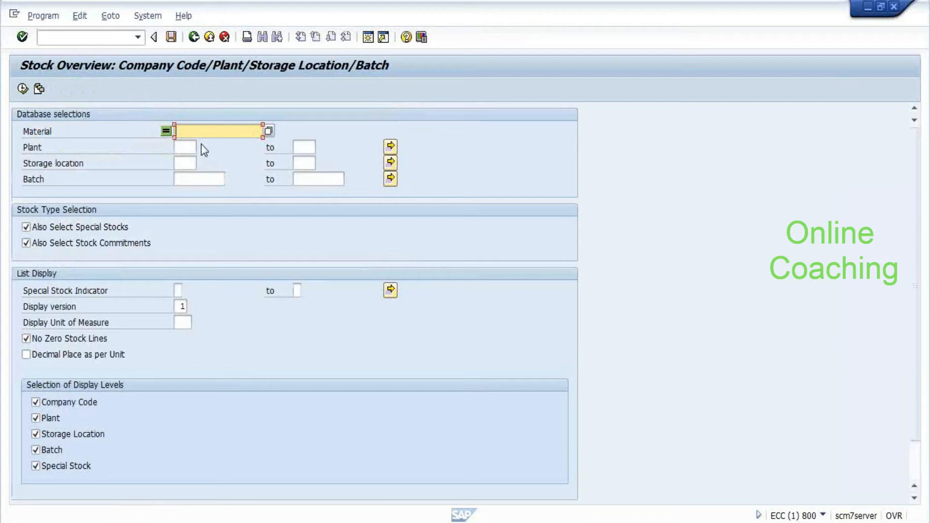
type("2500")
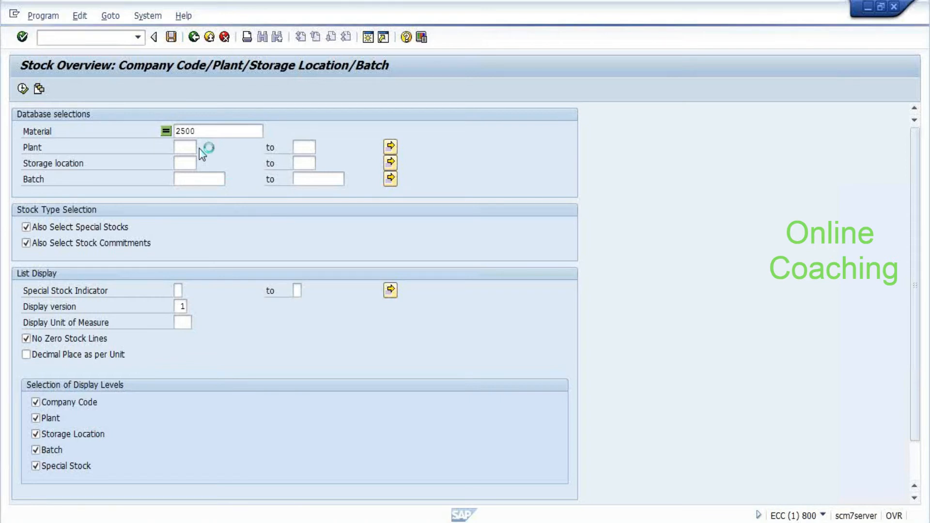
key("Escape")
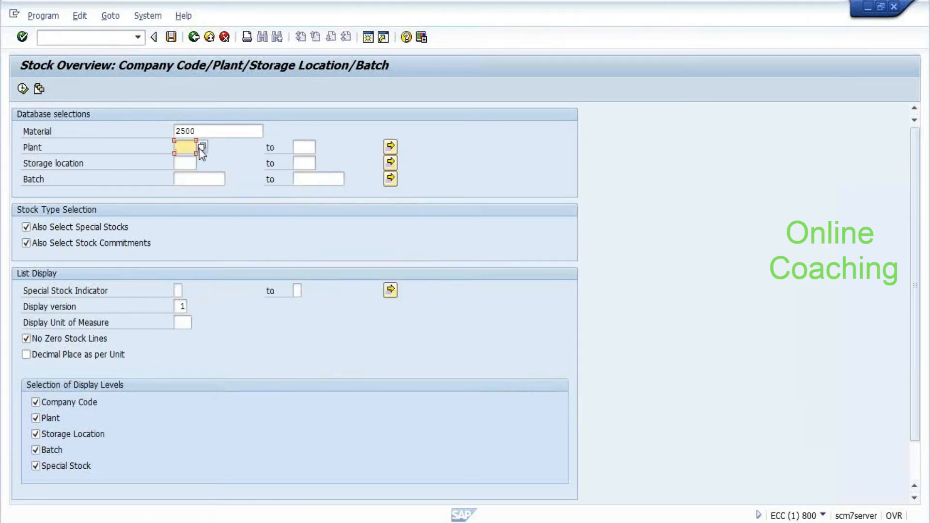
key("F8")
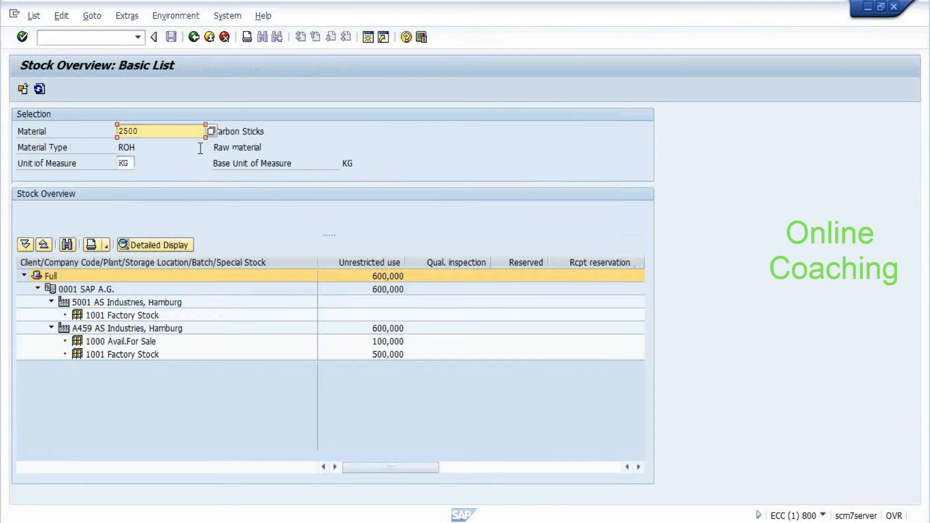
Review plant A459's storage locations 1000 Avail.For Sale and 1001 Factory Stock
left_click(114, 343)
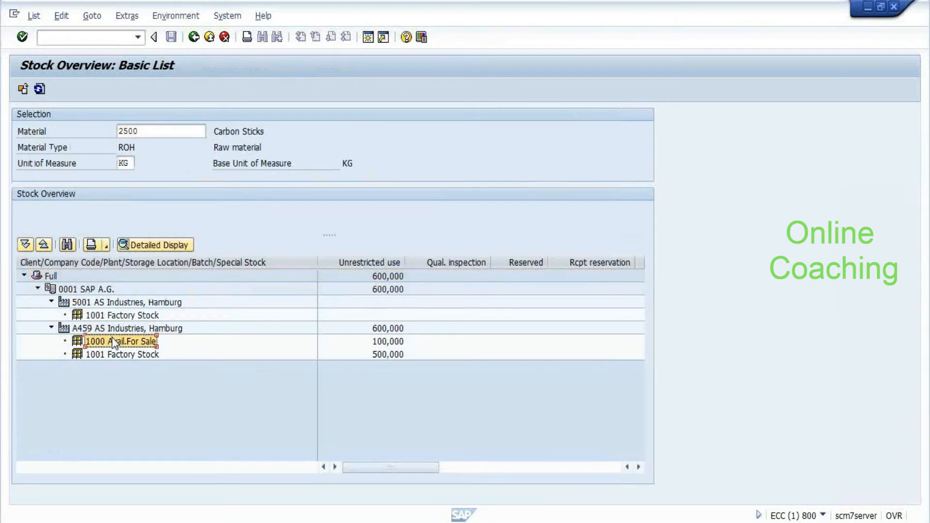
left_click(382, 354)
left_click(127, 331)
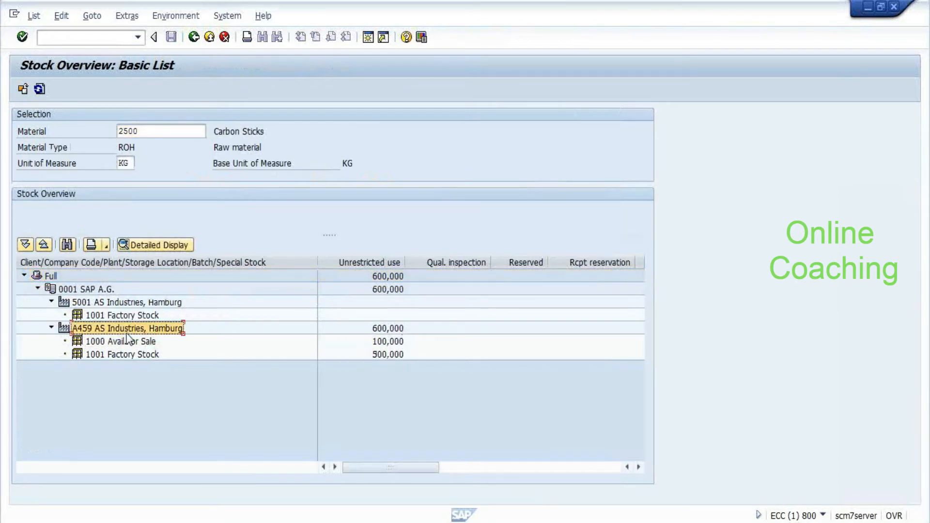
left_click(124, 342)
left_click(127, 354)
left_click(121, 345)
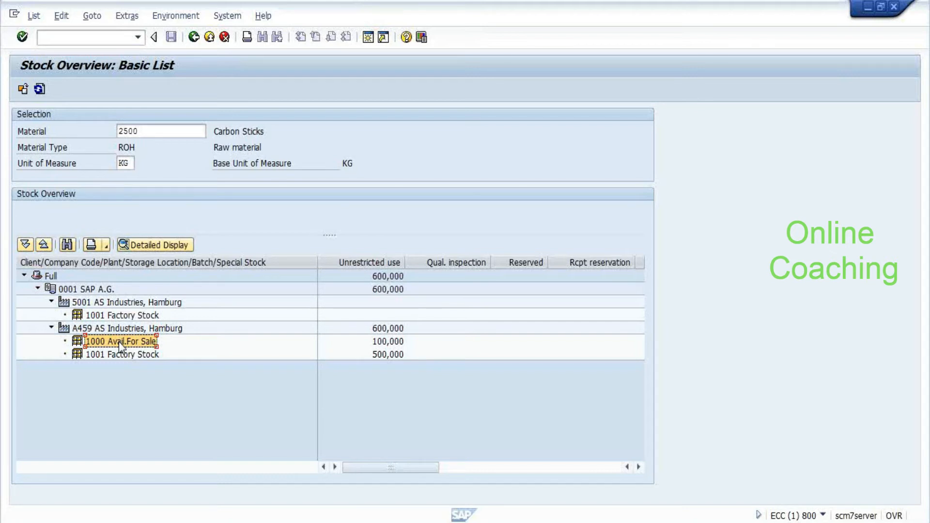
key("alt+Tab")
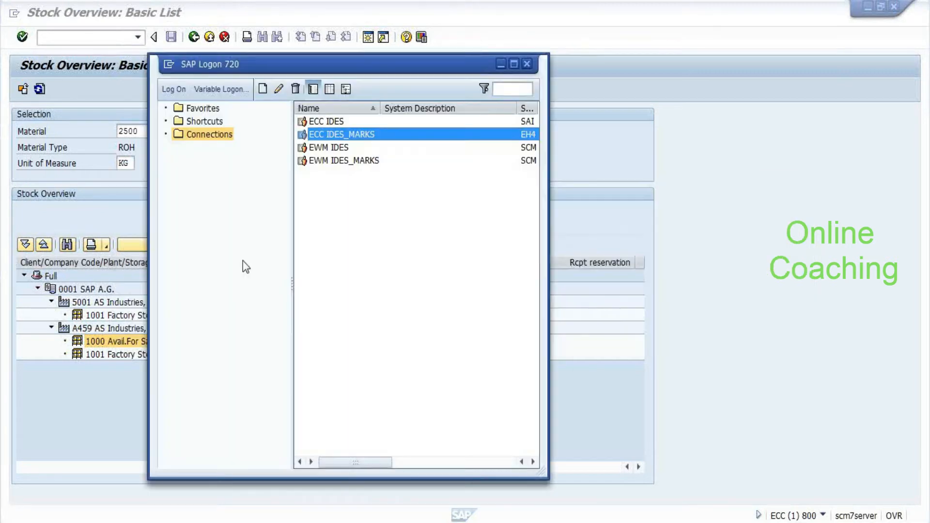
Filter the E459 warehouse monitor's Product column to 2500
key("alt+Tab")
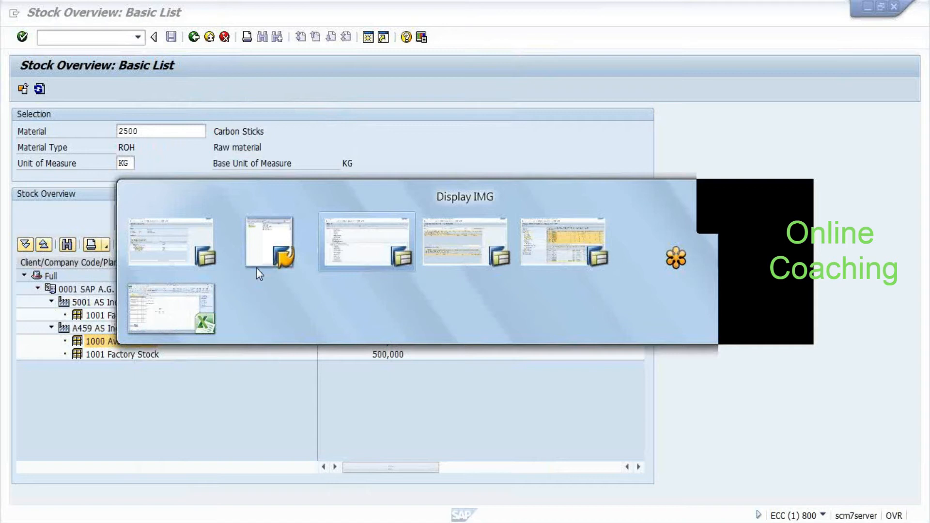
key("alt+Tab")
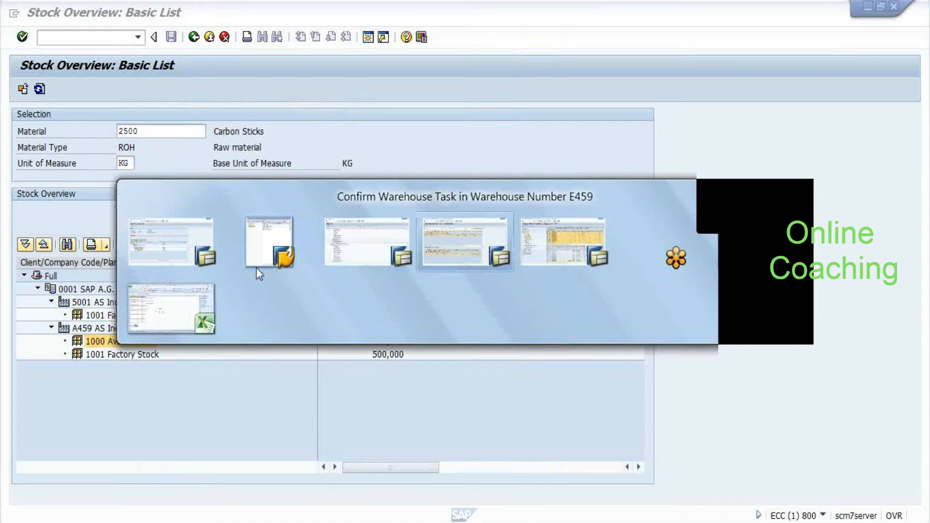
key("alt+Tab")
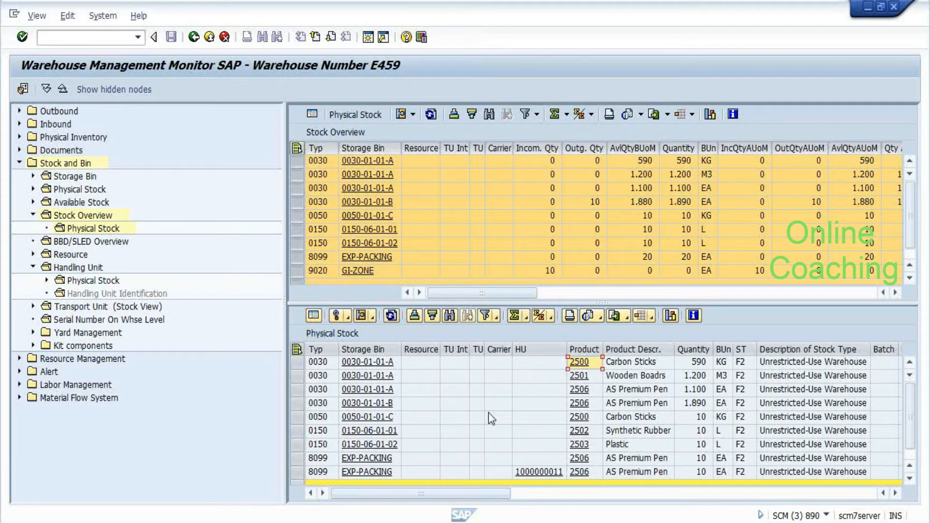
left_click(584, 349)
left_click(485, 316)
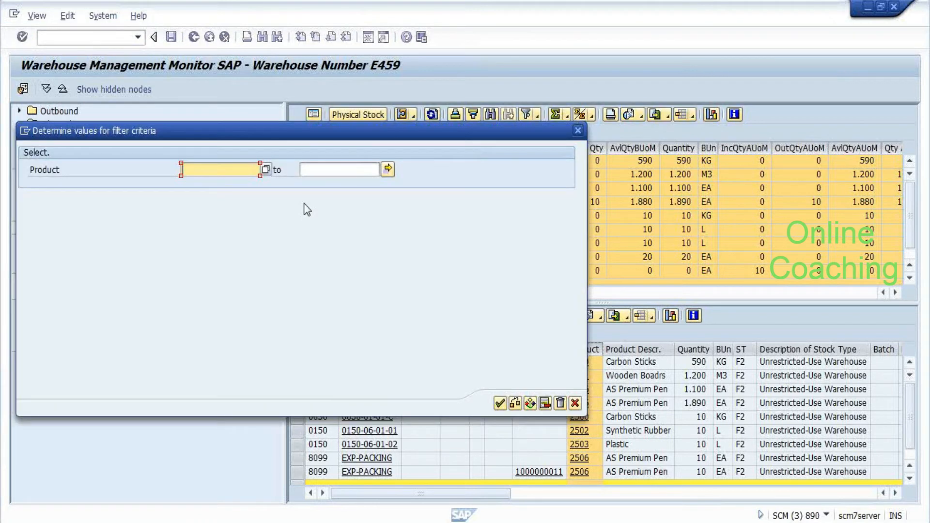
type("2500")
key("Return")
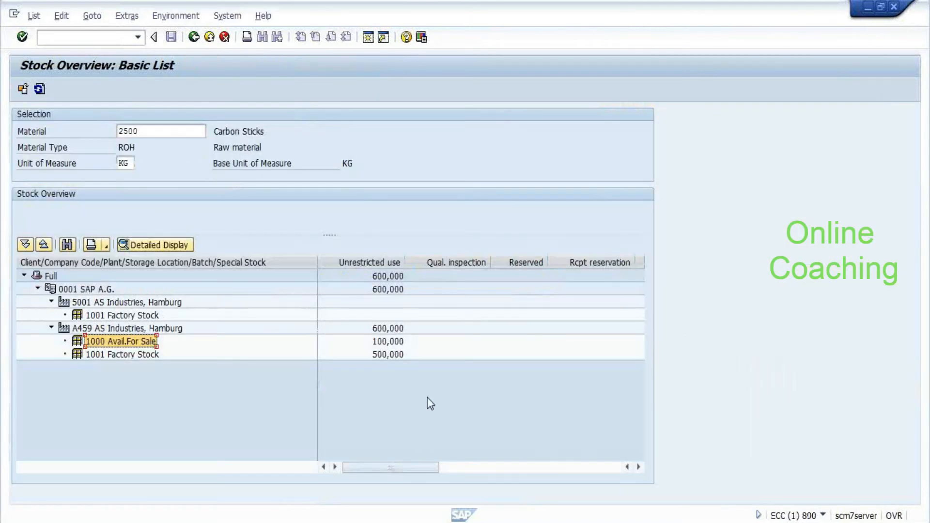
Check the 100,000 Avail.For Sale quantity, then rearrange the monitor's stock list
left_click(379, 353)
left_click(366, 340)
key("alt+Tab")
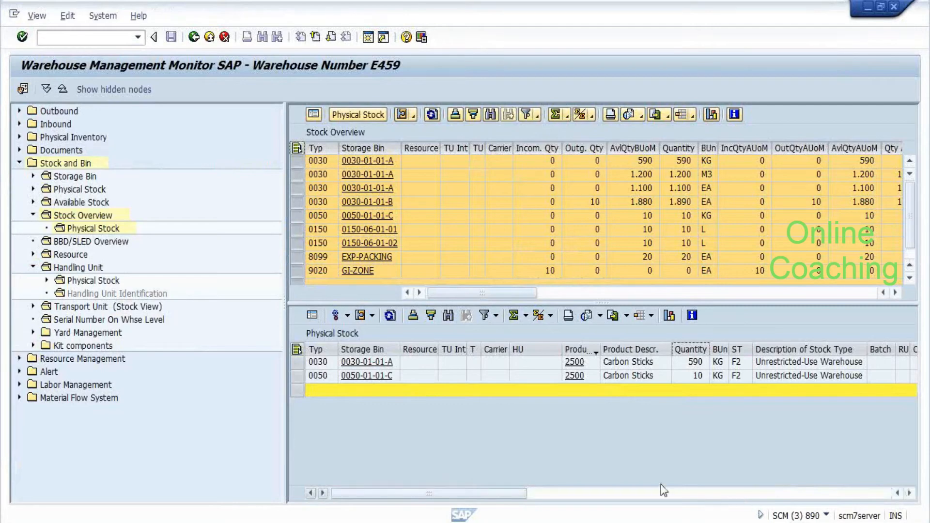
left_click(600, 490)
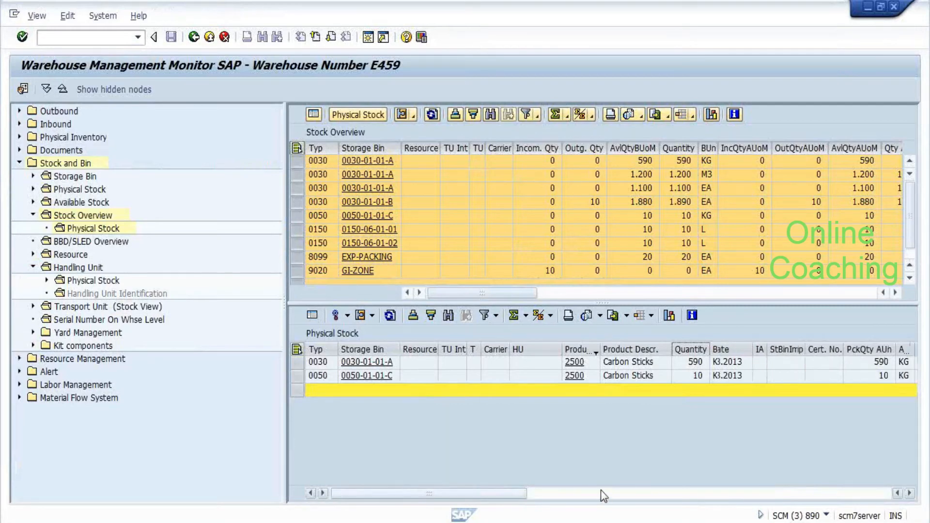
left_click_drag(601, 491, 753, 498)
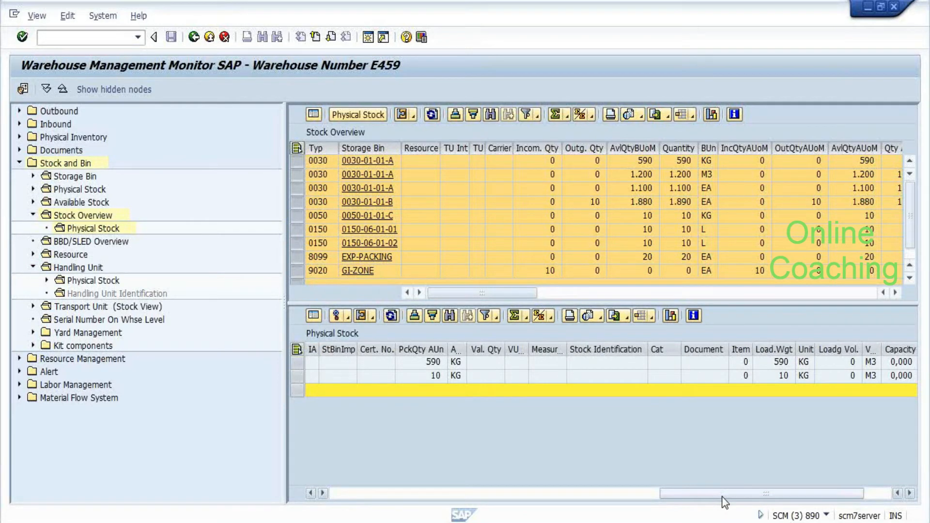
left_click_drag(723, 498, 343, 460)
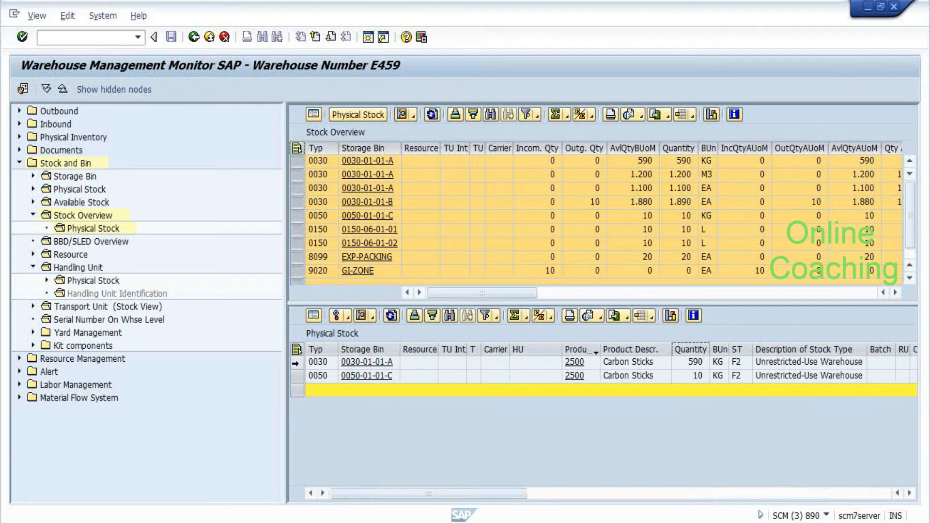
Inspect the stock details for bins 0030-01-01-A and 0050-01-01-C
left_click(314, 365)
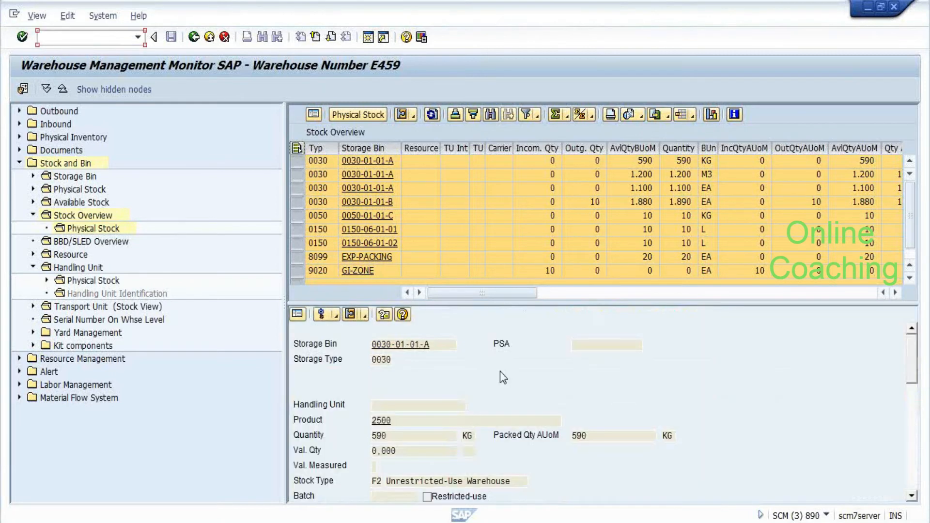
left_click(377, 482)
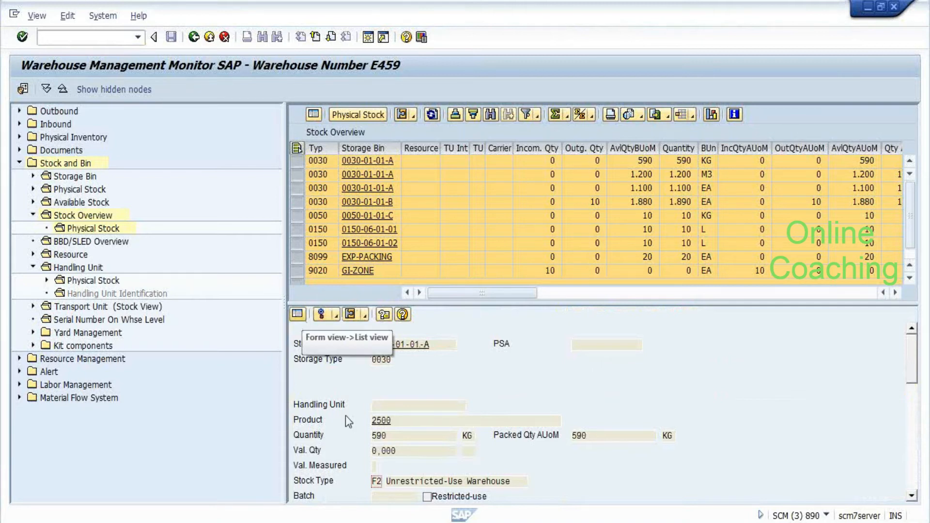
left_click(298, 315)
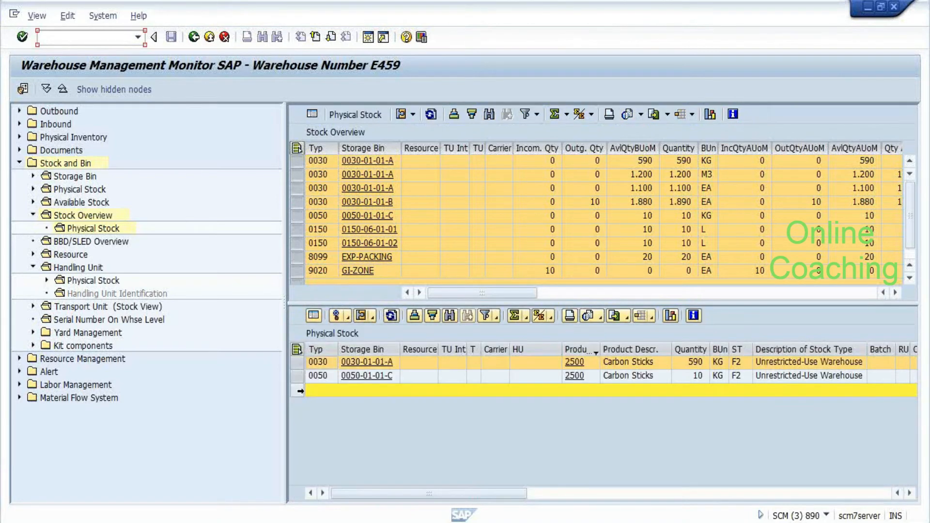
left_click(298, 391)
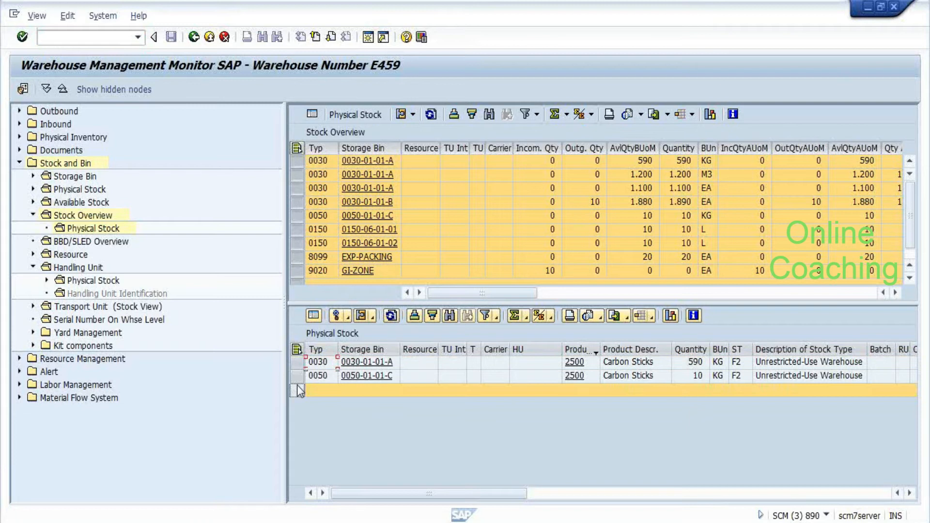
left_click(314, 315)
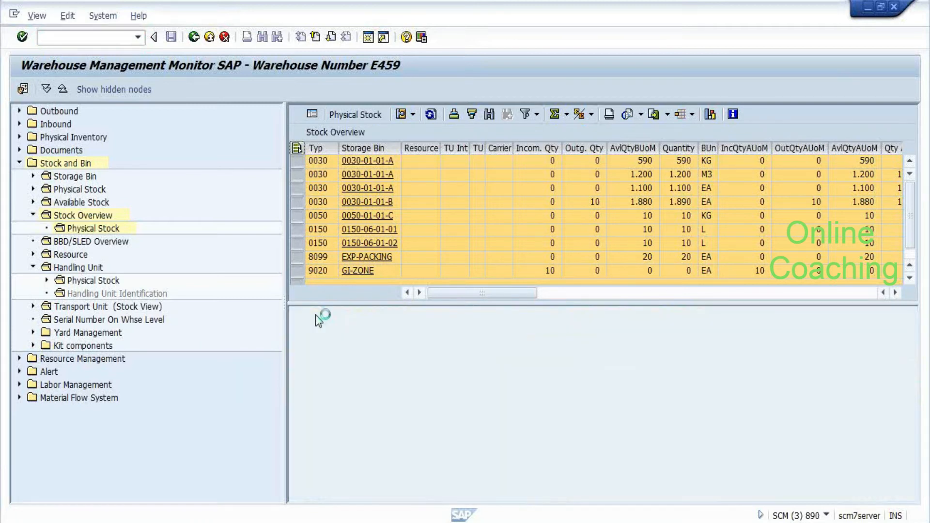
left_click(304, 495)
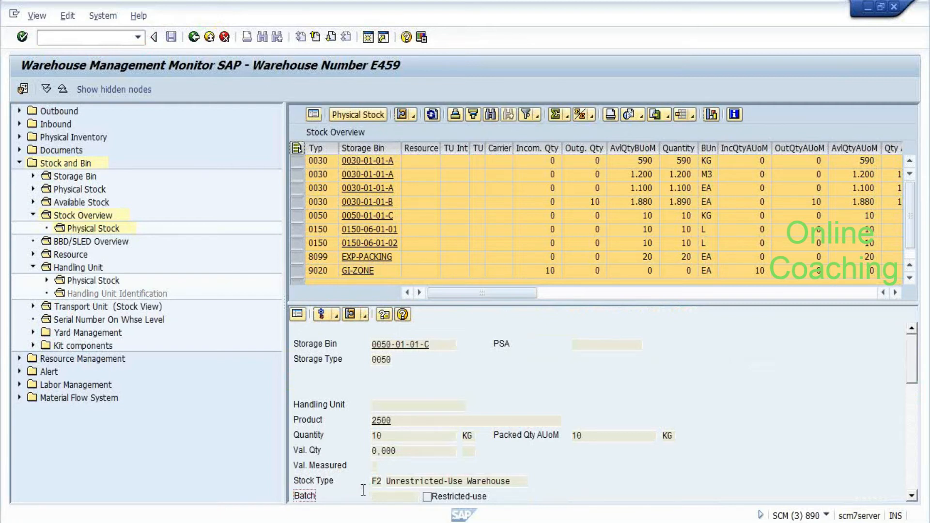
left_click(297, 314)
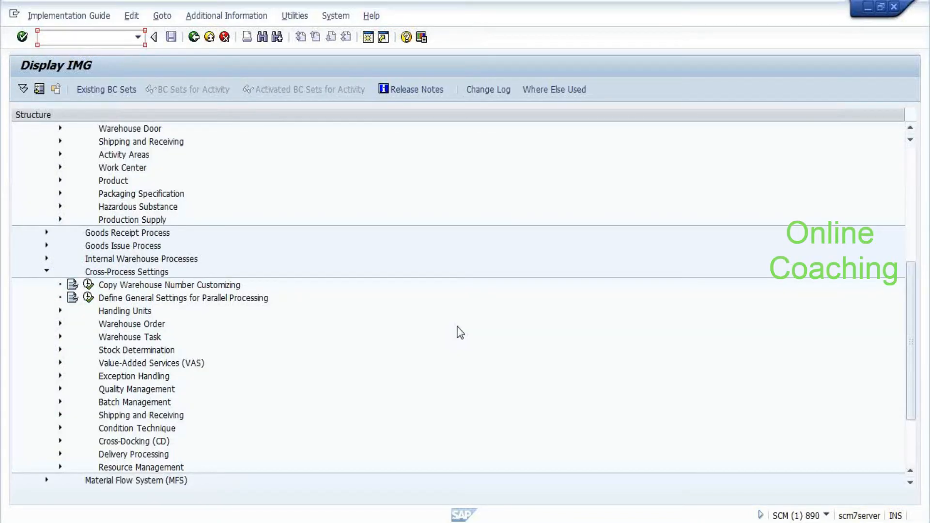
Expand ERP Integration and run Map Storage Locations from ERP System to EWM
scroll(204, 331, "up", 3)
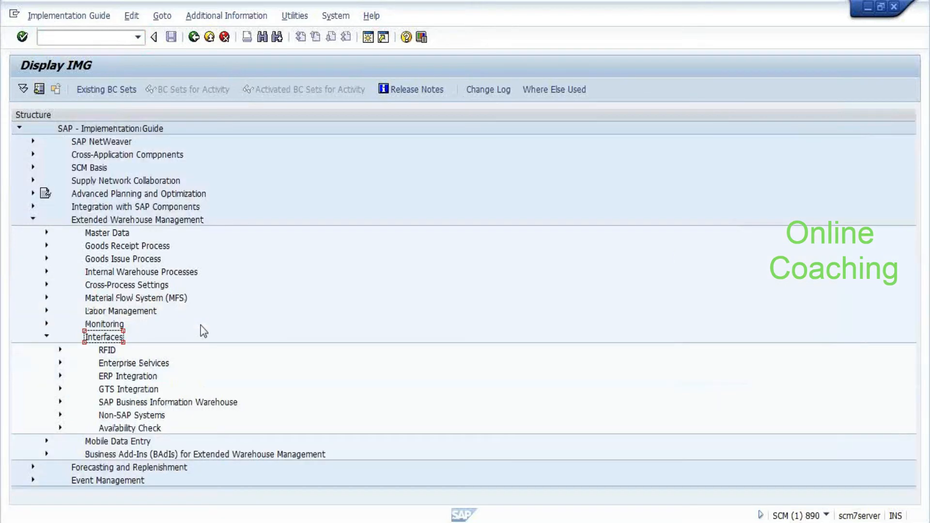
key("Down")
key("Down")
key("Down")
key("Right")
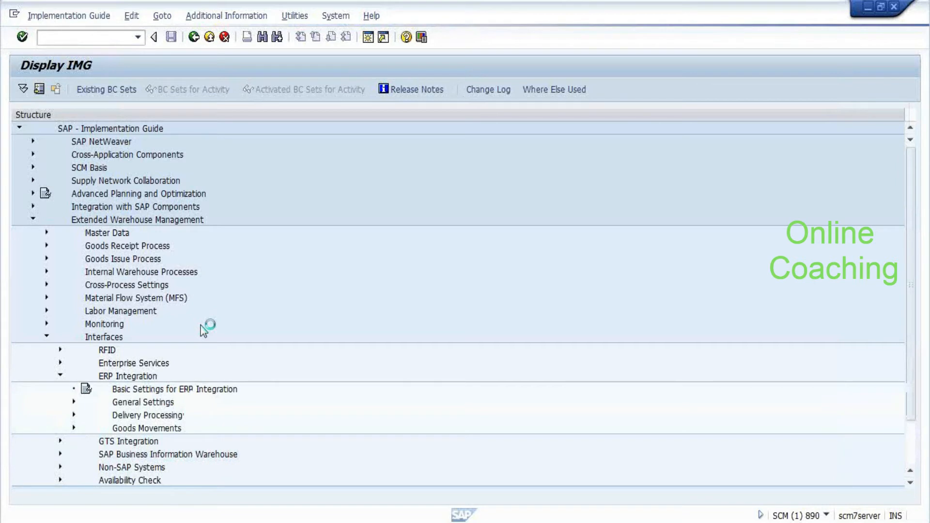
key("F2")
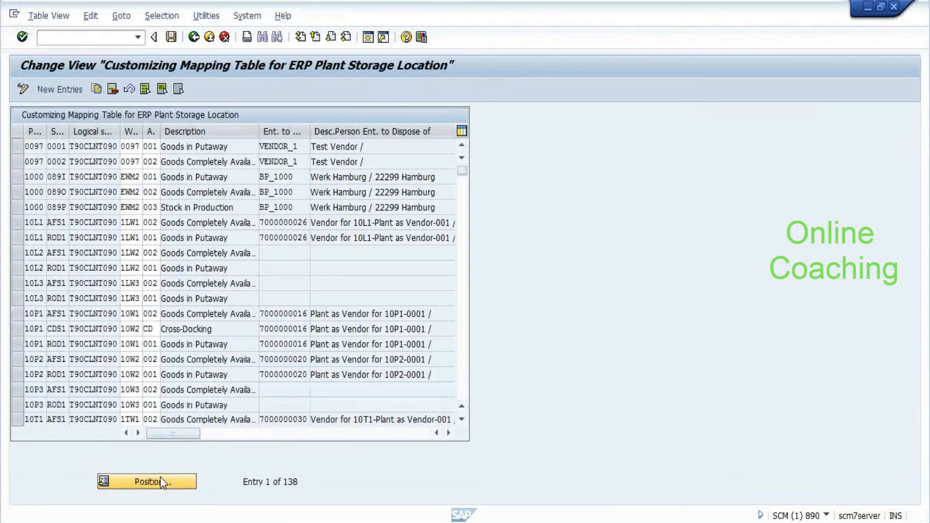
left_click(163, 482)
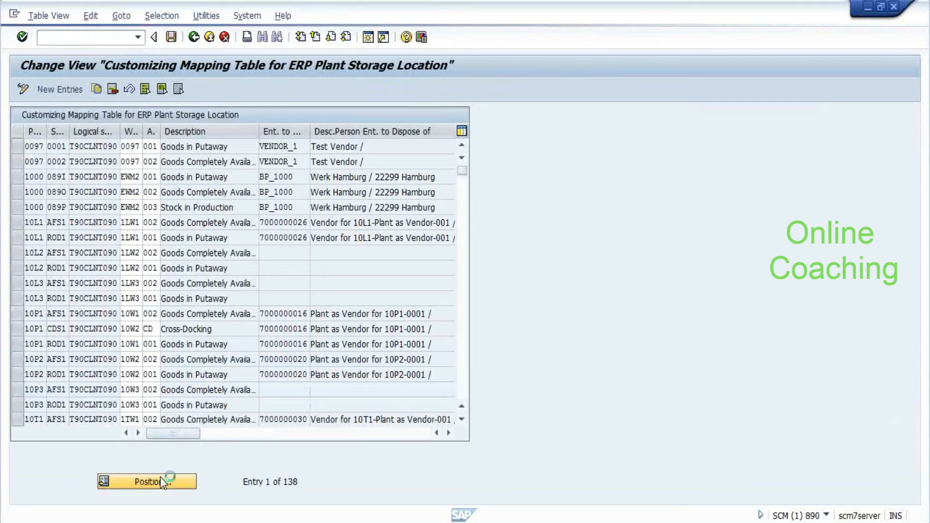
Position the storage location mapping table at E459
type("e4")
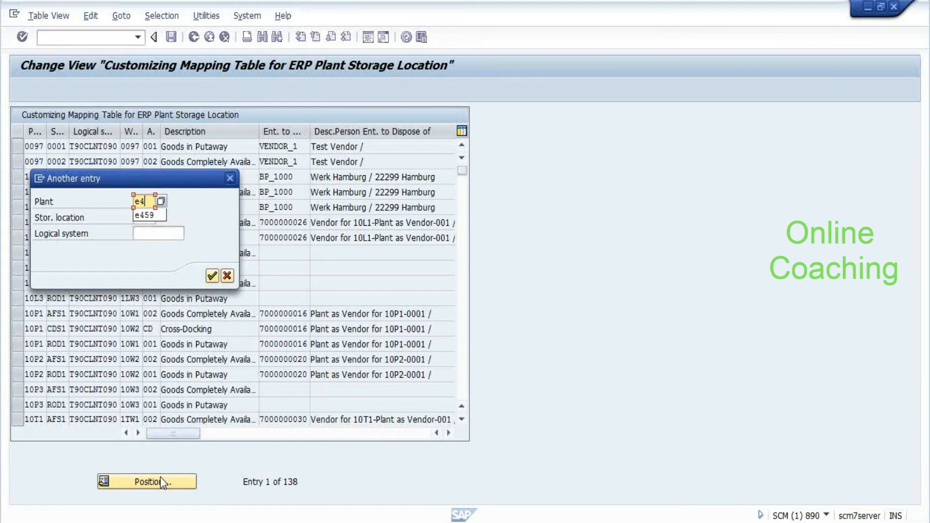
type("59")
key("Return")
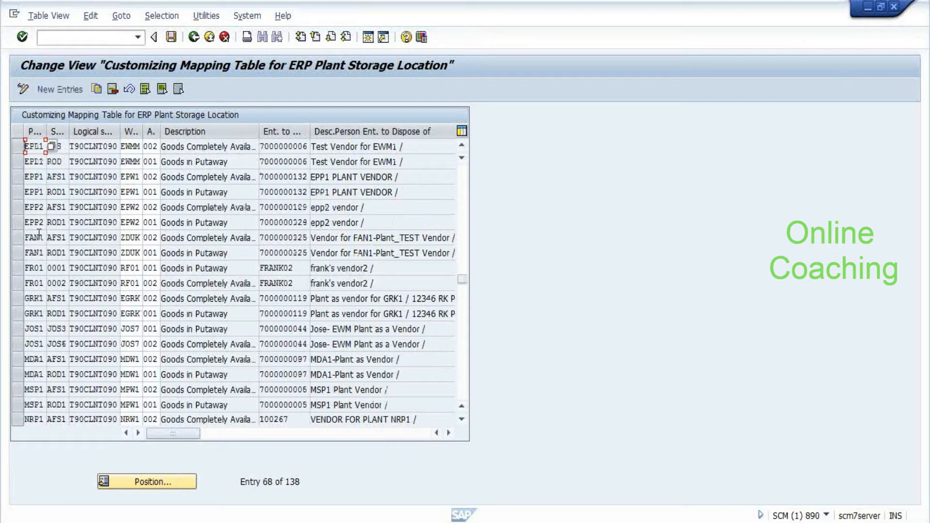
scroll(55, 288, "up", 1)
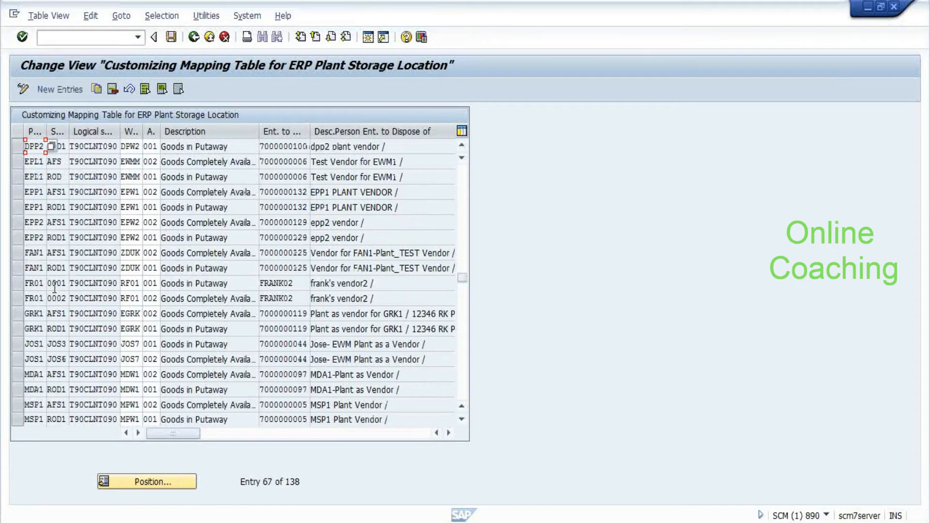
scroll(54, 288, "up", 3)
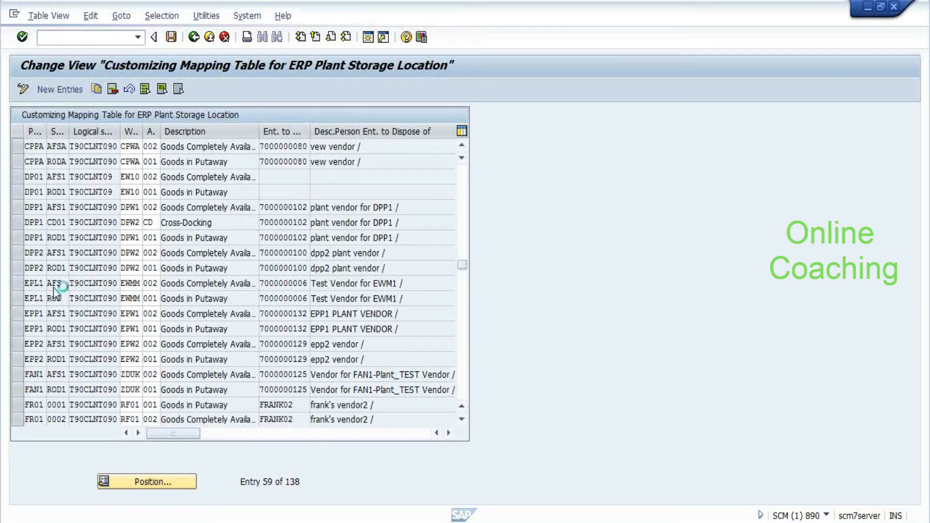
Jump to plant A459's entries, review their columns, and return to the IMG tree
left_click(121, 480)
type("a45")
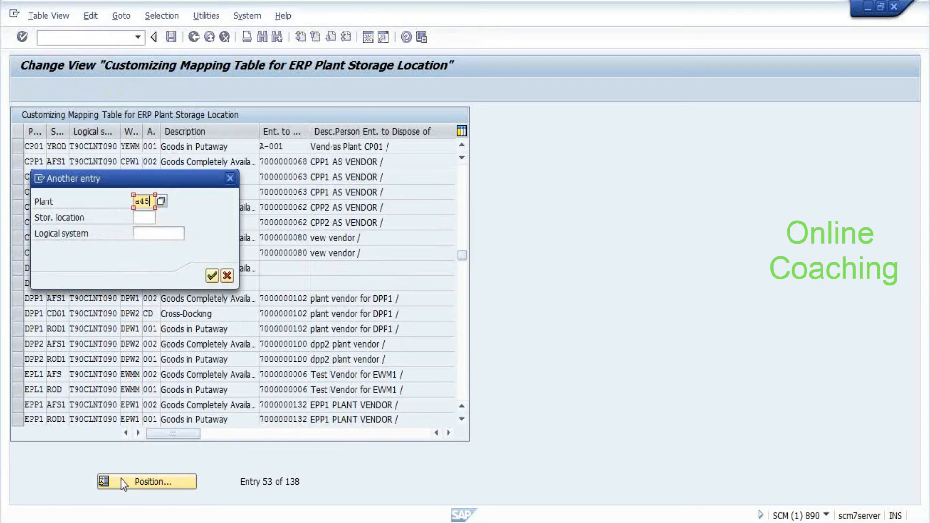
key("Return")
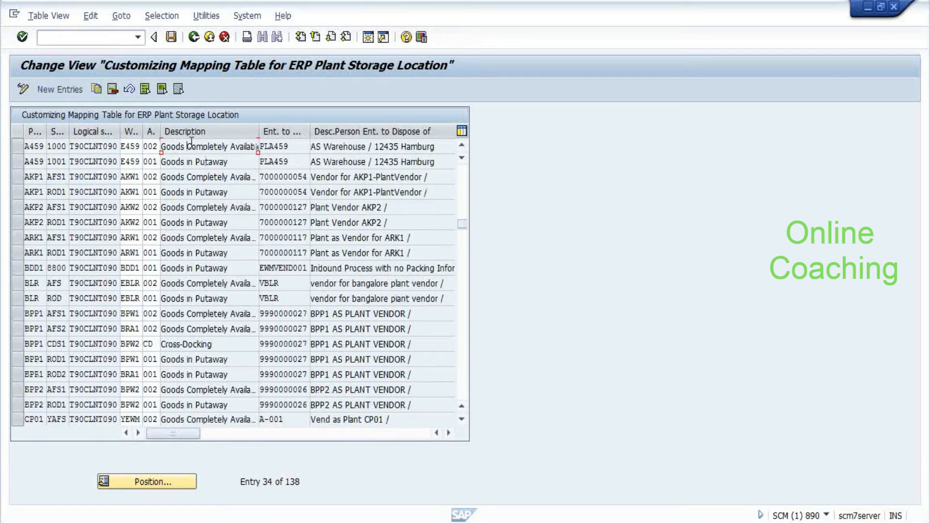
left_click(228, 435)
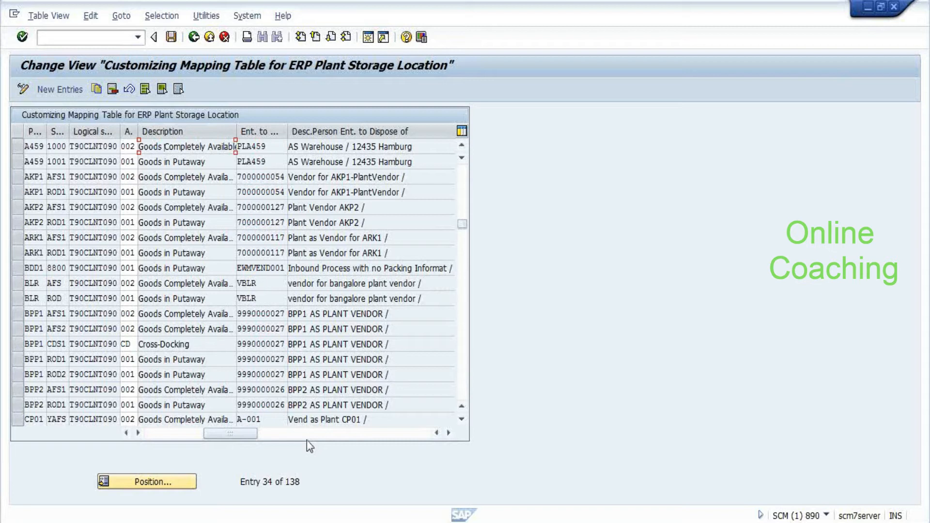
left_click(282, 435)
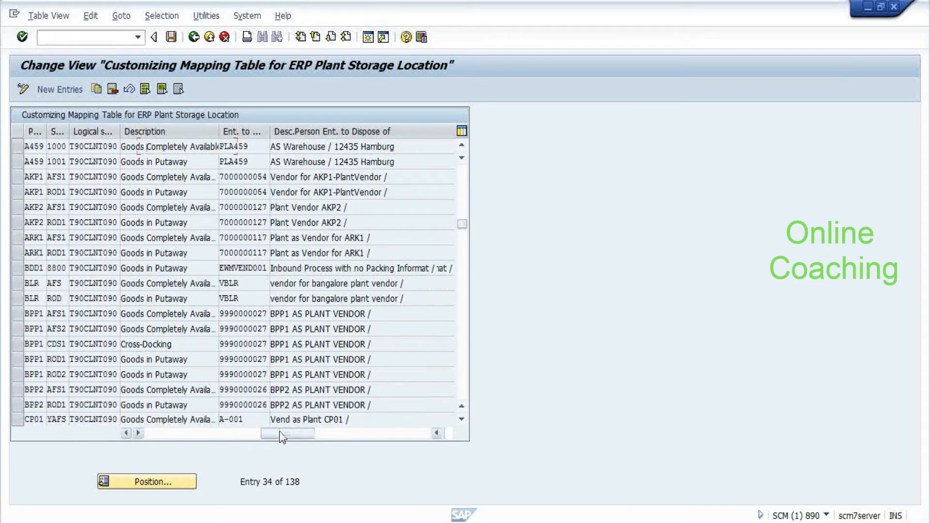
left_click(359, 435)
left_click(359, 434)
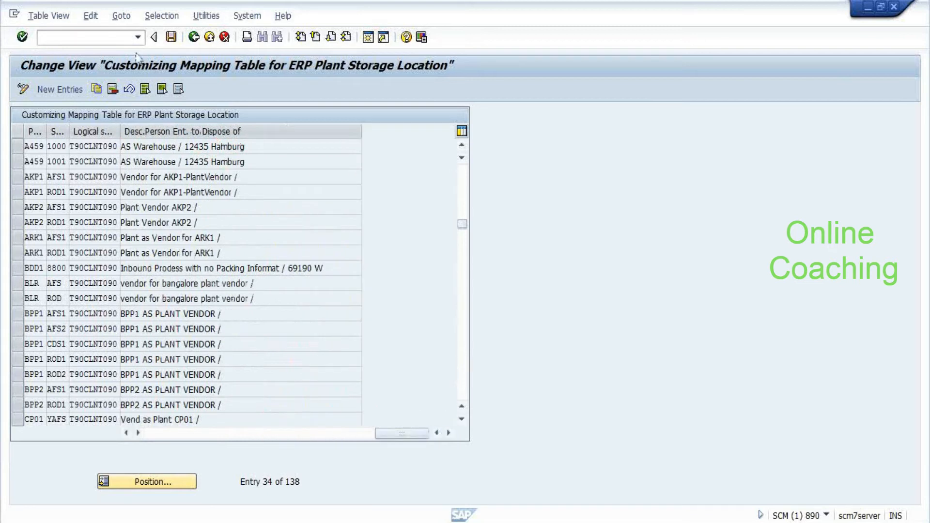
left_click(194, 37)
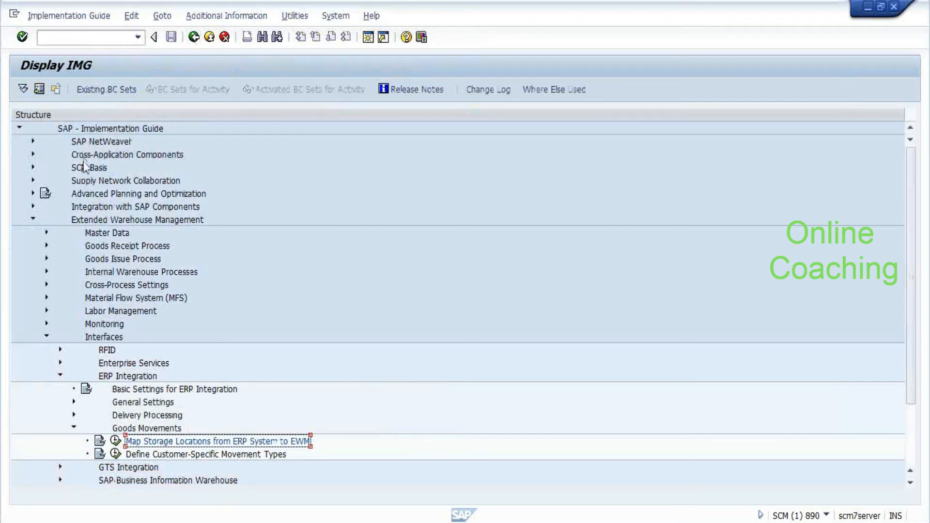
Browse Master Data and Goods Receipt Process, then run Configure Availability Group for Putaway
left_click(94, 235)
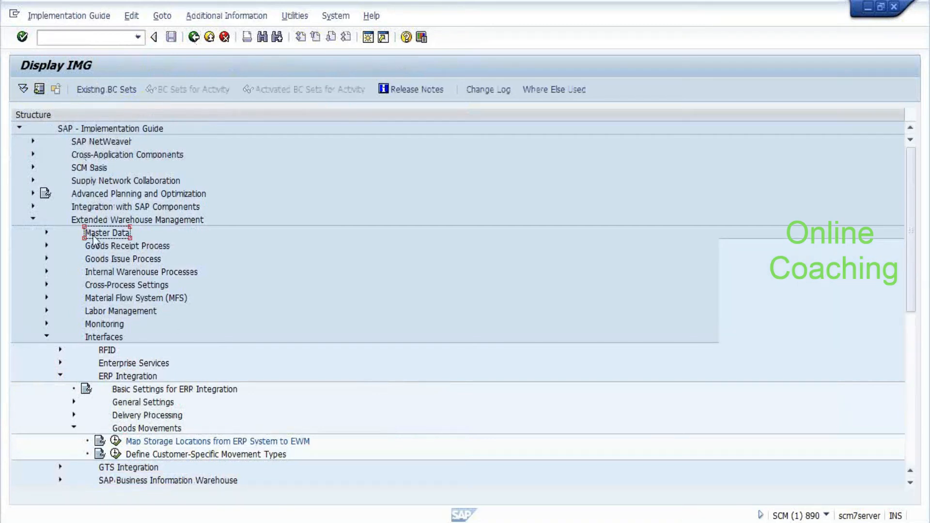
double_click(93, 236)
key("Down")
key("Down")
key("Down")
key("Down")
key("Down")
key("Down")
key("Down")
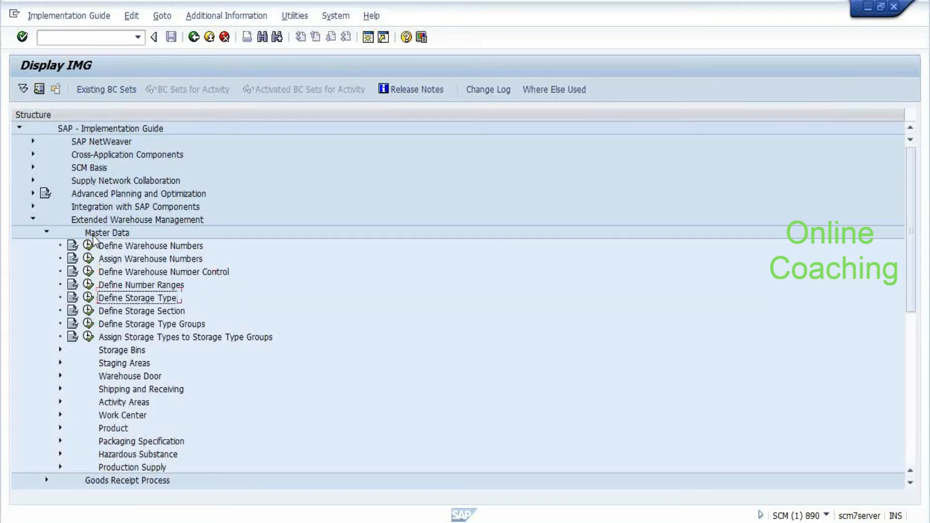
double_click(94, 236)
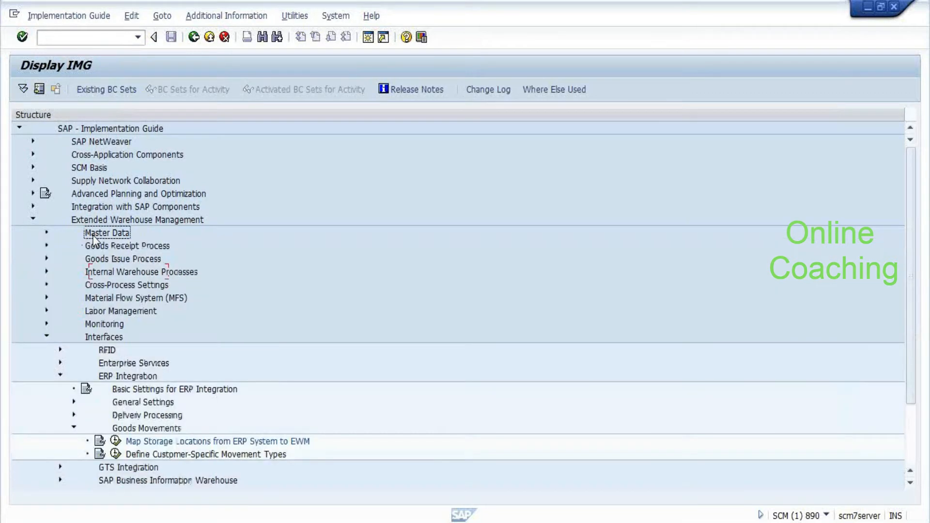
key("Down")
key("Right")
key("Down")
key("Down")
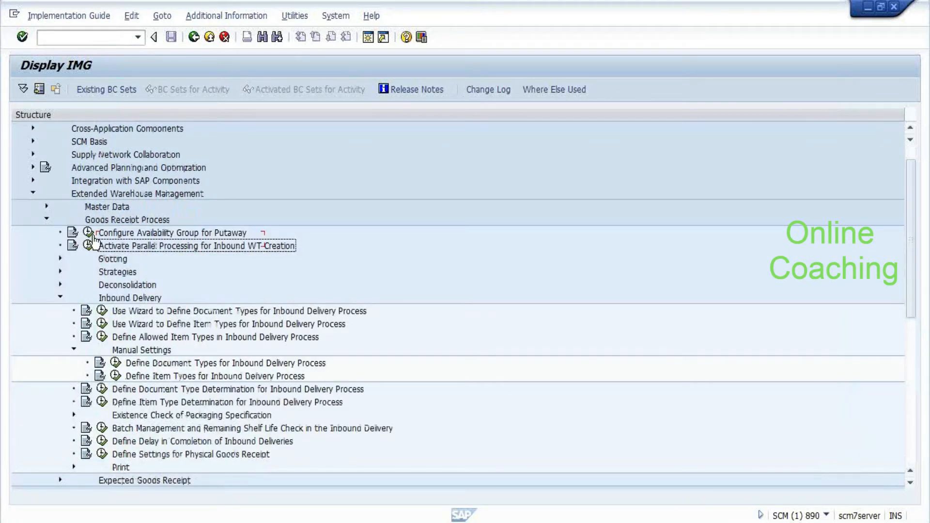
left_click(88, 234)
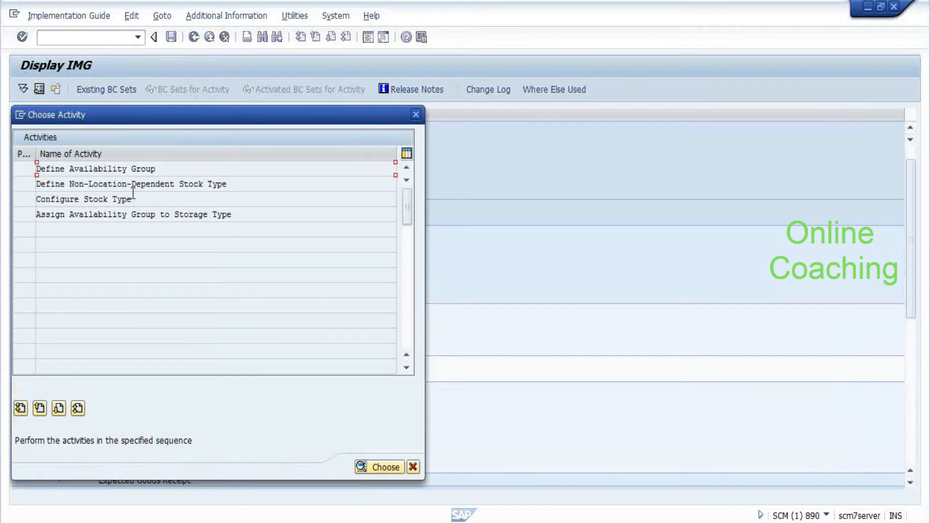
View the non-location-dependent stock types, then open Configure Stock Type
left_click(123, 185)
double_click(122, 185)
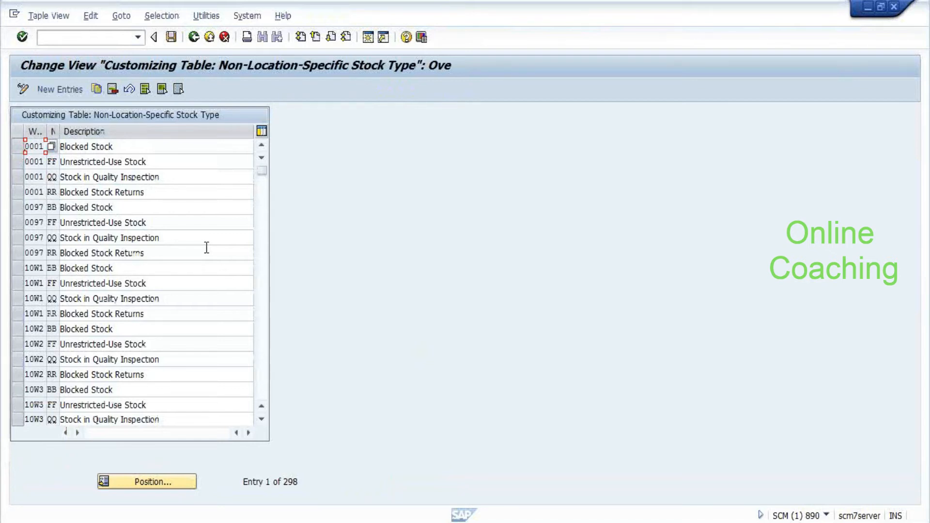
key("F3")
double_click(107, 200)
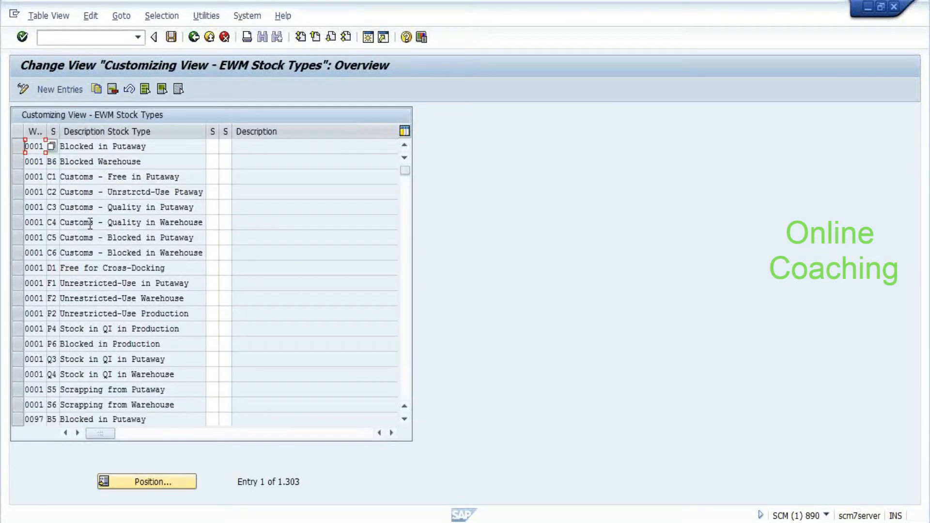
Position the stock types table at warehouse E459 and select rows F1 and F2
left_click(175, 482)
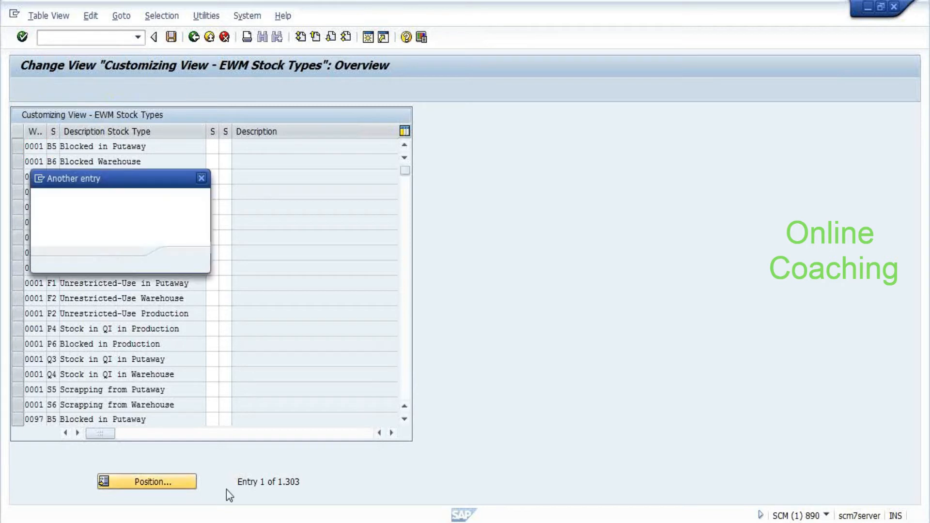
type("E459")
key("Return")
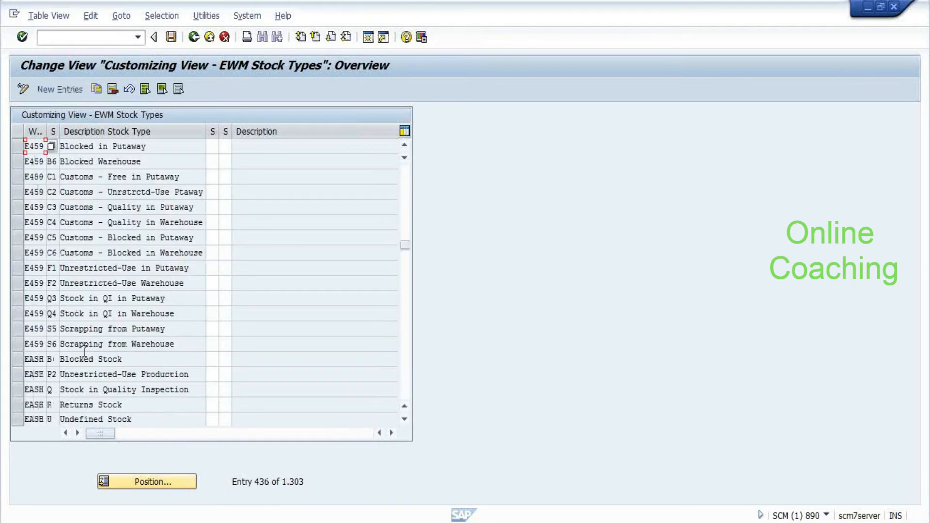
left_click(18, 273)
left_click(18, 283)
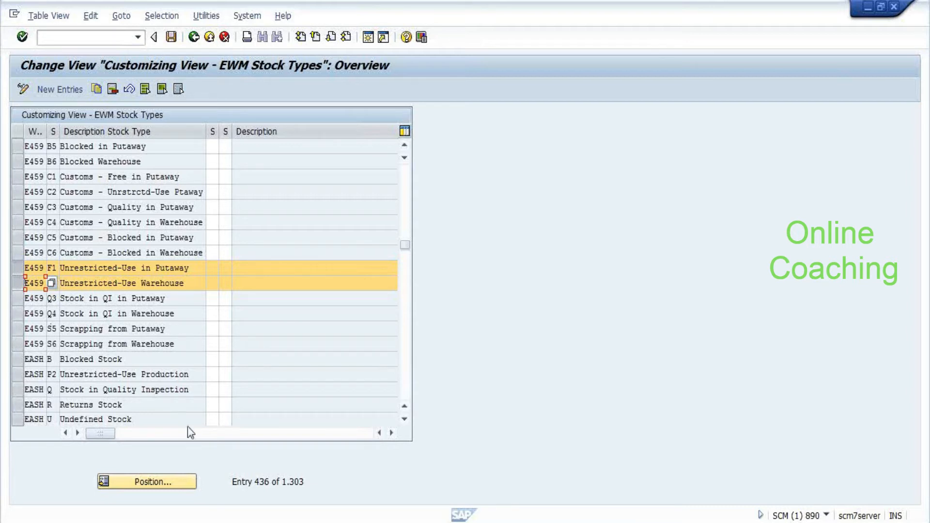
Scroll across all columns comparing F1 (001 Goods in Putaway) with F2 (002 Goods Completely Available)
left_click(391, 434)
left_click(391, 434)
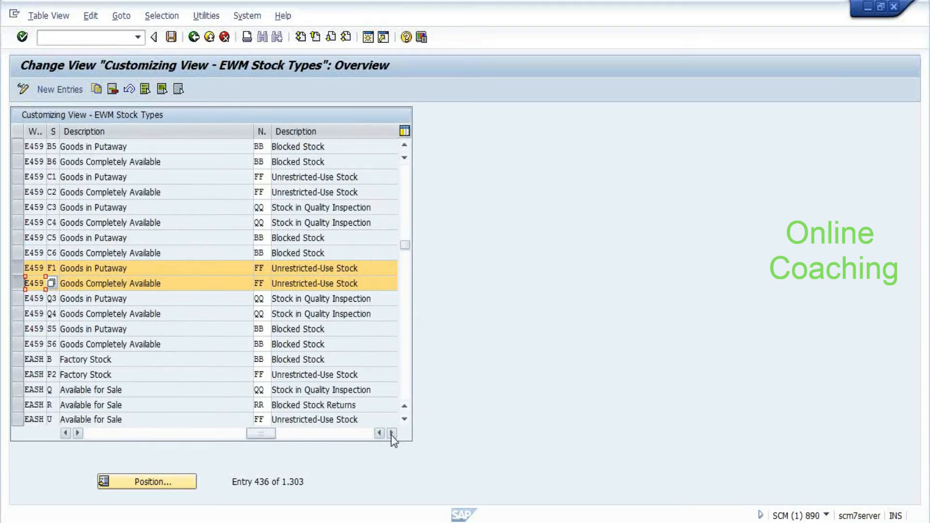
left_click(142, 283)
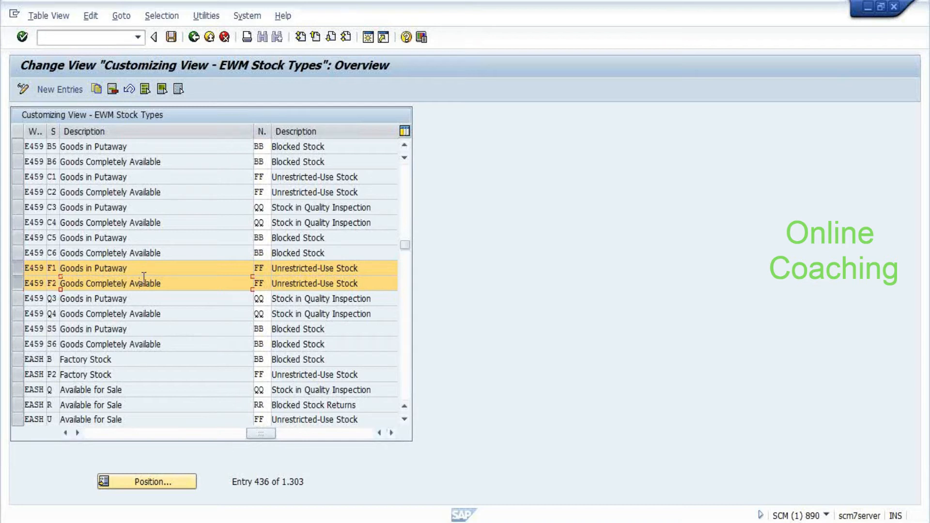
left_click(392, 432)
left_click(392, 433)
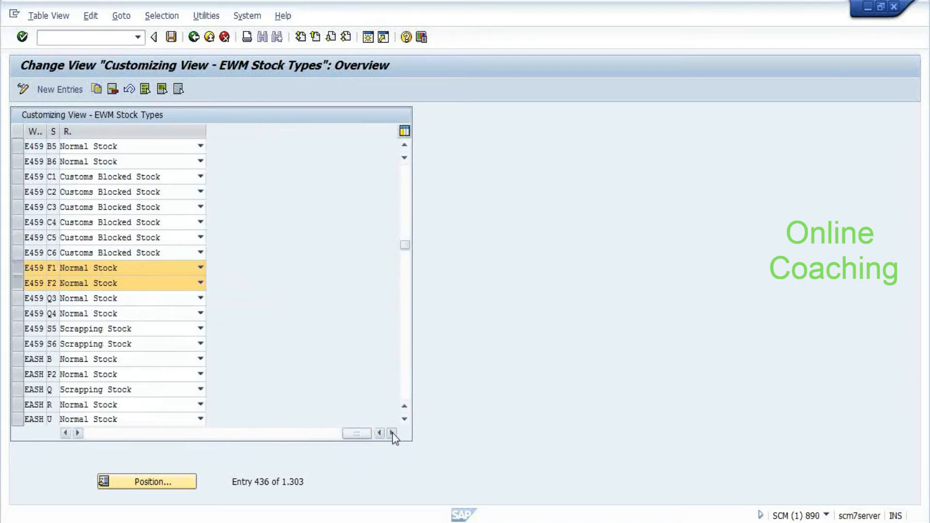
left_click(65, 433)
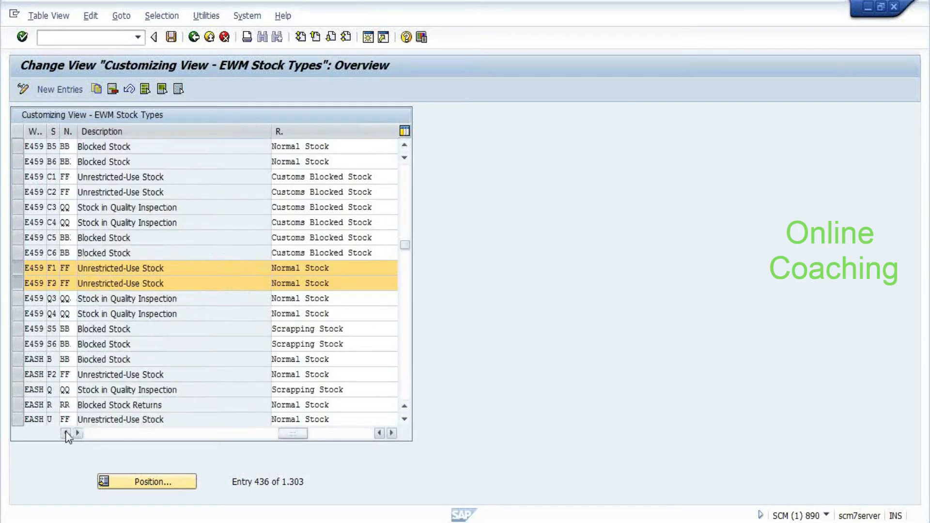
left_click(66, 432)
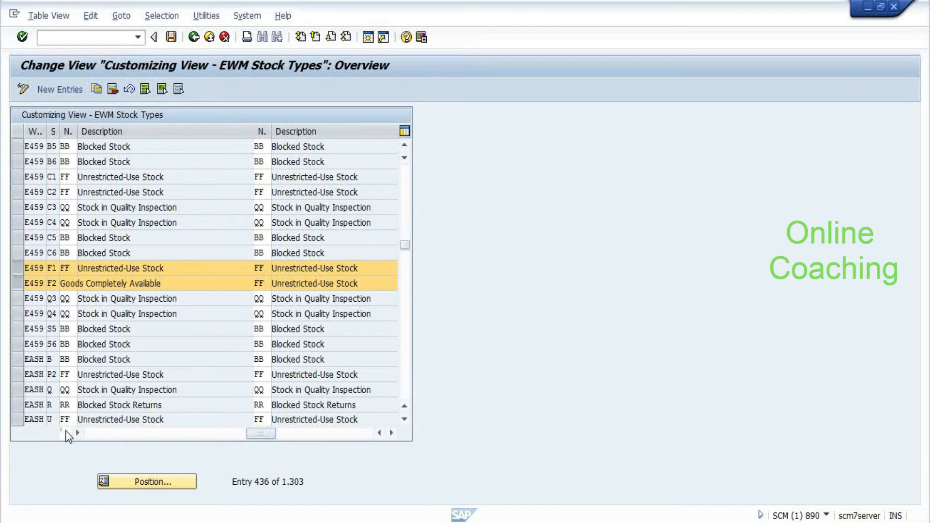
left_click(66, 432)
left_click(116, 270)
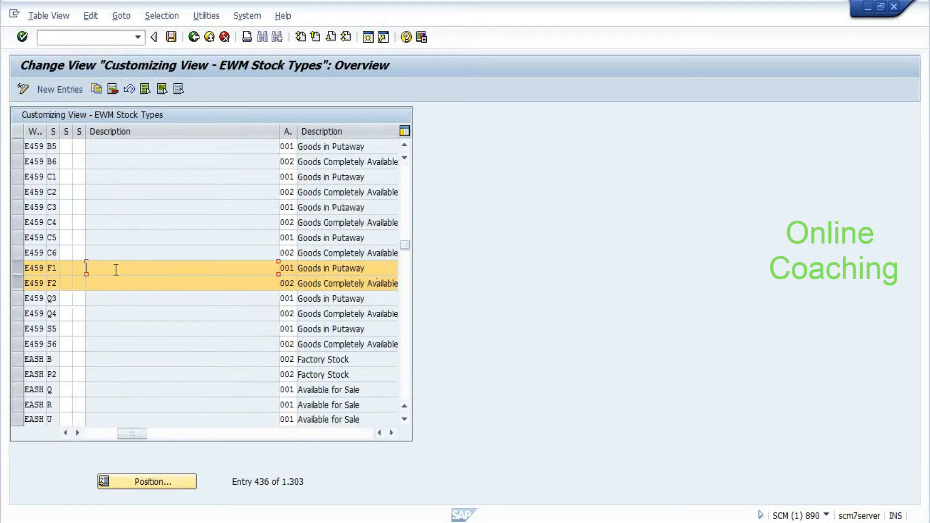
left_click(118, 283)
key("alt+Tab")
Run /ospro from the warehouse task window and choose the SAP Reference IMG
key("alt+Tab")
key("alt+Tab")
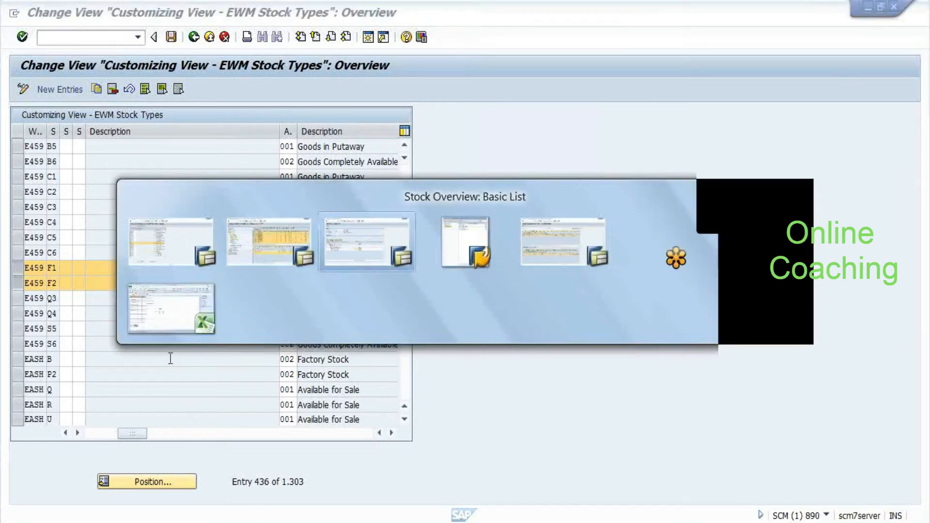
key("alt+Tab")
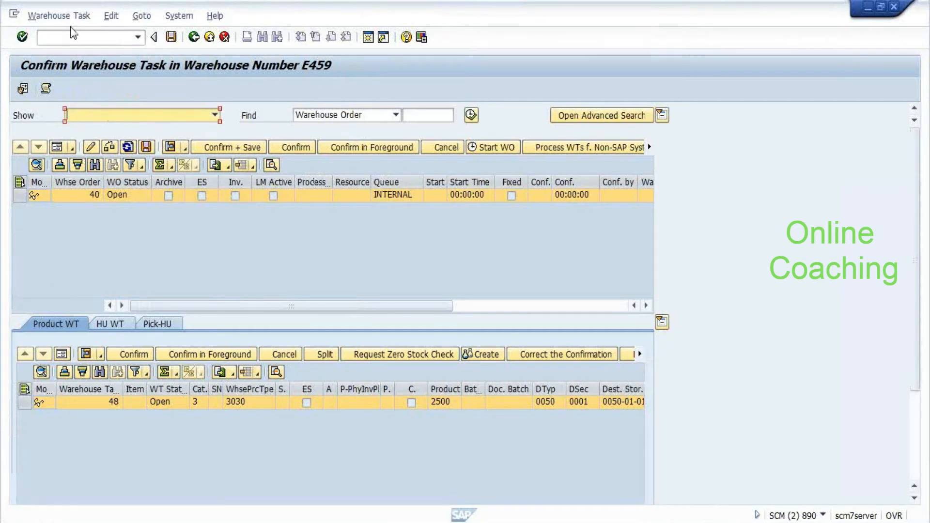
left_click(63, 37)
type("/ospro")
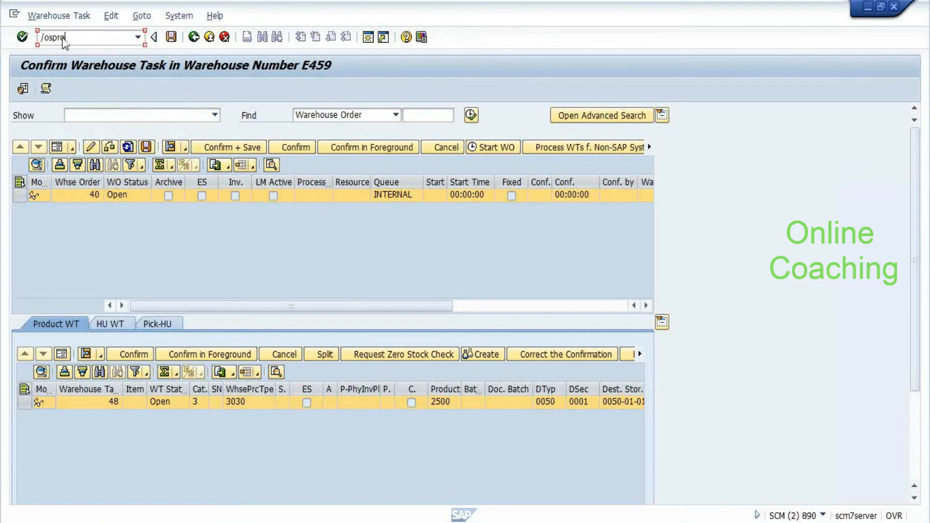
key("Return")
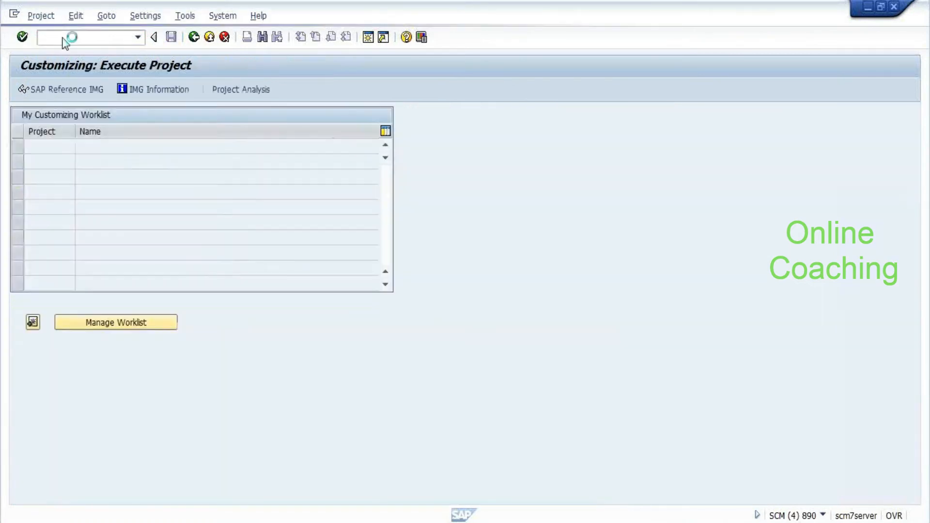
left_click(62, 89)
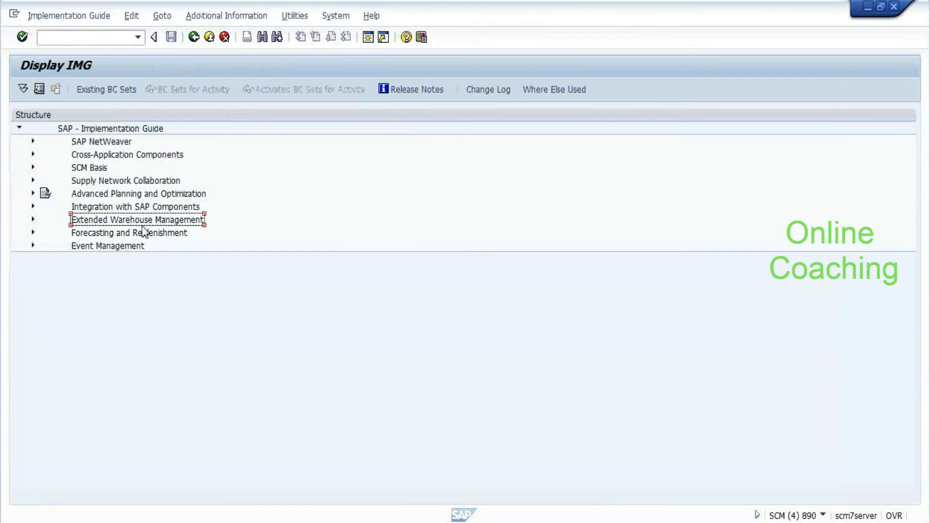
Expand EWM > Interfaces > ERP Integration and browse the Delivery Processing document type activities
double_click(142, 224)
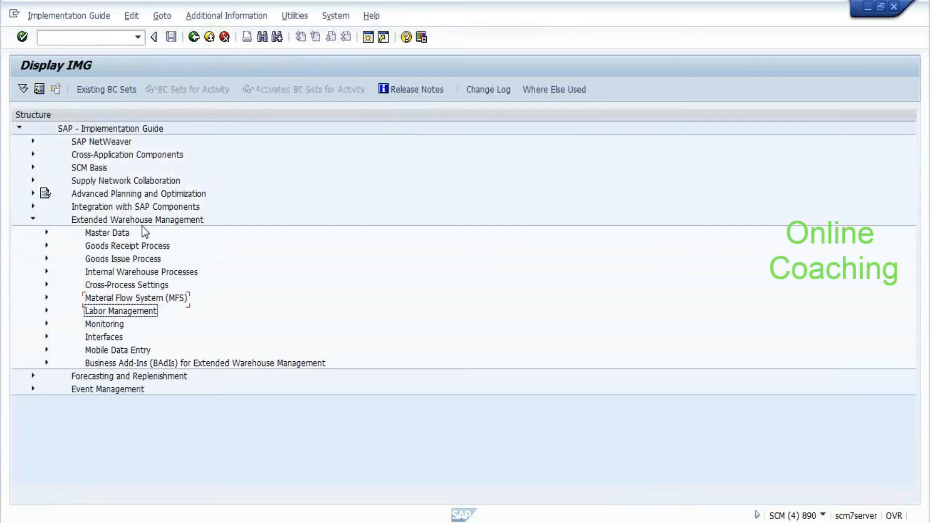
key("Down")
key("Down")
key("Right")
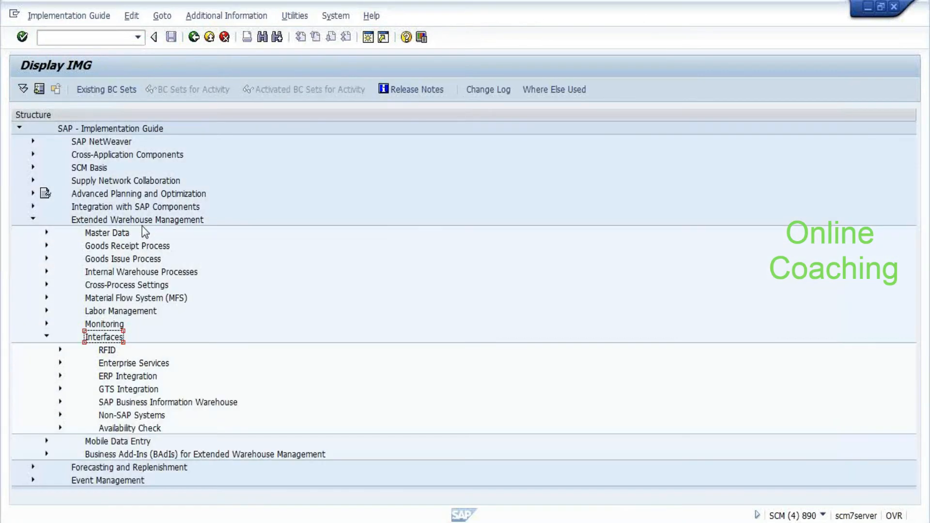
key("Down")
key("Down")
key("Down")
key("Down")
key("Down")
key("Up")
key("Up")
key("Right")
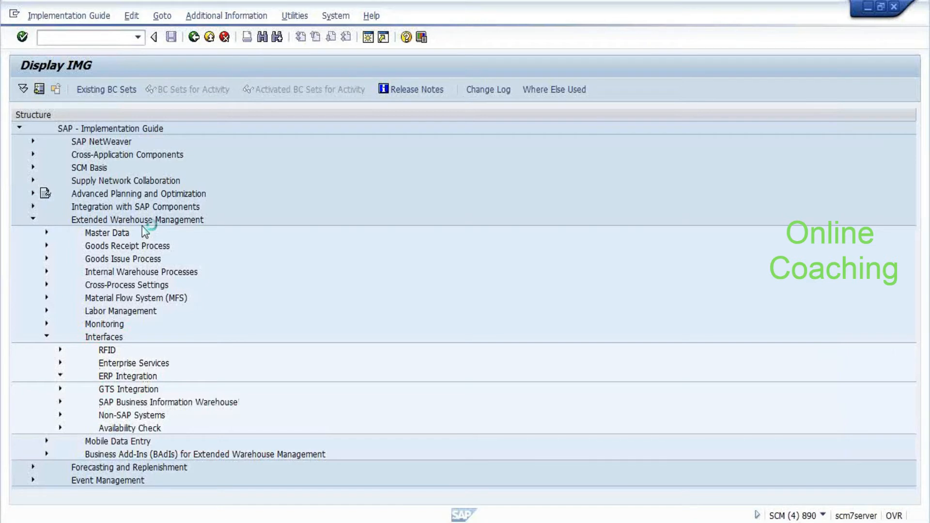
key("Down")
key("Down")
key("Down")
key("Up")
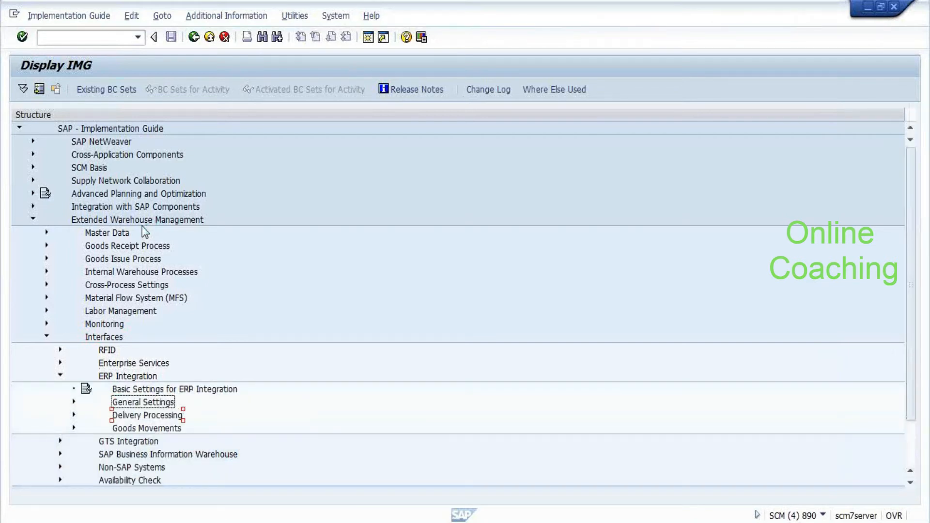
key("Down")
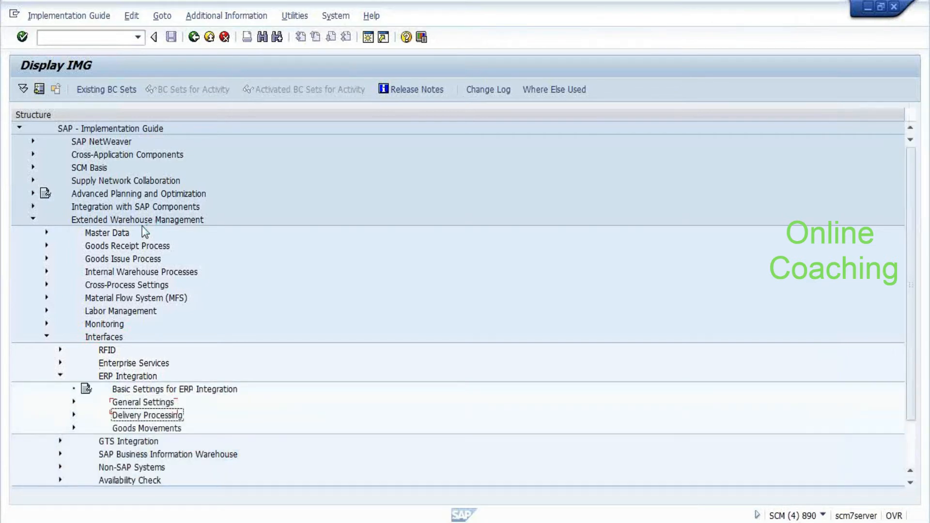
key("Right")
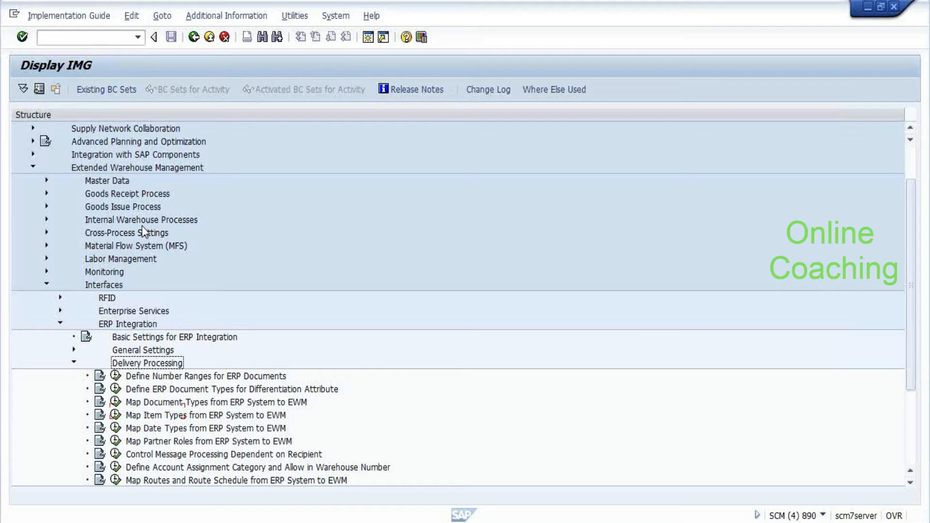
scroll(141, 226, "down", 1)
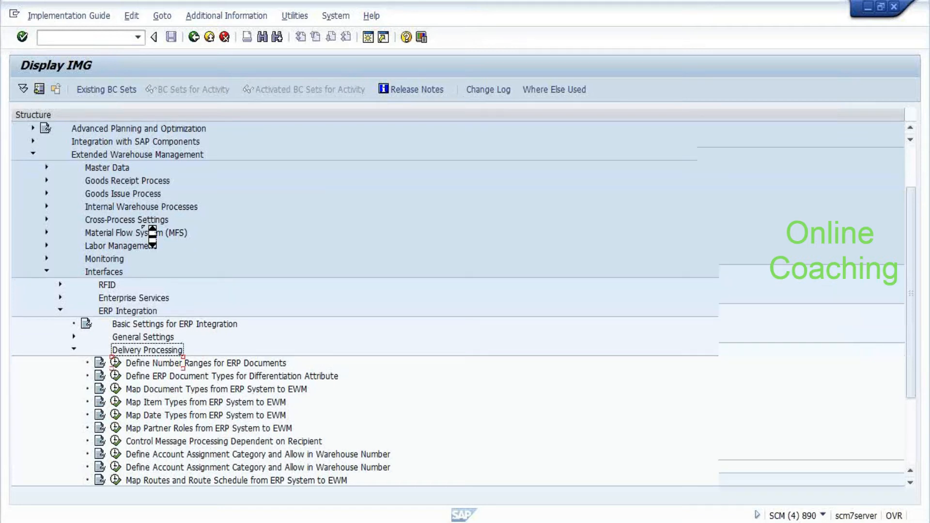
scroll(141, 226, "down", 3)
key("Down")
key("Down")
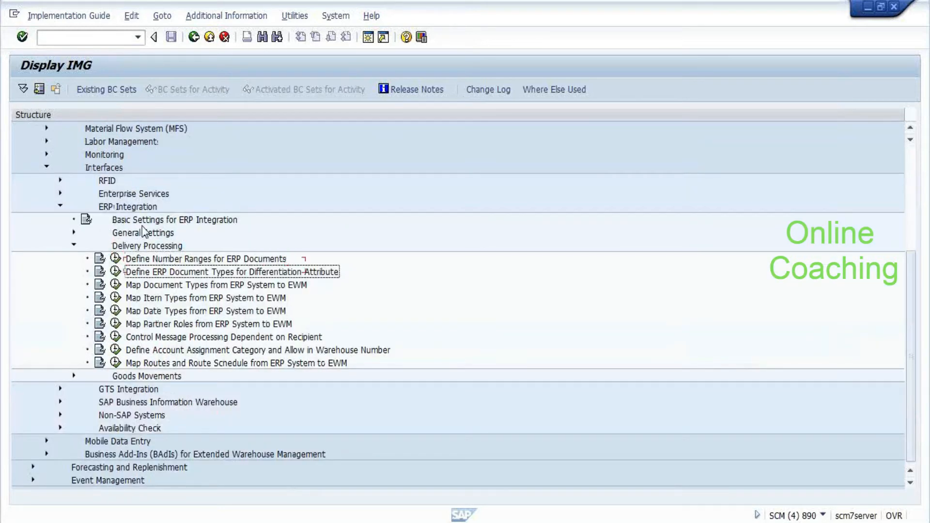
key("Down")
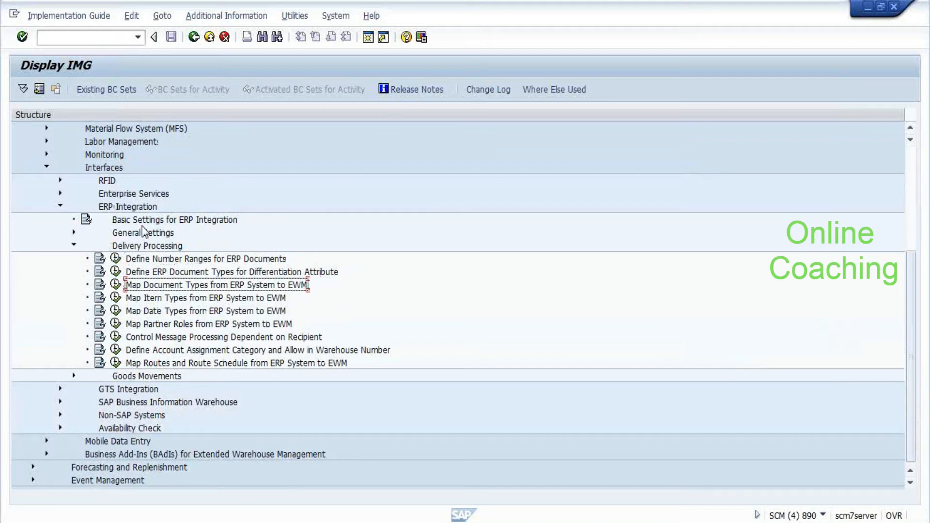
key("Up")
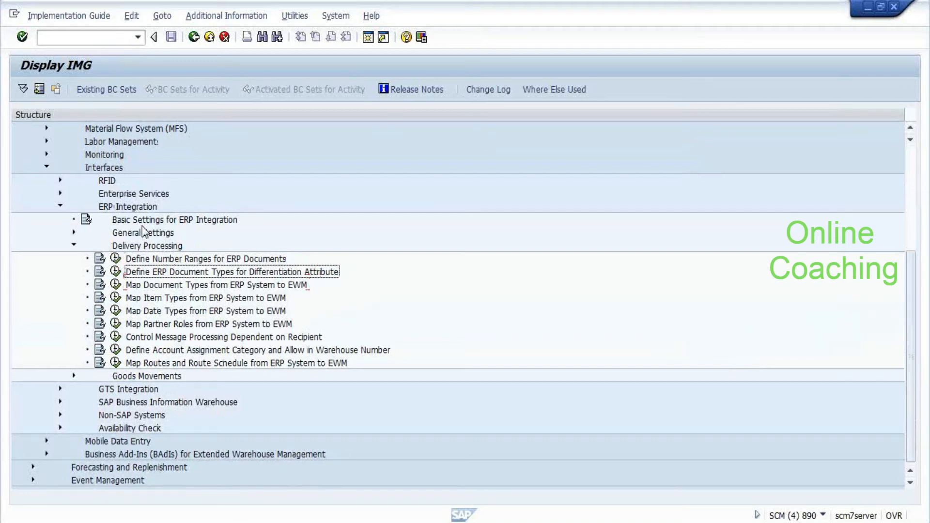
Expand Goods Movements and run Map Storage Locations from ERP System to EWM
key("Left")
key("Left")
key("Up")
key("Right")
key("Left")
key("Down")
key("Down")
key("Right")
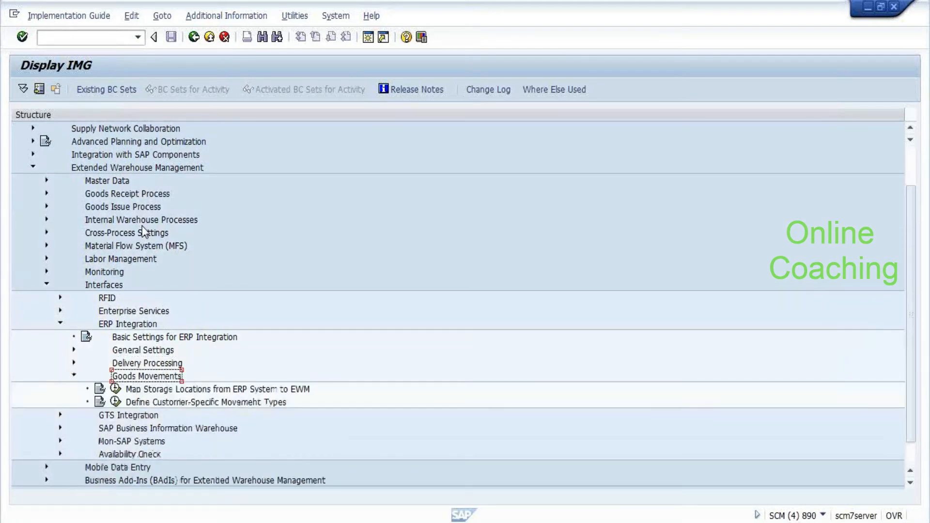
key("Down")
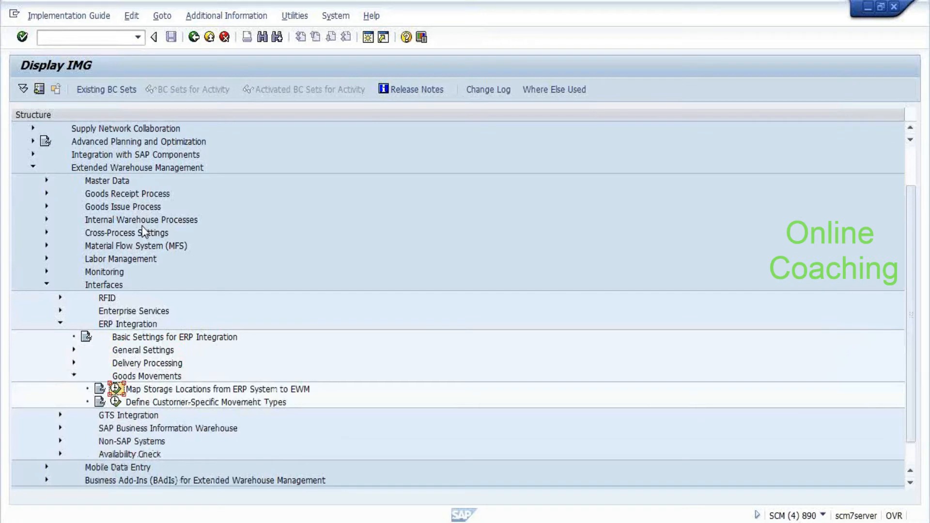
key("Return")
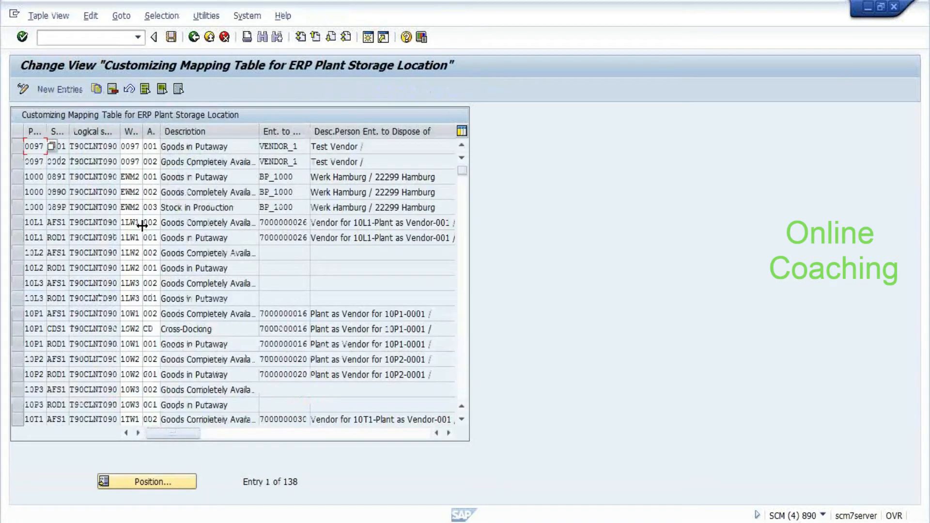
Jump to plant A459, select both mapping rows and review all their columns
left_click(136, 483)
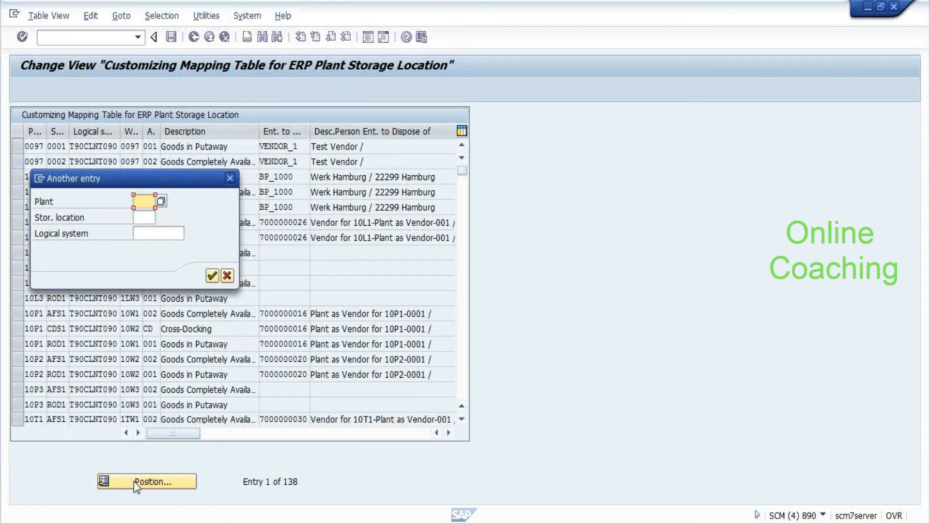
type("A459")
key("Return")
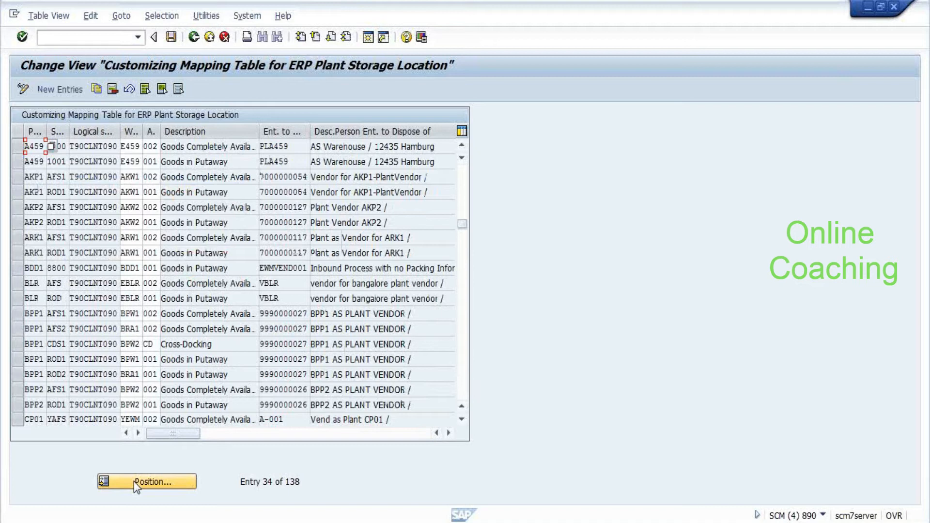
left_click_drag(73, 147, 74, 160)
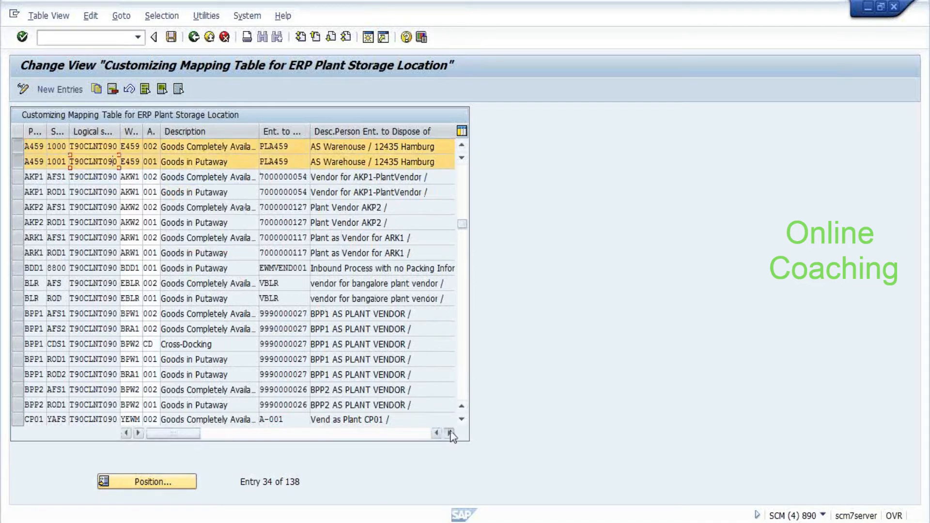
left_click(450, 433)
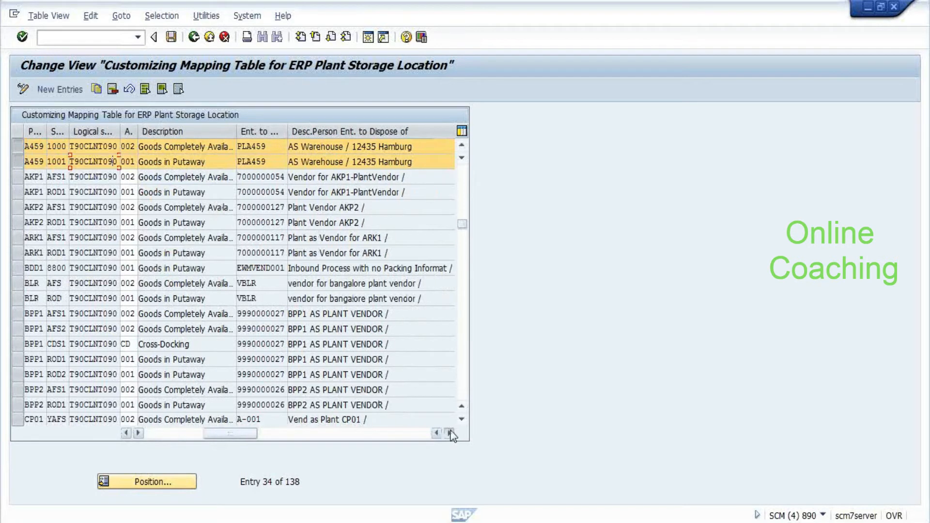
left_click(450, 433)
left_click(167, 434)
left_click(244, 150)
left_click(236, 161)
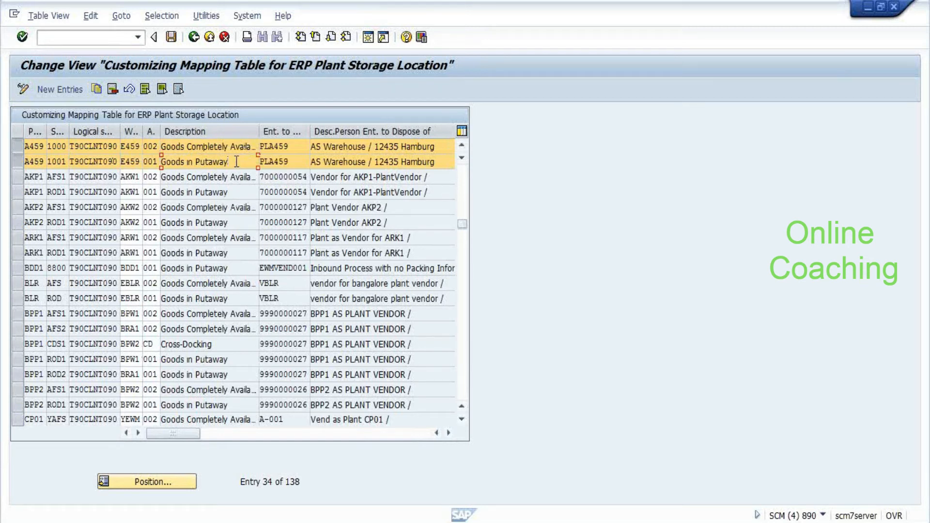
Leave the mapping table and return to the implementation guide tree
key("F3")
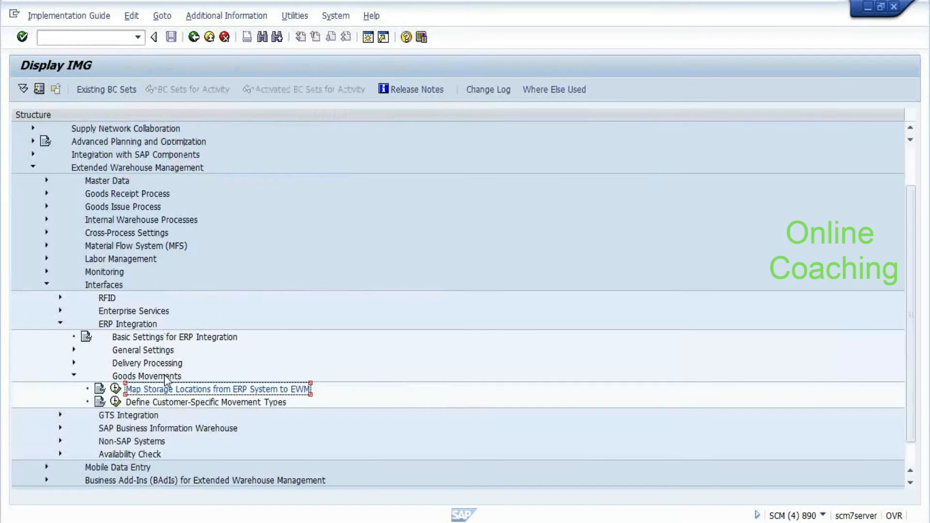
scroll(165, 374, "up", 2)
scroll(175, 385, "down", 2)
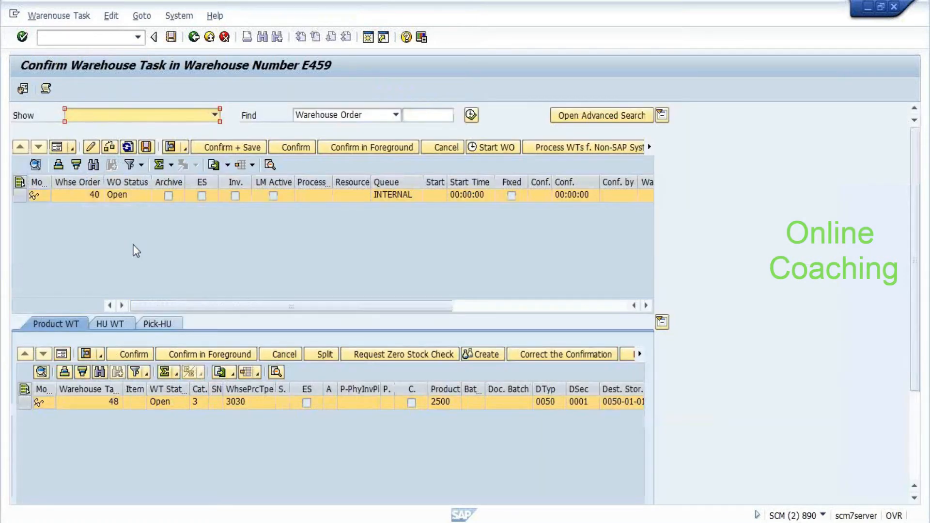
Glance at the EWM stock types in the other session, then return to the task confirmation
key("alt+Tab")
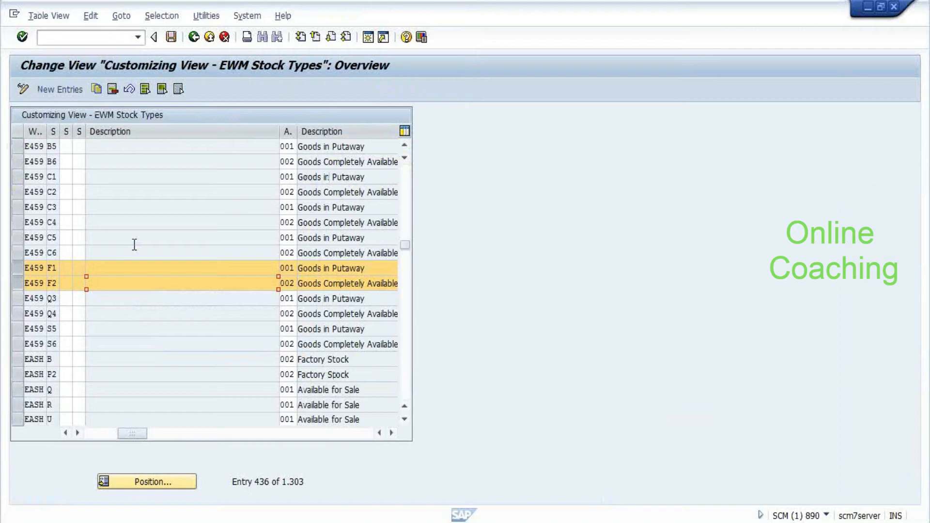
left_click_drag(124, 433, 92, 432)
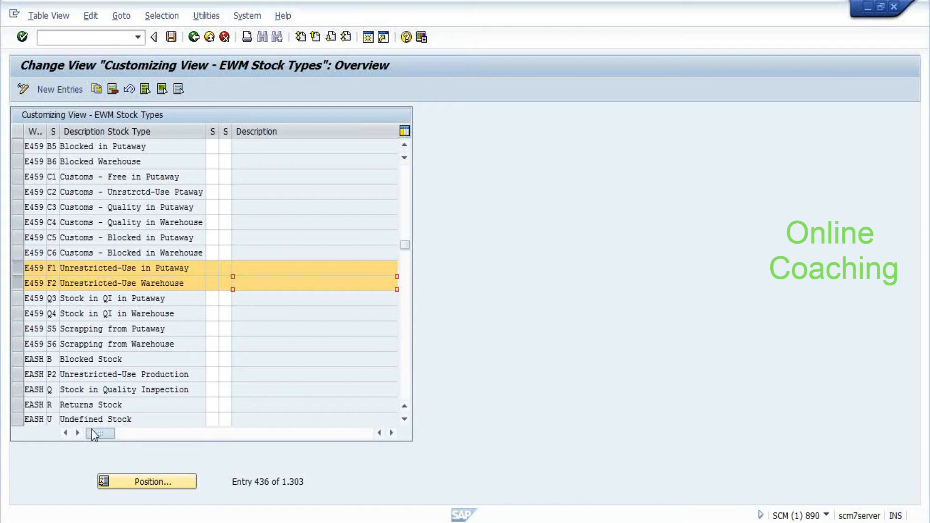
key("alt+Tab")
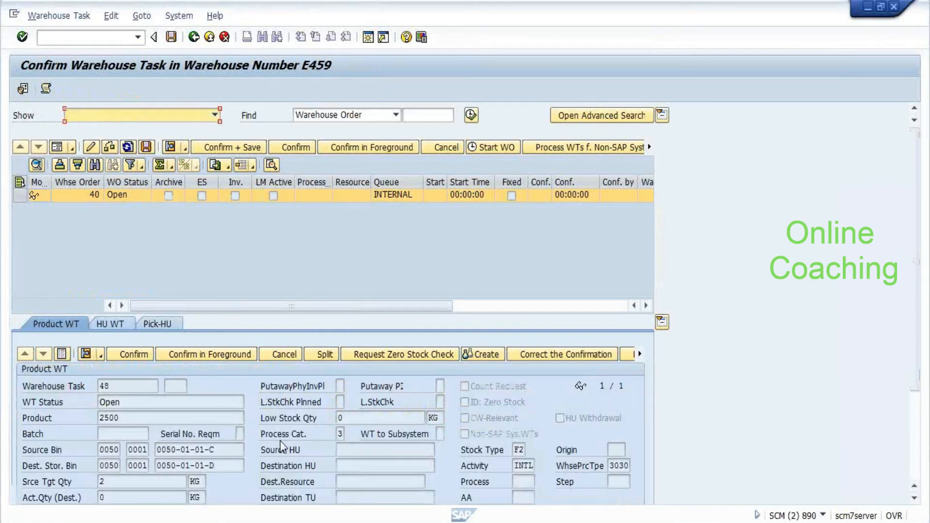
Save and confirm warehouse task 48 in E459; the log shows WO 40's save cancelled
left_click(220, 466)
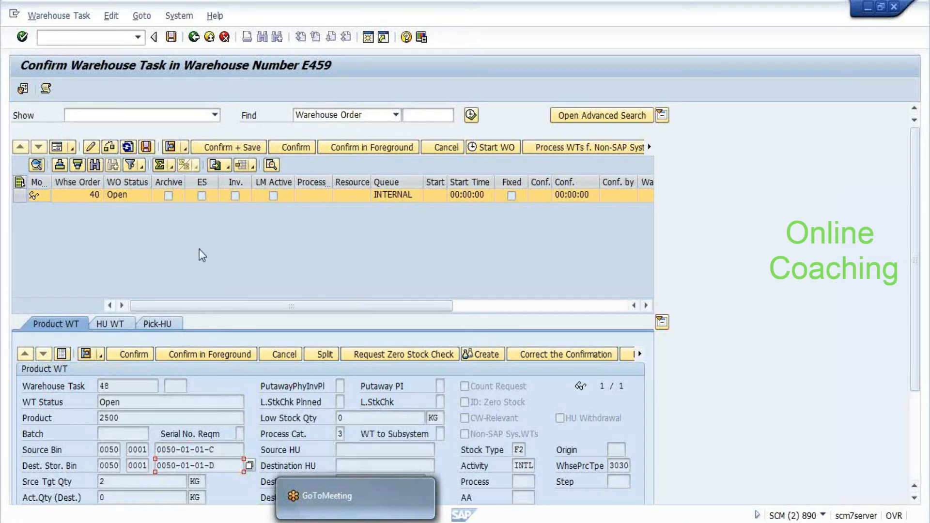
left_click(146, 148)
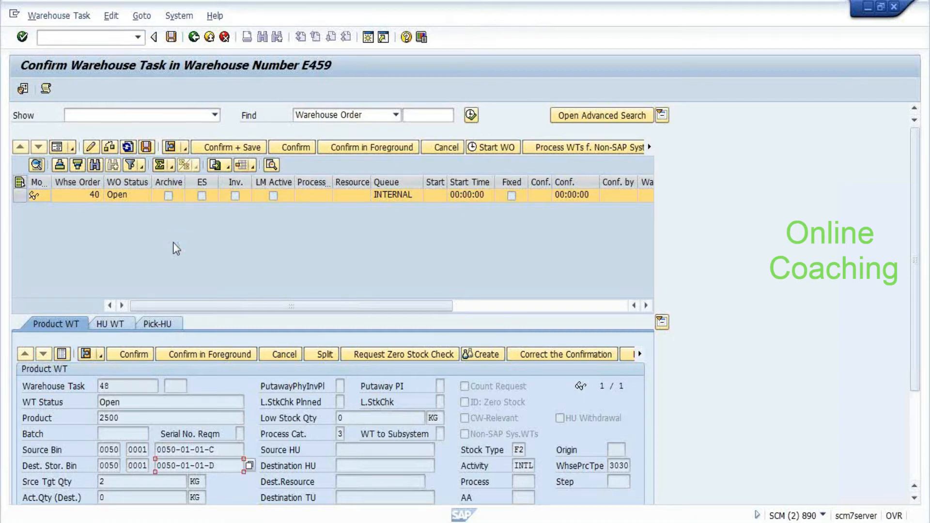
left_click(224, 149)
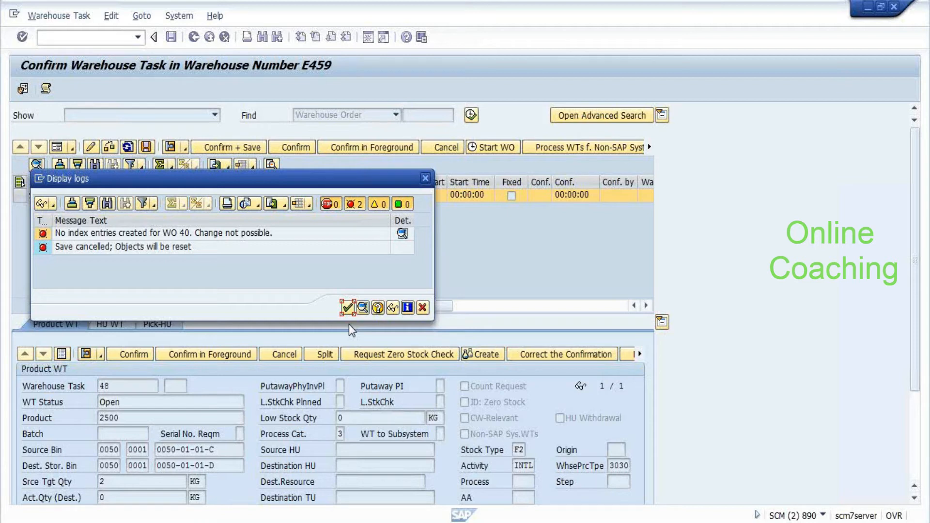
Review the stock type descriptions and availability group columns, then return to the activity list
key("alt+Tab")
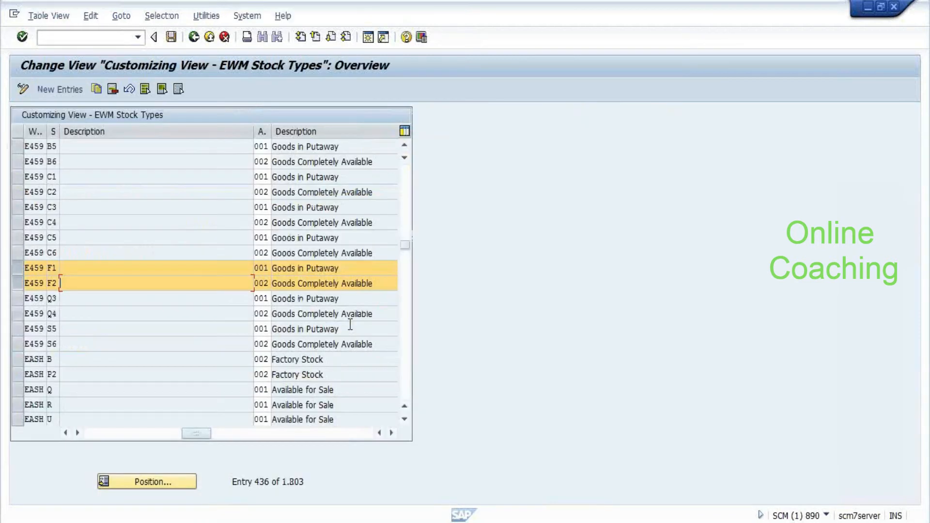
left_click(97, 433)
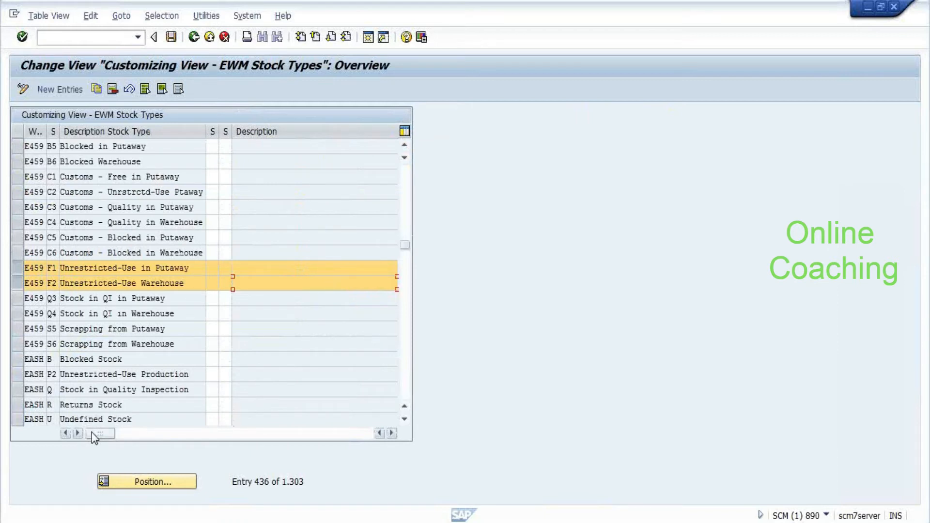
left_click(123, 432)
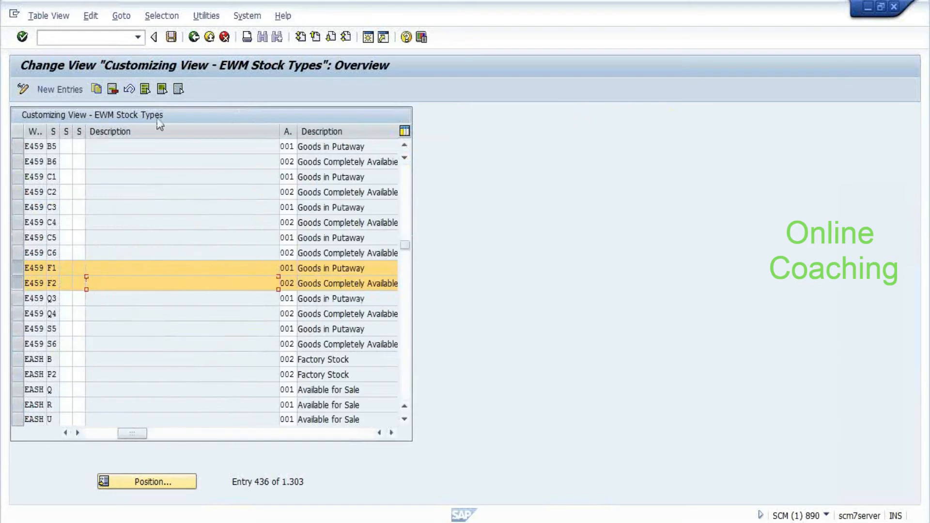
left_click(194, 38)
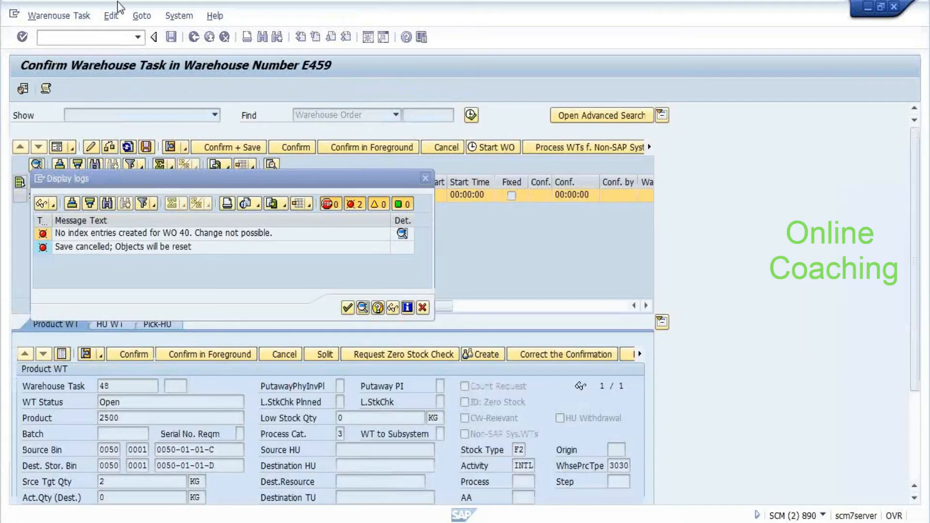
Retry confirming and saving warehouse task 48 and close the repeated error log
left_click(386, 254)
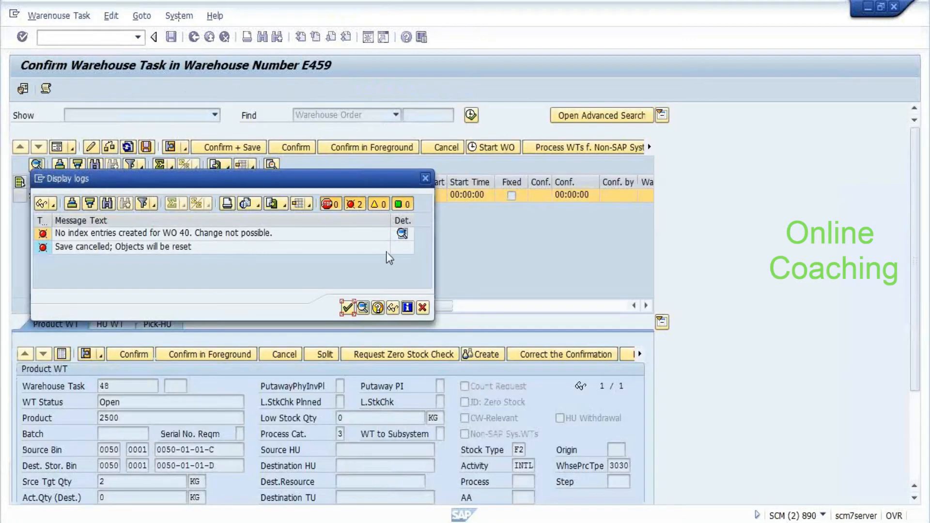
left_click(424, 307)
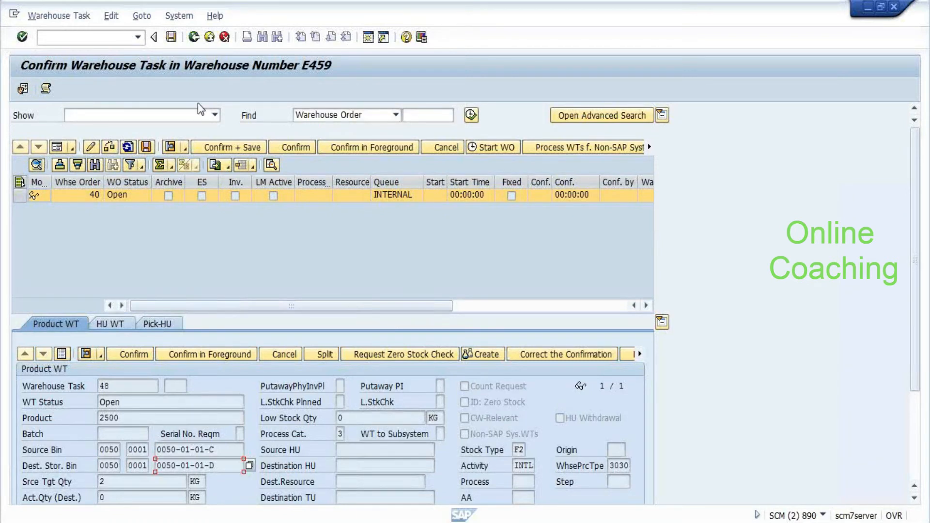
left_click(46, 89)
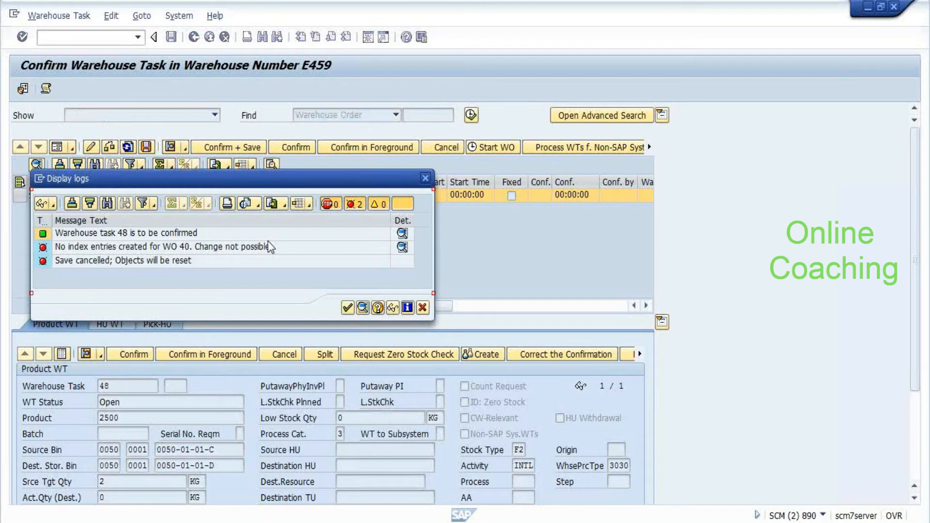
left_click(427, 179)
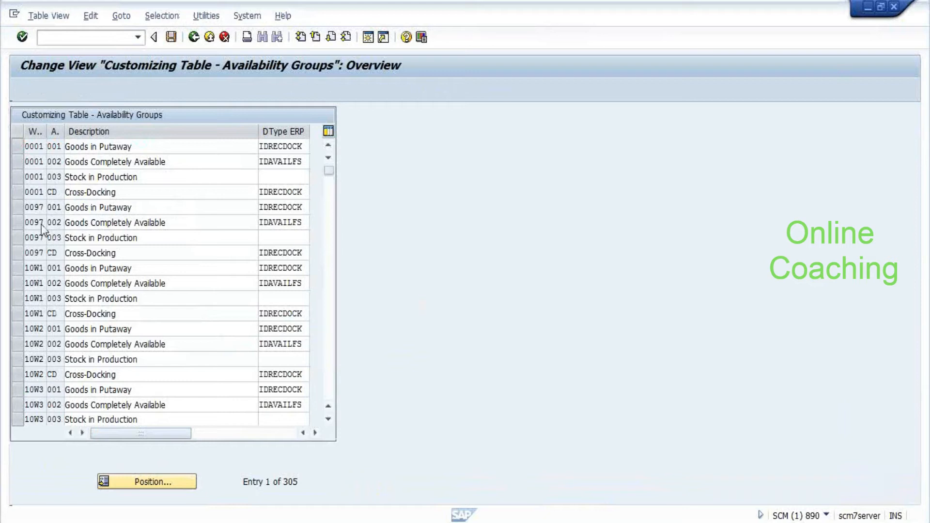
Jump the availability groups table to warehouse E459, then open Assign Availability Group to Storage Type
scroll(41, 225, "down", 3)
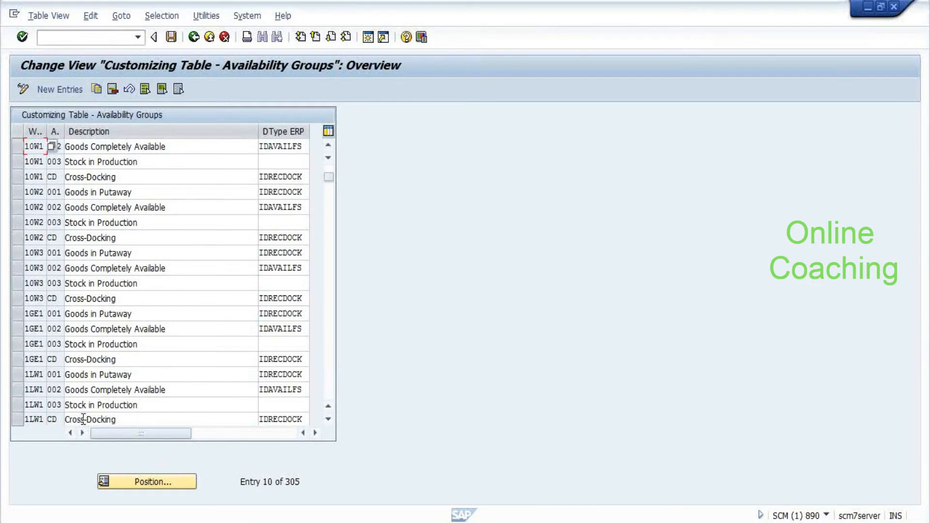
left_click(121, 479)
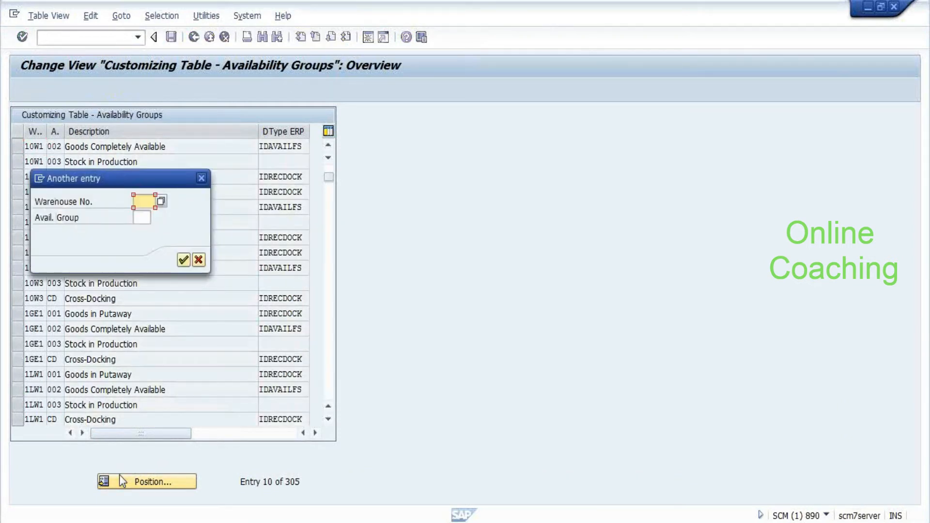
type("E")
key("Return")
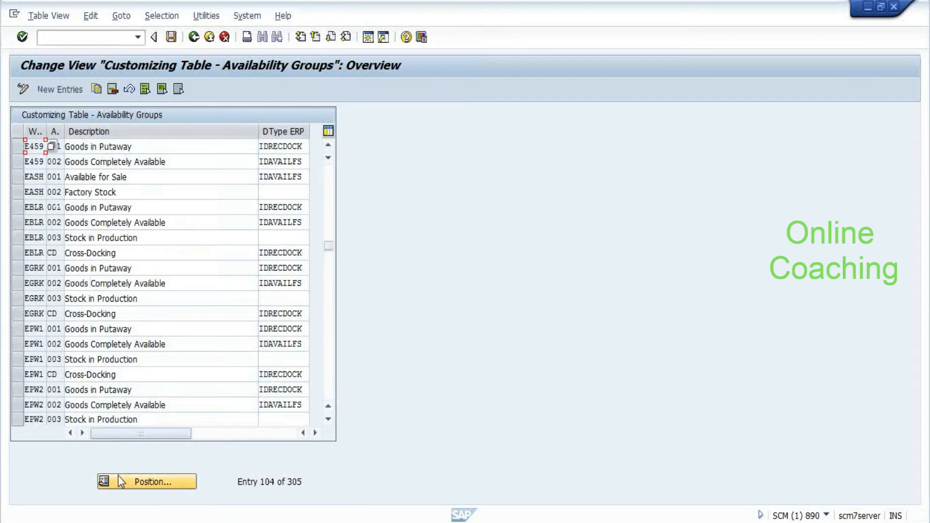
left_click(193, 36)
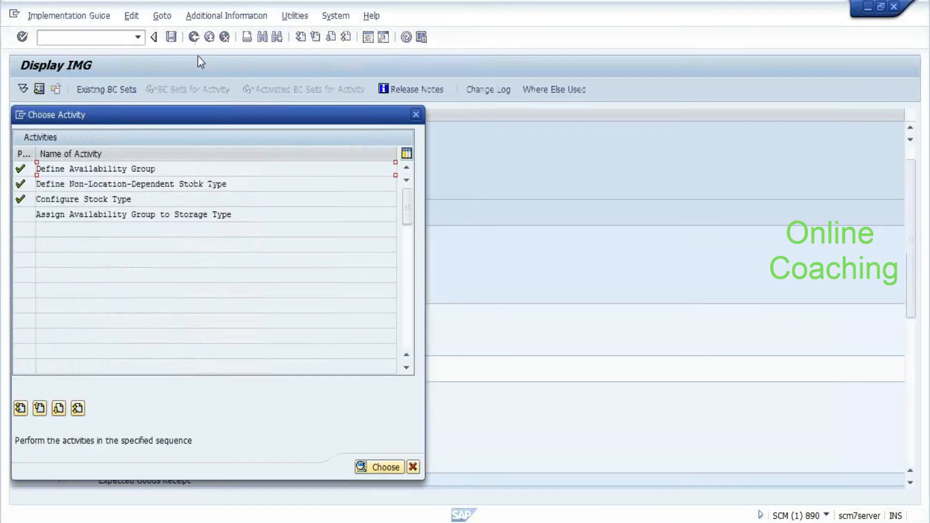
double_click(183, 213)
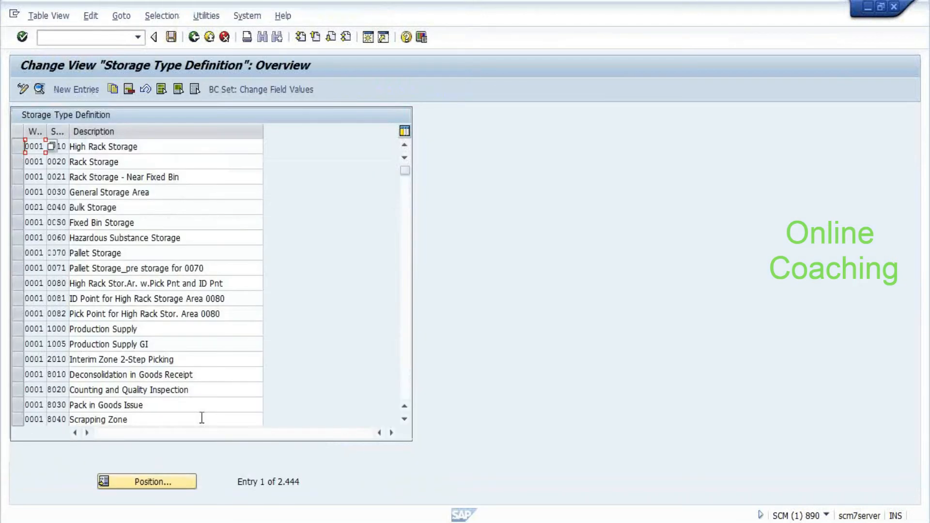
Check the Availability Group value of E459's Fixed Bin Storage type
left_click(156, 483)
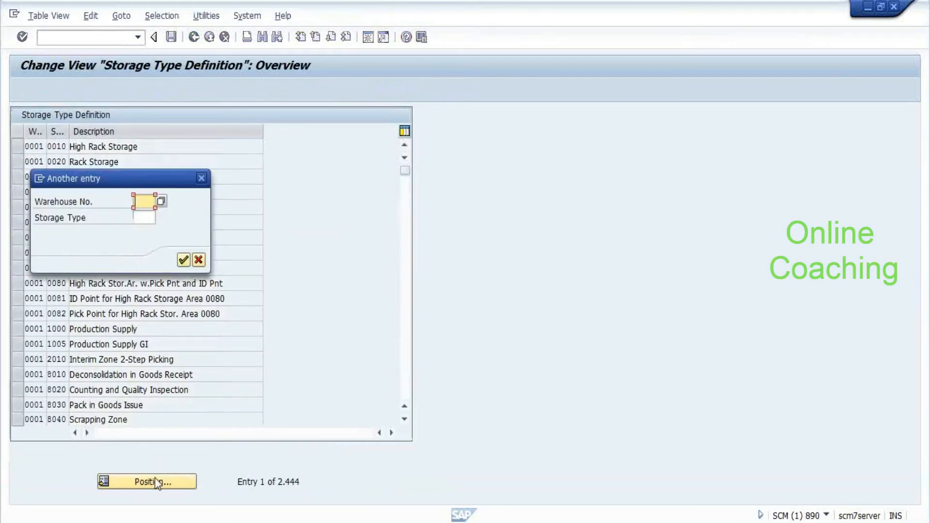
key("Return")
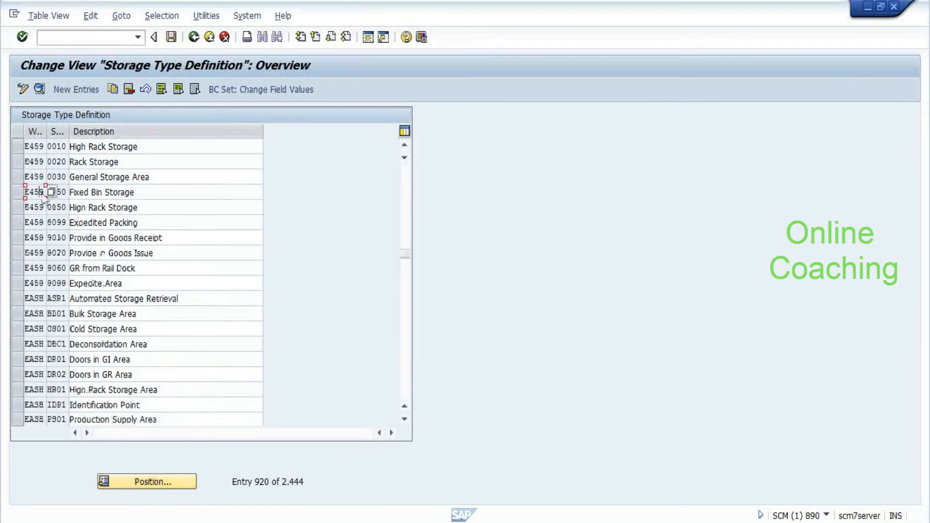
double_click(42, 194)
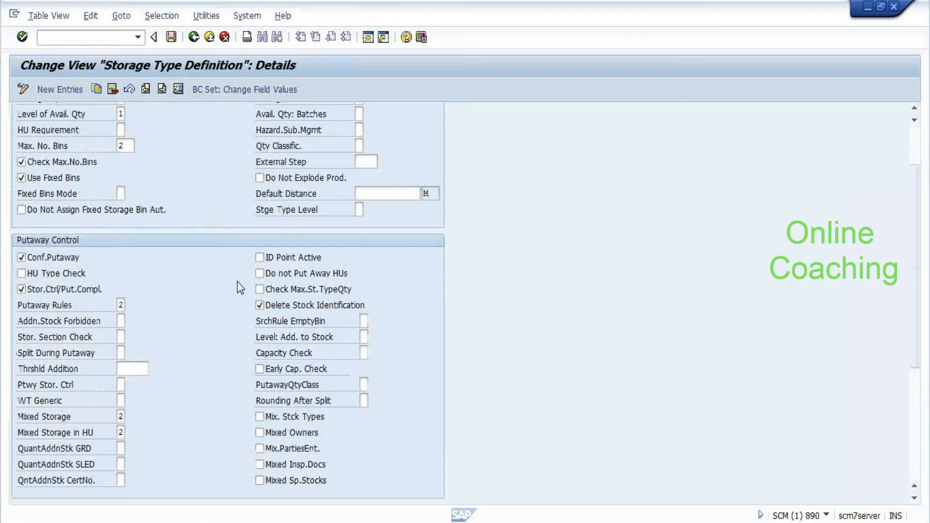
scroll(237, 286, "down", 5)
left_click(124, 406)
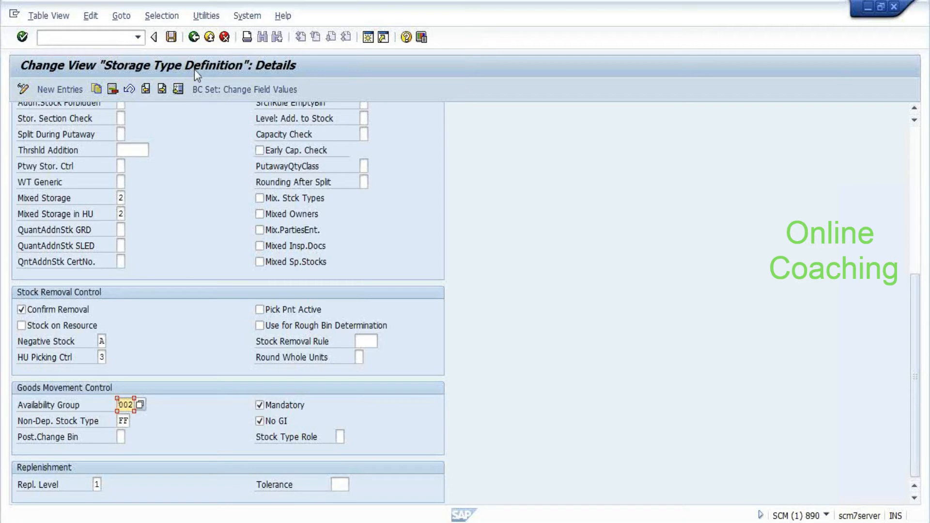
left_click(194, 39)
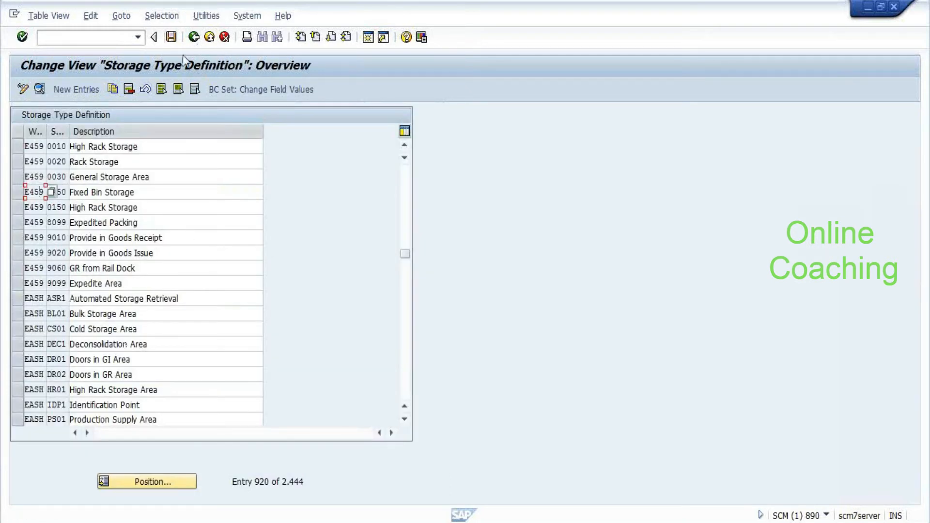
Open the EWM stock types table and position it on warehouse E459
left_click(195, 39)
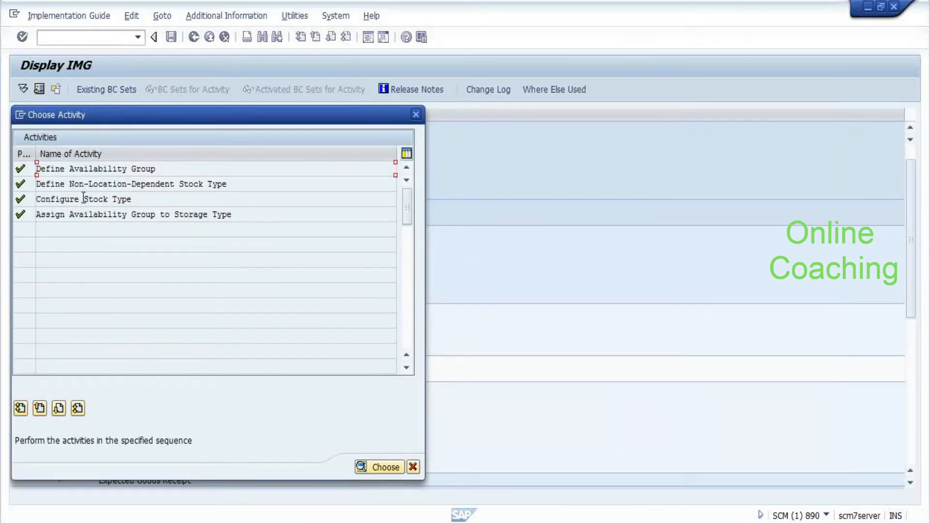
double_click(79, 217)
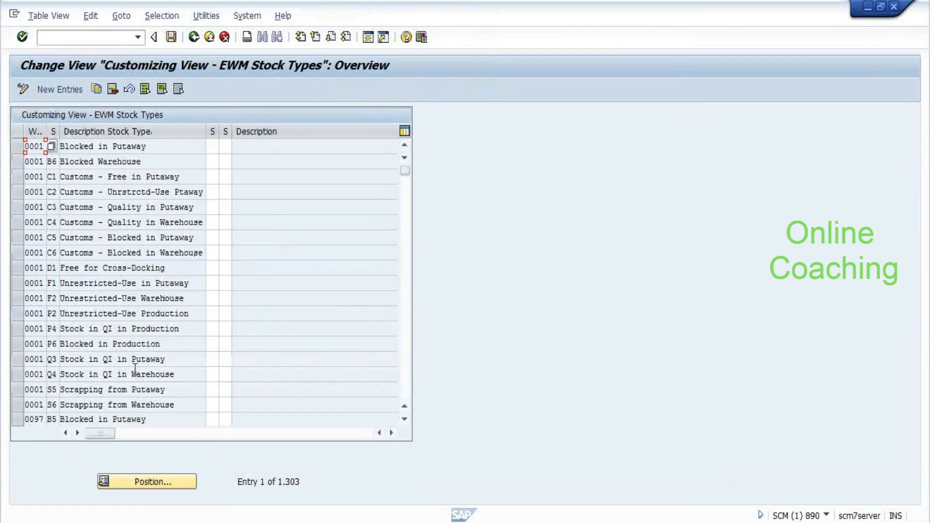
left_click(142, 483)
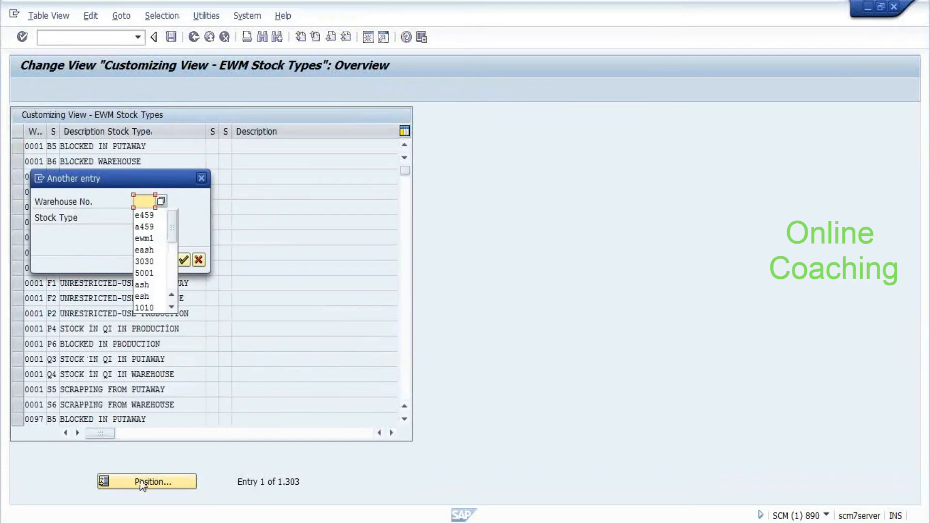
left_click(144, 214)
key("Return")
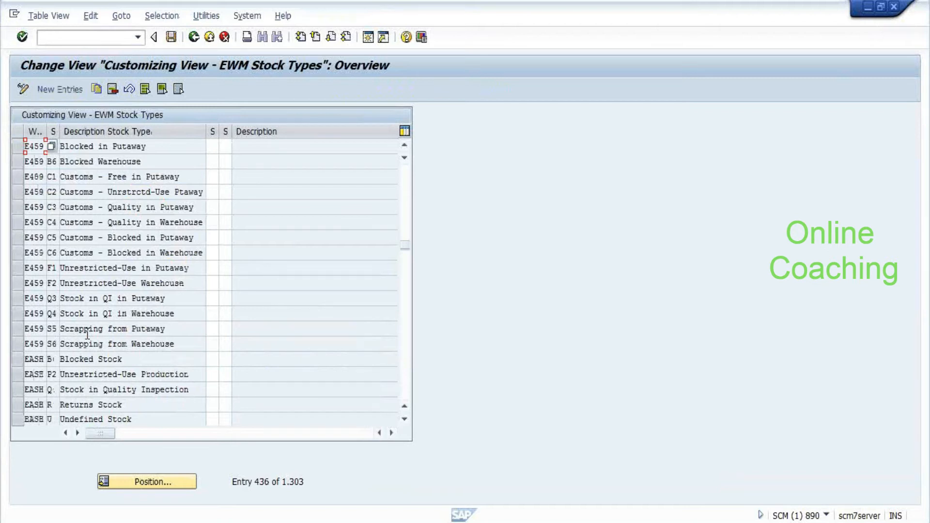
Mark E459 stock types F1 and F2, scroll their columns, then go back to Choose Activity
left_click(18, 271)
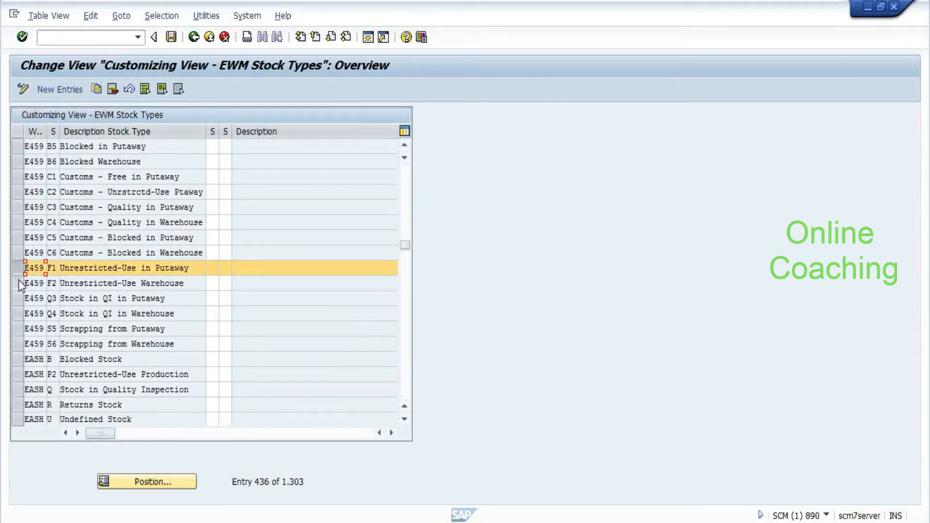
left_click(18, 283)
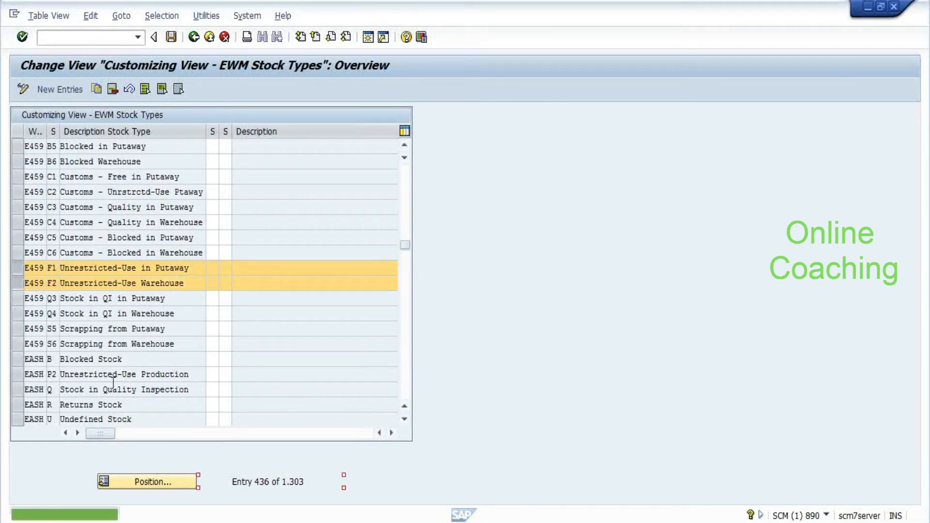
mouse_move(100, 433)
left_mouse_down()
mouse_move(180, 441)
mouse_move(112, 436)
left_mouse_up()
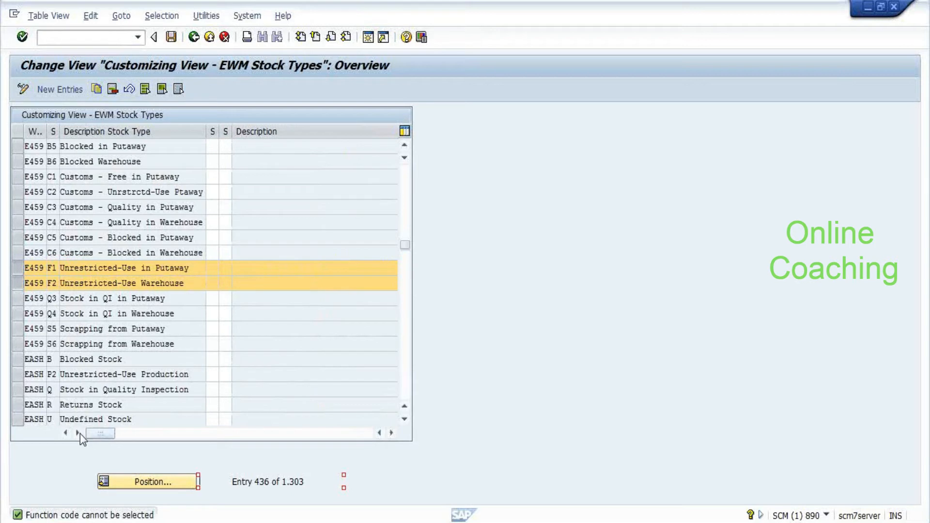
key("alt+t")
left_click(147, 264)
key("shift+F3")
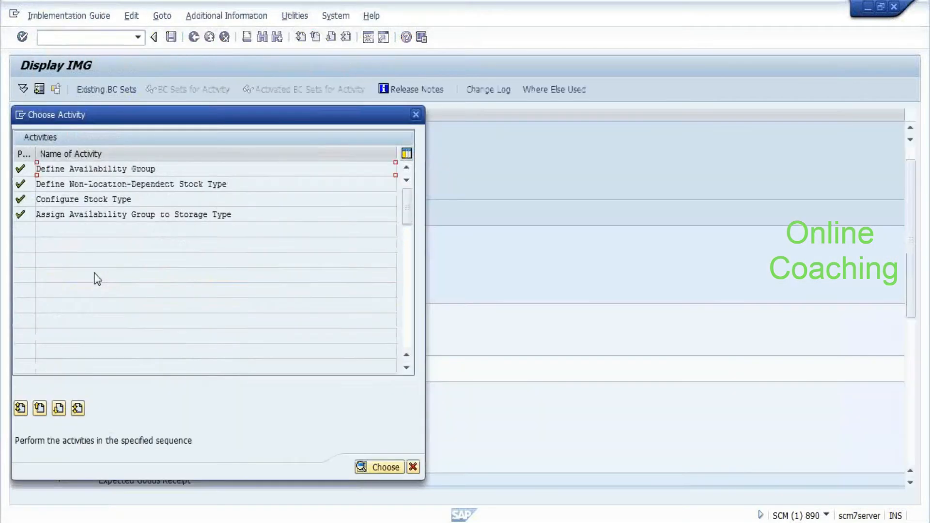
Position the storage type table on E459 / 0050 and open the 0050 Fixed Bin Storage details
double_click(103, 218)
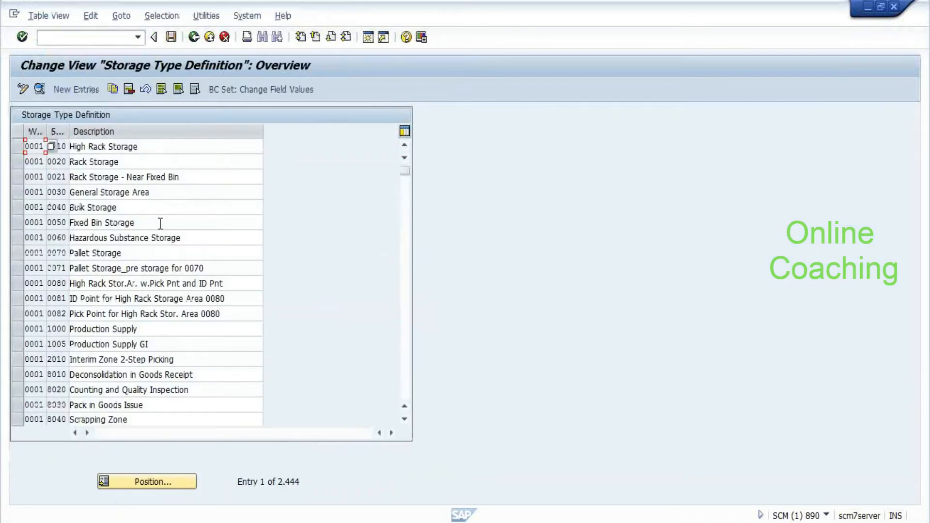
left_click(128, 484)
key("Tab")
type("0050")
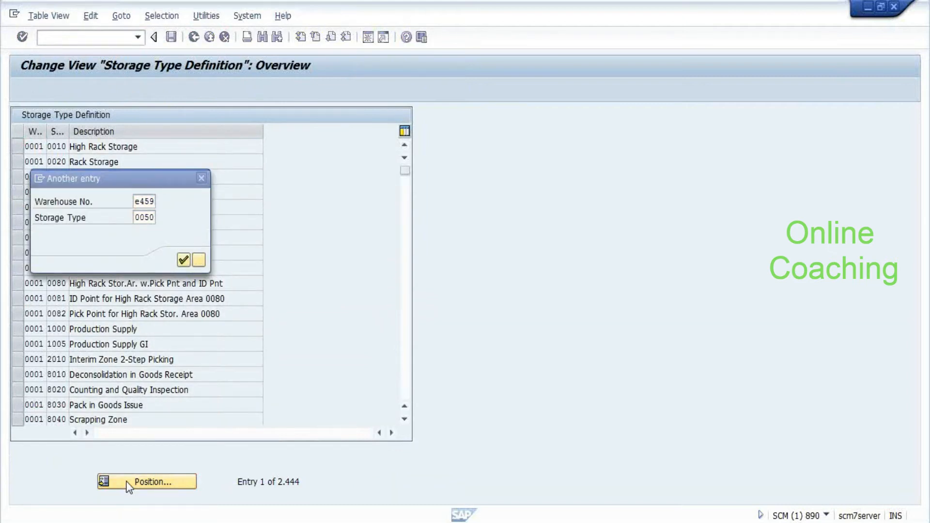
key("Return")
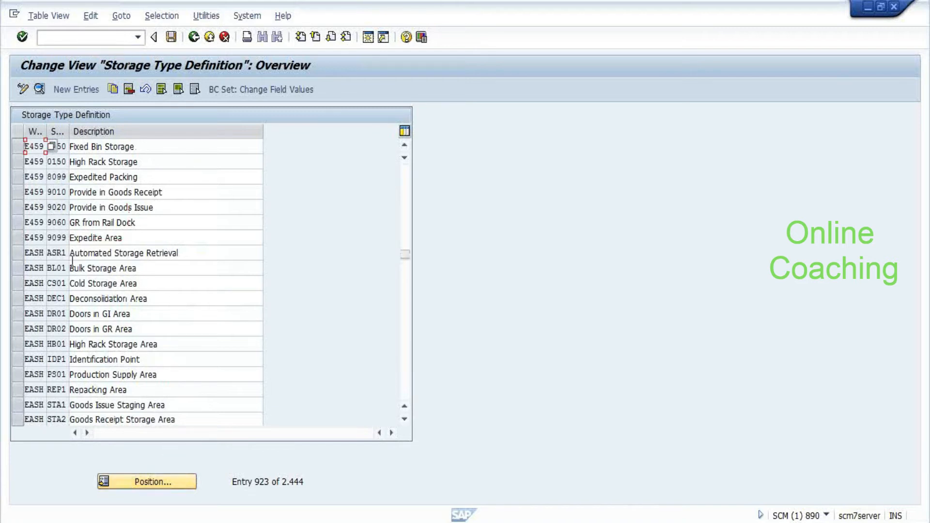
left_click(57, 177)
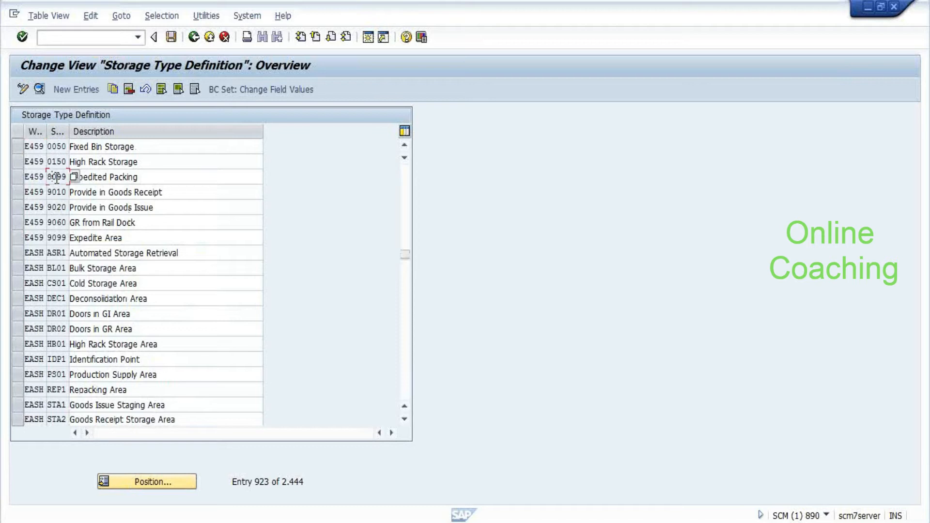
left_click(58, 145)
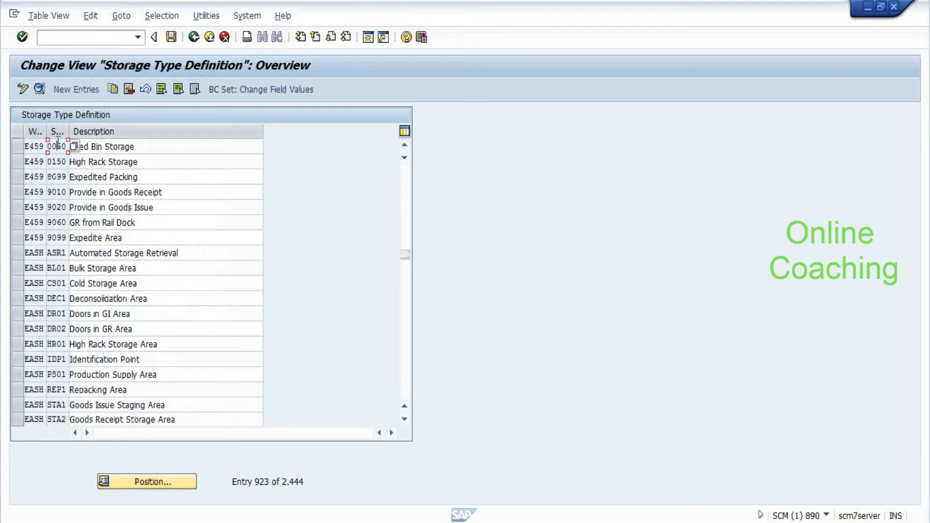
double_click(57, 145)
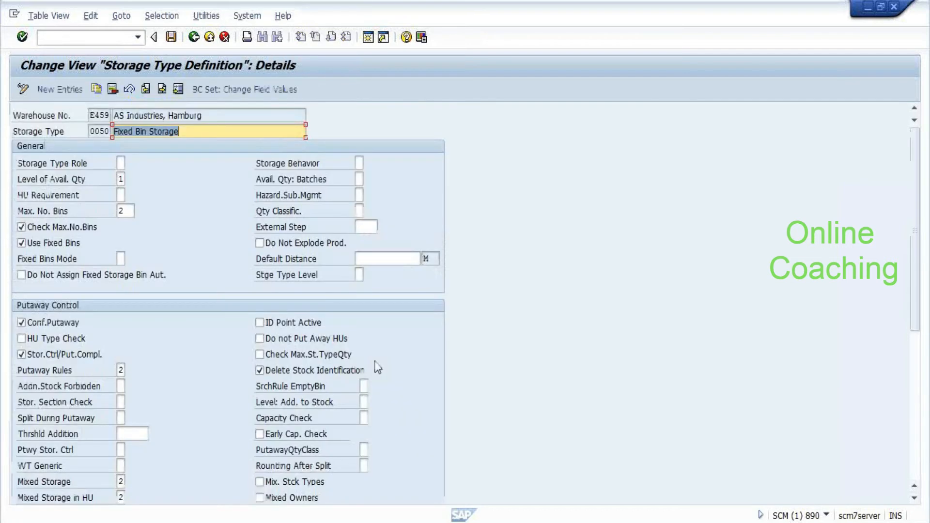
scroll(376, 365, "down", 6)
left_click(126, 405)
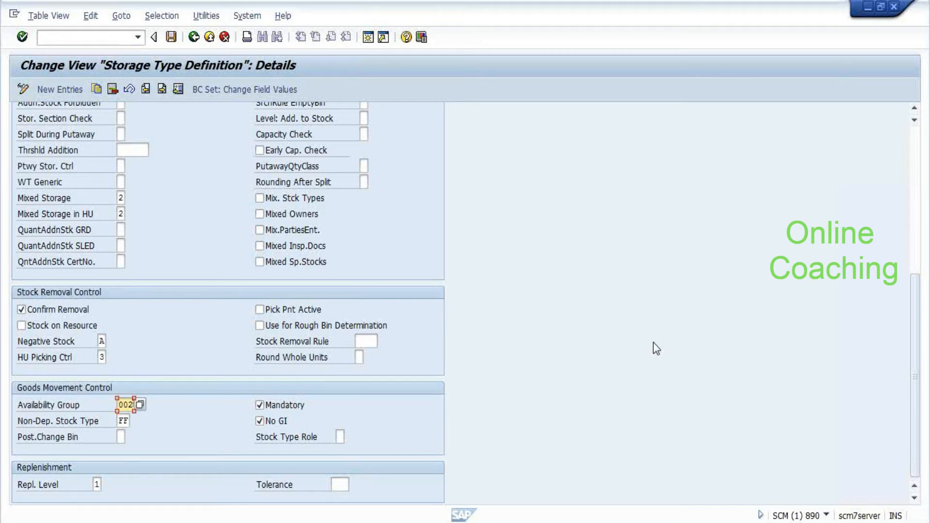
scroll(334, 281, "up", 6)
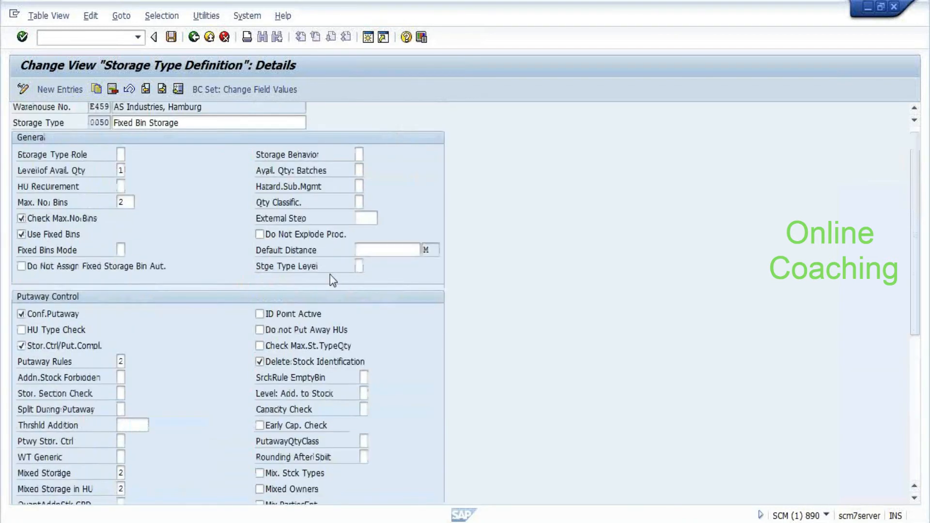
scroll(330, 274, "up", 1)
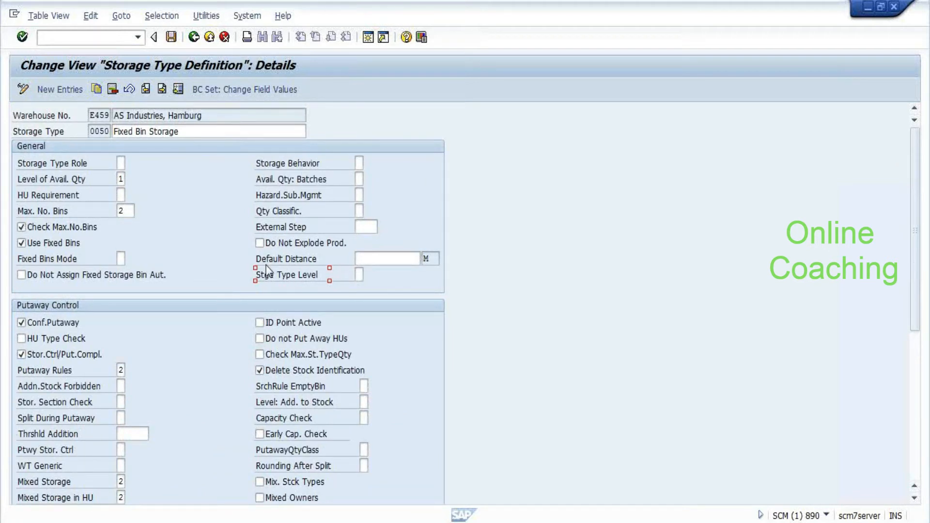
type("/o/scwm/ma")
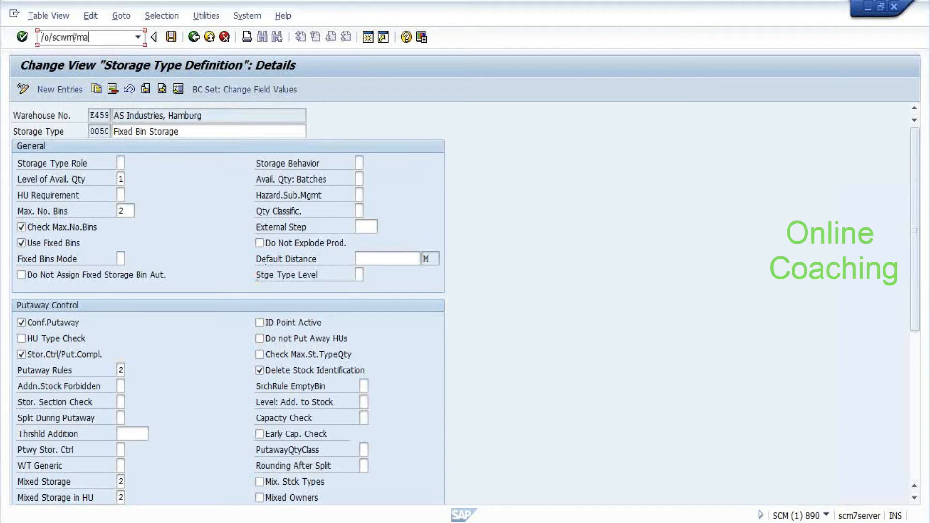
Open /MAT1 for product 2500 and search the available parties entitled to dispose
type("t1")
key("Return")
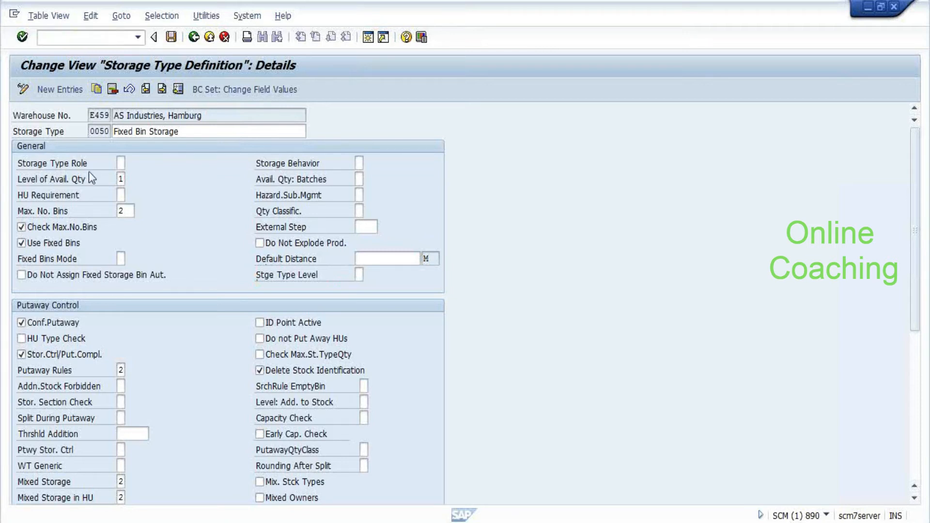
type("2500")
key("Tab")
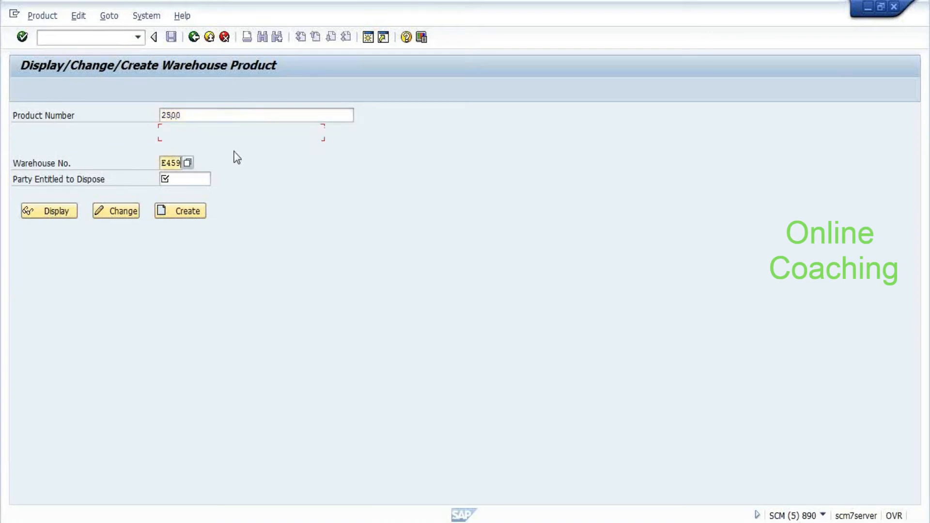
key("Tab")
key("Return")
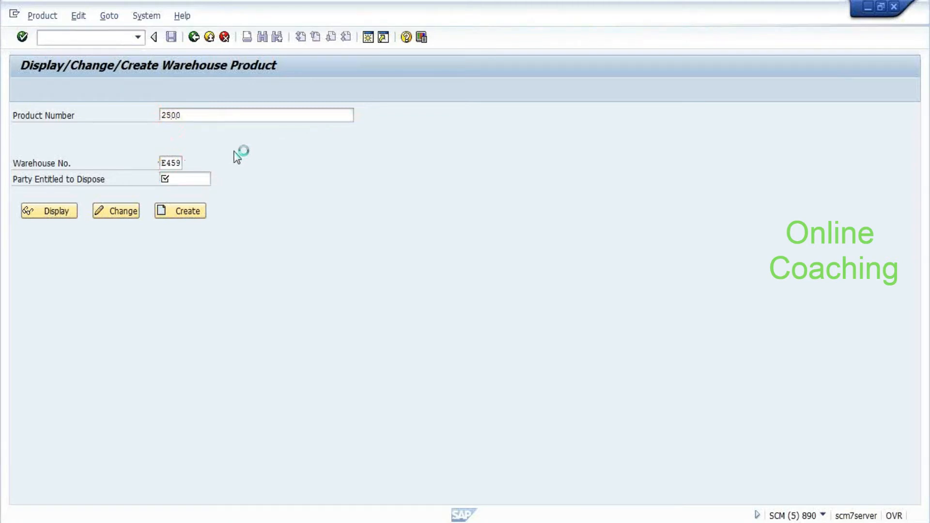
key("Return")
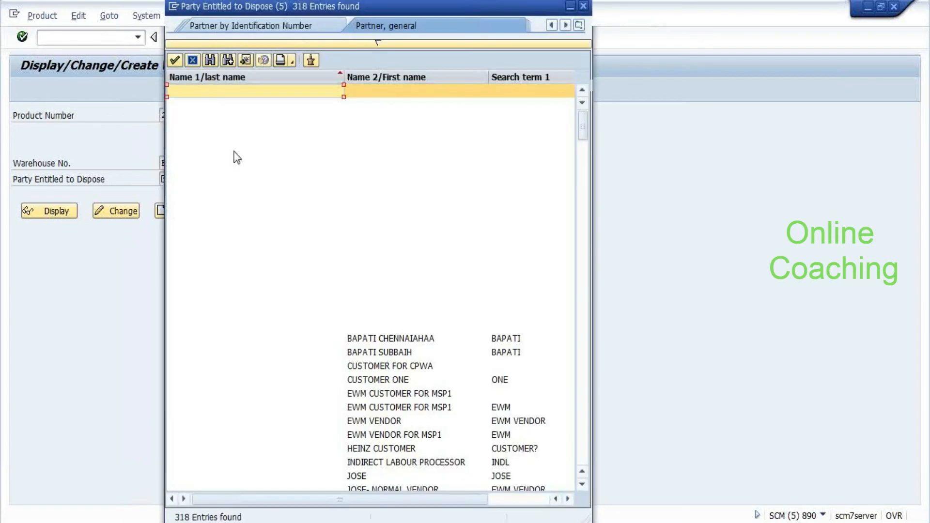
key("Escape")
Correct the party entitled to dispose to PLA459 and validate it
key("BackSpace")
key("BackSpace")
key("BackSpace")
type("pla49")
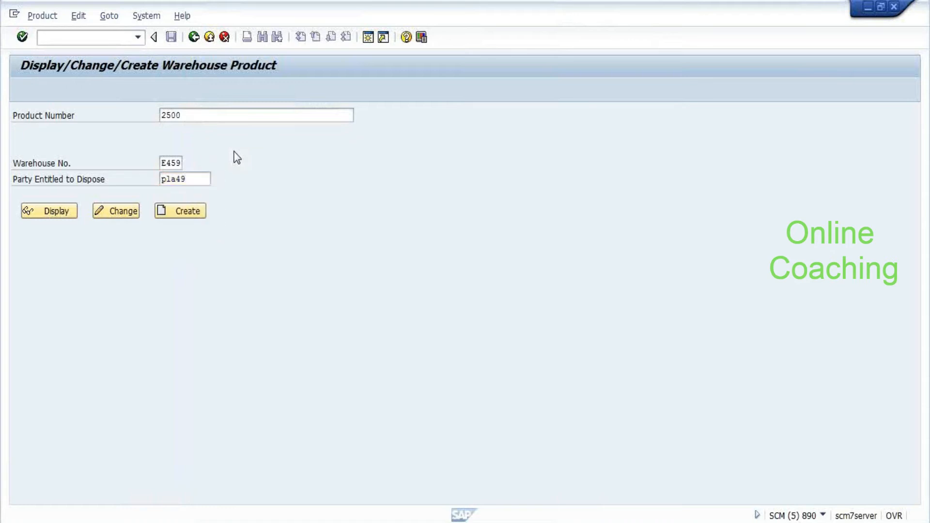
key("Return")
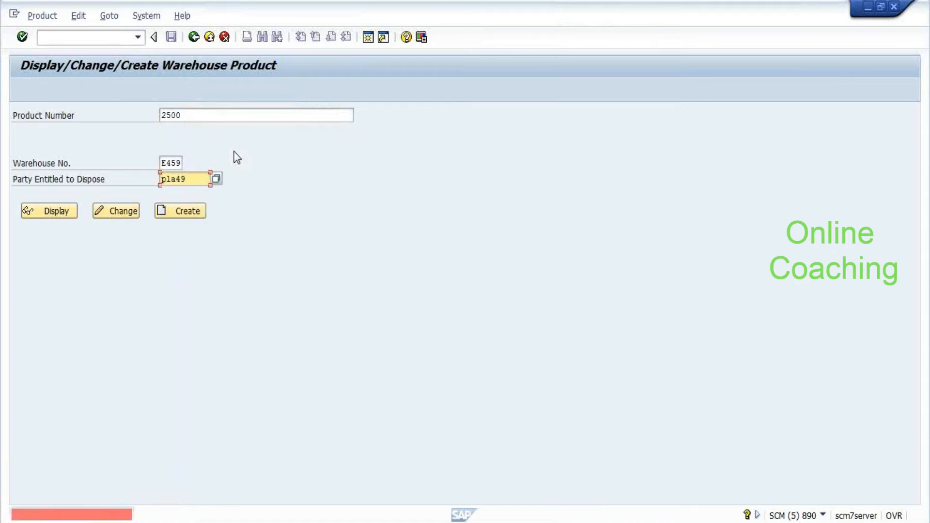
left_click(180, 179)
type("4")
key("Return")
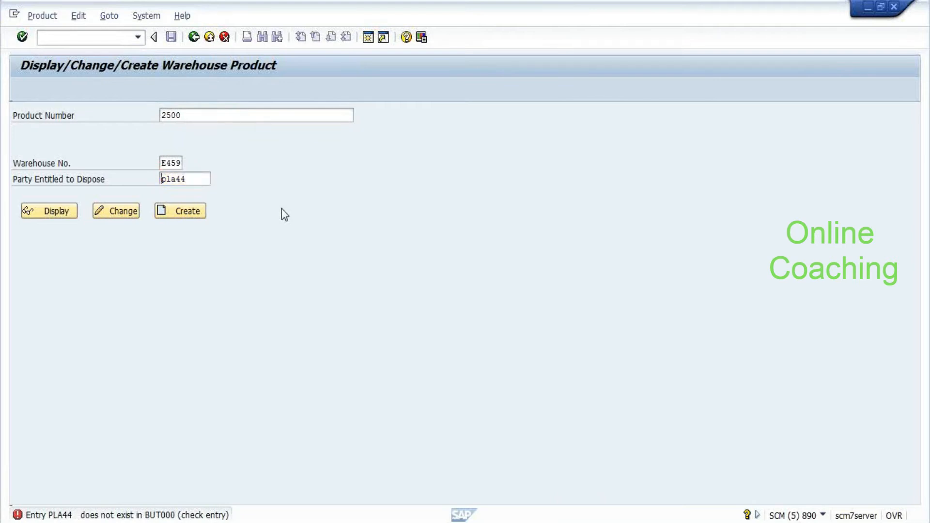
left_click(203, 178)
key("BackSpace")
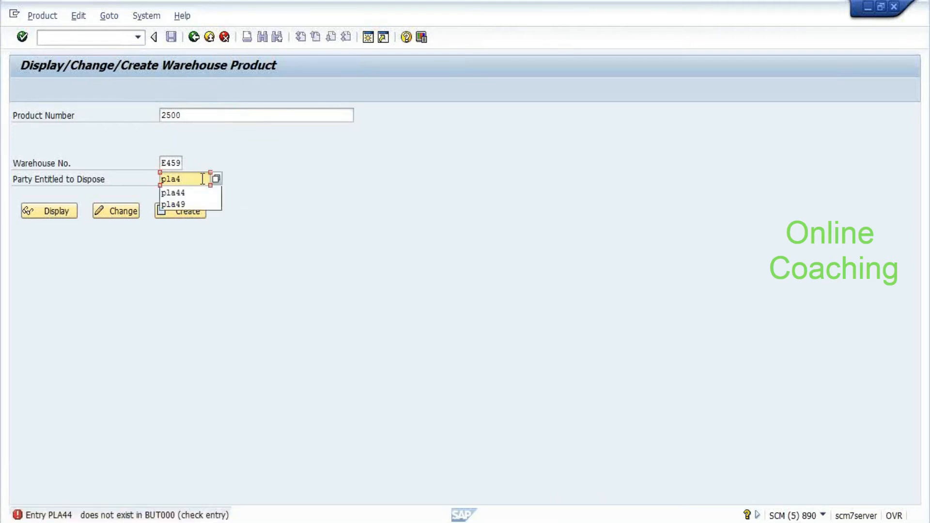
type("59")
key("Return")
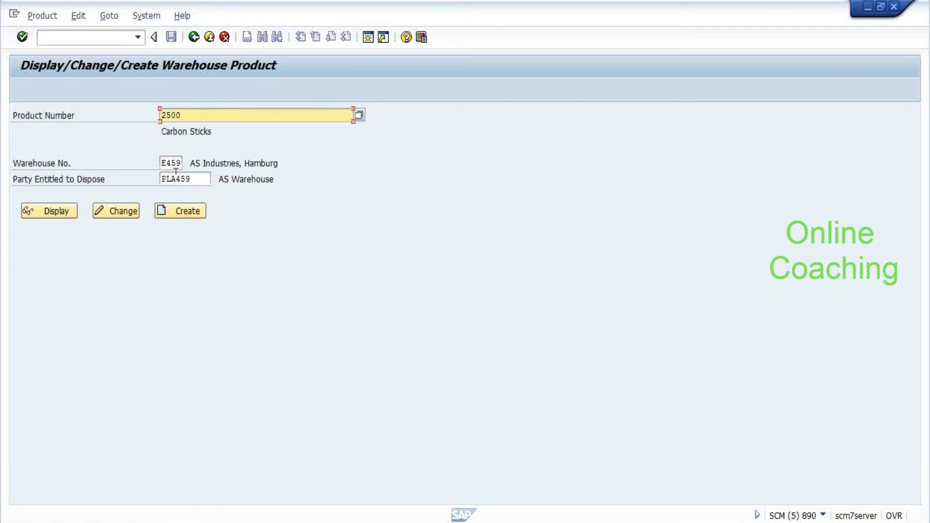
left_click(196, 179)
key("alt+Tab")
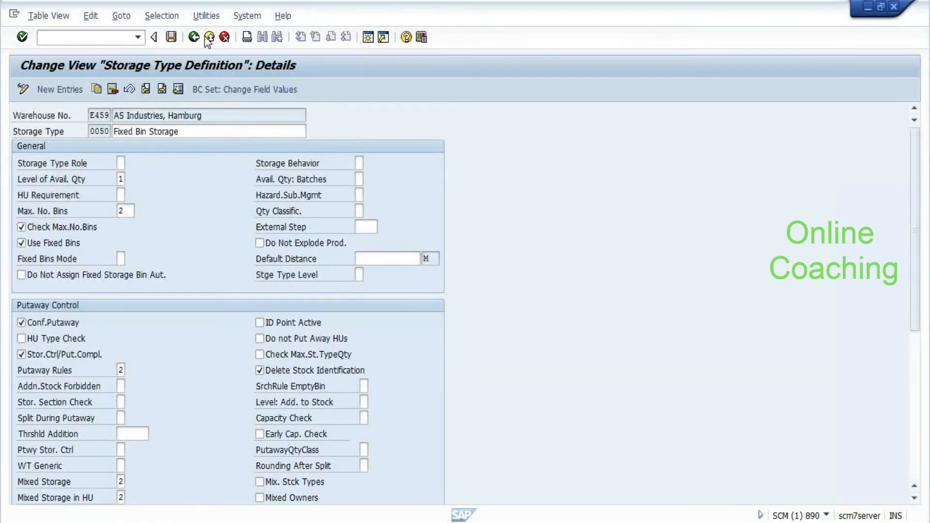
Exit the 0050 storage type settings and run Assign Warehouse Numbers under EWM Master Data
left_click(209, 37)
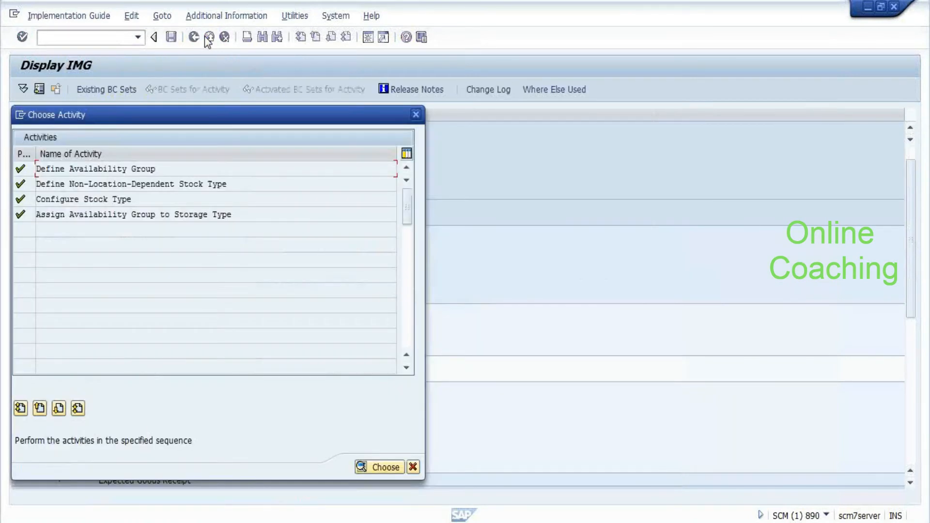
key("Escape")
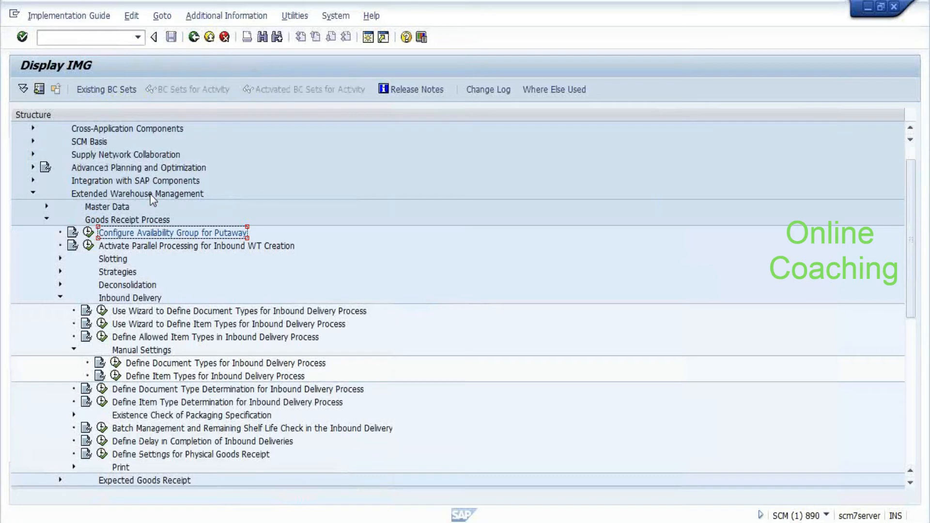
double_click(114, 207)
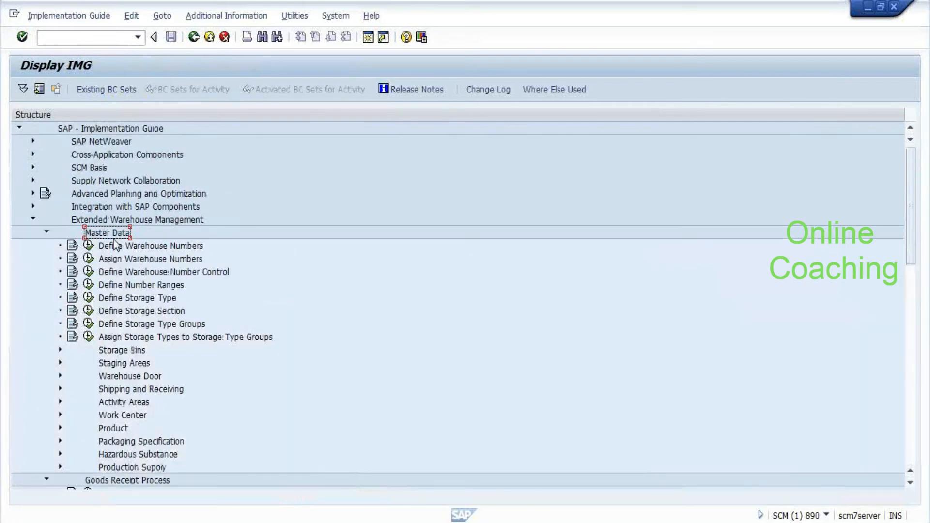
left_click(88, 258)
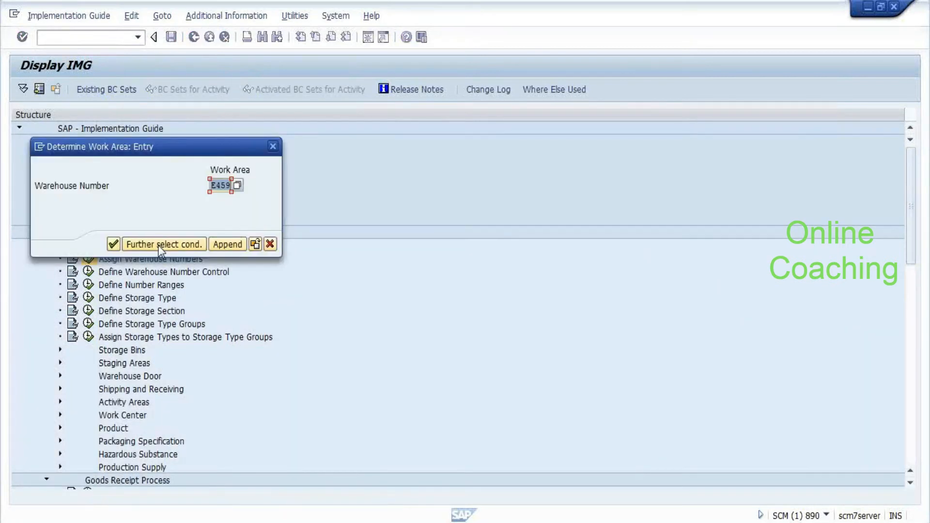
Paste PLA459 as E459's default party entitled to dispose, save, and go back to Display IMG
left_click(113, 245)
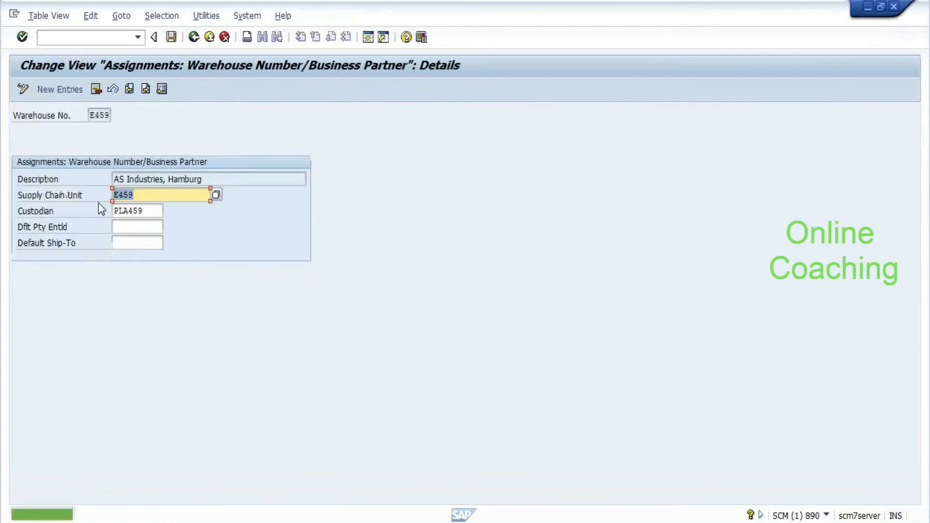
key("Tab")
key("ctrl+c")
left_click(120, 226)
key("ctrl+v")
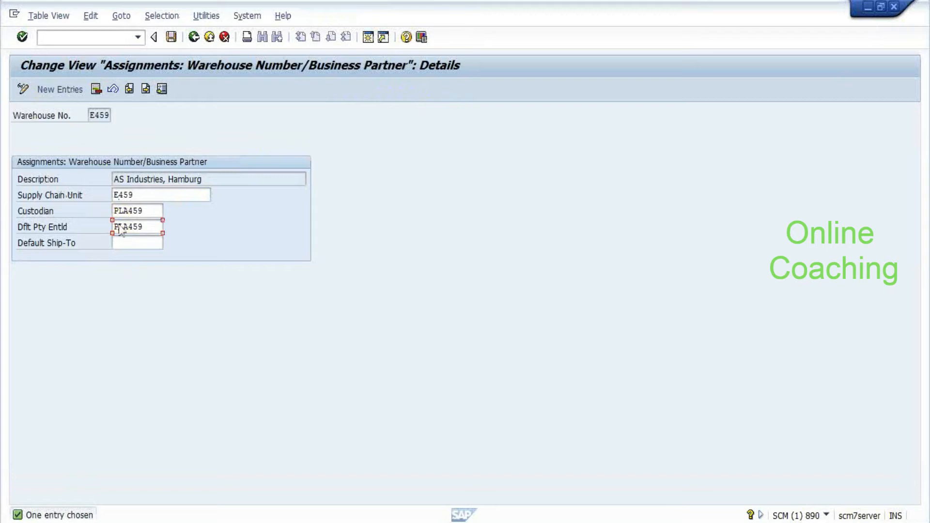
key("Return")
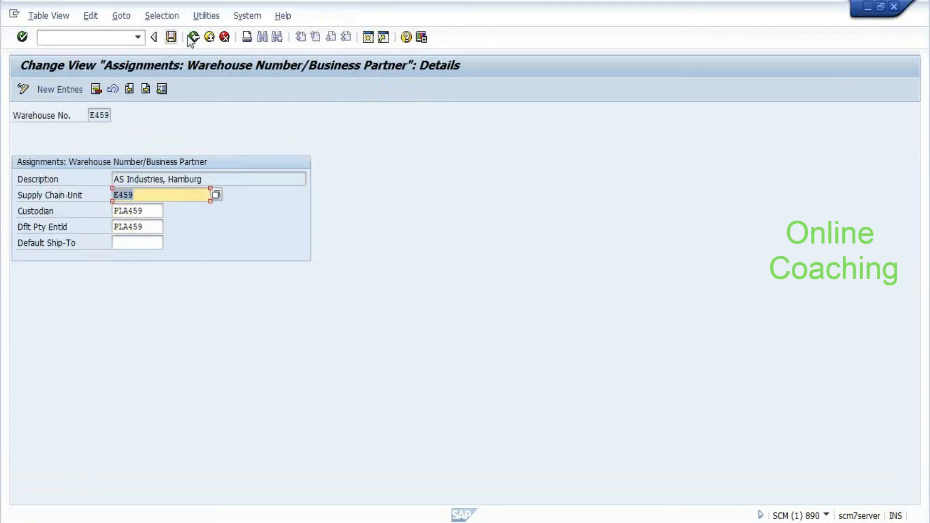
left_click(171, 37)
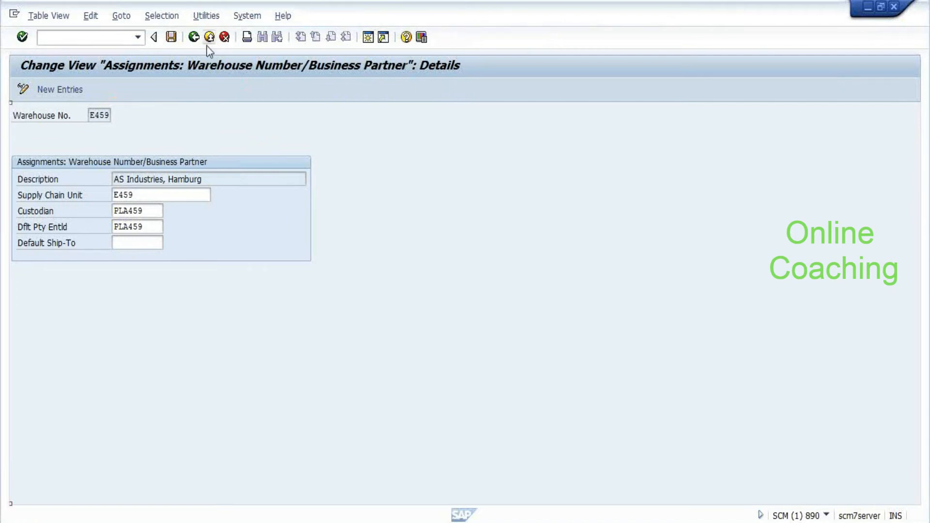
left_click(194, 37)
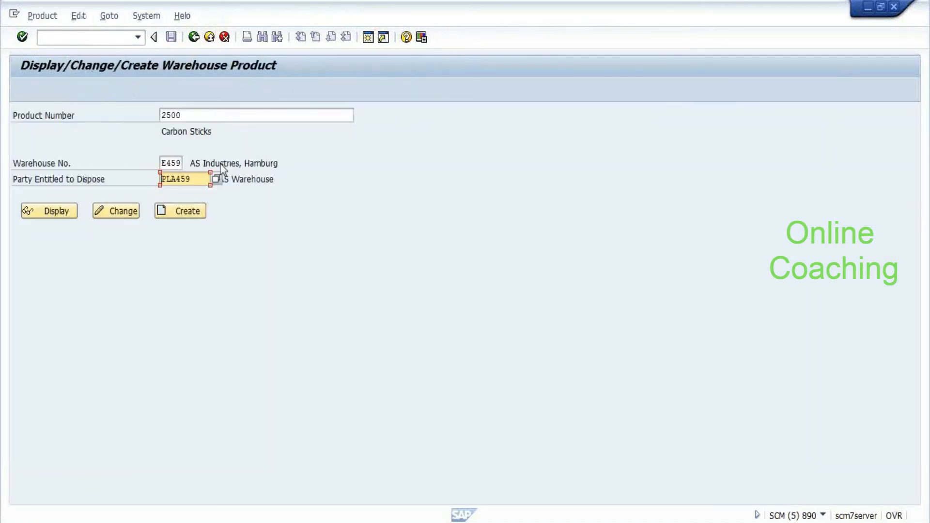
Display product 2500 in E459 and review its warehouse data, putaway control 0030
left_click(49, 213)
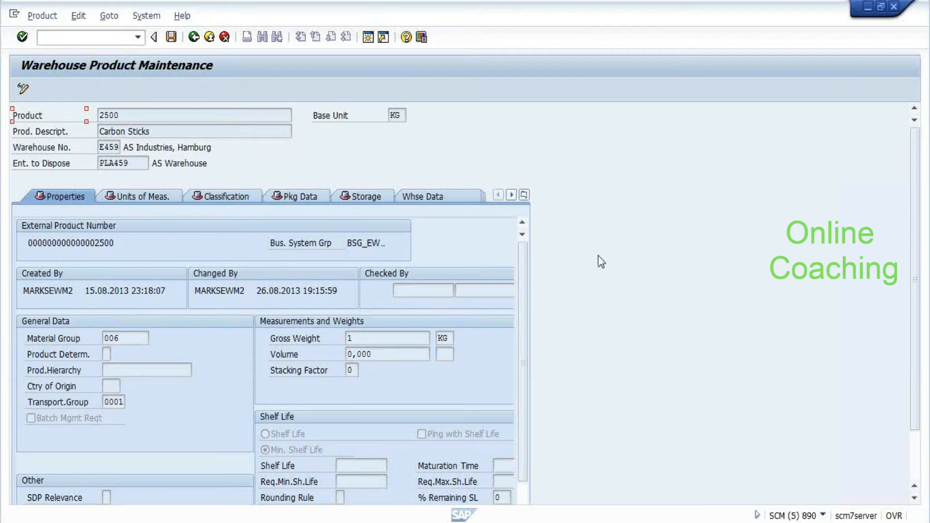
scroll(625, 368, "down", 3)
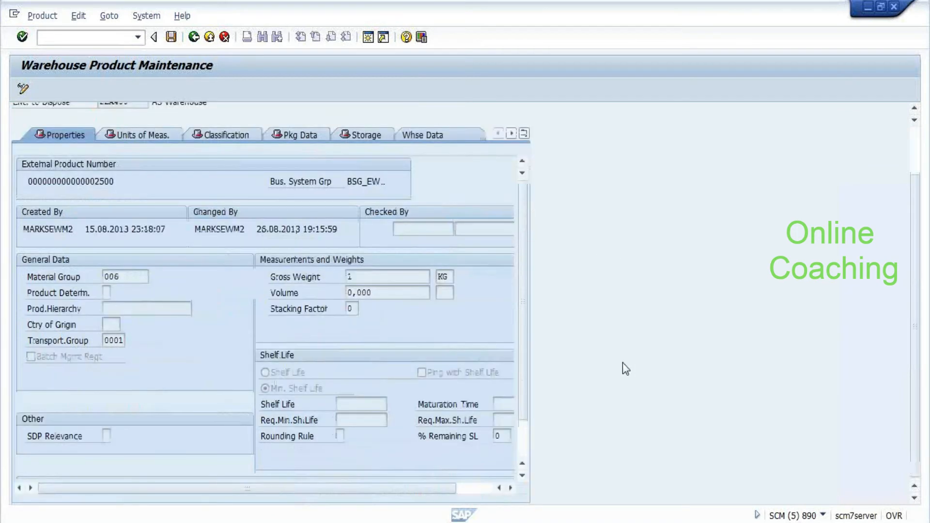
scroll(481, 263, "up", 3)
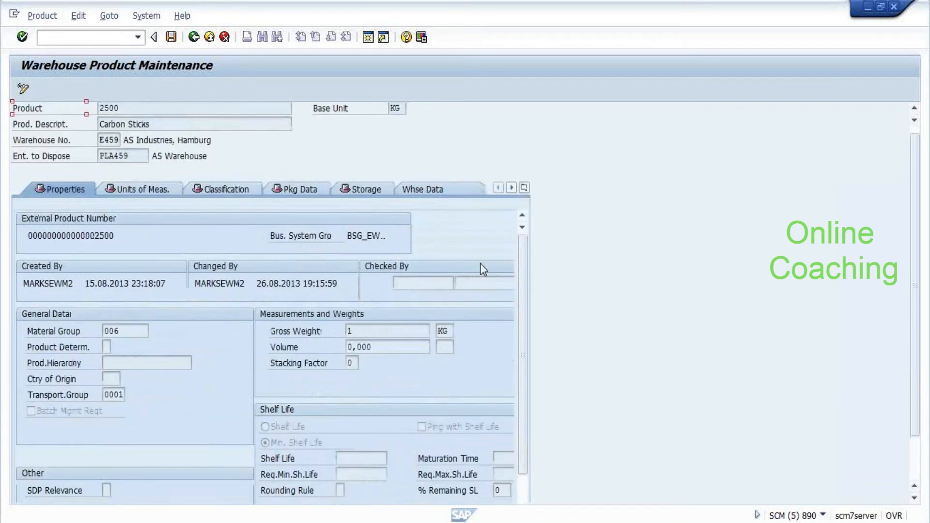
scroll(481, 263, "up", 1)
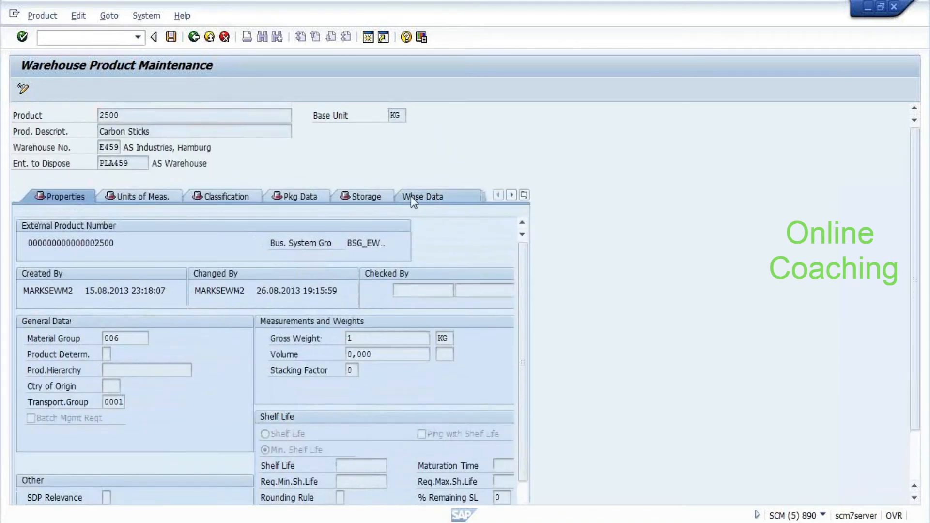
left_click(411, 196)
scroll(615, 208, "down", 3)
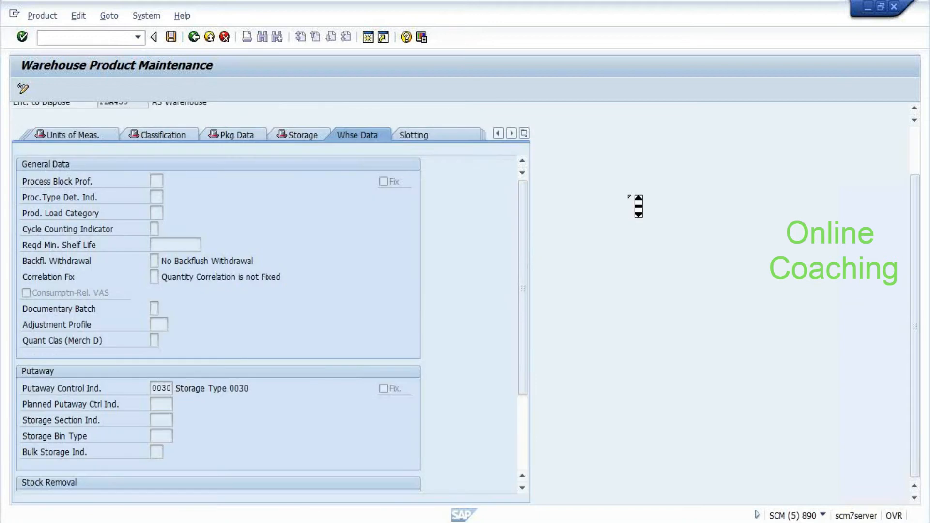
scroll(526, 460, "down", 2)
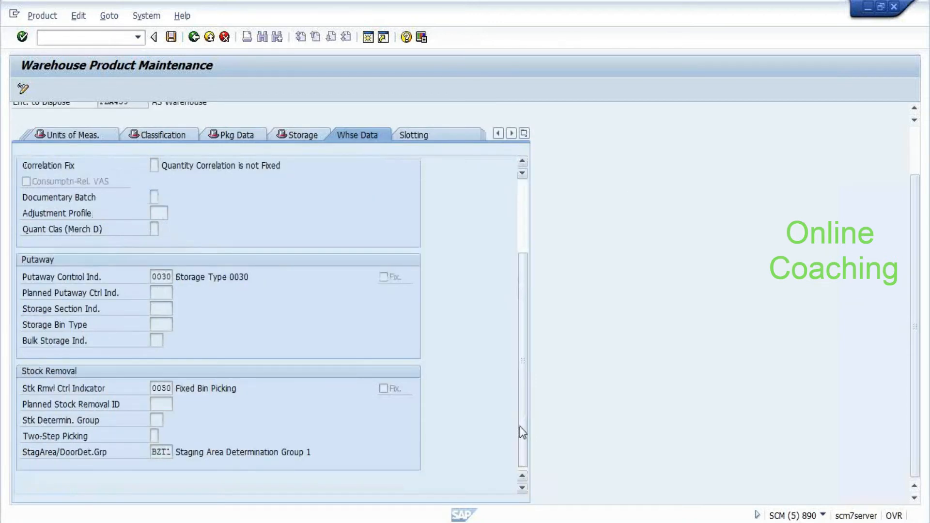
left_click_drag(519, 426, 436, 129)
Review the product's storage type 0050 data and its storage settings
left_click(524, 133)
left_click(542, 261)
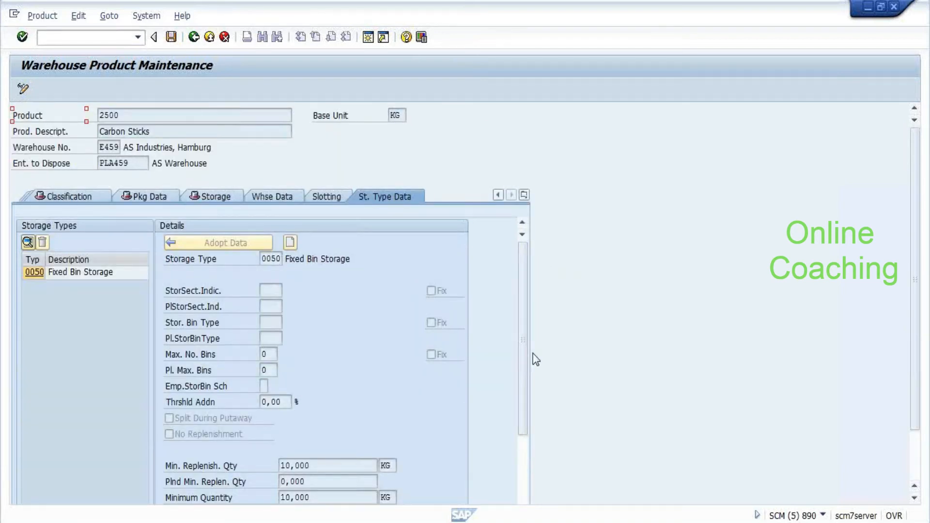
scroll(606, 204, "down", 3)
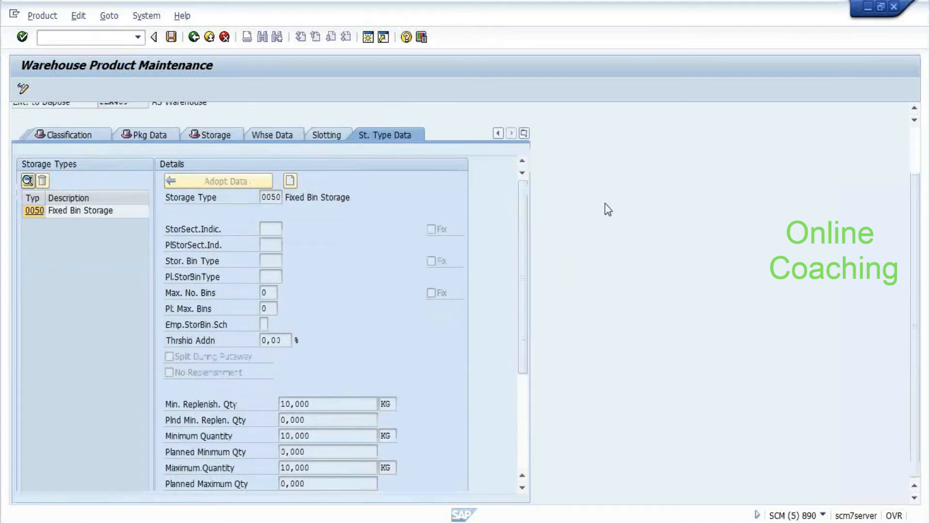
left_click(524, 441)
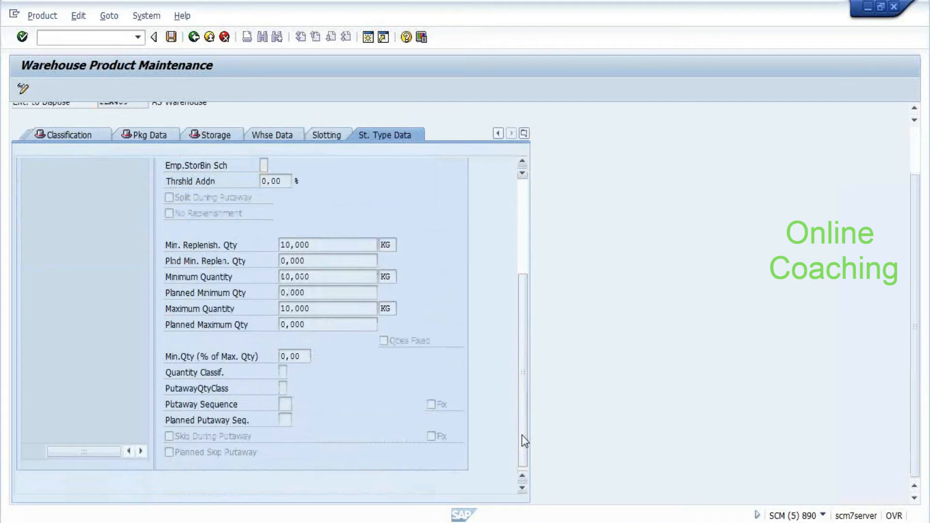
left_click_drag(521, 436, 521, 402)
left_click(280, 135)
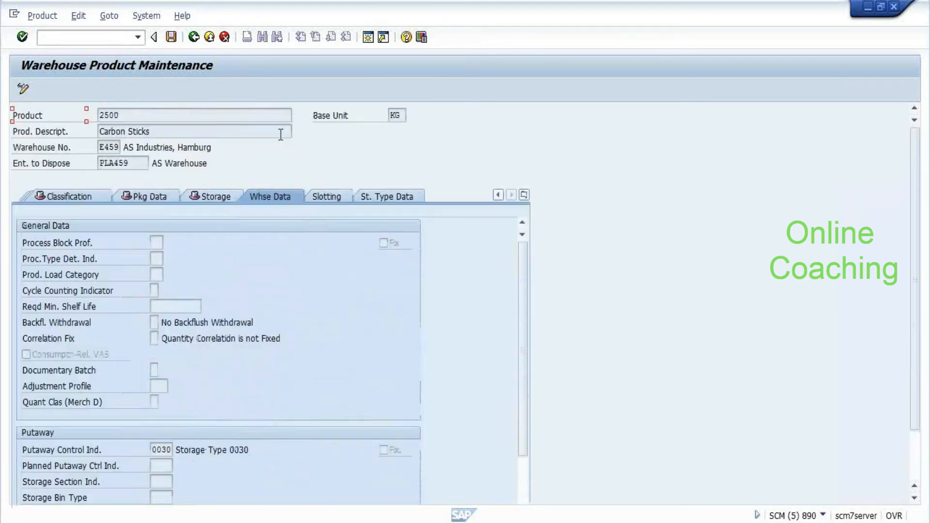
left_click(213, 197)
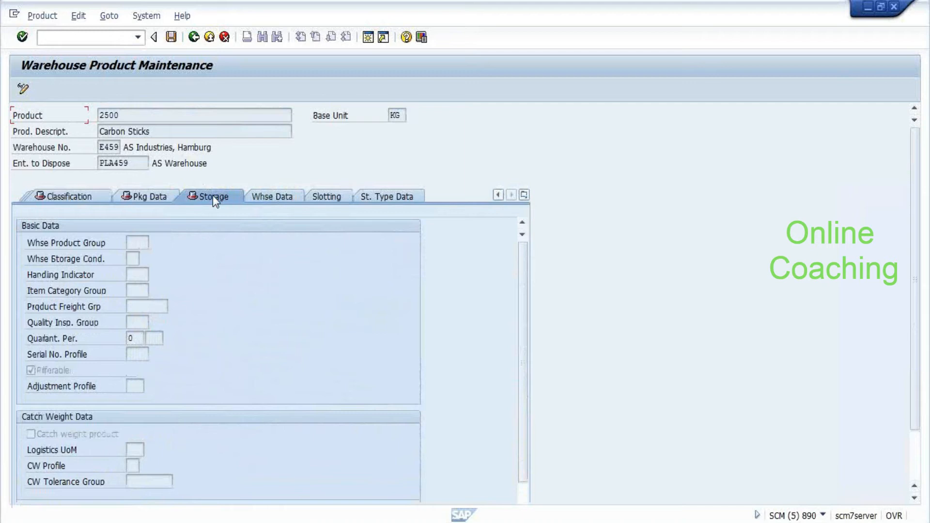
Expand Goods Receipt Process > Strategies to show Storage Type Search and Putaway Rules
left_click(278, 195)
key("alt+Tab")
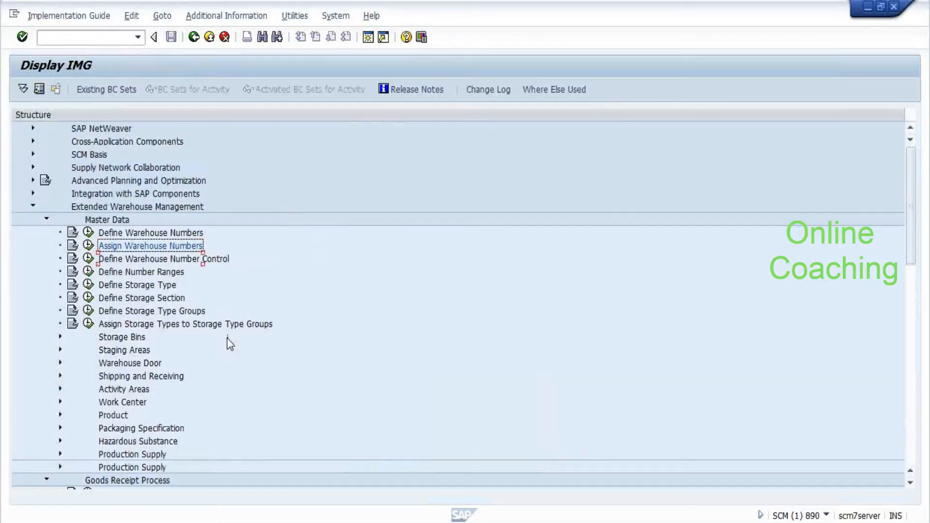
scroll(230, 344, "down", 3)
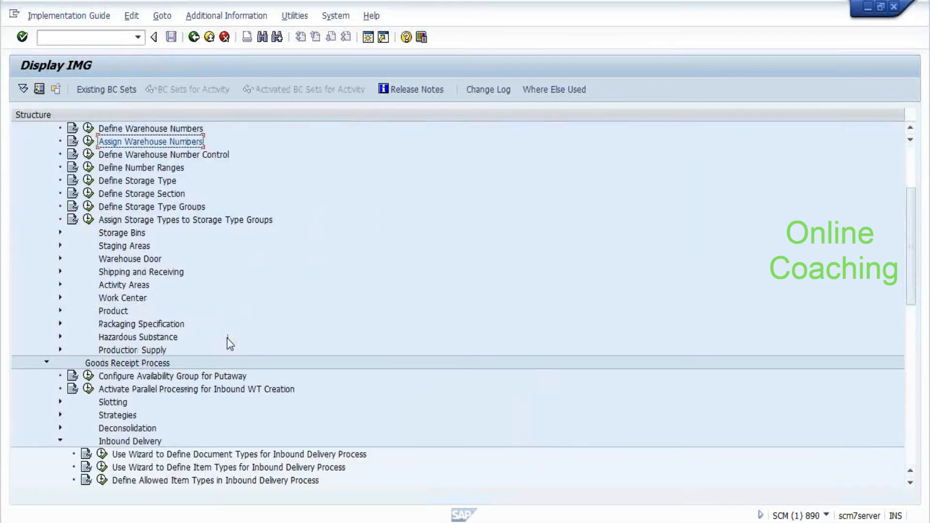
scroll(231, 344, "down", 3)
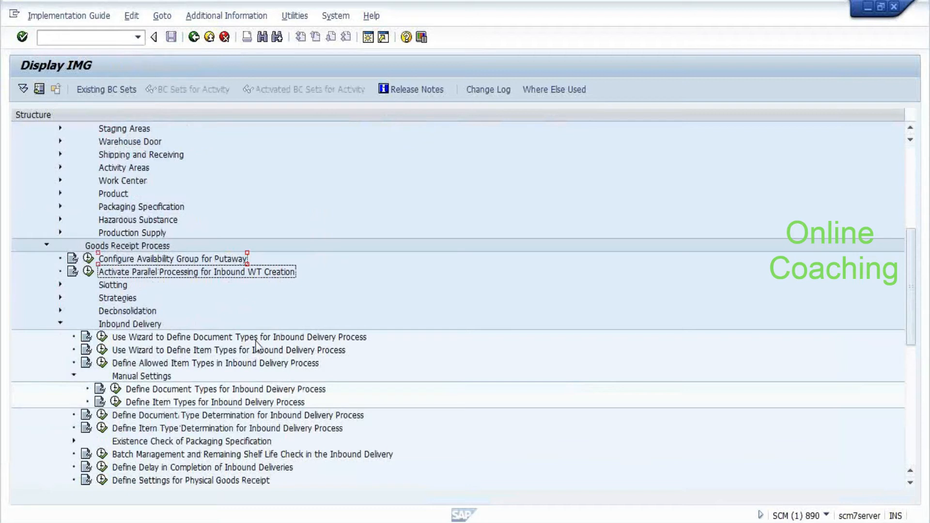
key("Down")
key("Down")
key("Right")
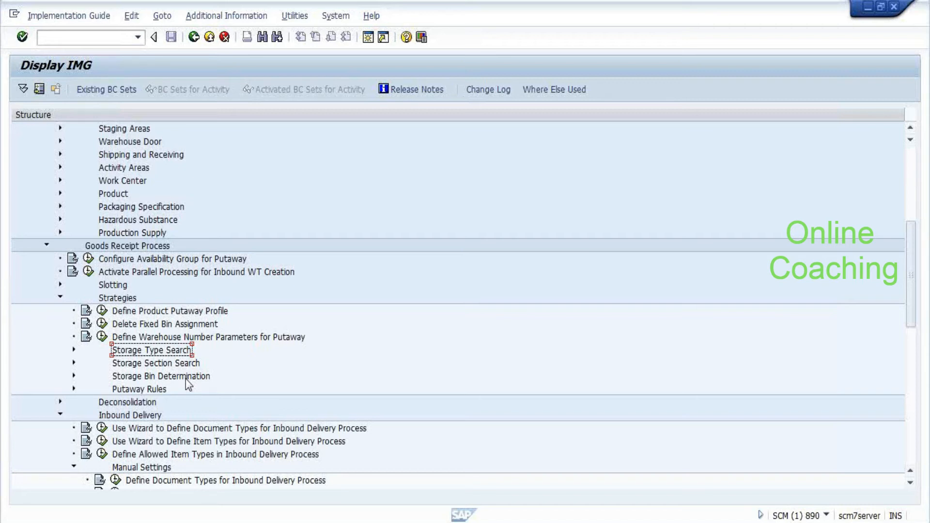
Review E459 order 40's task 48 for product 2500, then submit it with Confirm + Save
key("alt+Tab")
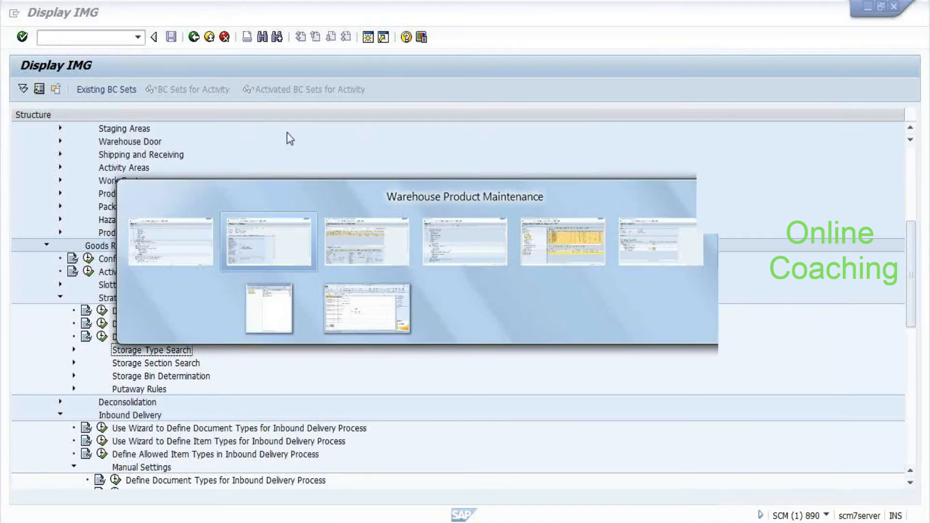
key("alt+Tab")
key("alt+Tab")
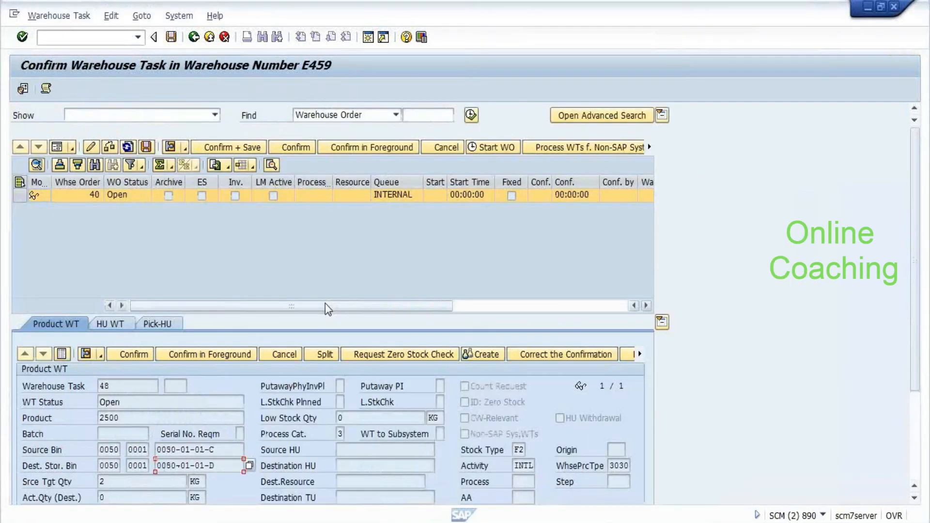
left_click_drag(325, 303, 135, 302)
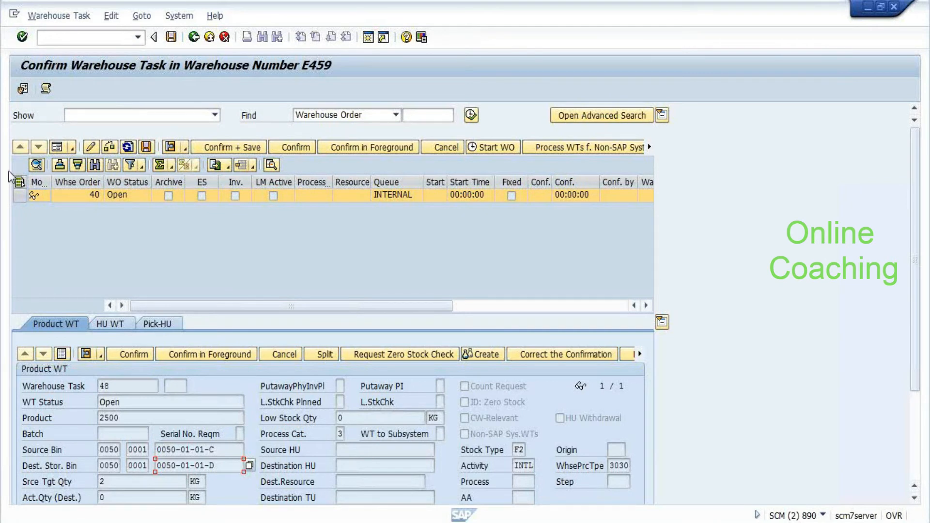
left_click(134, 238)
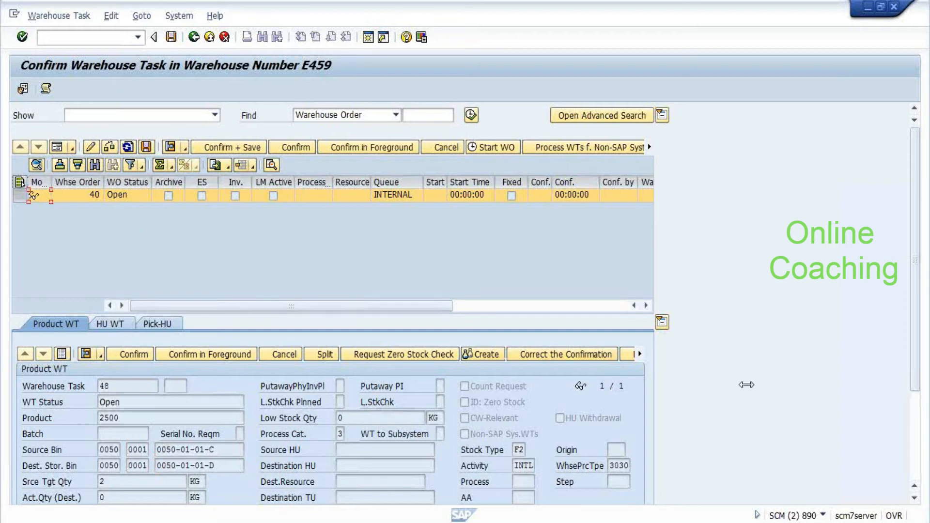
scroll(691, 357, "down", 3)
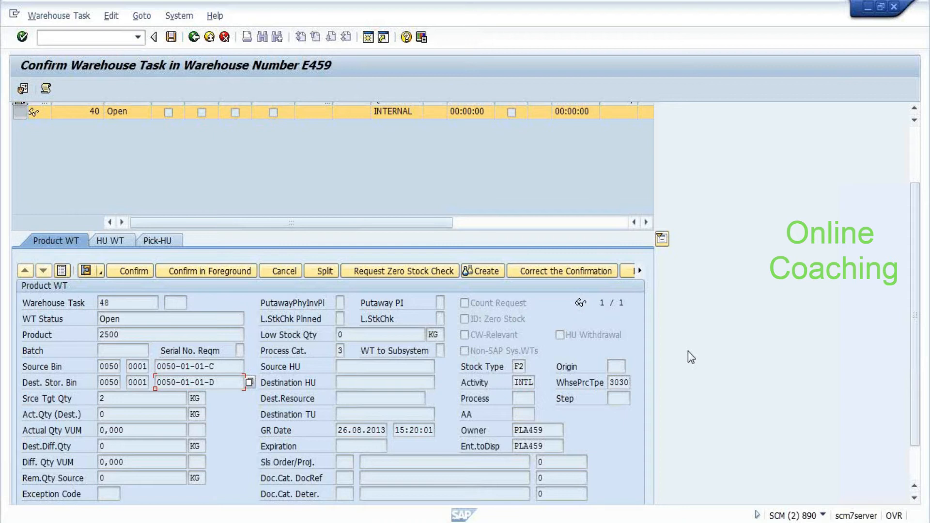
scroll(688, 352, "down", 2)
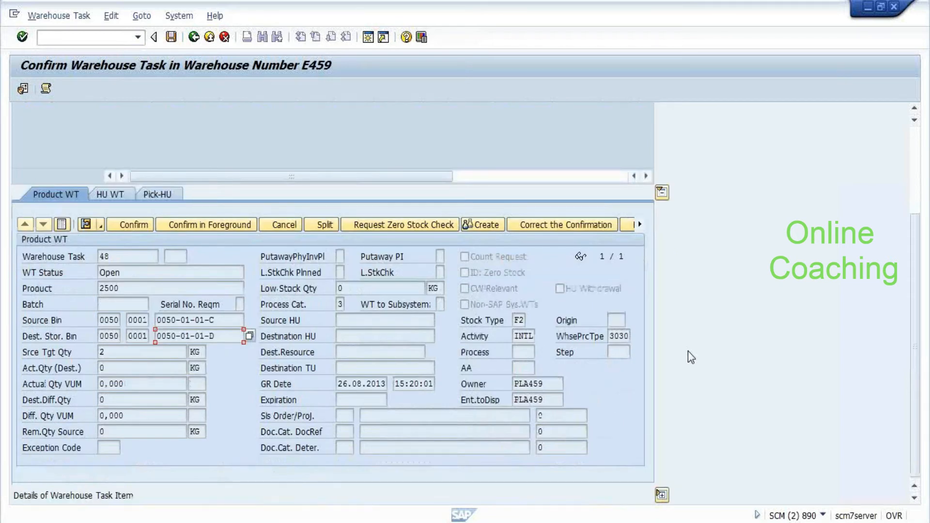
scroll(651, 277, "up", 1)
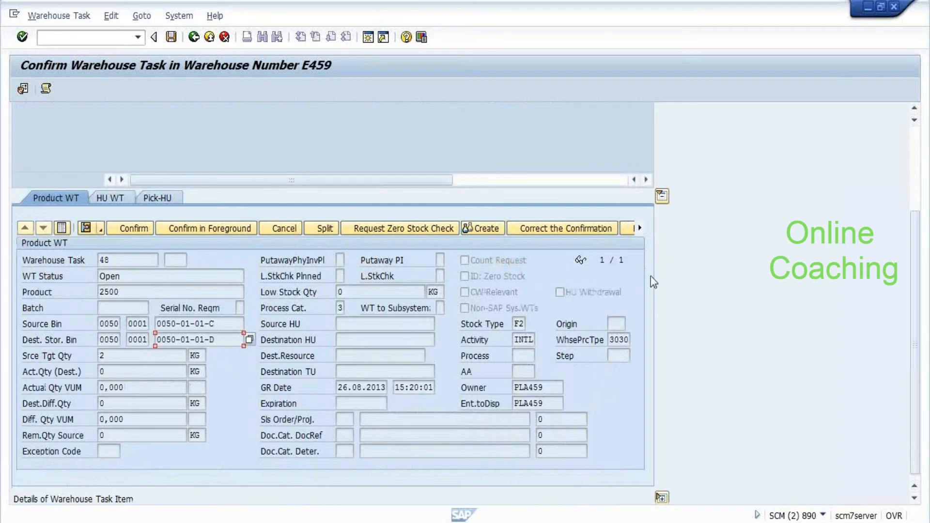
scroll(668, 329, "up", 5)
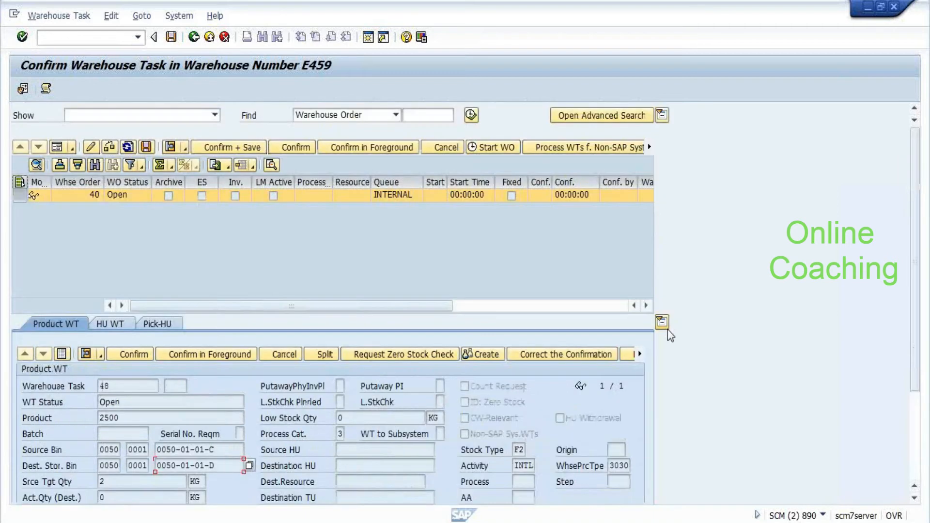
left_click(238, 149)
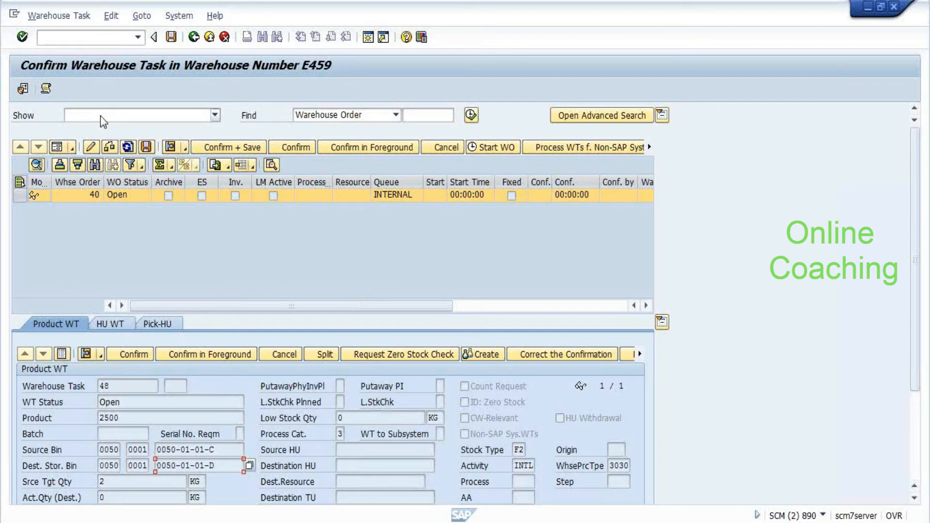
key("alt+Tab")
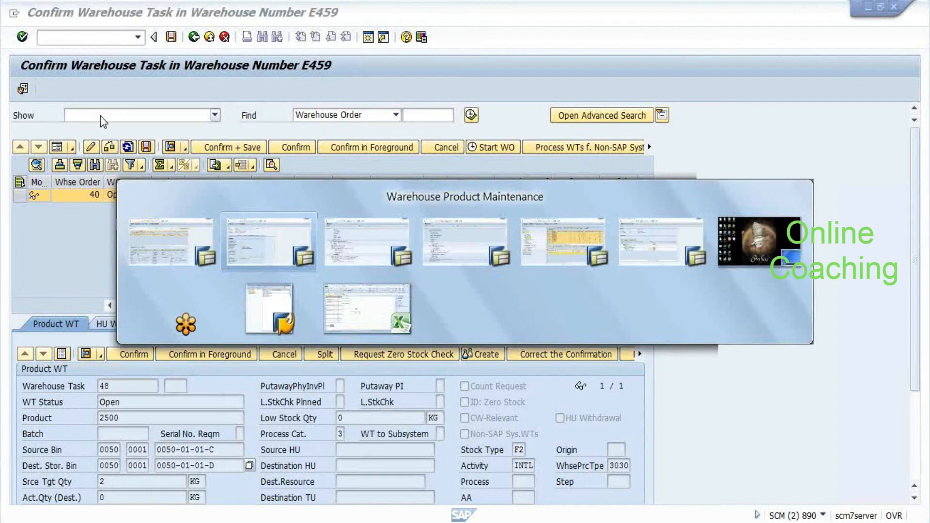
key("alt+Tab")
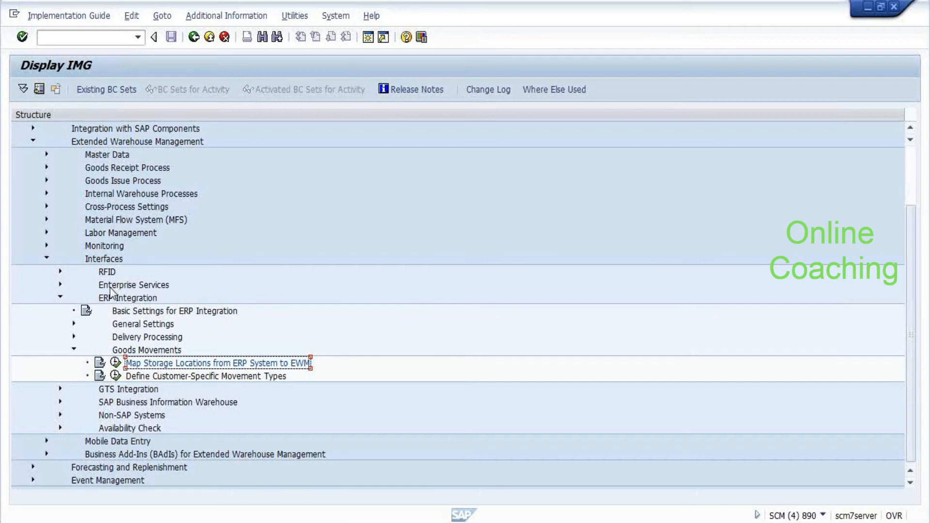
key("alt+Tab")
key("alt+Tab")
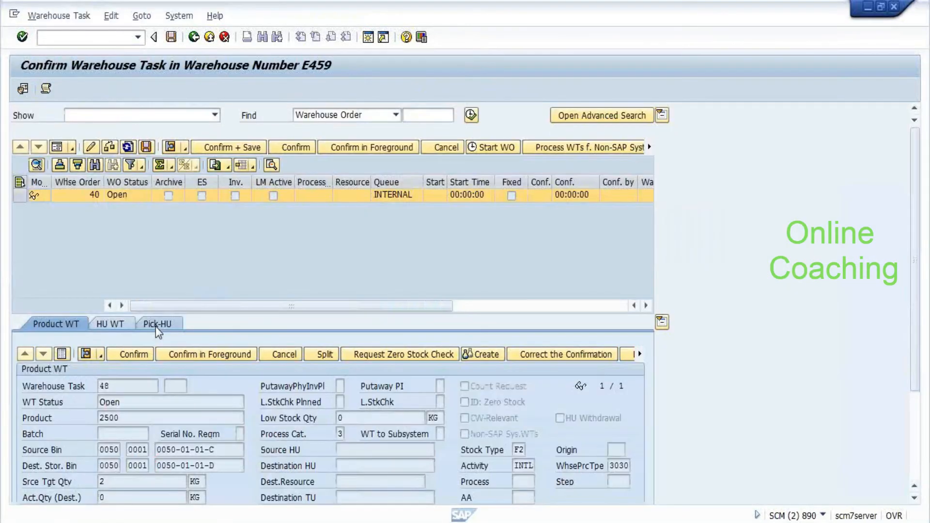
Change the Create Product WT default warehouse number from E459 to 1LW1
left_click(156, 324)
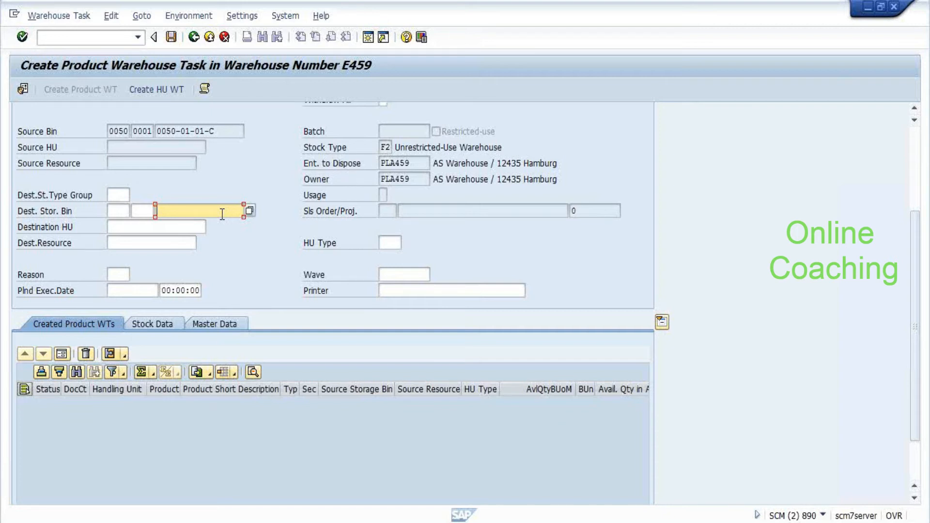
scroll(127, 223, "up", 5)
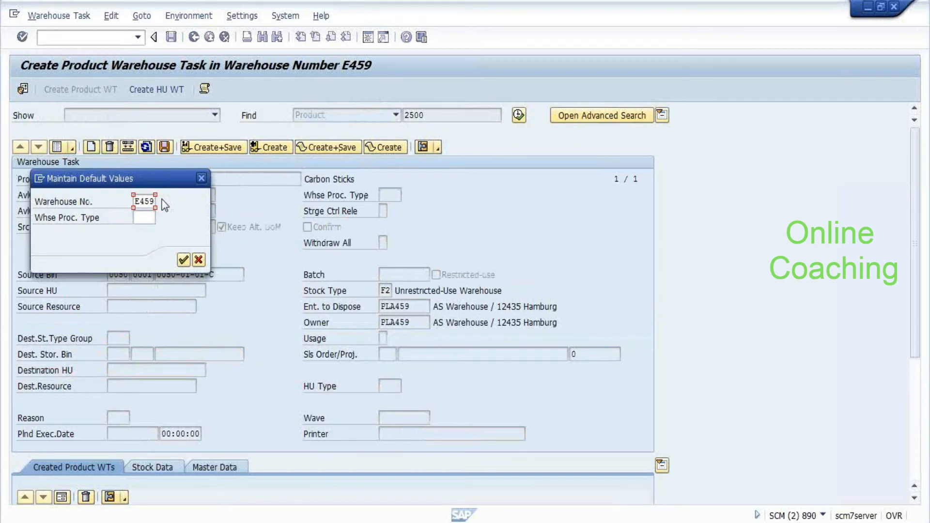
left_click(161, 201)
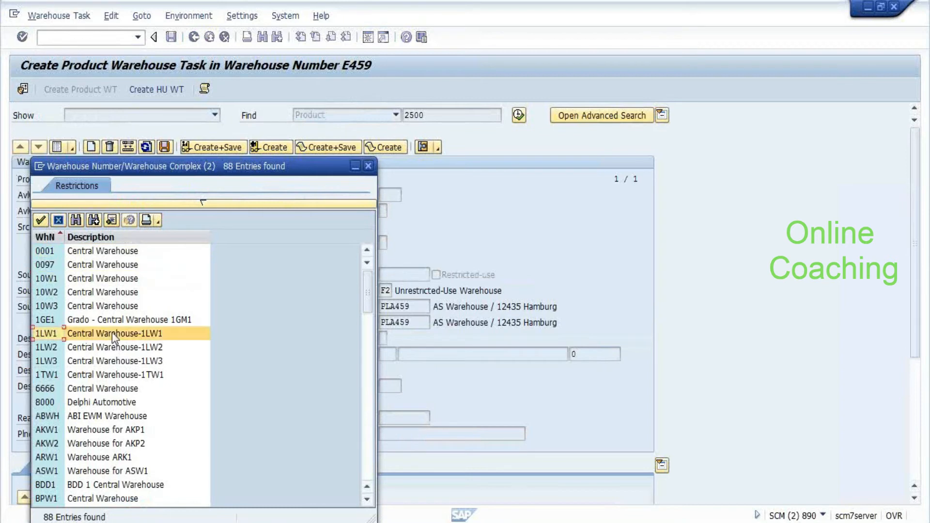
left_click(45, 333)
double_click(45, 332)
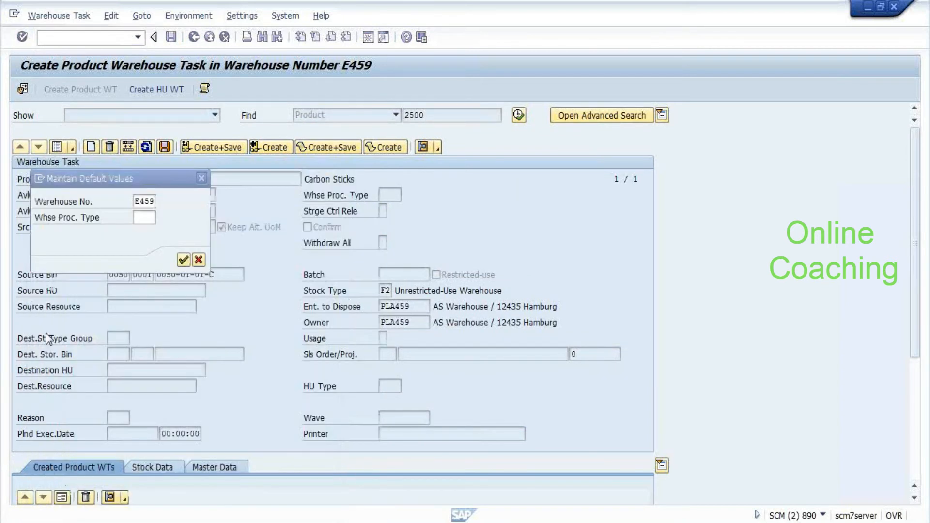
left_click(183, 260)
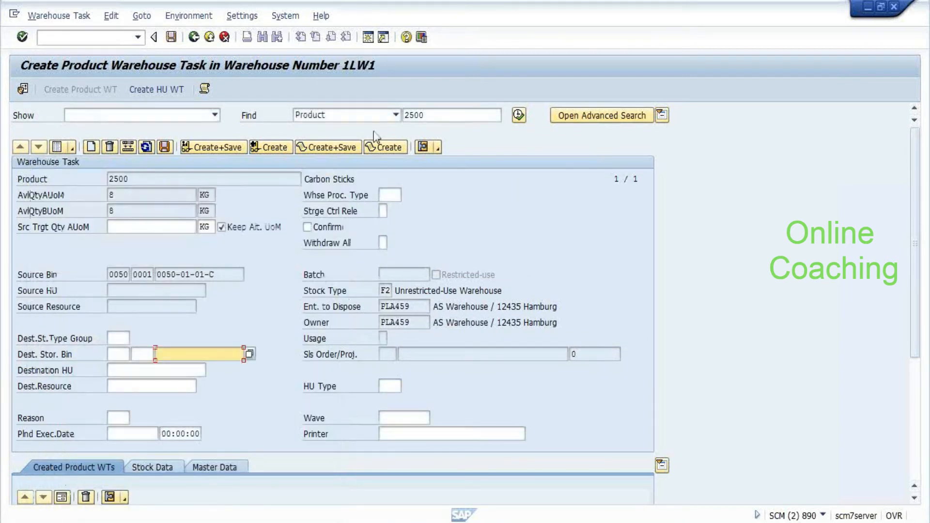
Clear the product search value and rerun the product search
double_click(448, 117)
type("2")
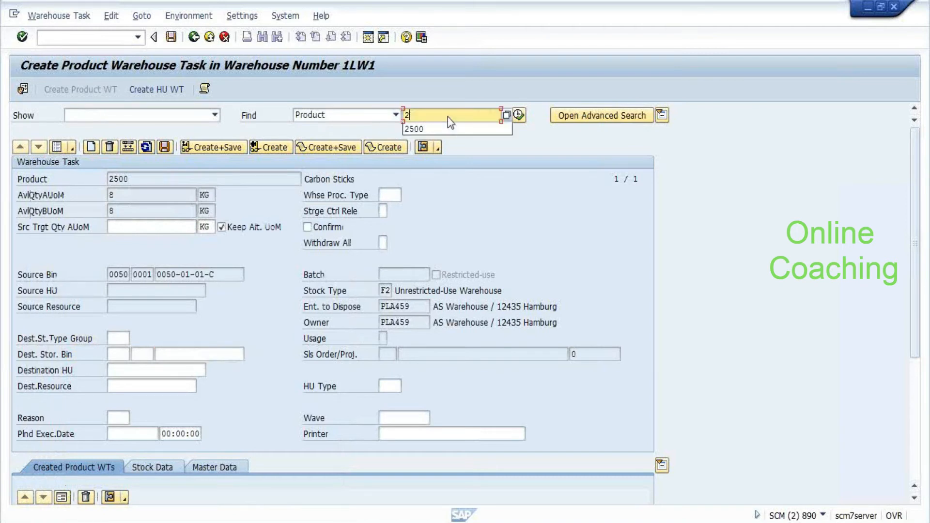
key("BackSpace")
key("Return")
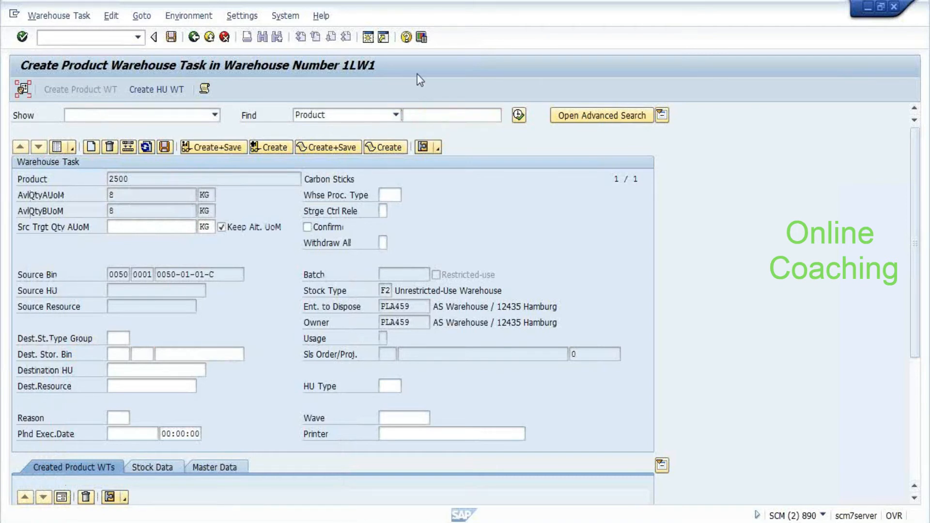
key("alt+Tab")
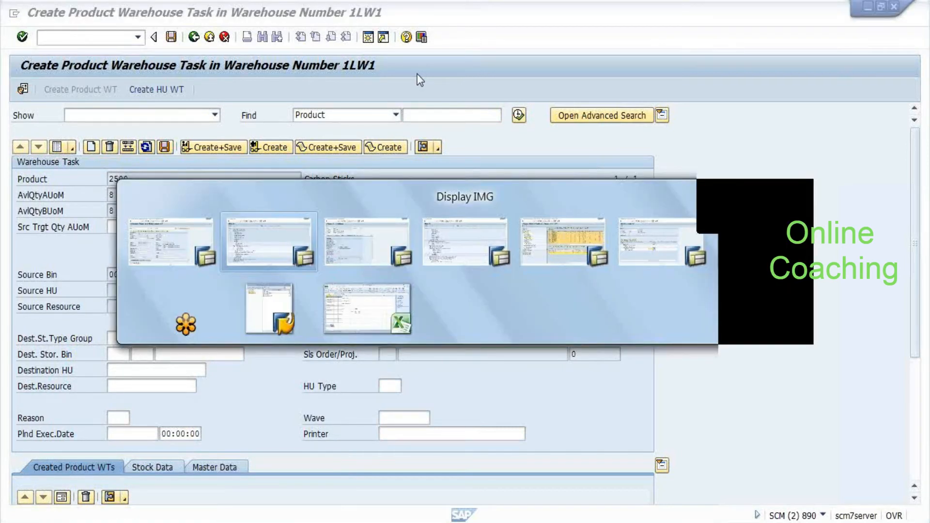
Switch the warehouse management monitor to warehouse 1LW1 and reload it
key("alt+Tab")
key("alt+Tab")
key("alt+Tab")
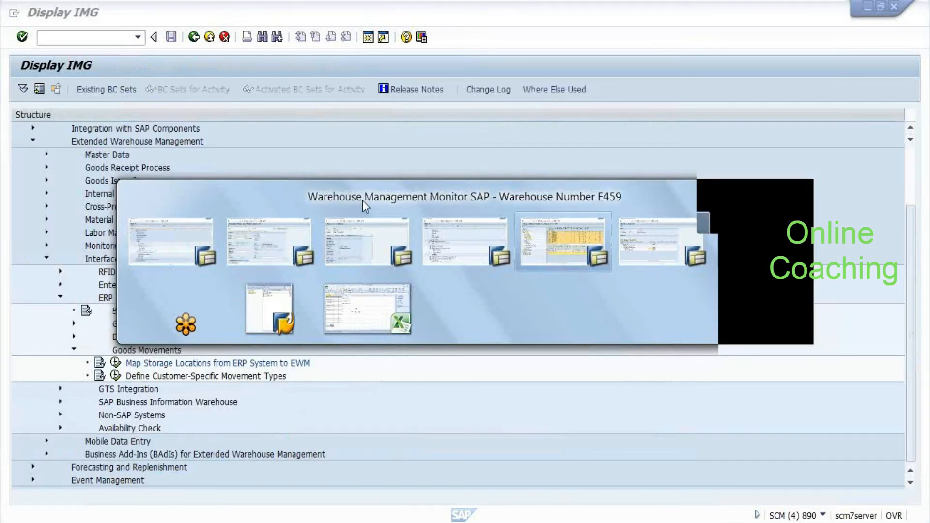
key("alt+shift+Tab")
key("alt+shift+Tab")
key("alt+Tab")
key("alt+Tab")
key("alt+Tab")
key("alt+Tab")
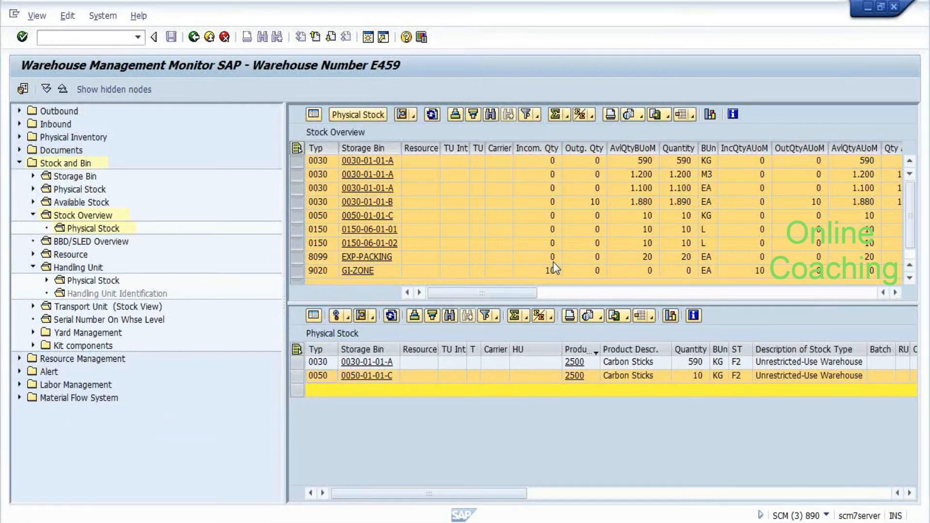
left_click(221, 225)
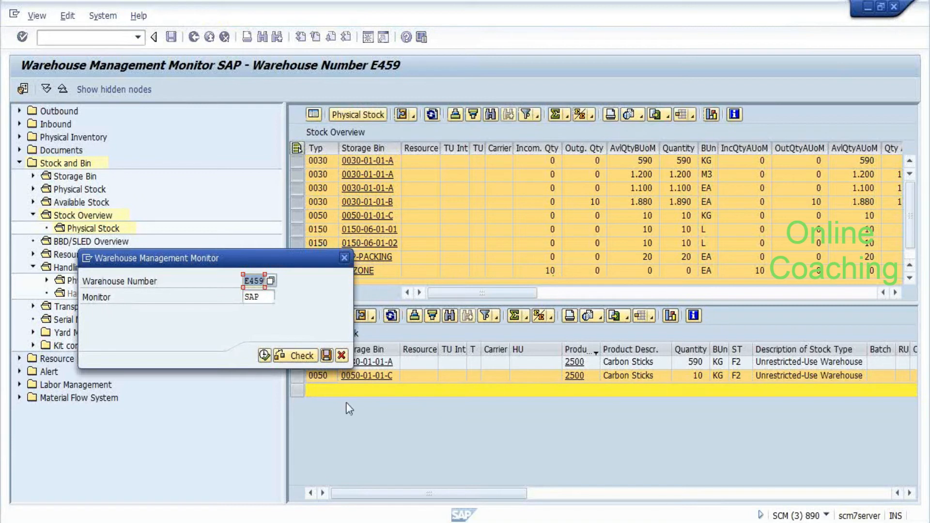
type("1")
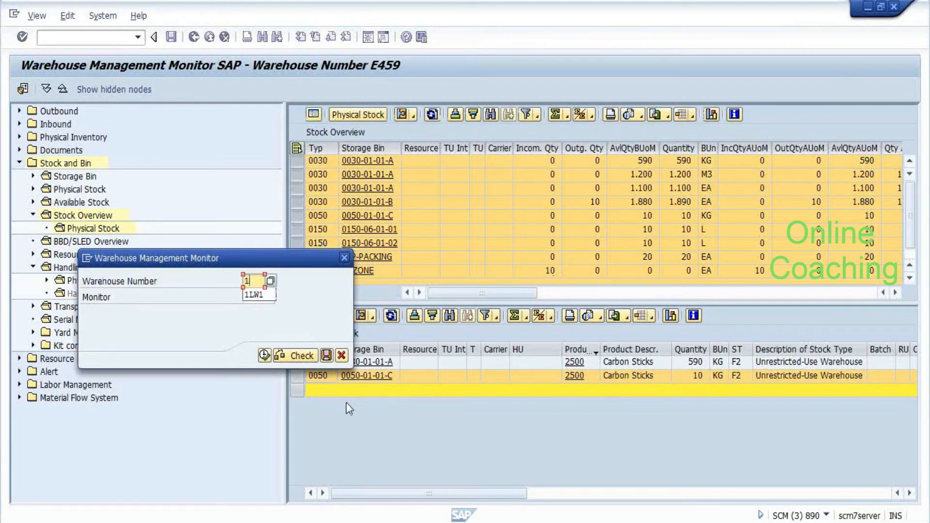
type("Lw1")
key("Return")
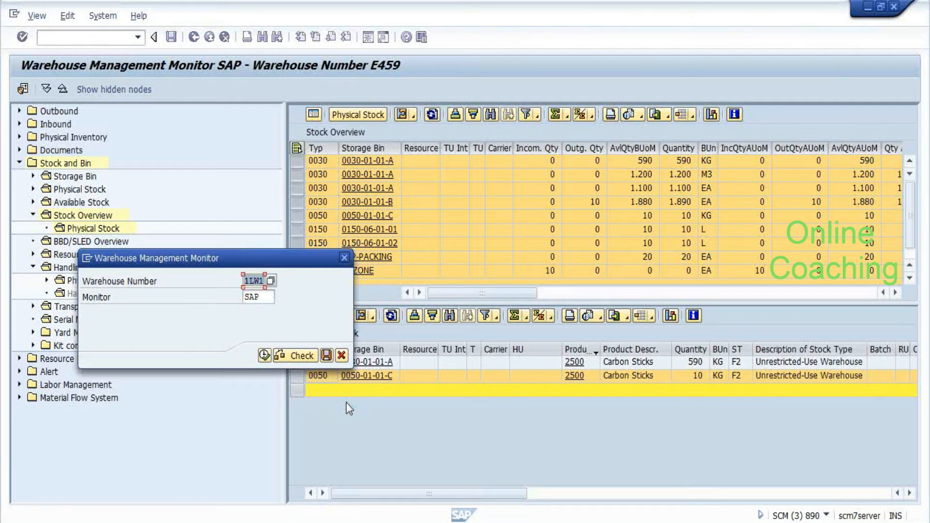
key("F8")
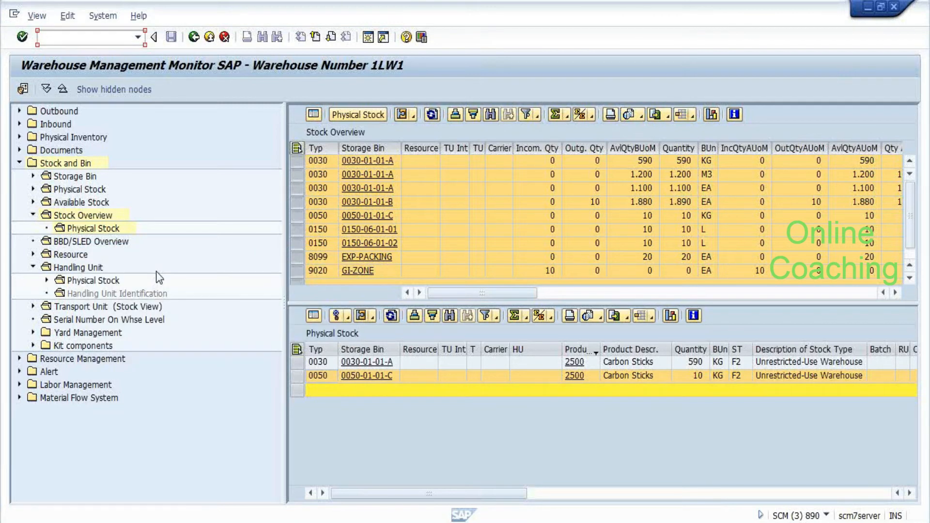
Open the 1LW1 Stock Overview listing quantities per storage bin, e.g. 0020-PACKBIN2 with 488 EA
left_click(356, 392)
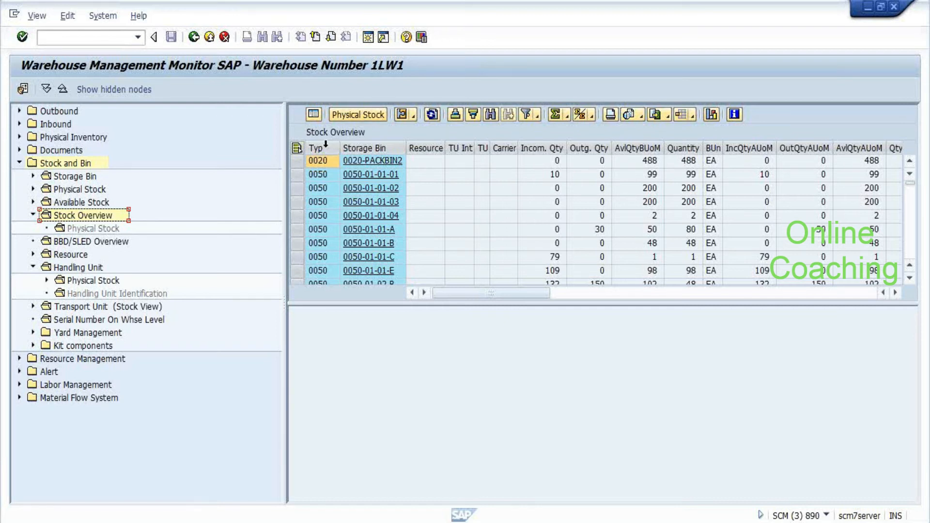
left_click(298, 175)
left_click(366, 115)
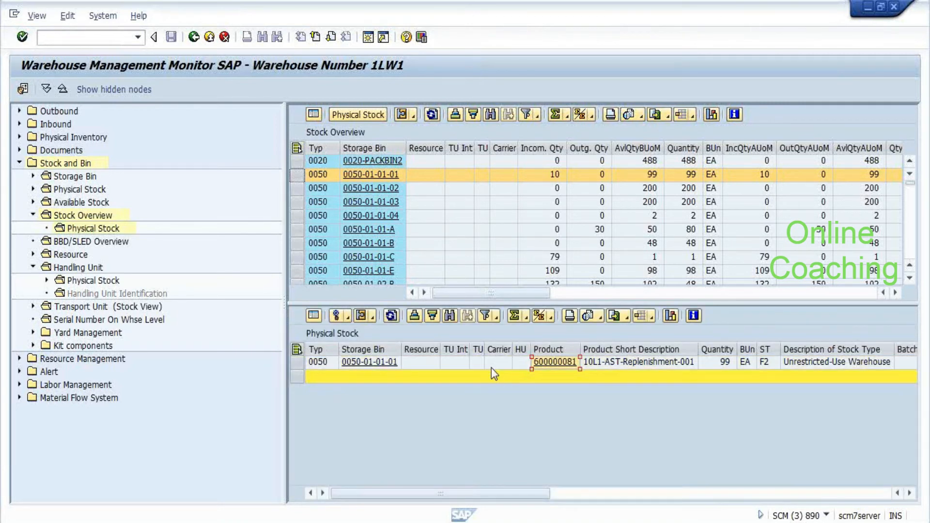
key("alt+Tab")
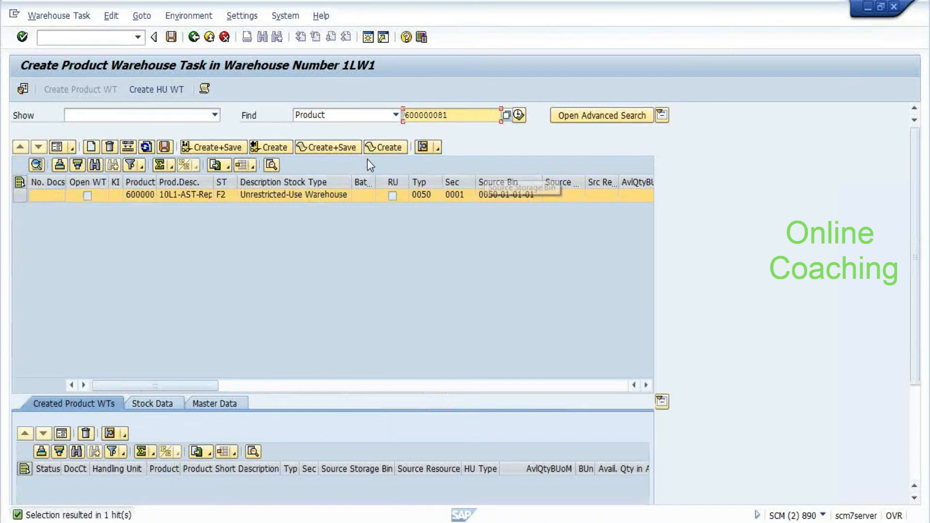
Load product 600000081 with process type 3030 Transfer and destination storage type 0050
left_click(177, 268)
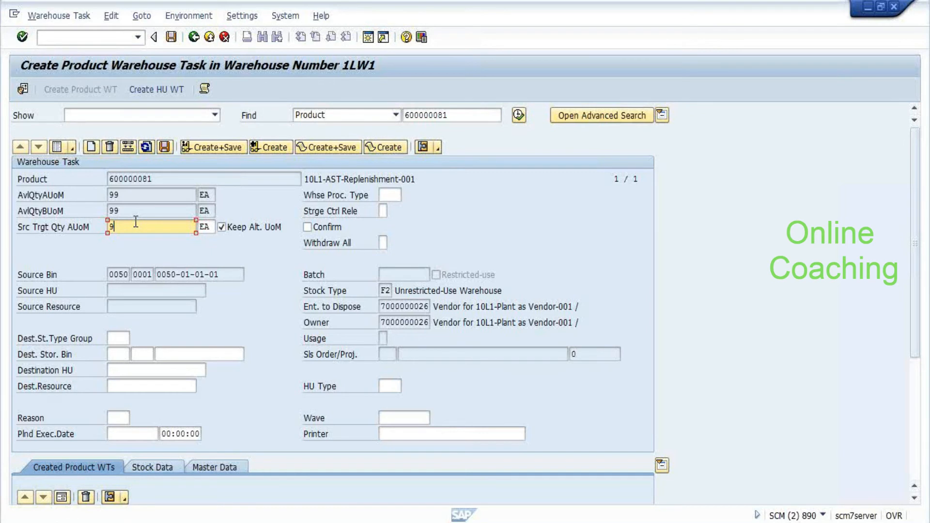
left_click(396, 196)
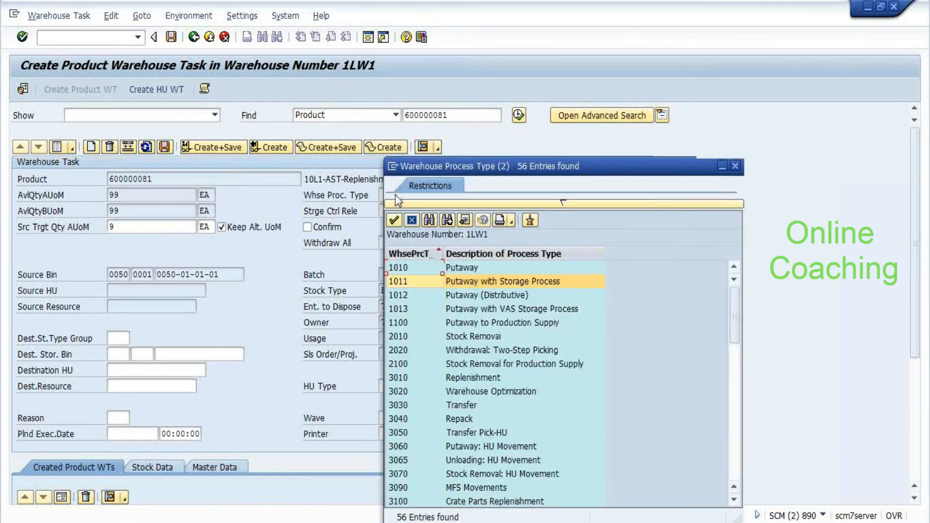
key("Down")
key("Down")
key("Down")
key("Down")
key("Down")
key("Down")
key("Down")
key("Down")
key("Down")
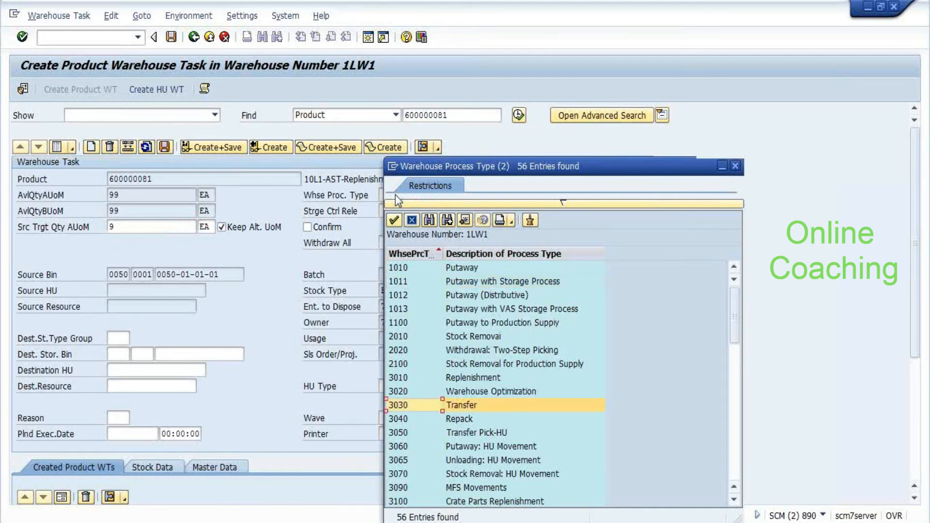
key("Return")
left_click(121, 354)
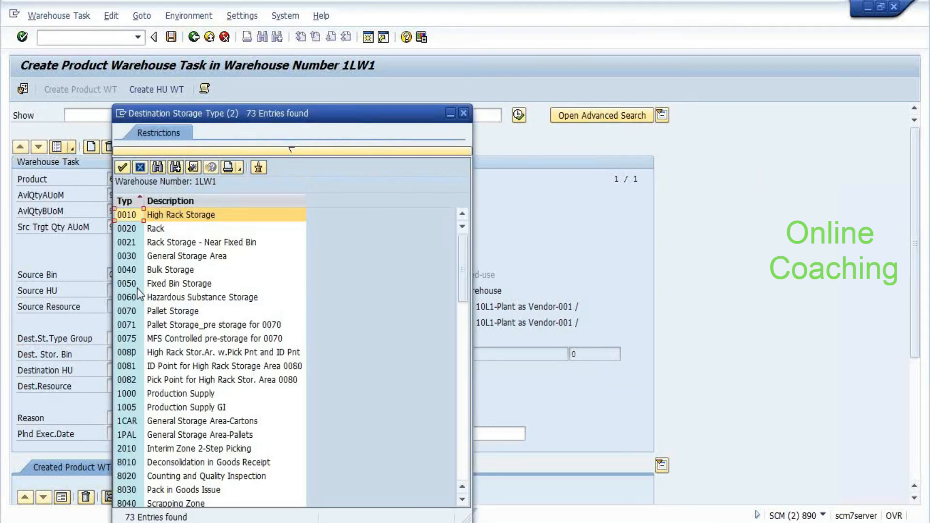
double_click(138, 288)
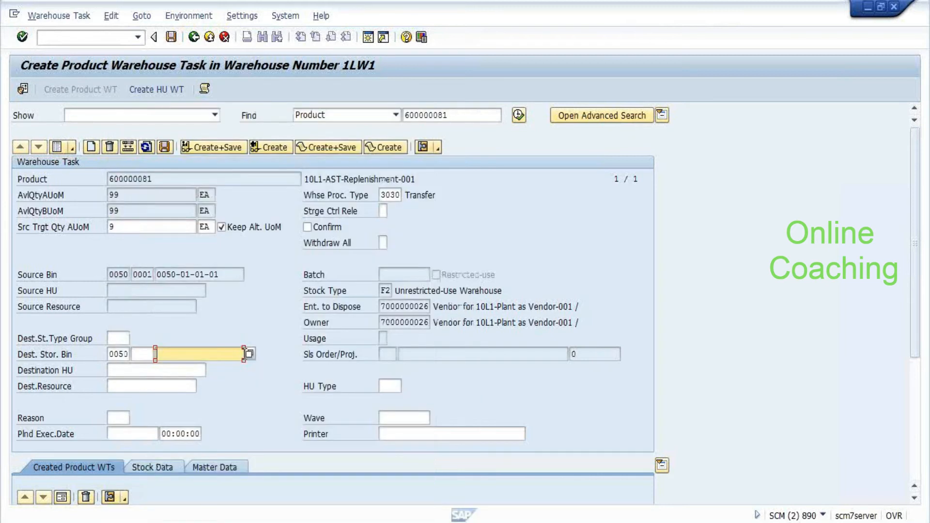
Set destination bin 0050-01-01-D, then create and save the warehouse task
left_click(245, 354)
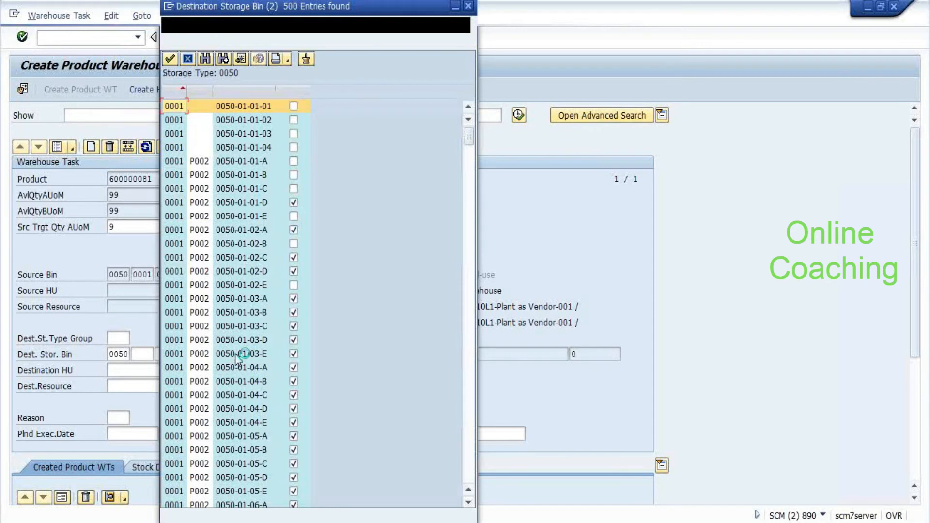
double_click(235, 203)
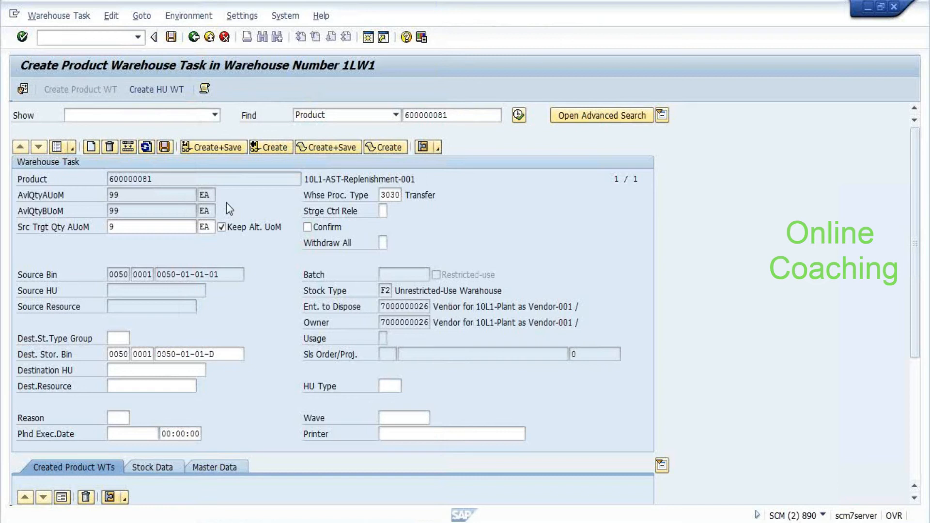
left_click(272, 147)
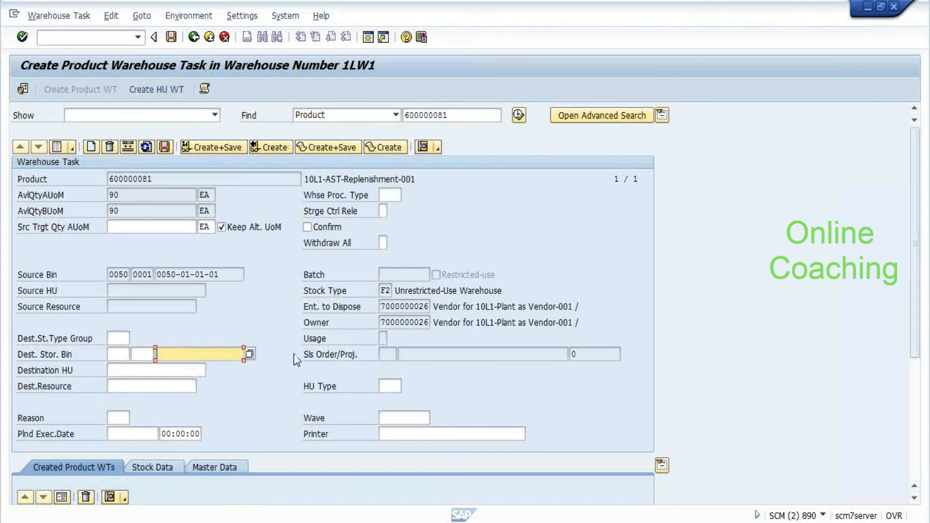
left_click(165, 147)
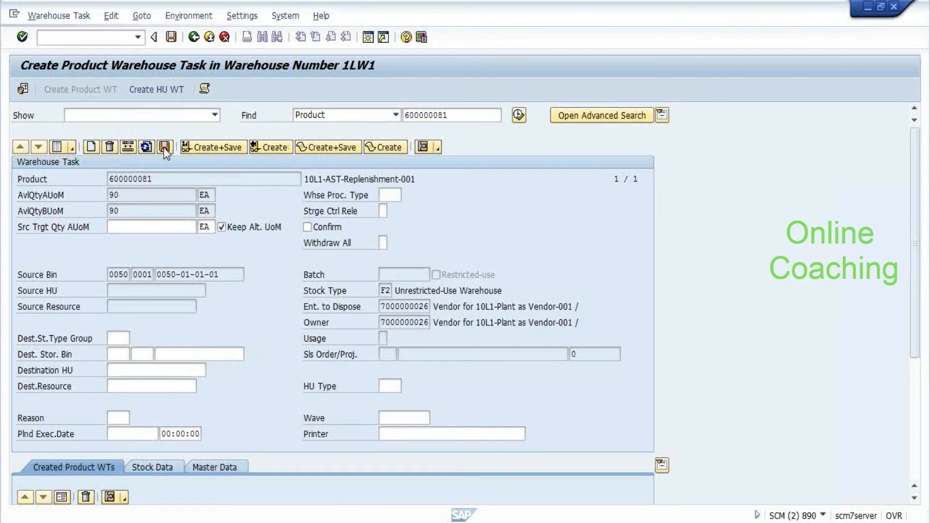
left_click(59, 15)
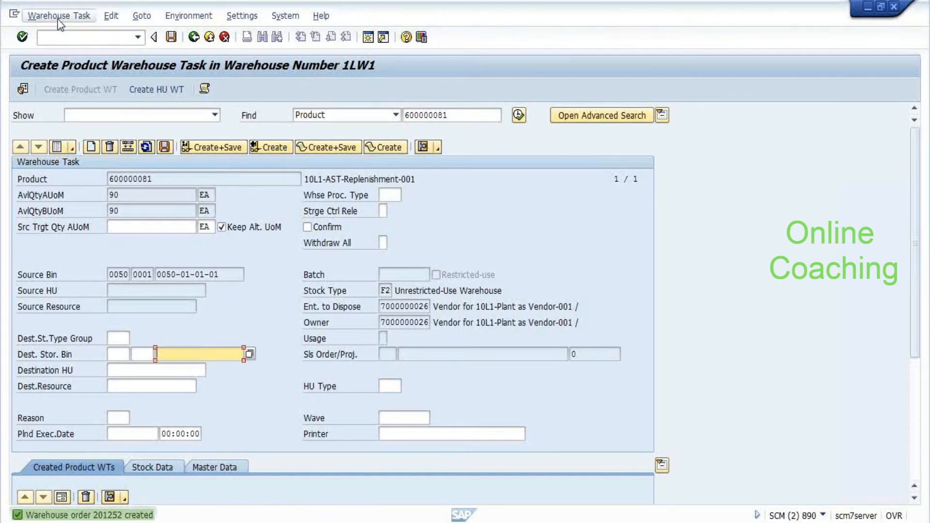
Confirm and save warehouse task 5062 of warehouse order 201252 in 1LW1
left_click(65, 39)
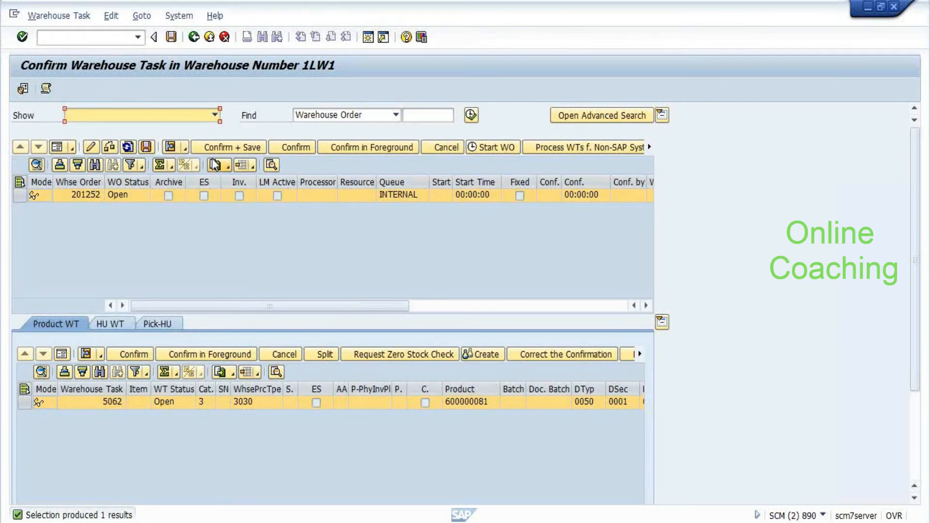
left_click(214, 148)
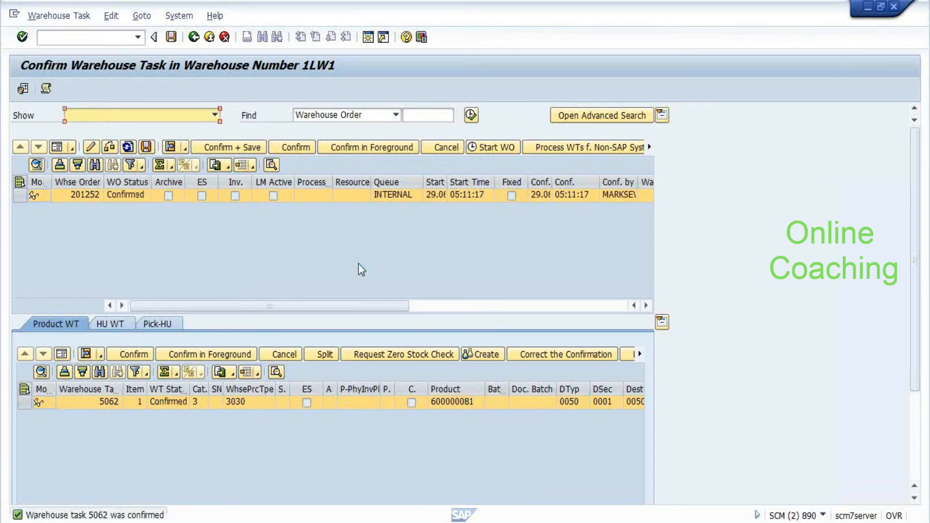
key("alt+Tab")
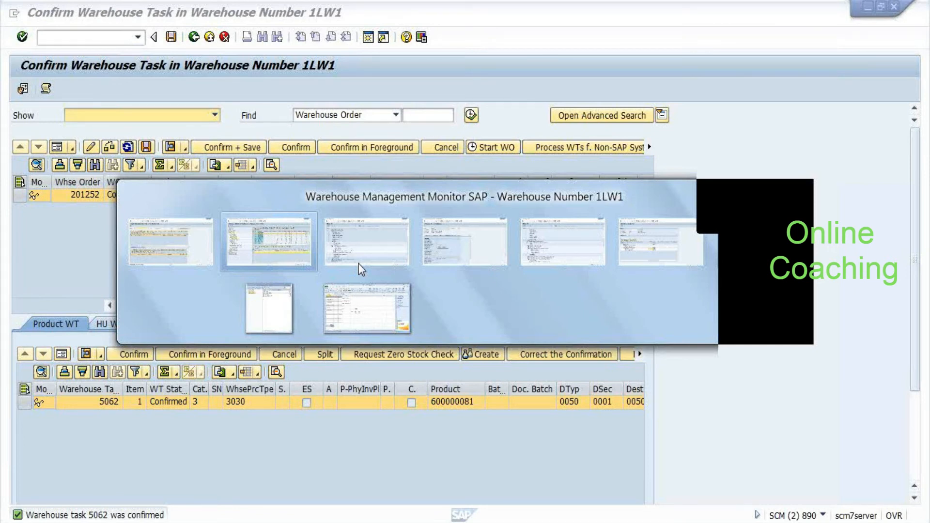
In Display IMG, execute Map Storage Locations from ERP System to EWM
left_click(359, 263)
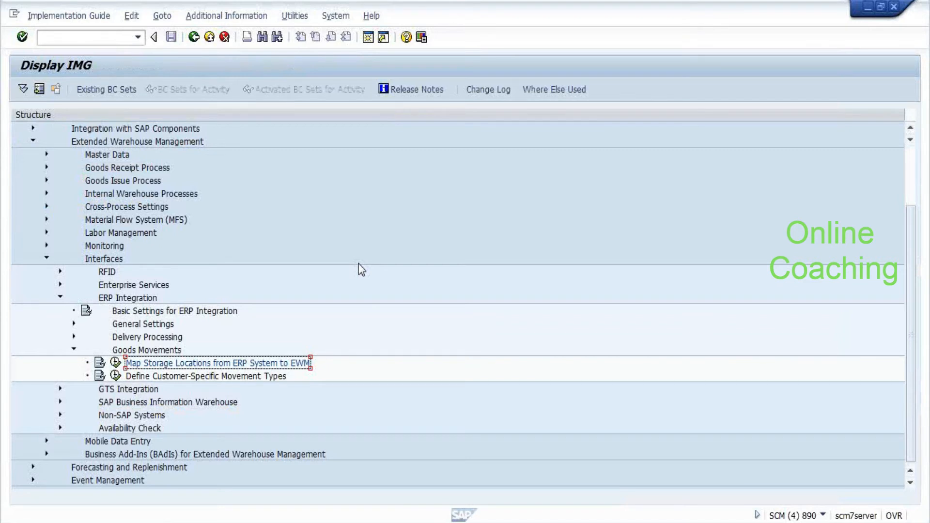
key("Up")
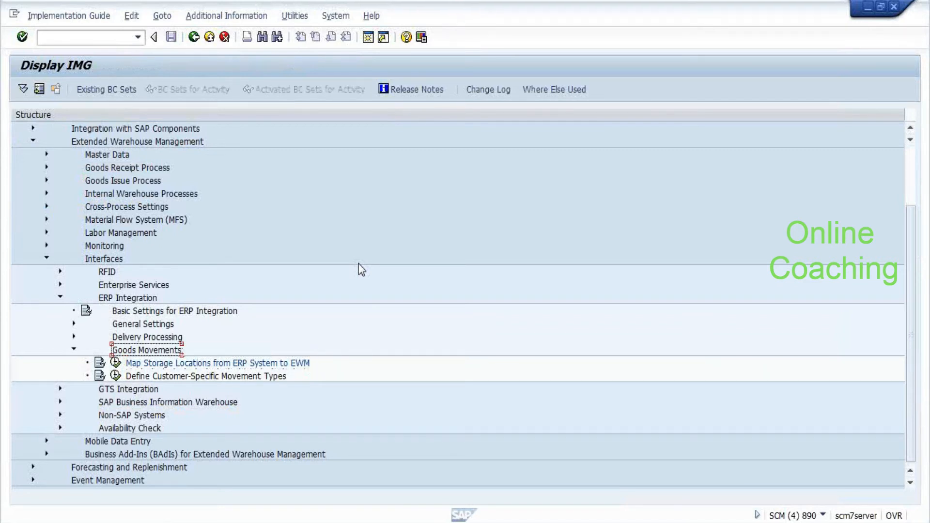
key("alt+Tab")
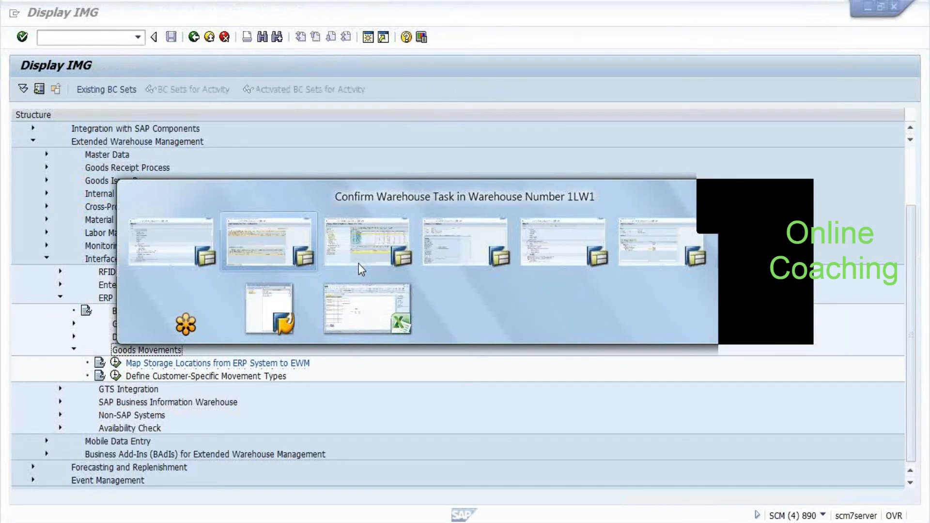
left_click(358, 264)
key("F8")
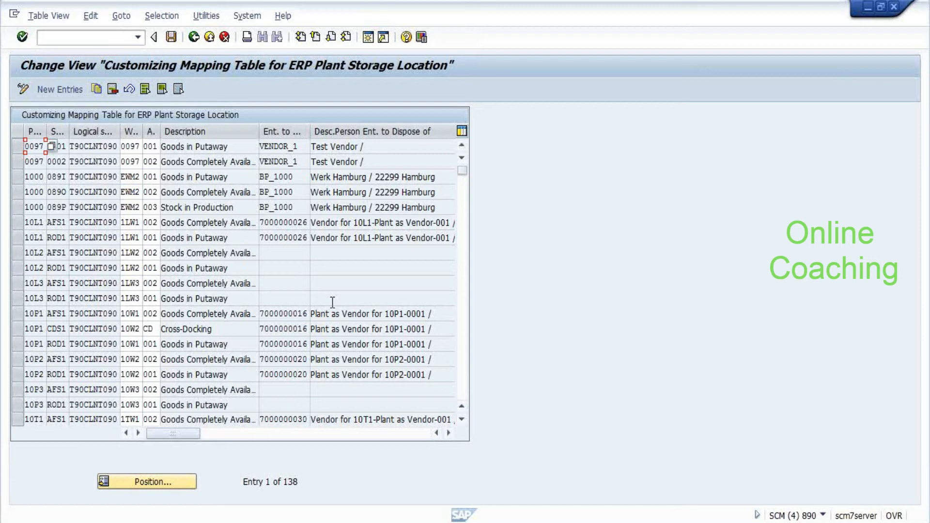
Inspect the plant 10L1 AFS1 and ROD1 mappings to warehouse 1LW1, then return to the IMG tree
left_click(99, 328)
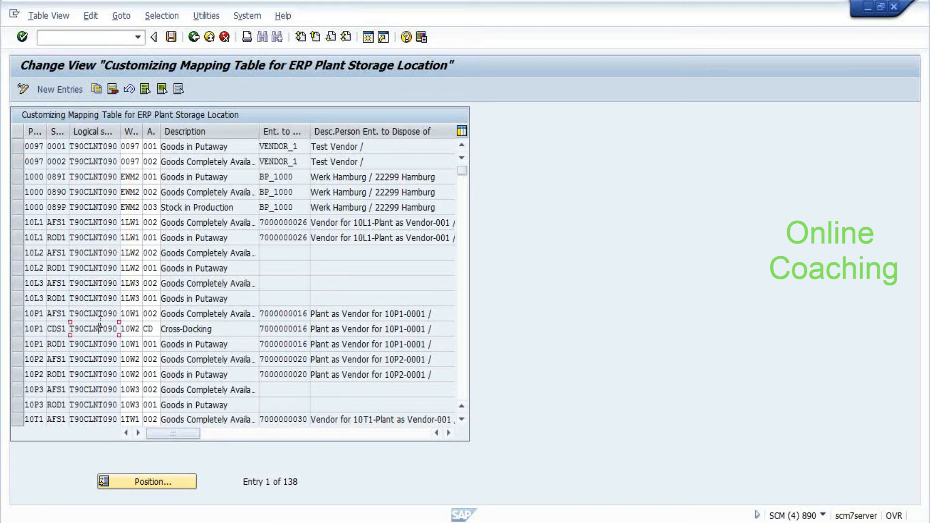
left_click(222, 222)
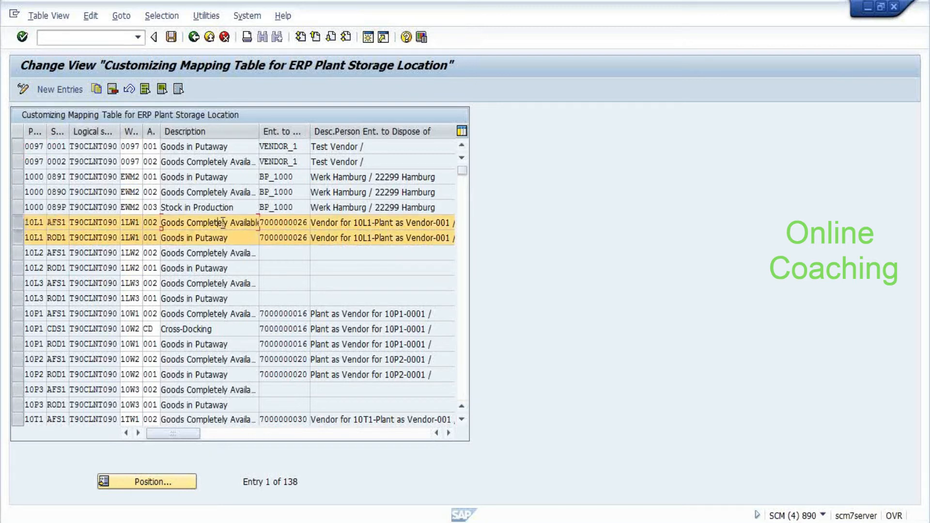
left_click(225, 238)
left_click(217, 224)
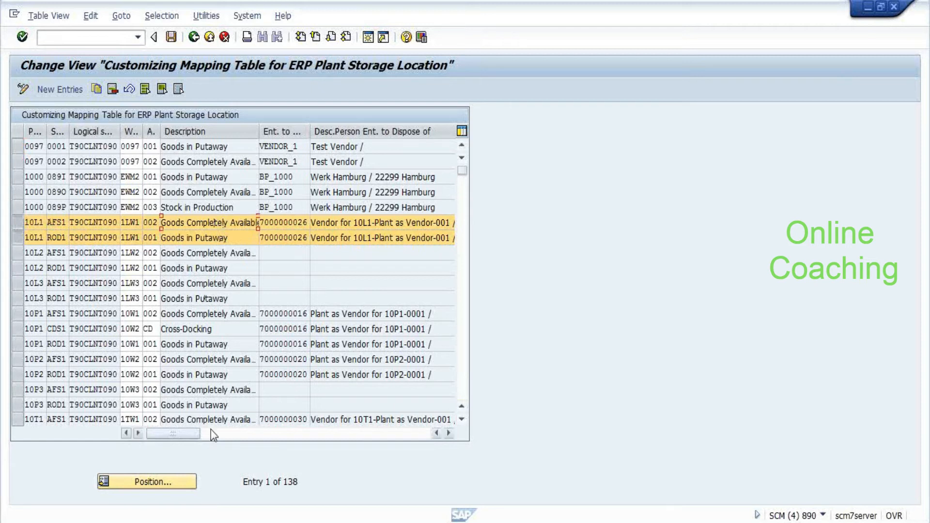
left_click(221, 435)
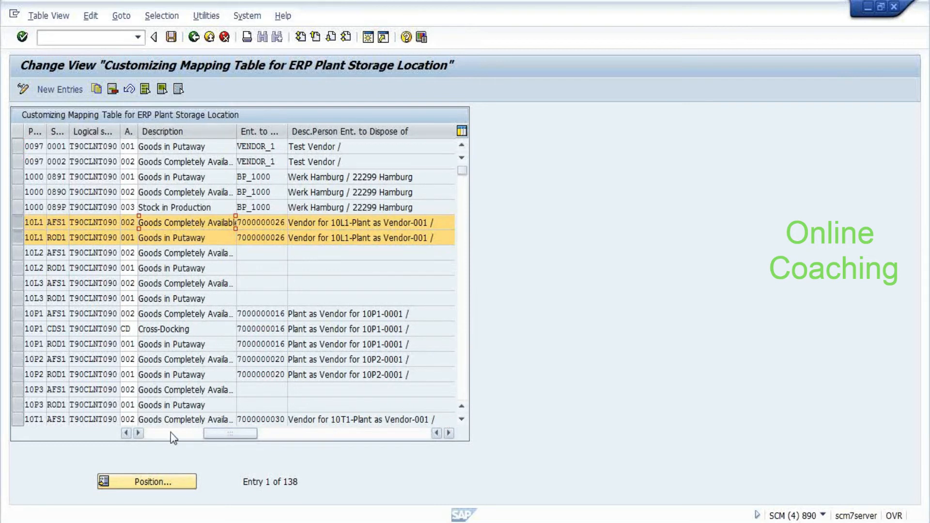
left_click(152, 433)
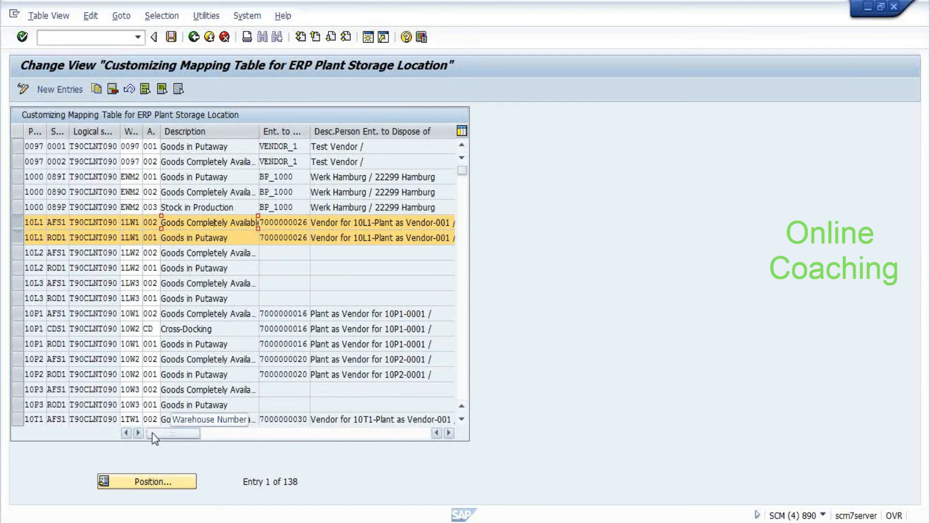
left_click(275, 432)
left_click_drag(275, 432, 154, 431)
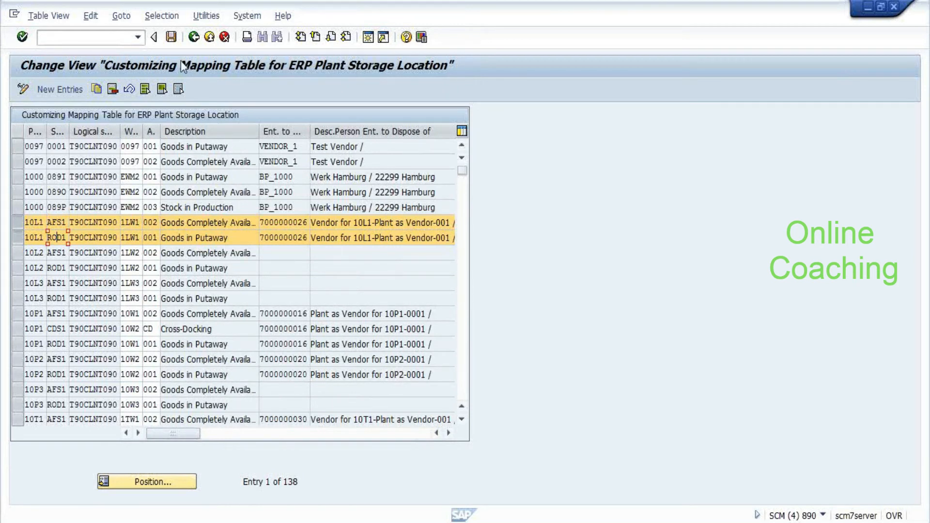
left_click(197, 42)
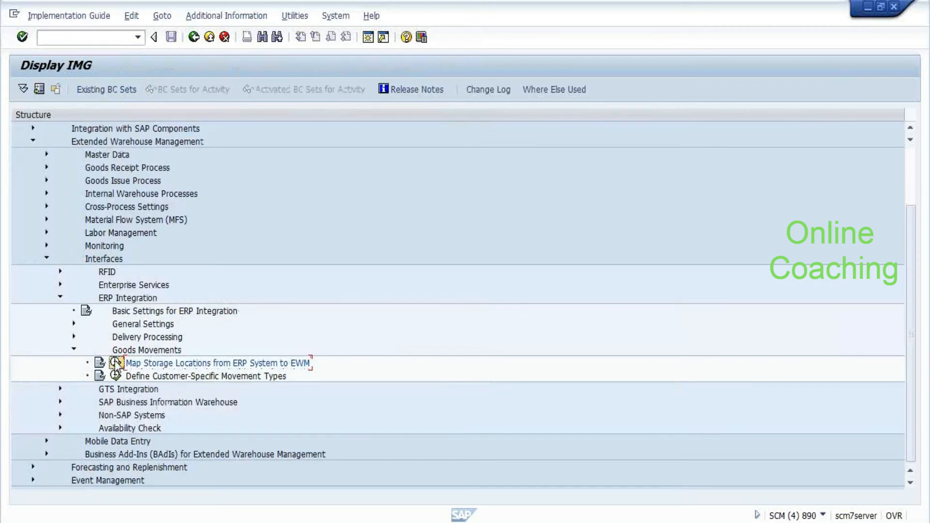
Reopen the mapping table, scroll back to the top, and select the 10L1 AFS1 and ROD1 rows
left_click(116, 363)
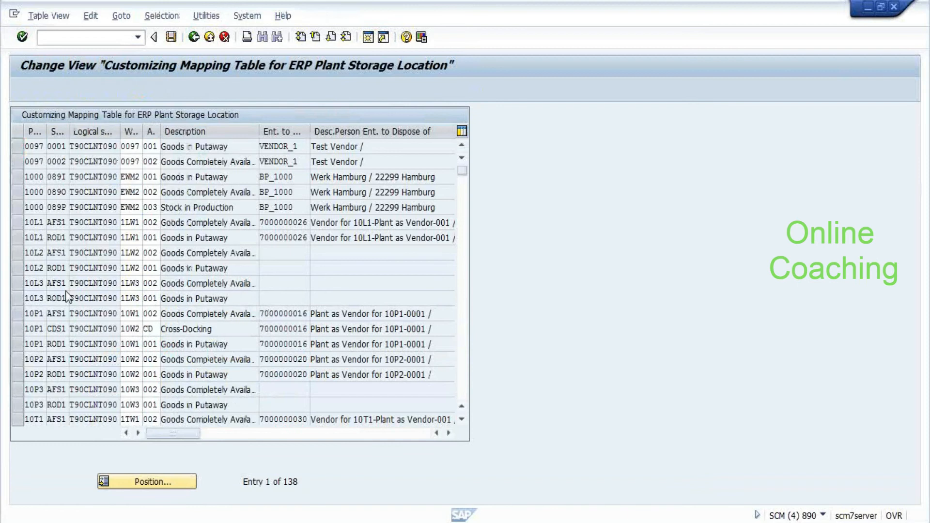
scroll(76, 301, "down", 1)
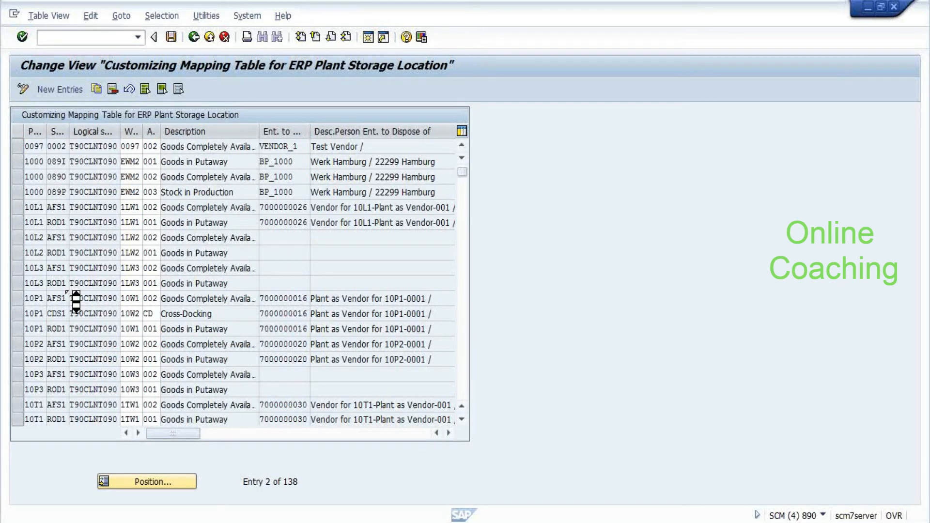
scroll(76, 301, "down", 16)
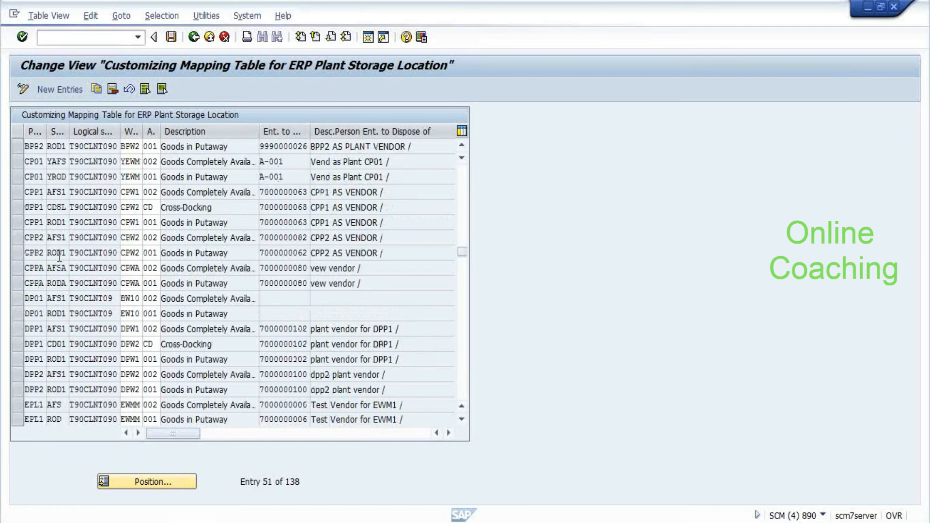
scroll(58, 257, "up", 9)
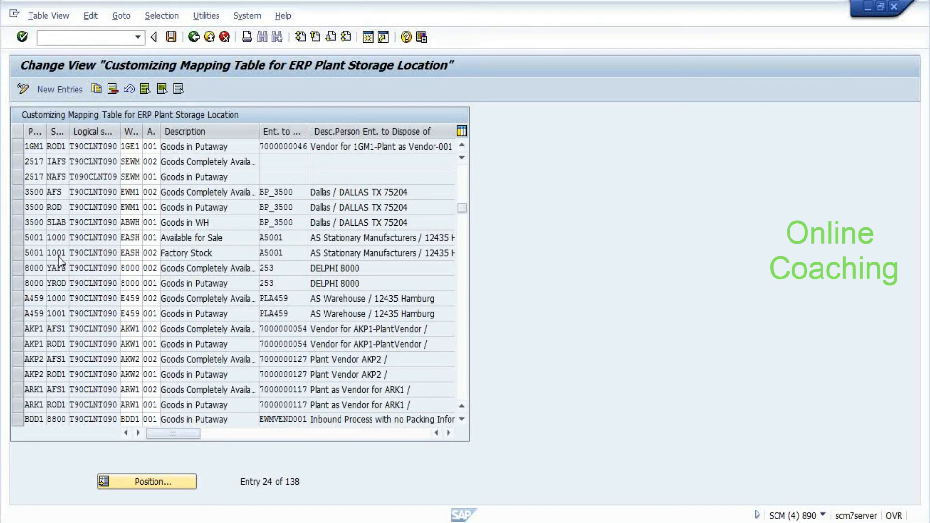
scroll(58, 256, "up", 8)
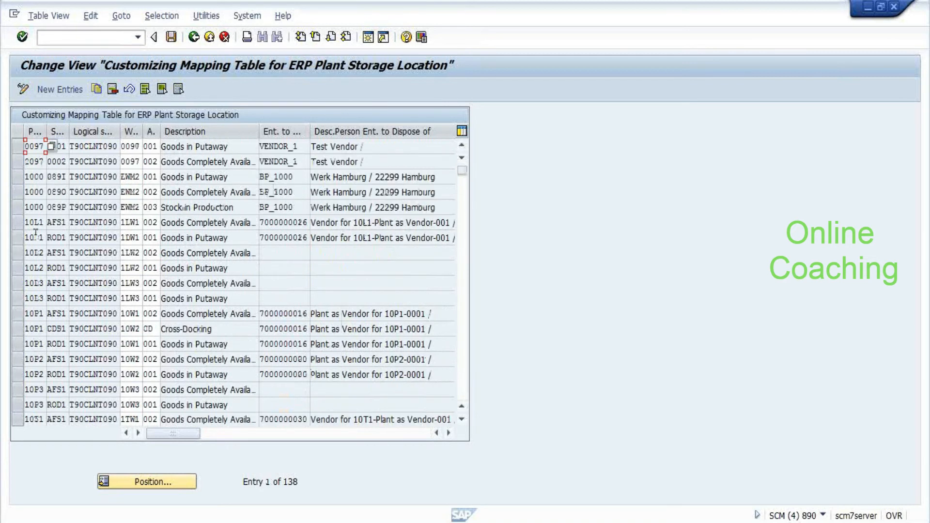
left_click(19, 226)
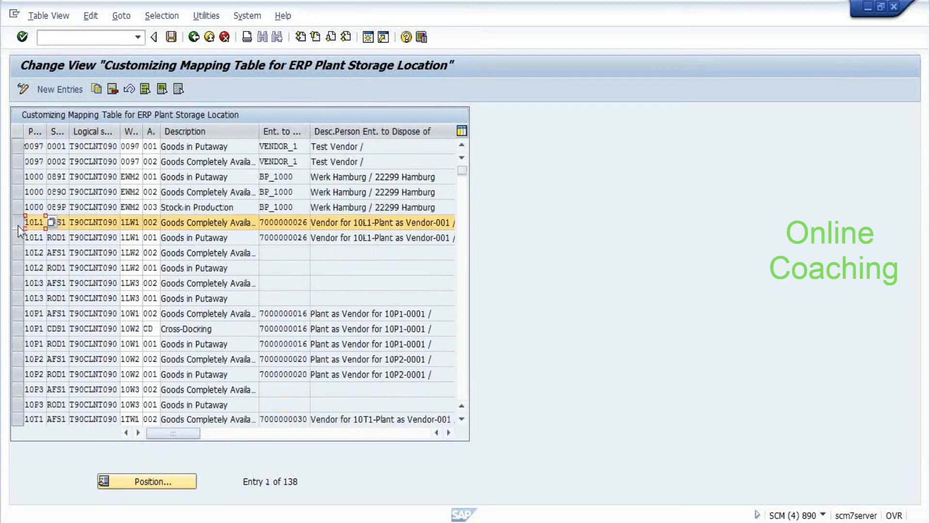
left_click(18, 237)
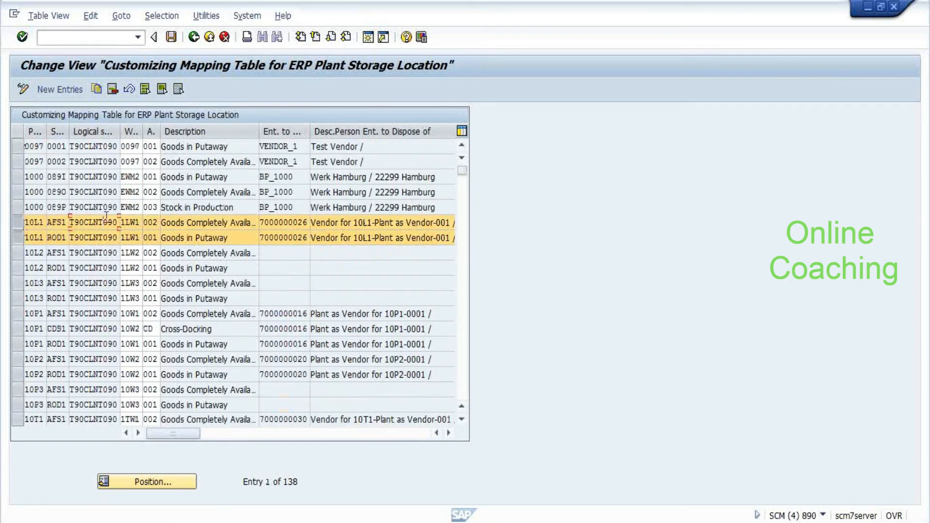
left_click(103, 237)
Leave the mapping table and display the ERP document number range intervals under Delivery Processing
key("F3")
key("Up")
key("Up")
key("Right")
key("Down")
key("Down")
key("Down")
key("Left")
key("Left")
key("Down")
key("Down")
key("Up")
key("Right")
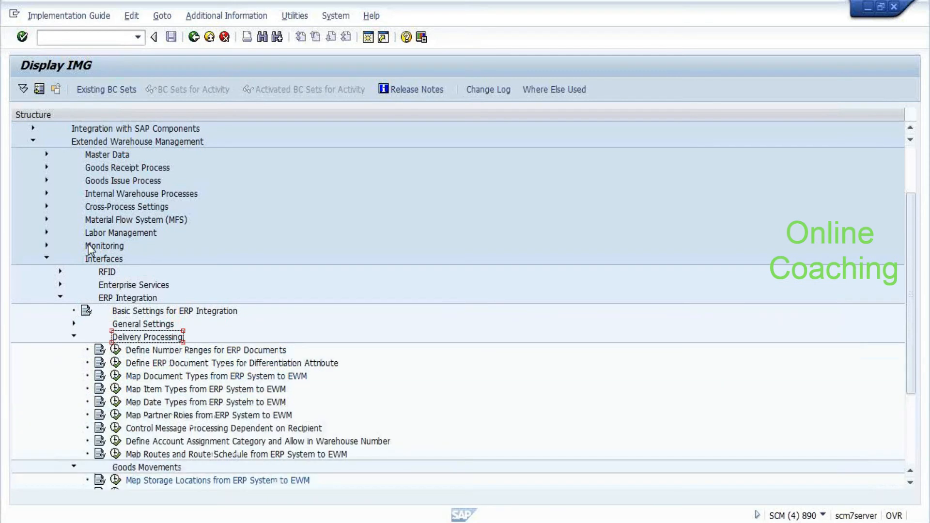
key("Down")
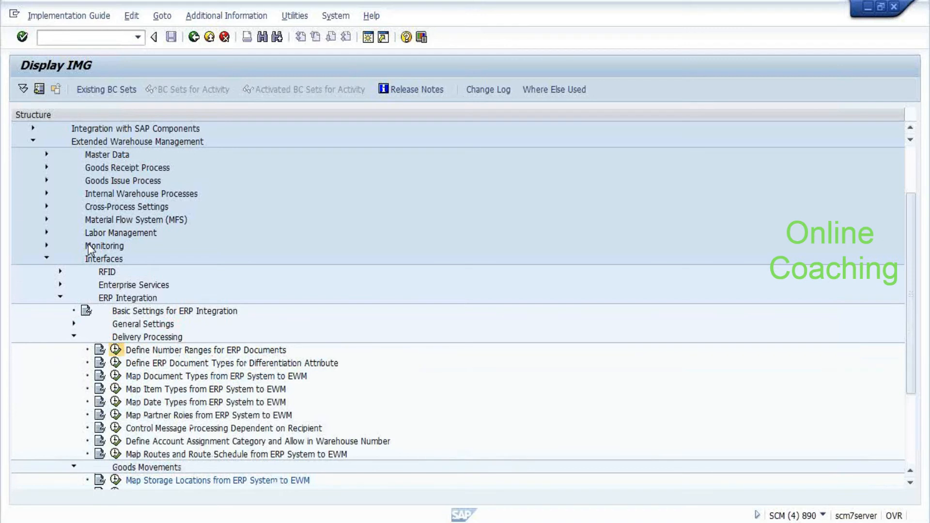
key("Return")
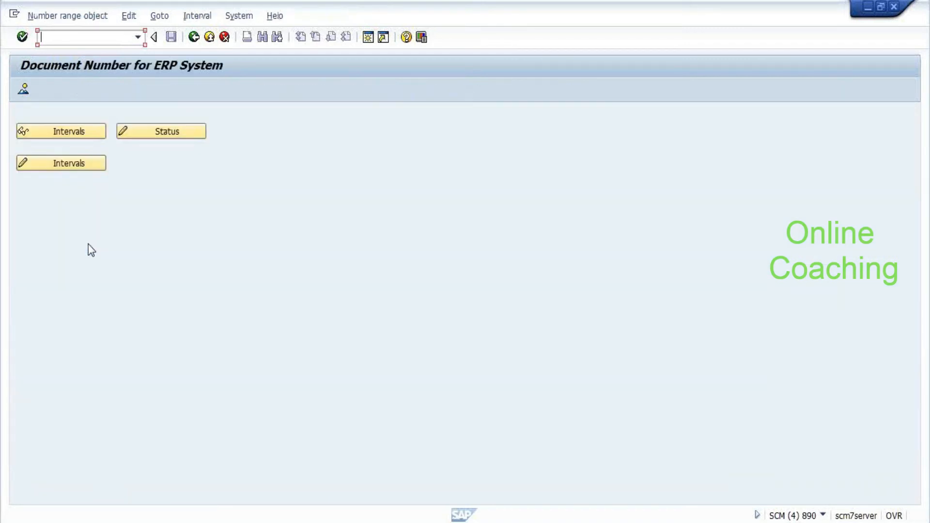
left_click(70, 131)
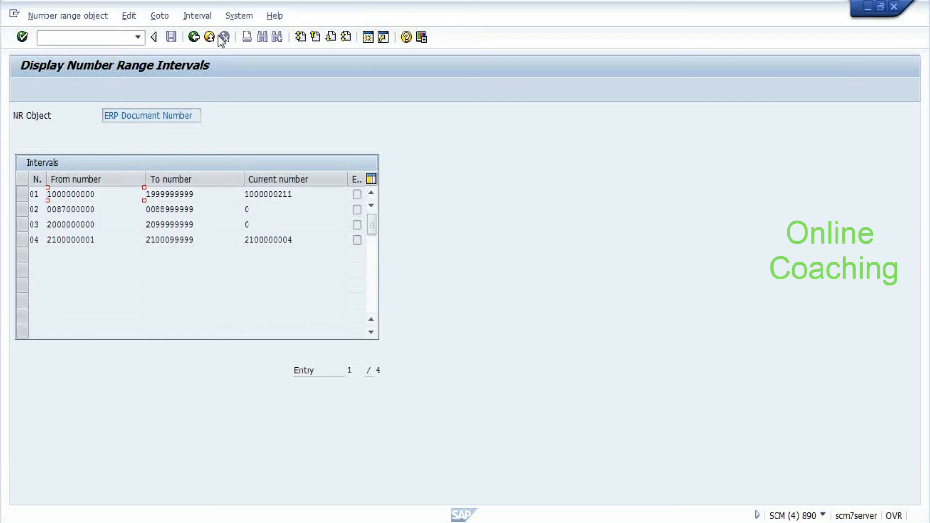
Return to the IMG and browse the Map Document Types and Map Date Types activities
left_click(209, 38)
left_click(193, 38)
left_click(160, 367)
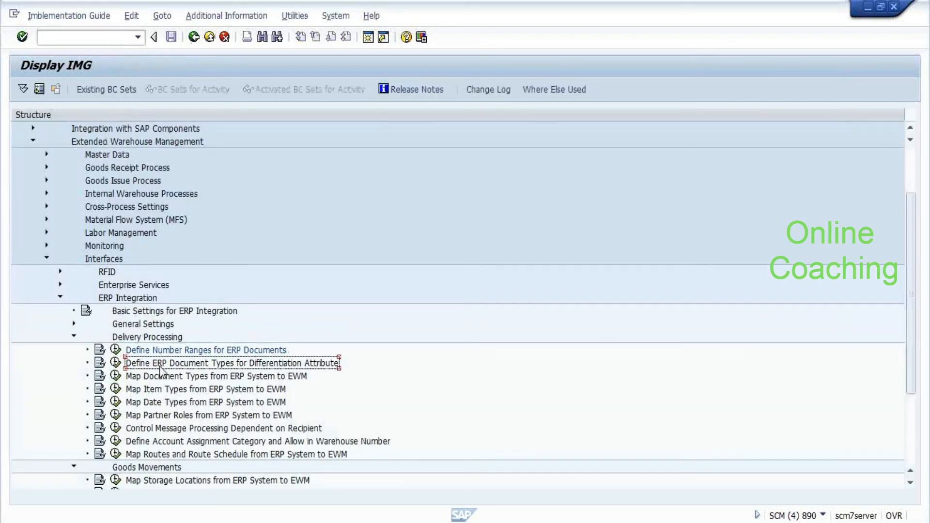
left_click(159, 376)
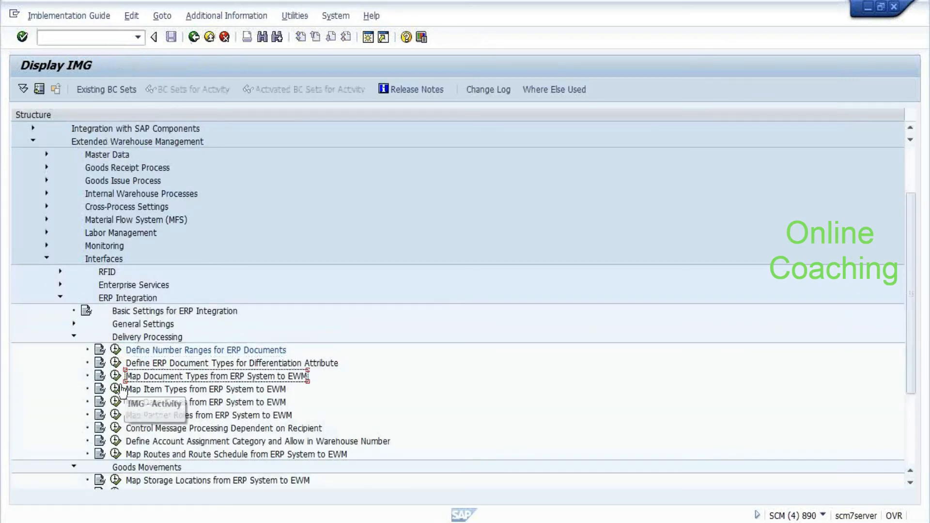
left_click(189, 403)
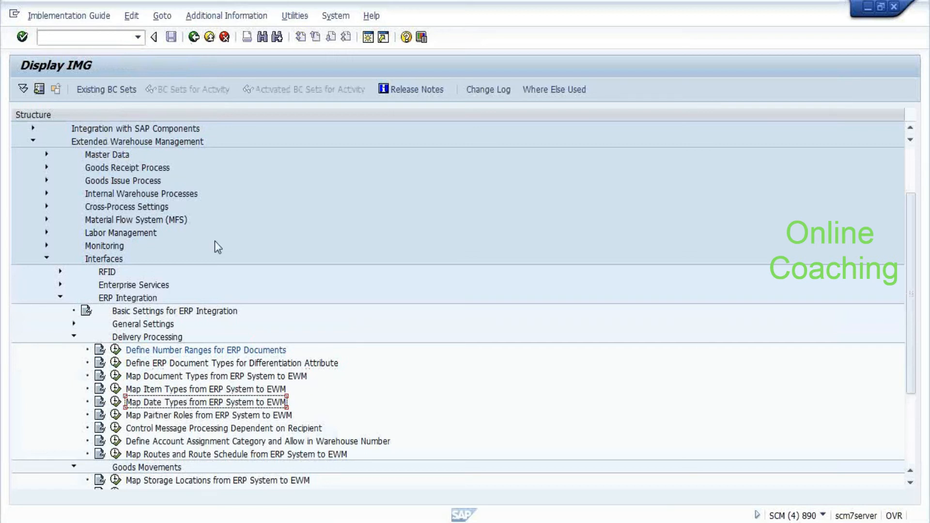
Expand EWM Master Data, run Assign Warehouse Numbers, then exit it without editing
key("Left")
key("Left")
key("Left")
key("Left")
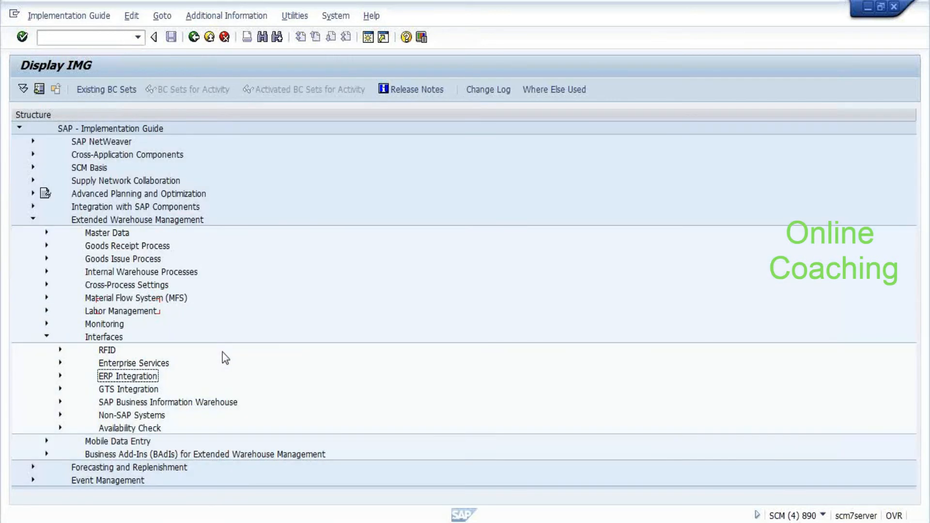
key("Up")
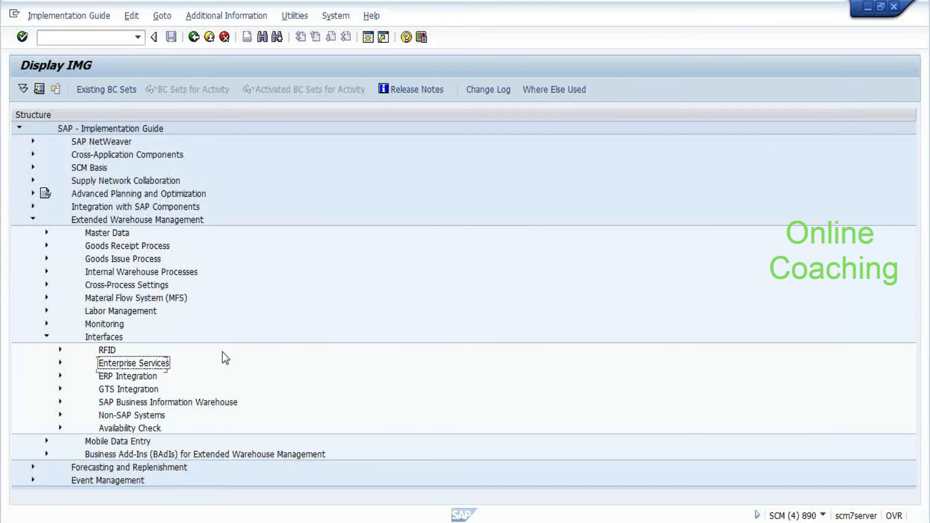
key("Up")
key("Up")
key("Up")
key("Up")
key("Up")
key("Up")
key("Up")
key("Up")
key("Up")
key("Up")
key("Right")
key("Down")
key("Down")
key("Down")
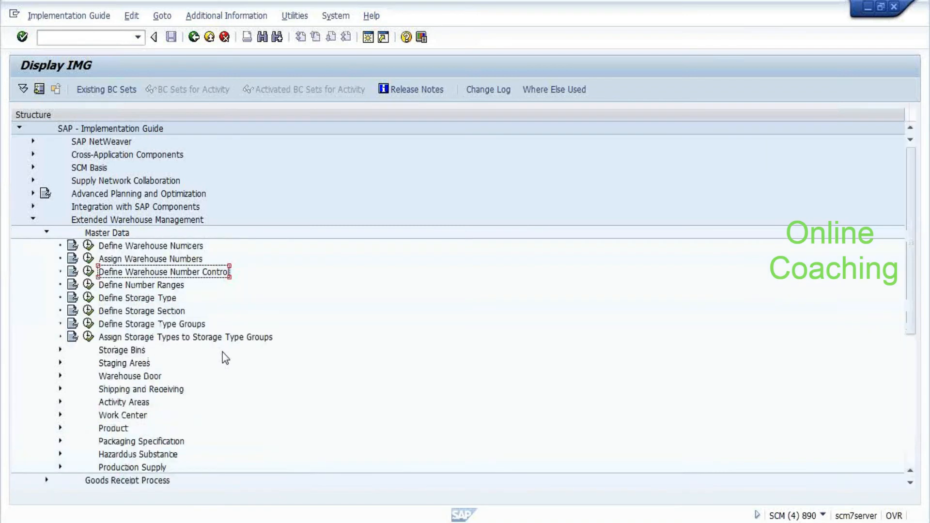
key("Up")
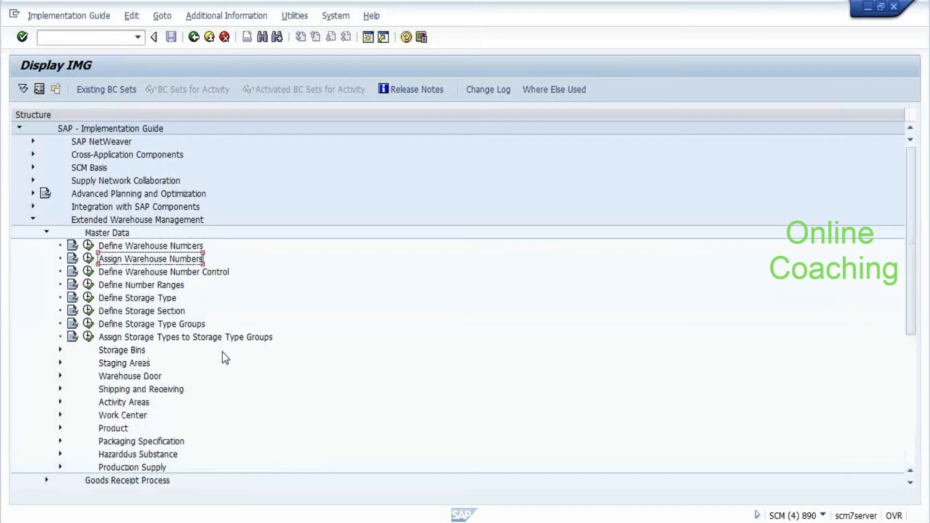
key("Return")
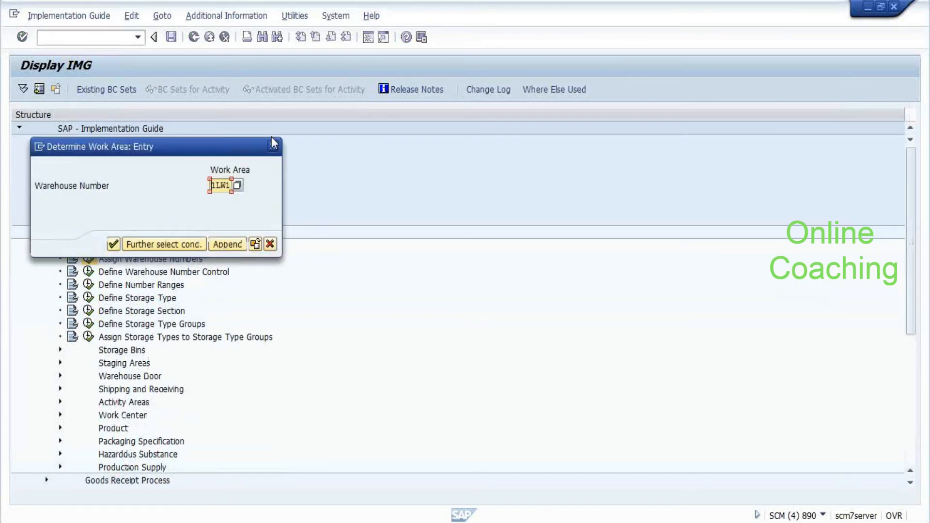
key("Return")
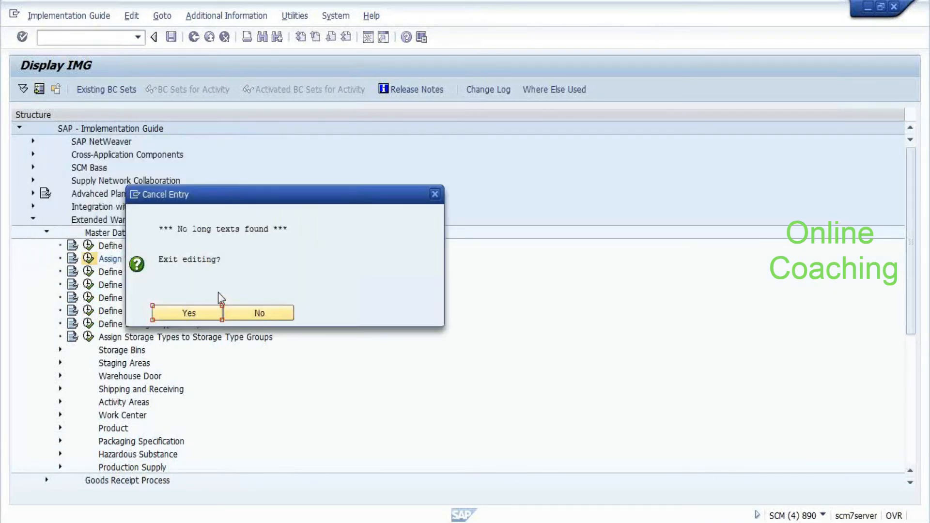
left_click(200, 313)
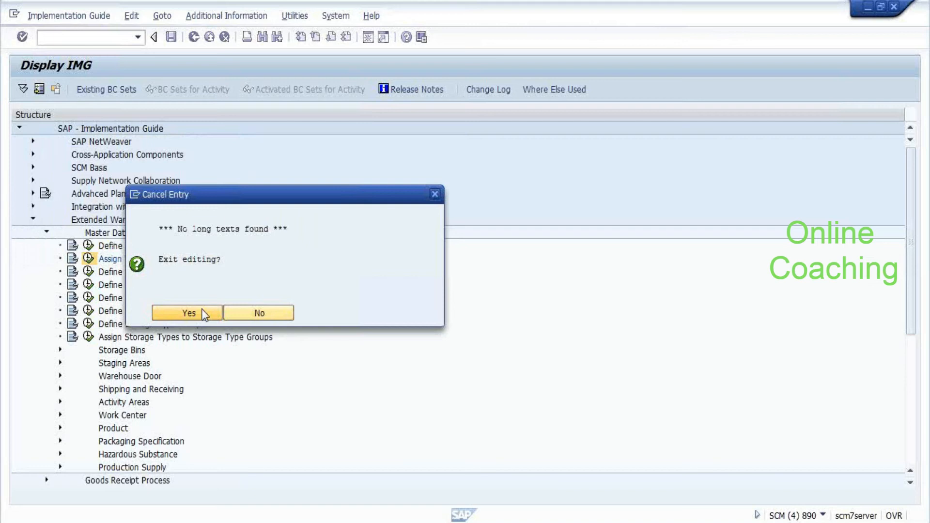
Run Define Number Ranges and choose Assign Number Range Intervals to Warehouse Number
left_click(88, 285)
left_click(115, 276)
left_click(116, 277)
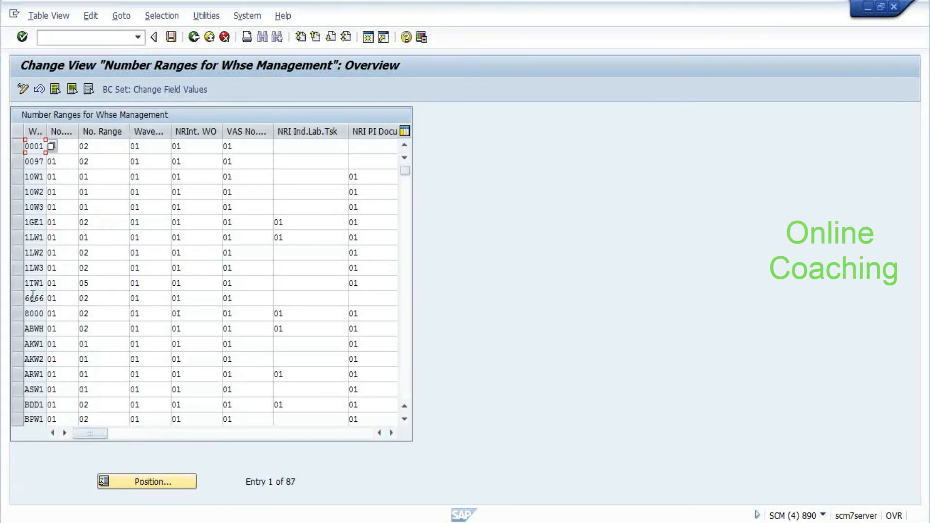
left_click(49, 237)
left_click(276, 237)
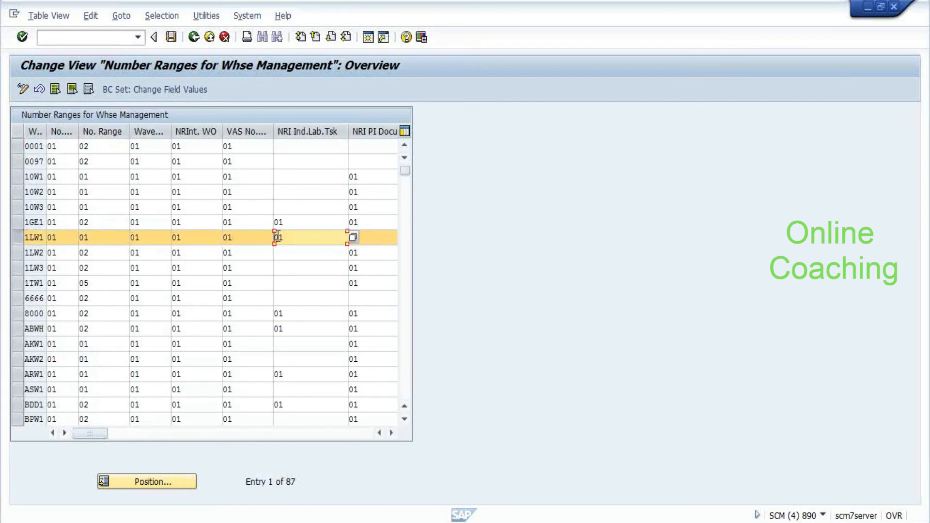
left_click(267, 238)
key("Return")
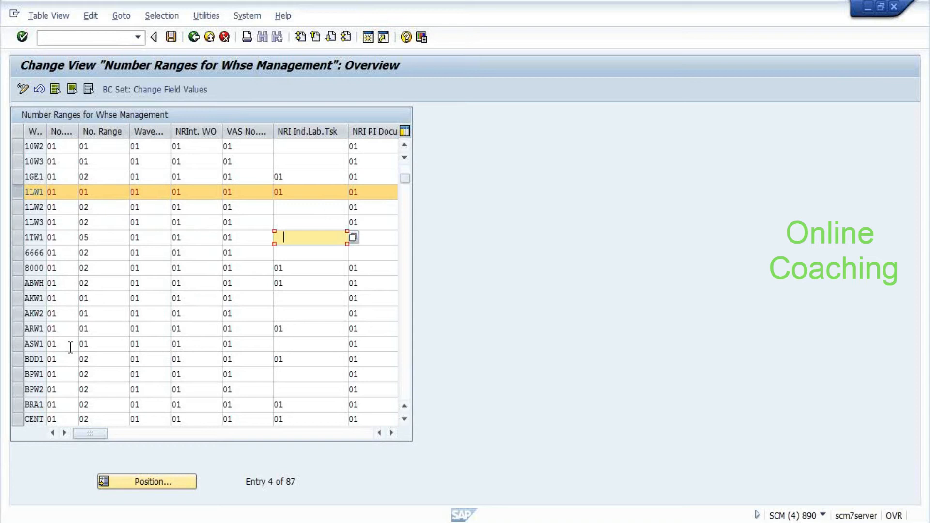
scroll(70, 348, "up", 1)
scroll(70, 349, "up", 2)
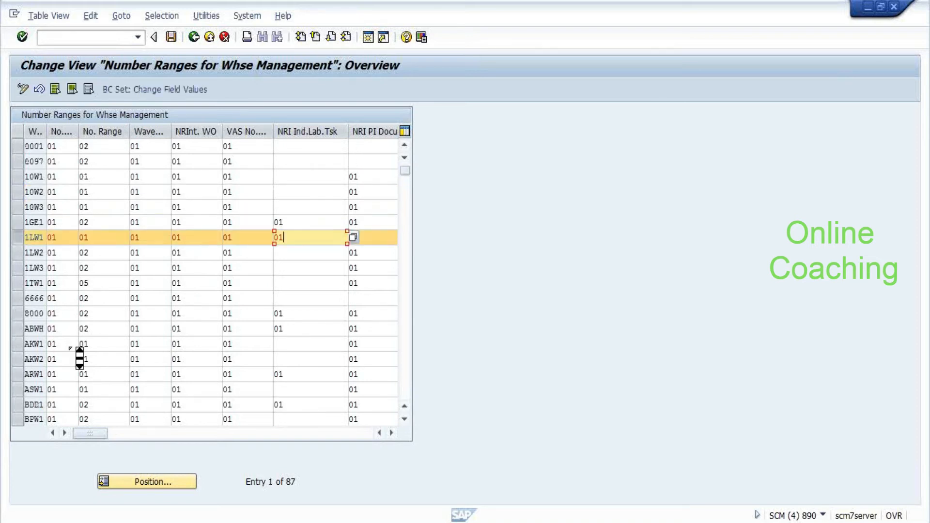
scroll(70, 349, "down", 9)
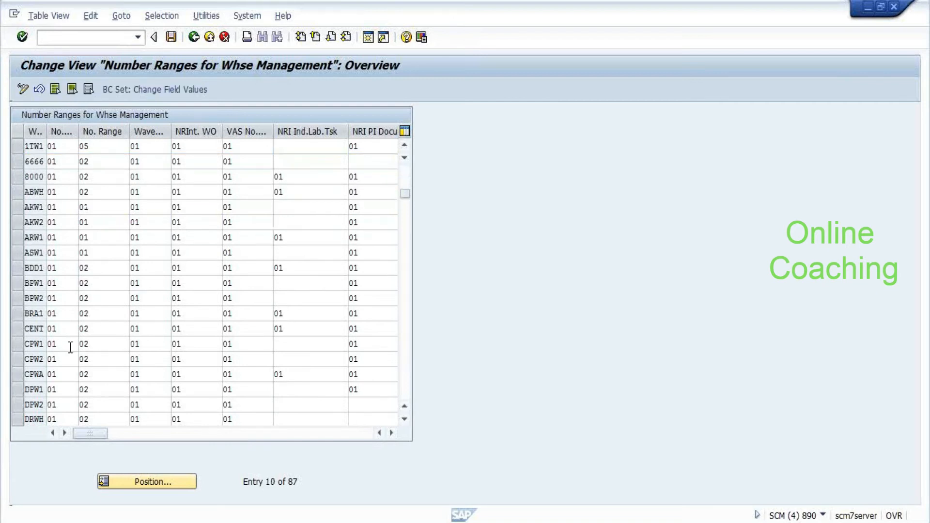
scroll(70, 349, "down", 2)
scroll(70, 348, "down", 3)
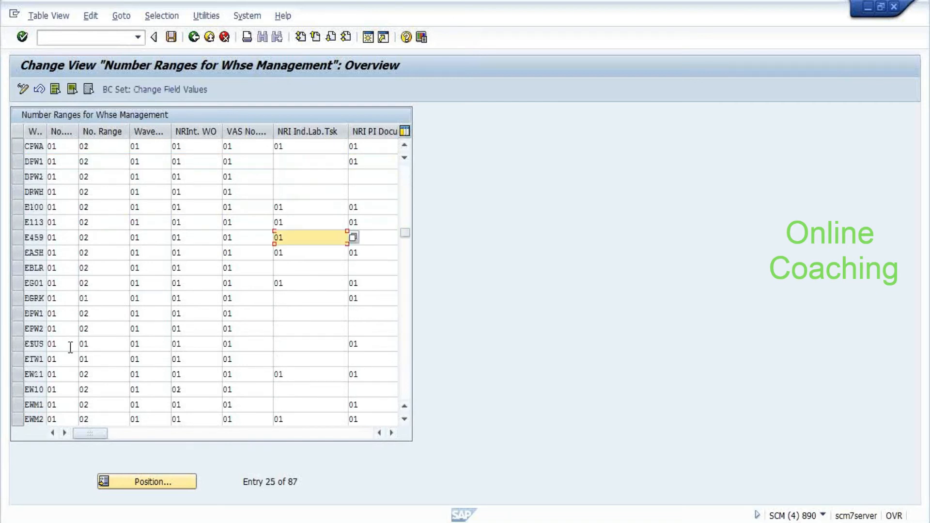
scroll(71, 348, "down", 3)
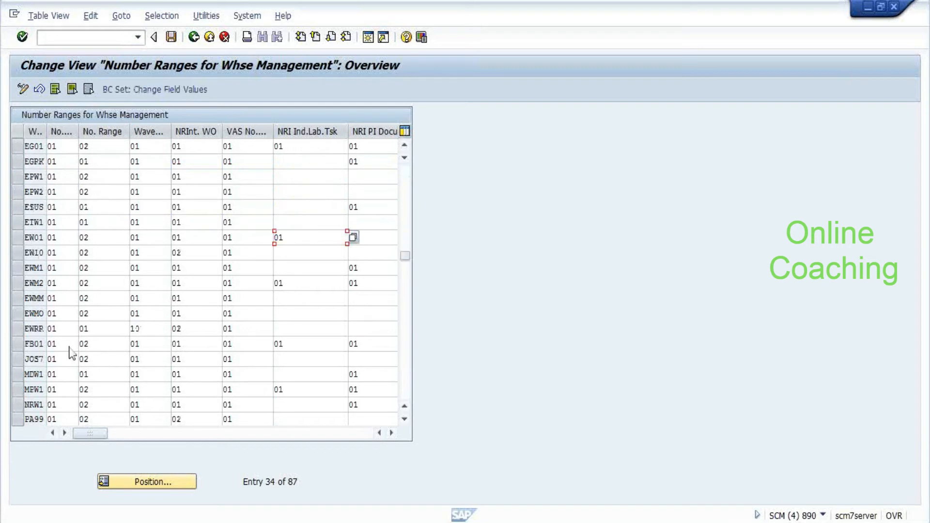
scroll(70, 349, "up", 1)
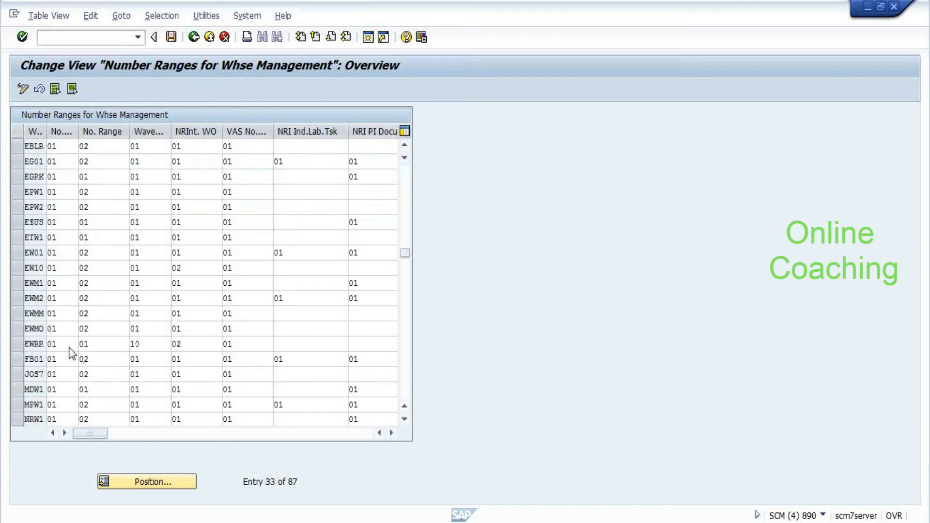
scroll(70, 352, "up", 1)
scroll(70, 352, "up", 1)
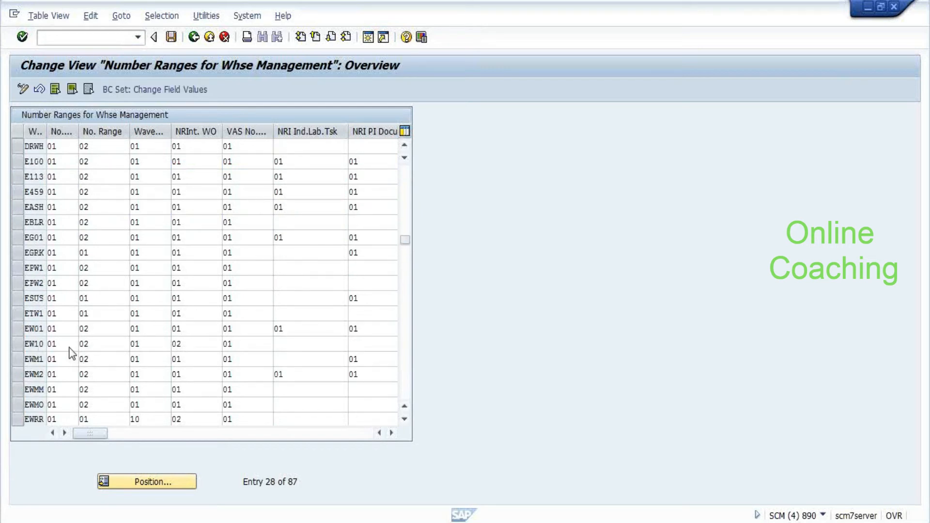
scroll(63, 349, "up", 10)
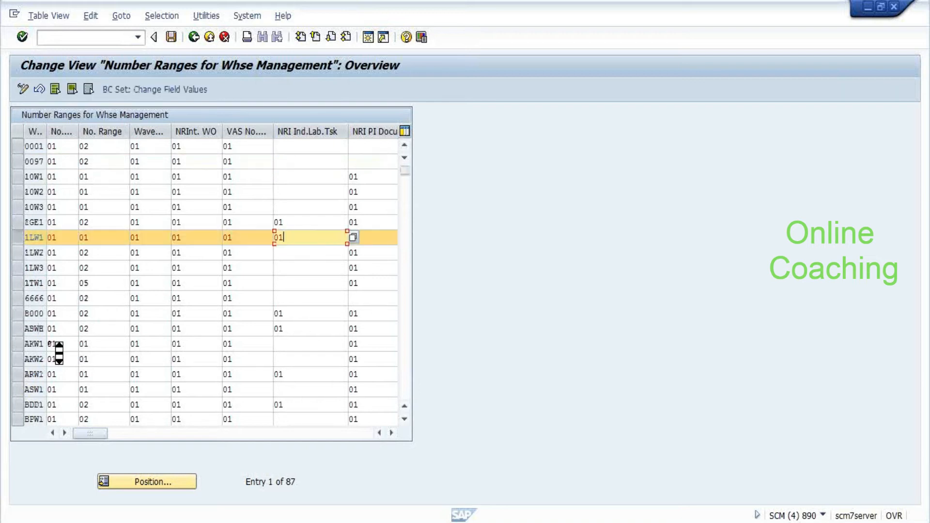
scroll(53, 345, "down", 1)
scroll(50, 343, "down", 1)
scroll(50, 343, "down", 7)
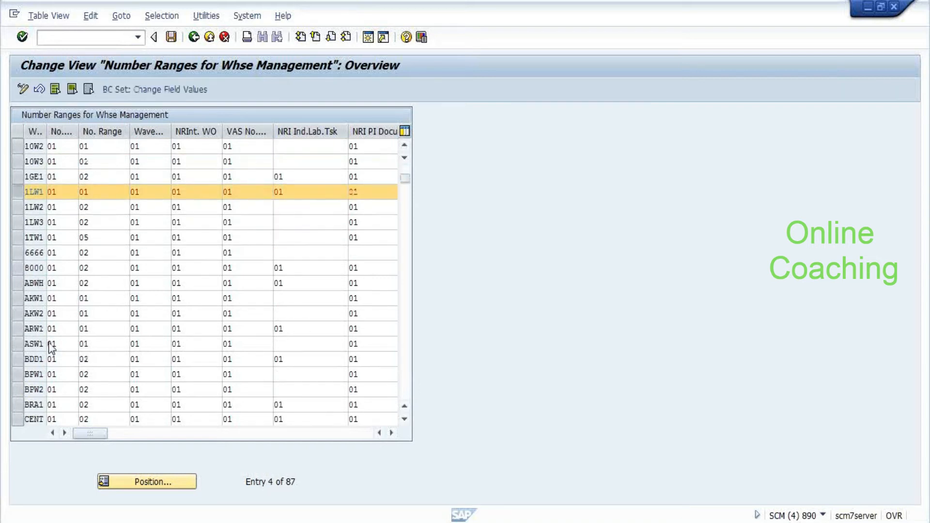
scroll(59, 353, "down", 2)
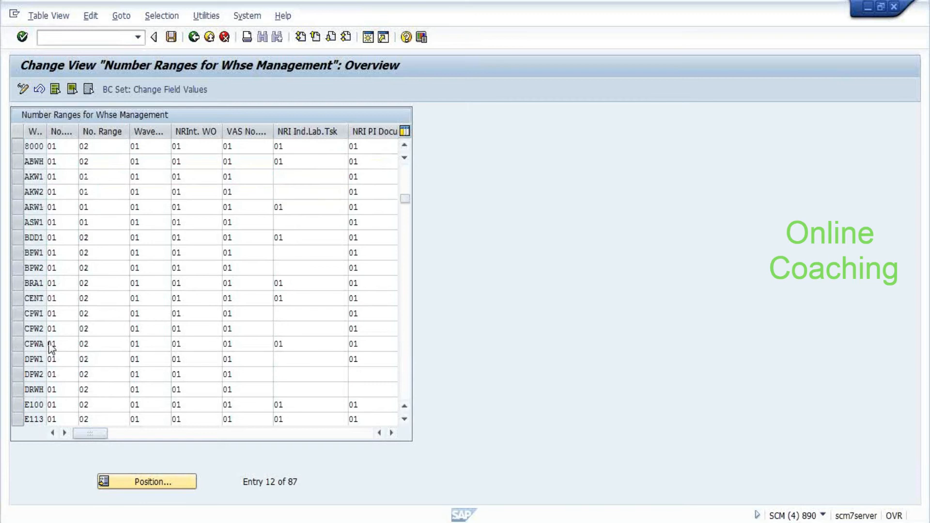
scroll(51, 348, "down", 20)
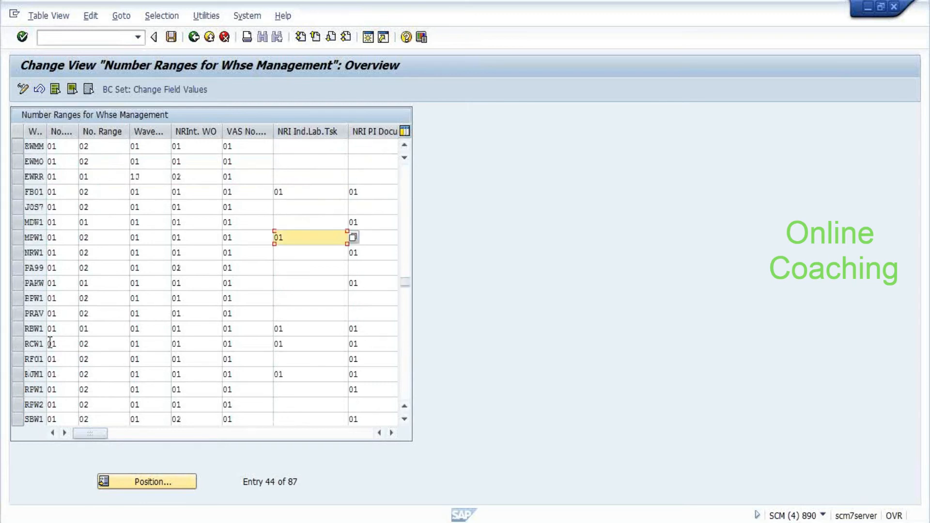
scroll(58, 353, "up", 4)
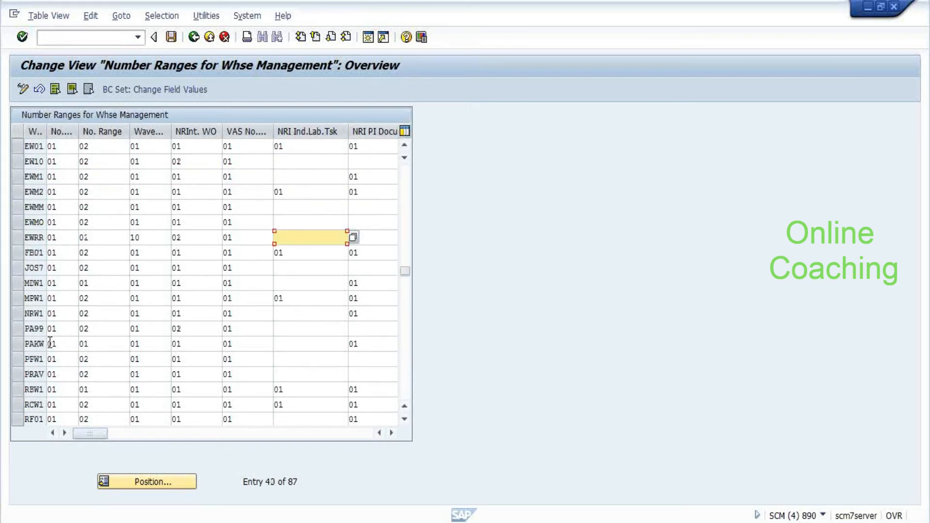
left_click(146, 482)
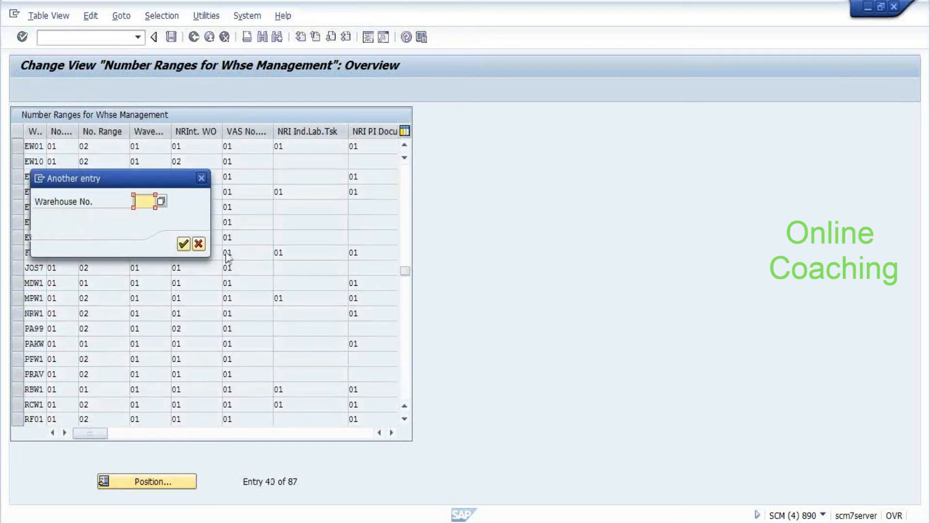
type("E")
key("Return")
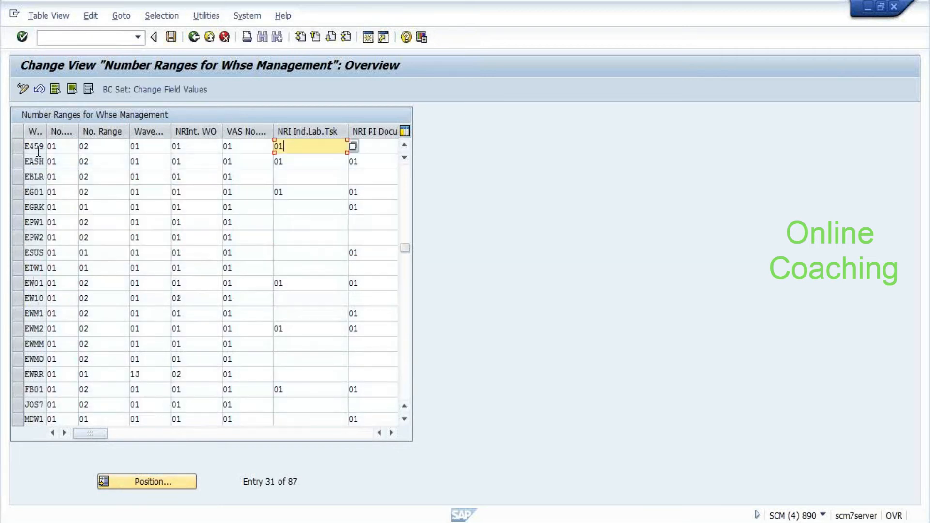
left_click(38, 147)
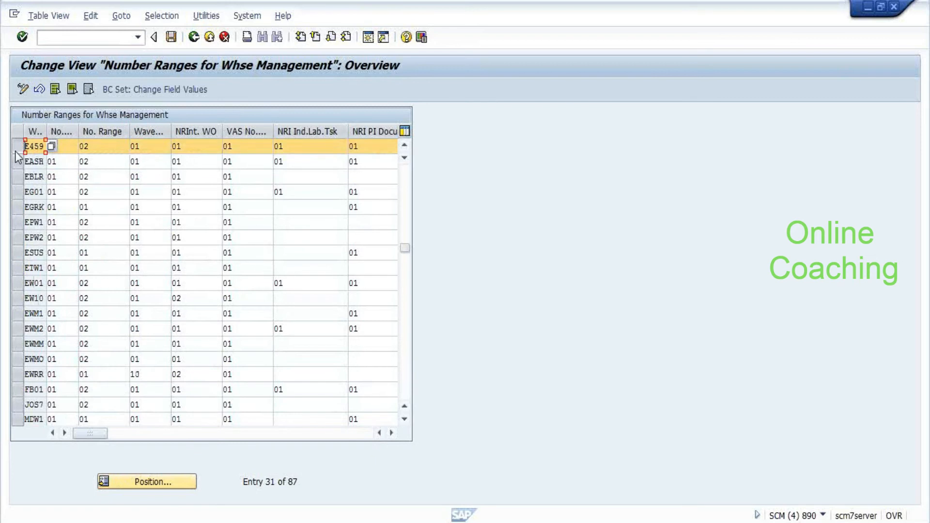
left_click(405, 146)
left_click(405, 146)
left_click(405, 146)
left_click(405, 146)
left_click(405, 147)
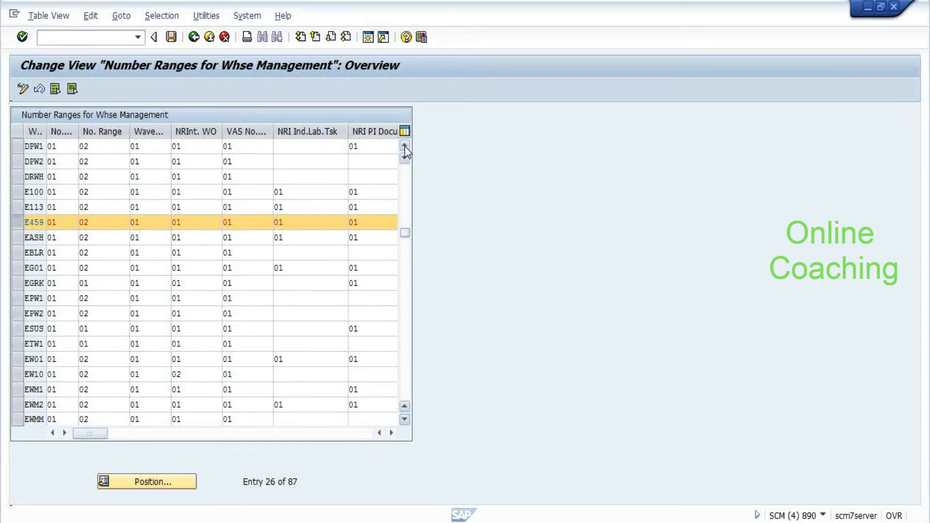
left_click(405, 146)
left_click(406, 146)
left_click(405, 146)
left_click(405, 146)
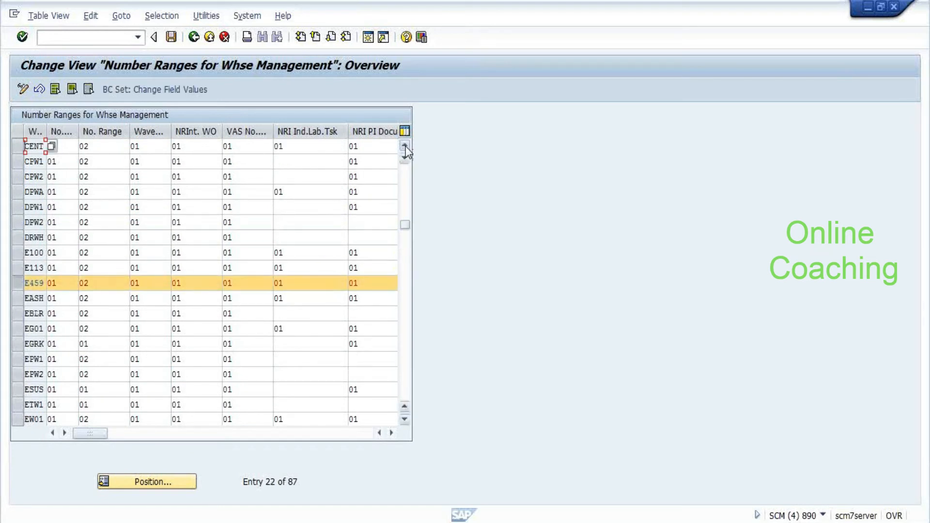
left_click(406, 208)
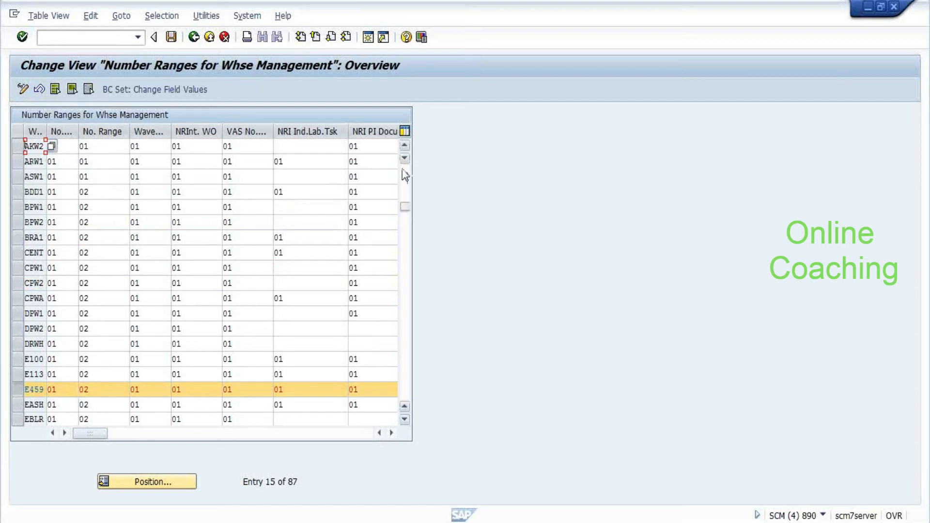
left_click(405, 146)
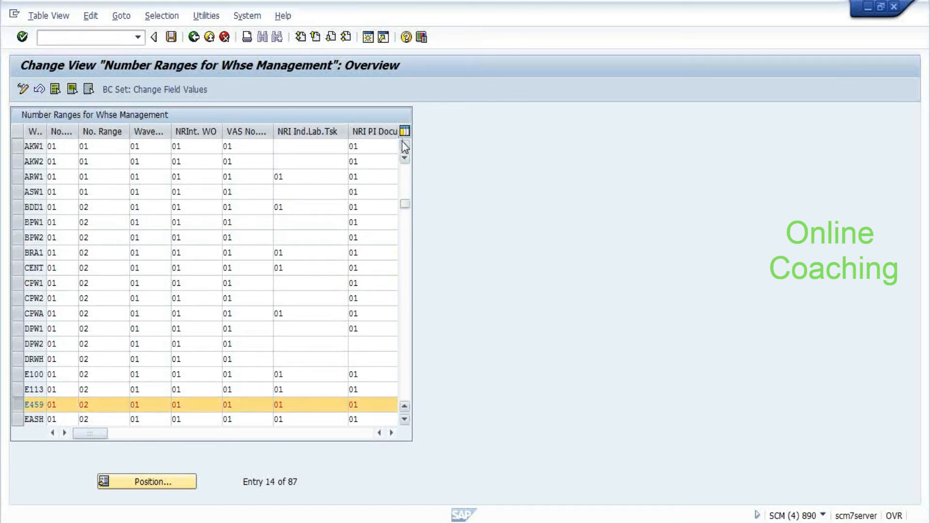
left_click(405, 146)
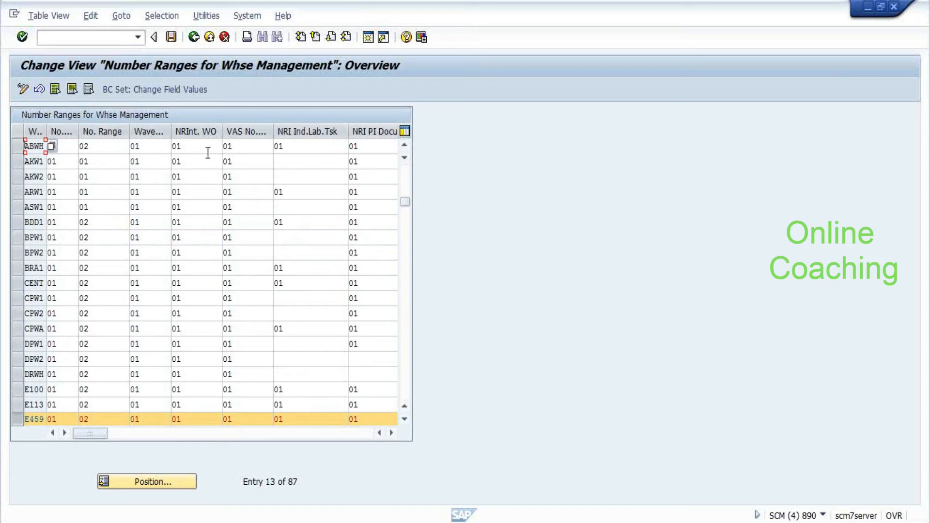
left_click_drag(96, 433, 297, 451)
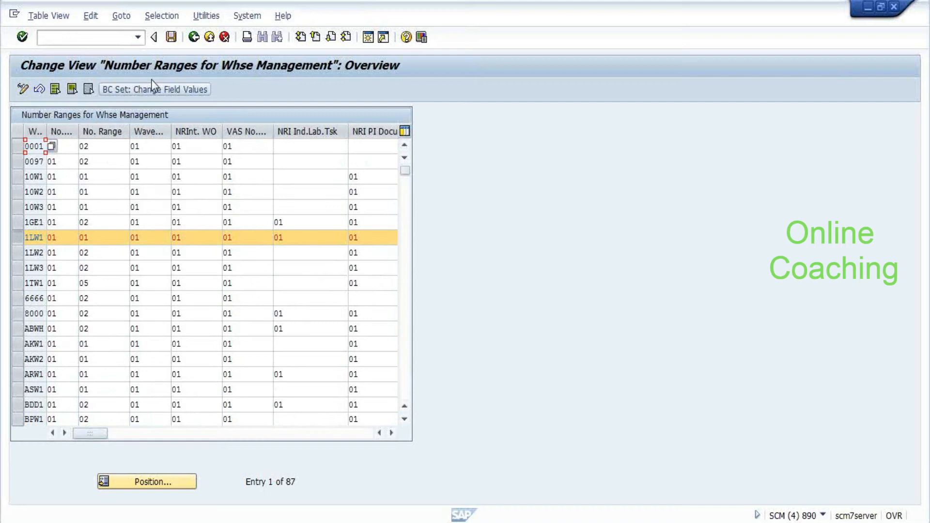
Open Define Number Ranges for Warehouse Tasks and display the intervals for warehouse 1LW1
left_click(194, 37)
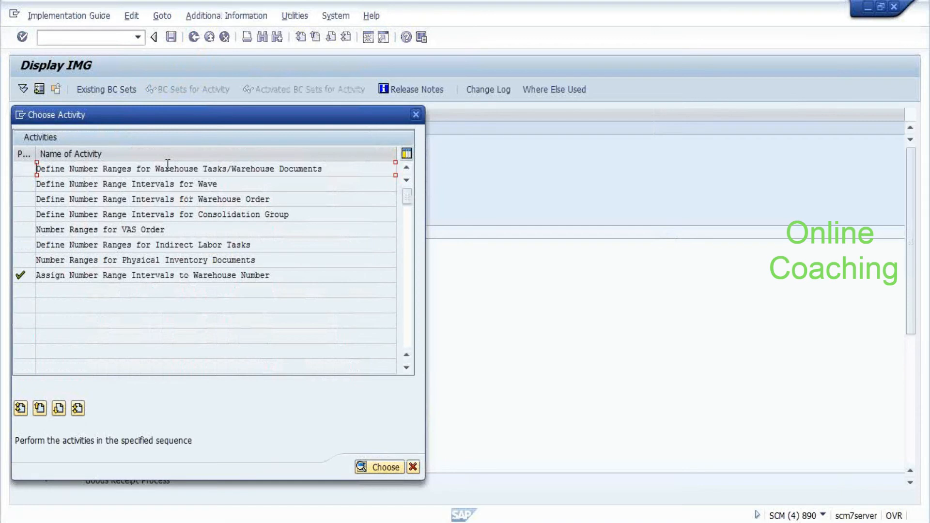
double_click(161, 170)
type("1LW1")
left_click(86, 152)
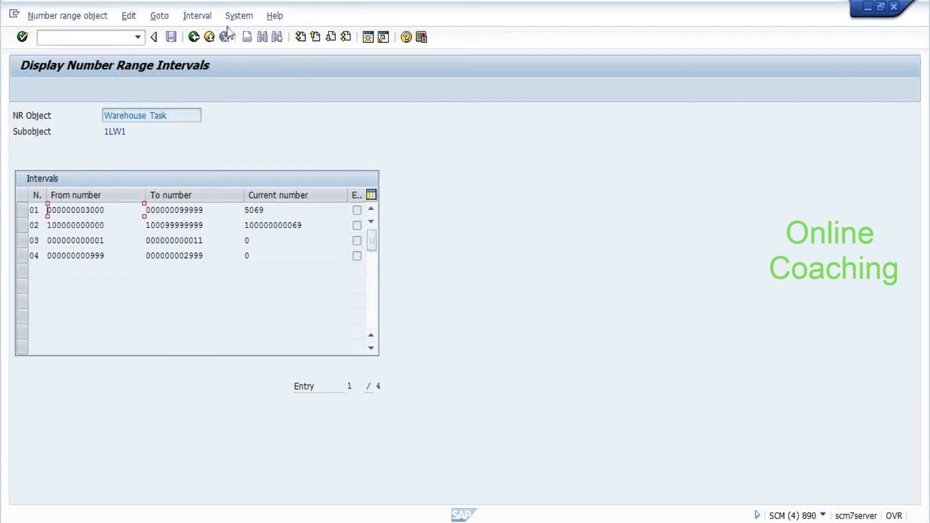
Switch the warehouse number to E459 and inspect its interval To numbers
left_click(193, 38)
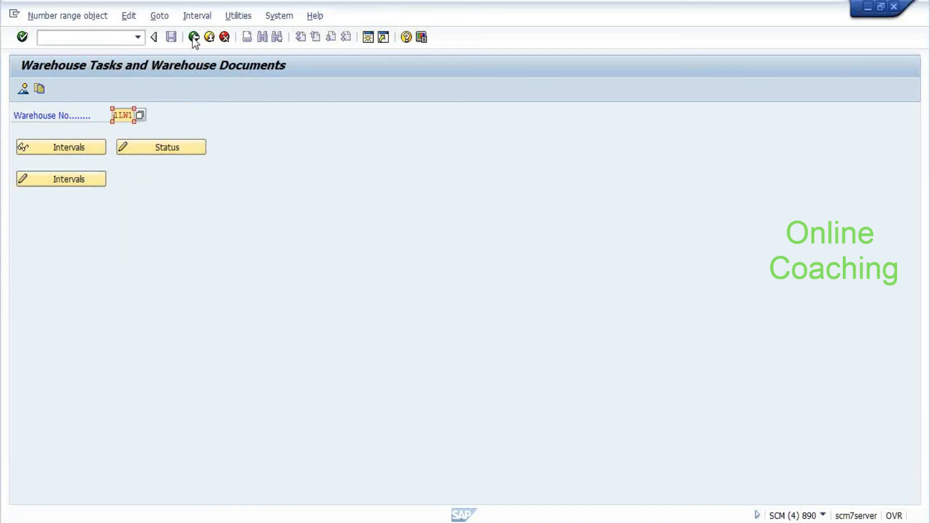
key("BackSpace")
key("BackSpace")
key("BackSpace")
key("BackSpace")
type("E")
key("Down")
key("Return")
left_click(41, 147)
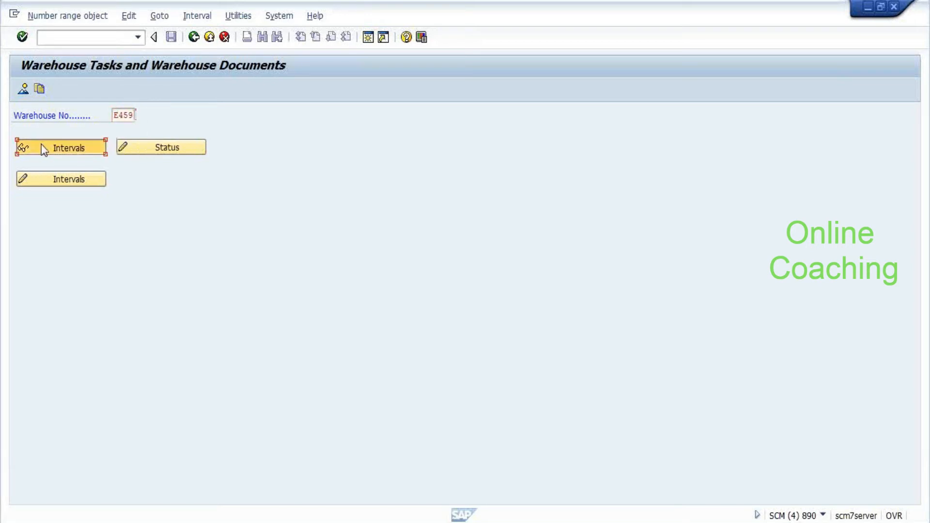
left_click(193, 210)
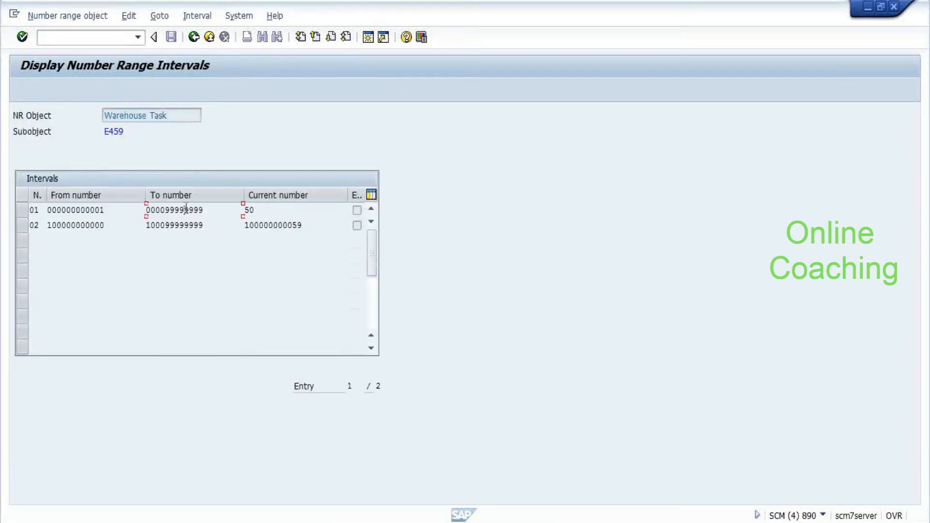
left_click(189, 224)
Return to the number range activity list and select Assign Number Range Intervals to Warehouse Number
key("F3")
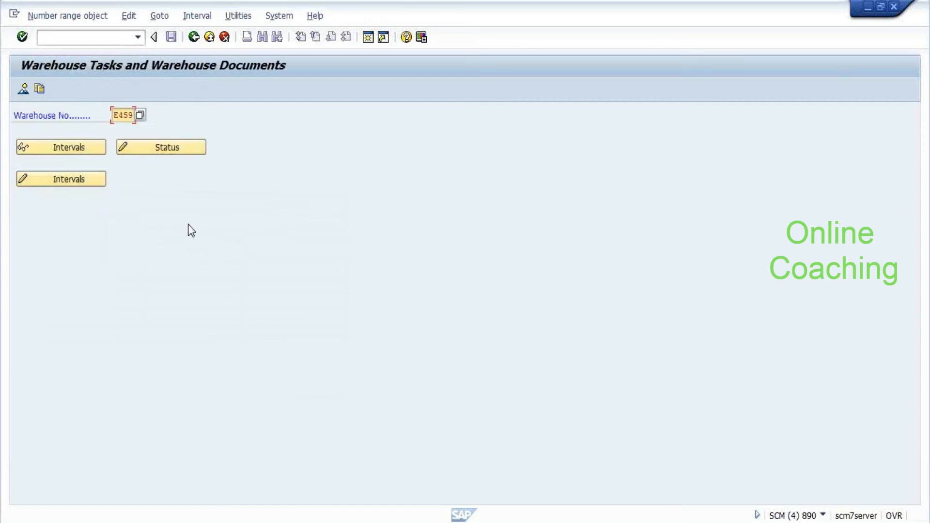
left_click(193, 42)
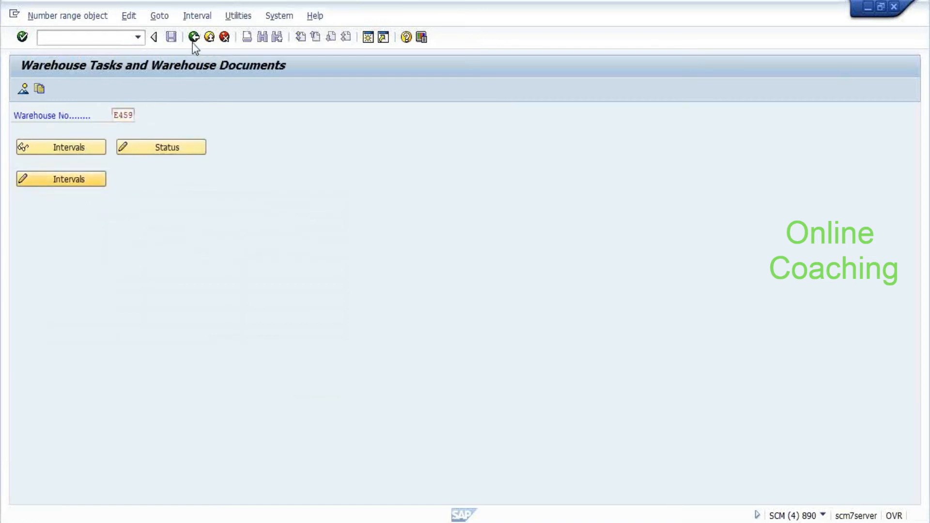
left_click(97, 260)
left_click(98, 280)
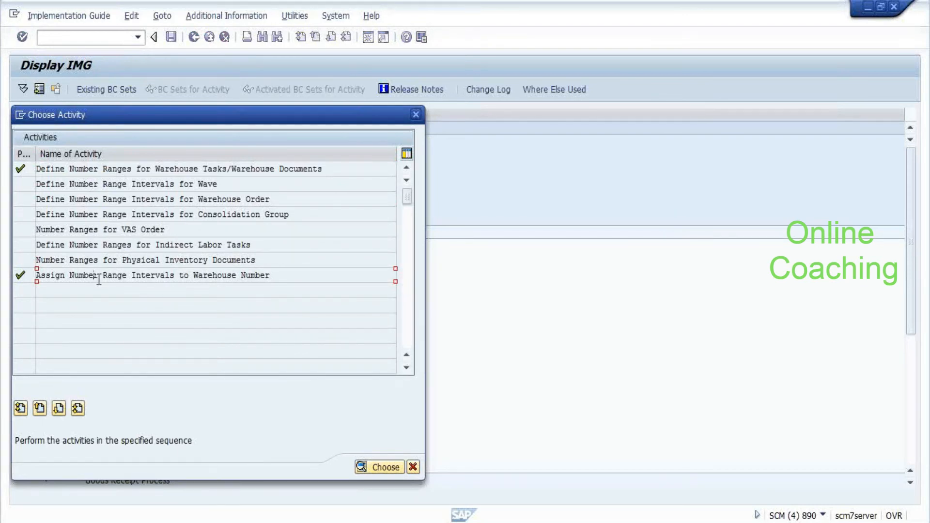
Open the interval-to-warehouse assignment table and position the list on warehouse E459
double_click(98, 277)
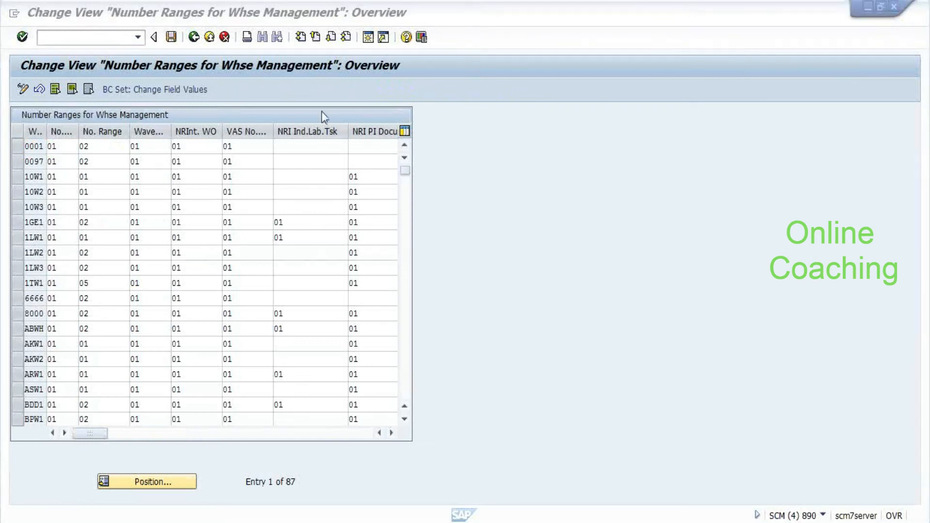
left_click(22, 270)
left_click(25, 267)
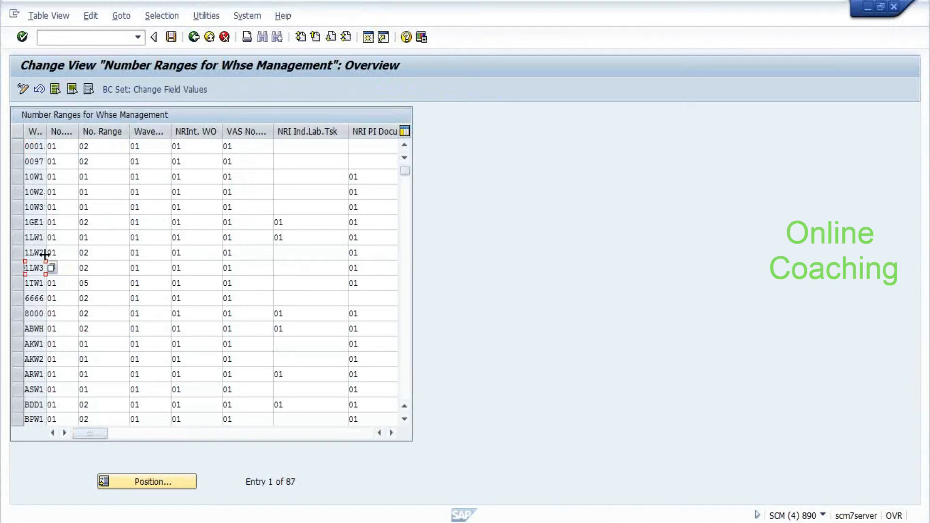
left_click(129, 481)
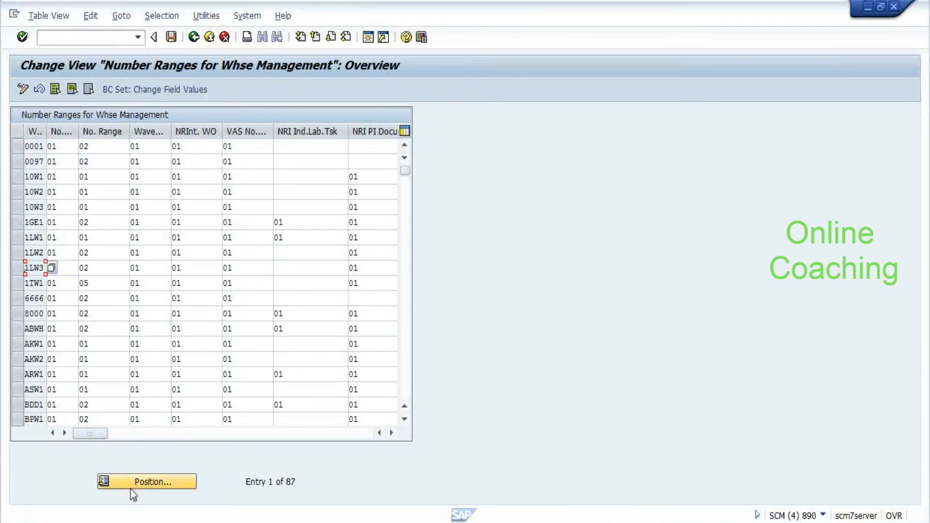
key("Down")
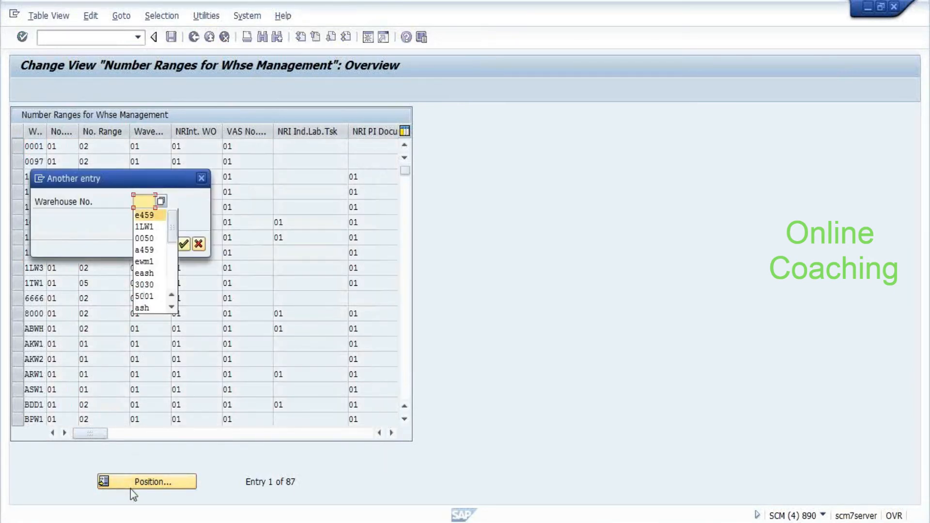
key("Return")
key("Return")
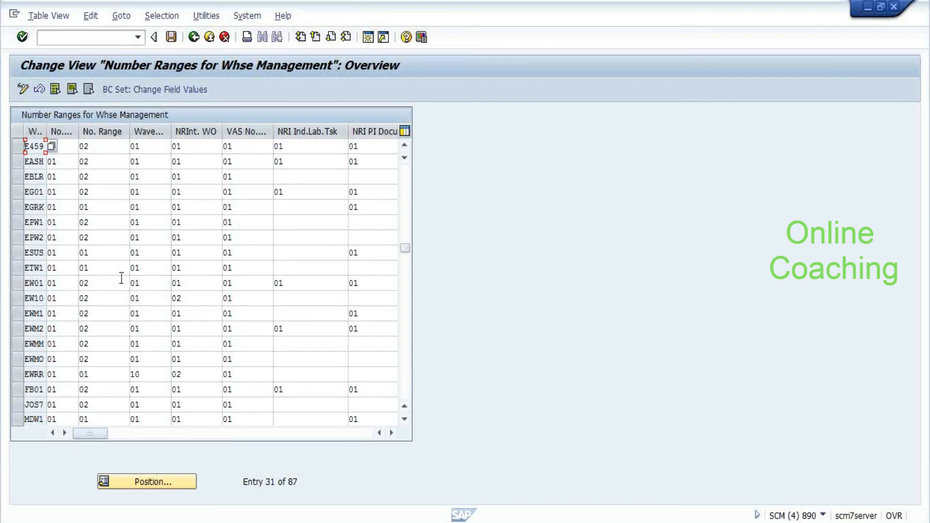
Review the EASH and E459 number range rows, then go back to the number range activity list
left_click(734, 54)
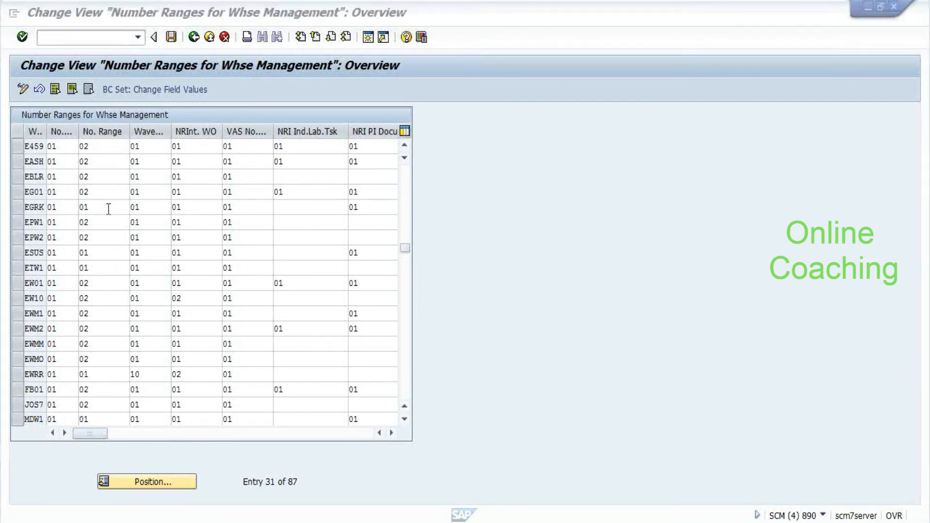
left_click(37, 146)
left_click(36, 160)
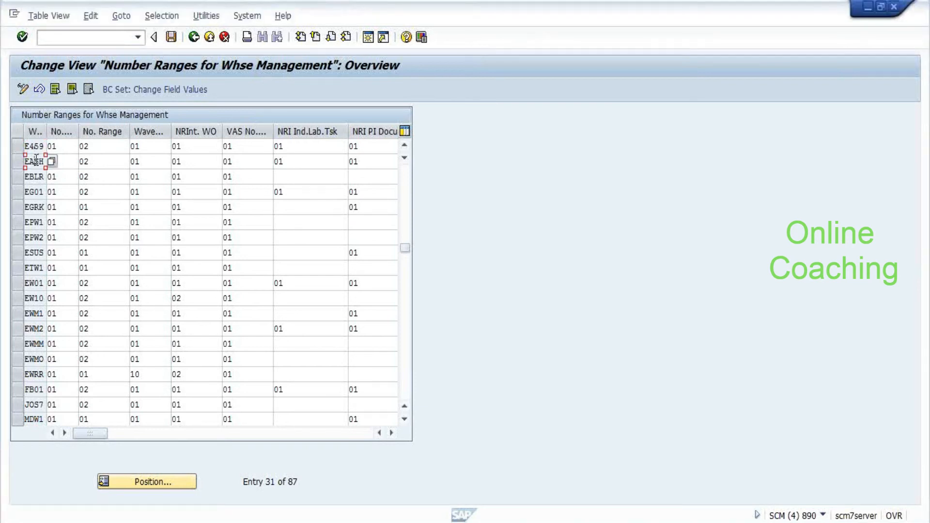
left_click(19, 146)
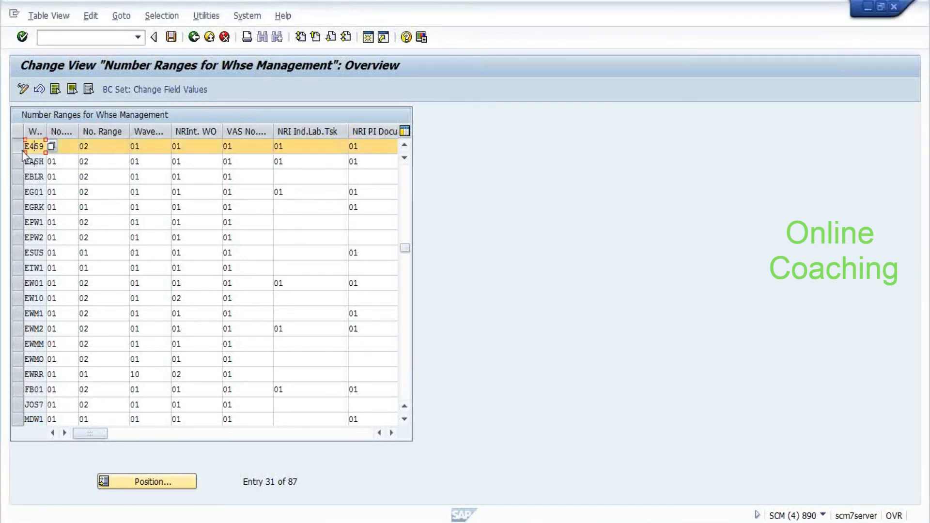
left_click(91, 146)
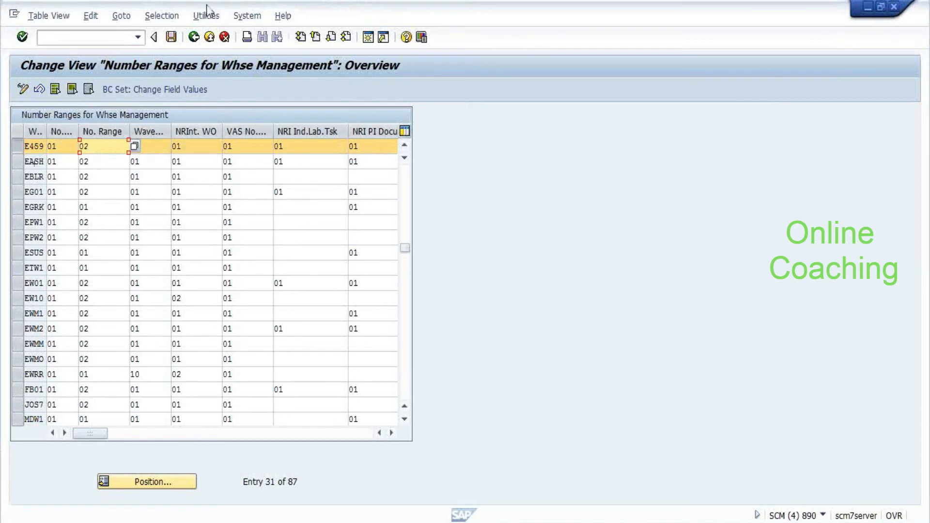
left_click(193, 39)
left_click(198, 199)
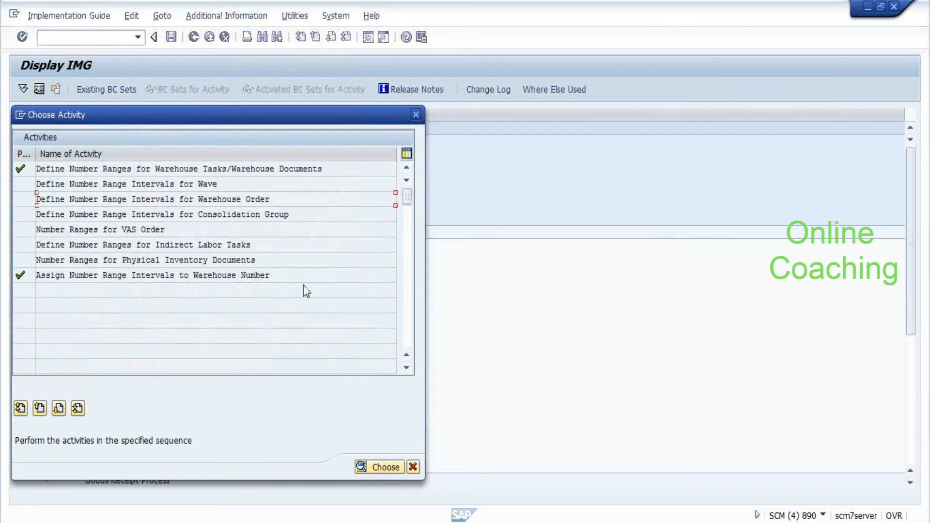
Check the VAS order and number range assignment activities, then close the activity list
left_click(223, 228)
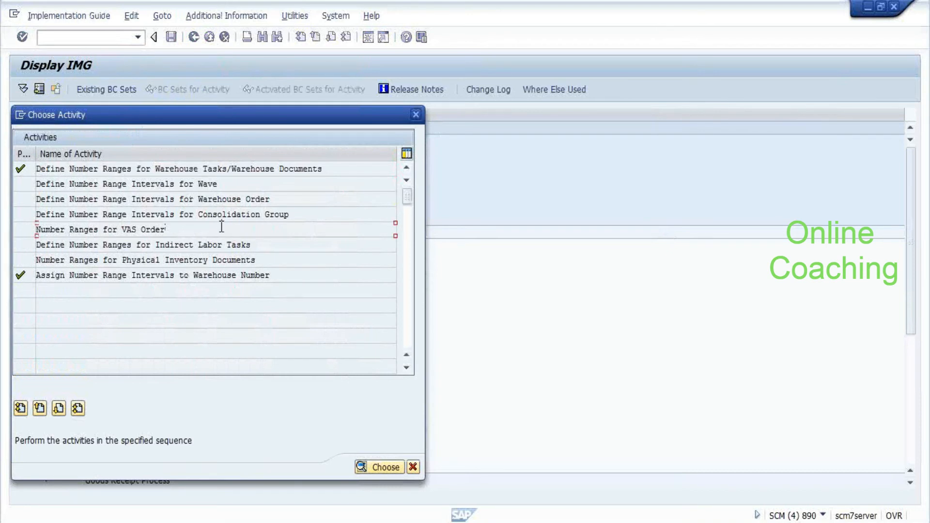
left_click(294, 273)
left_click(416, 115)
Expand Cross-Process Settings > Warehouse Task in the IMG tree
scroll(213, 303, "down", 3)
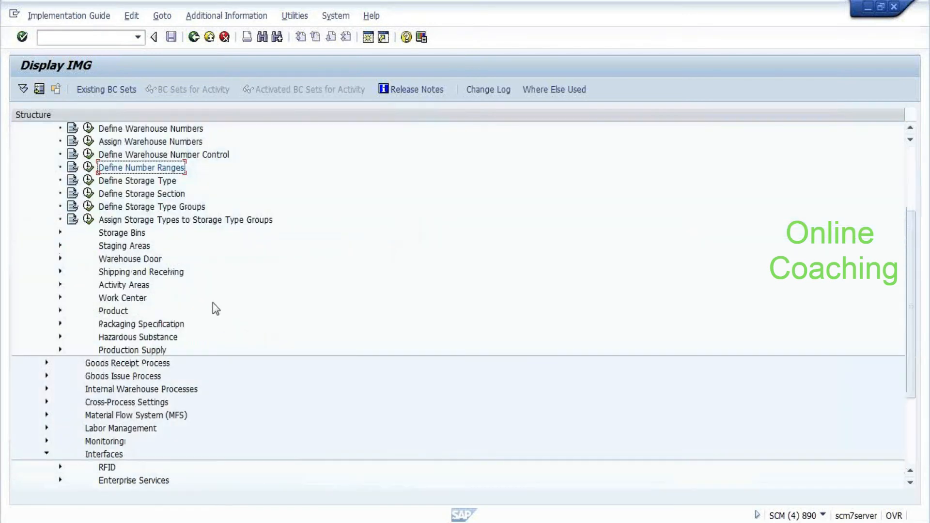
scroll(214, 304, "down", 3)
left_click(129, 260)
key("Down")
key("Down")
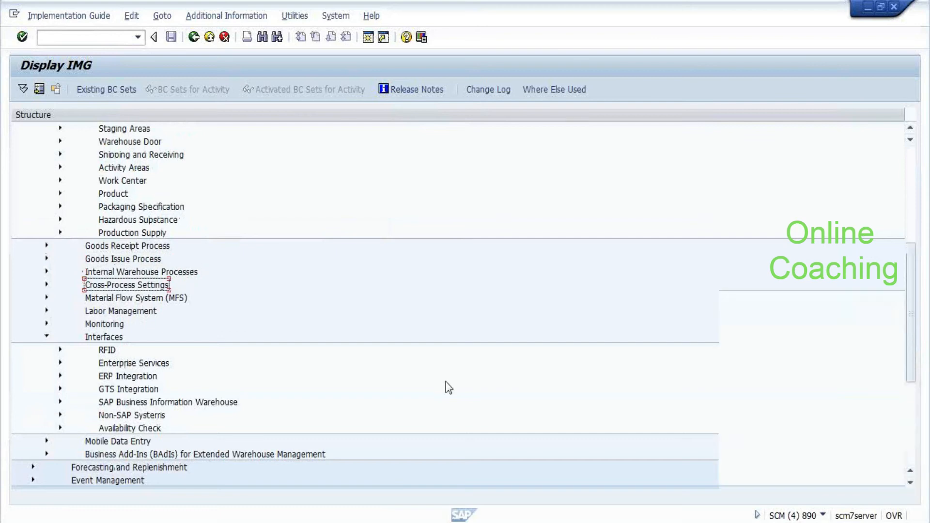
key("Right")
key("Down")
key("Down")
key("Down")
key("Down")
key("Down")
key("Right")
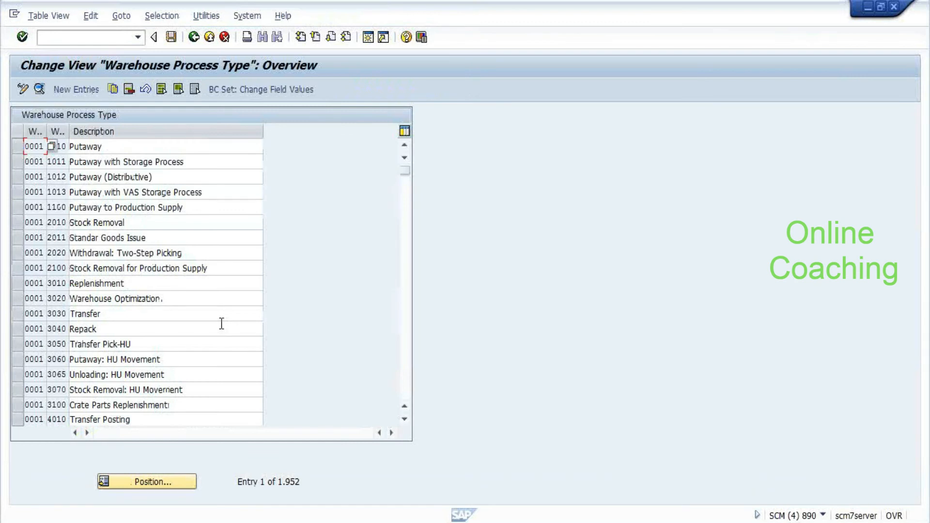
Show the details of E459 process type 3030 Transfer and dismiss the low-battery notification
left_click(146, 483)
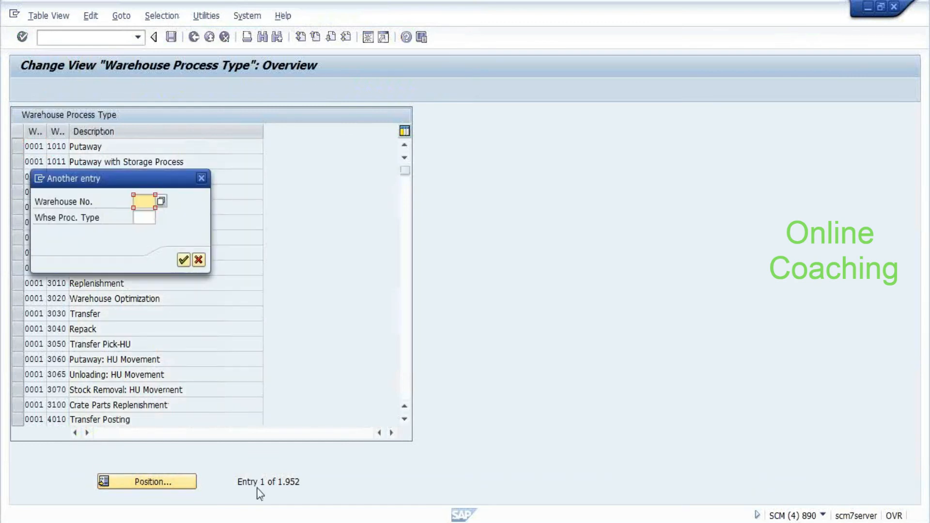
key("Escape")
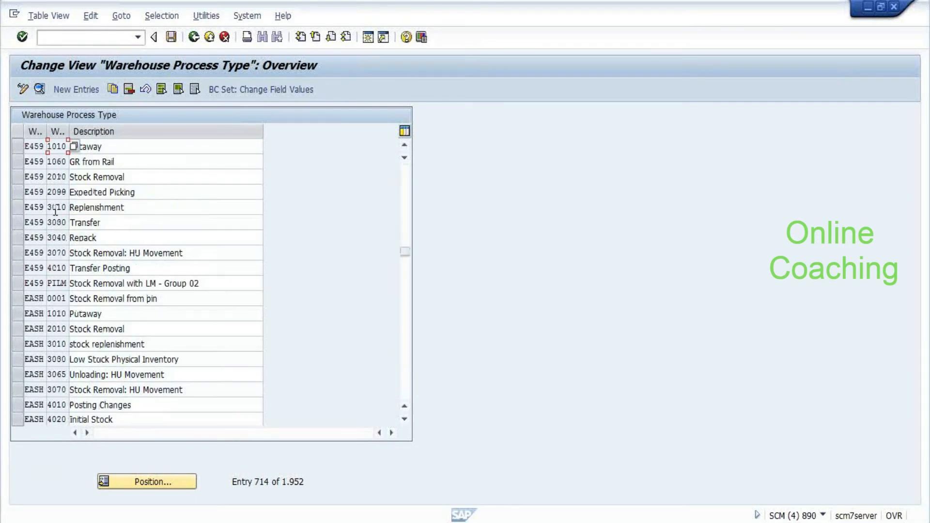
double_click(31, 222)
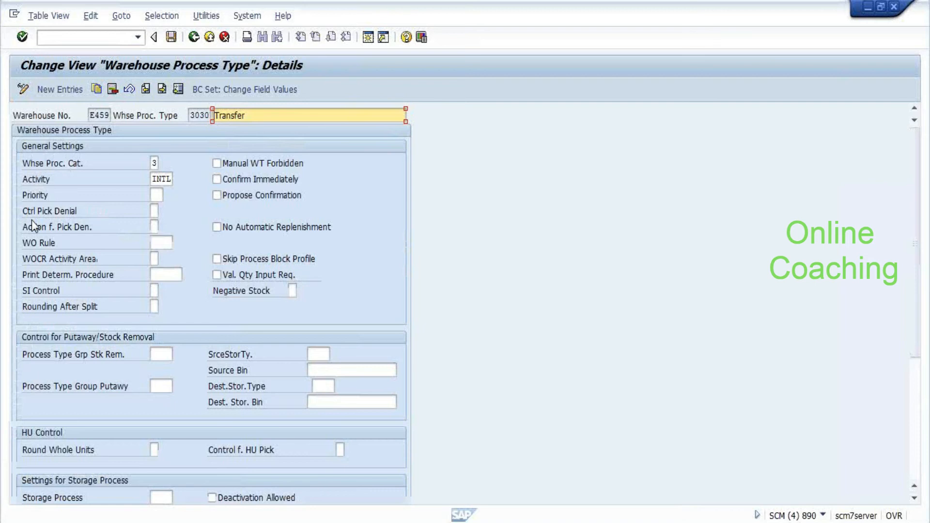
scroll(170, 260, "down", 4)
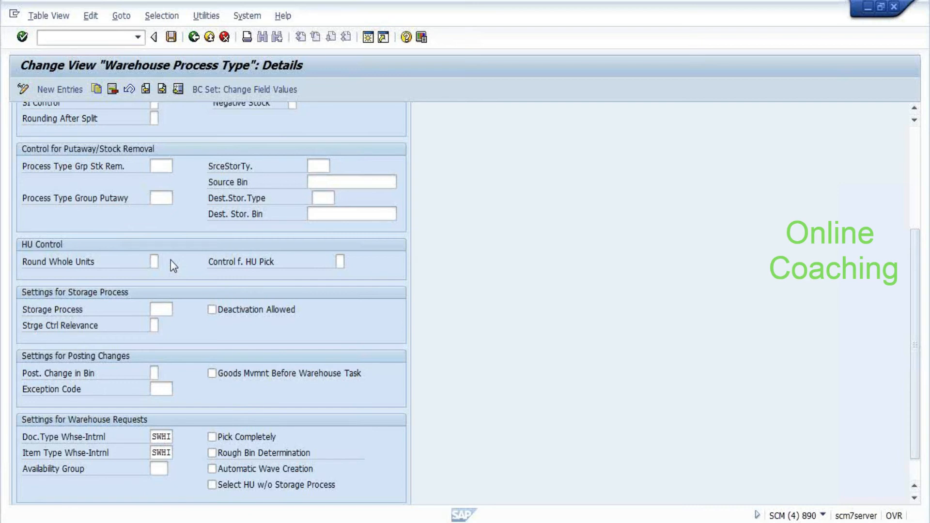
scroll(171, 260, "up", 4)
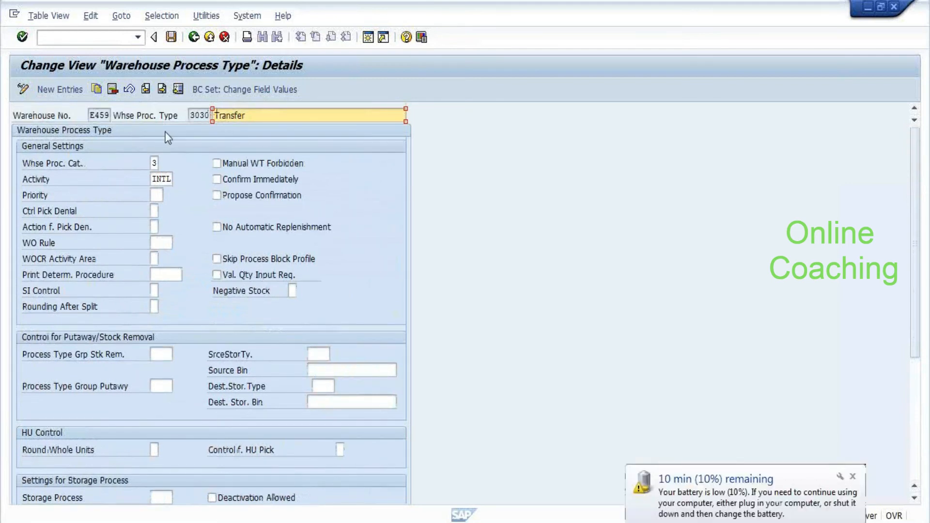
left_click(852, 477)
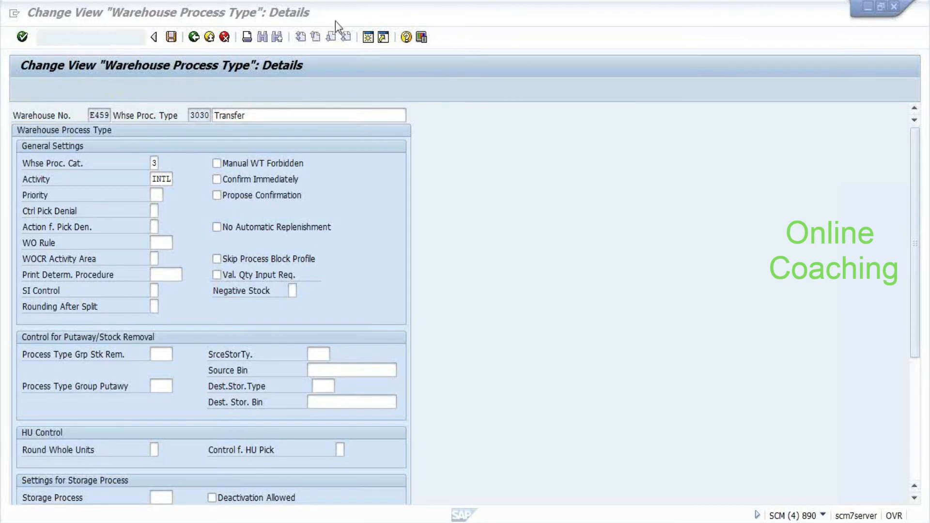
Bring the SAP window back to the front and return to the Warehouse Process Type overview
key("super+f")
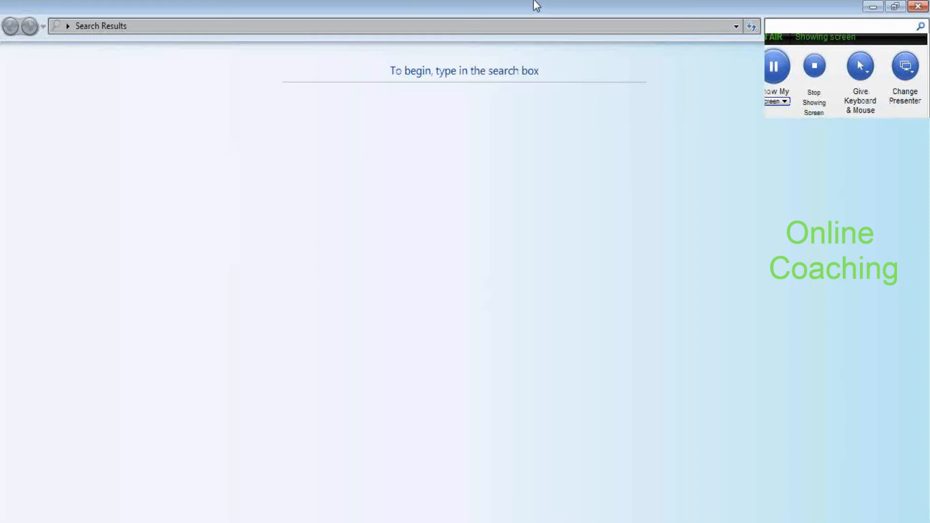
key("alt+Tab")
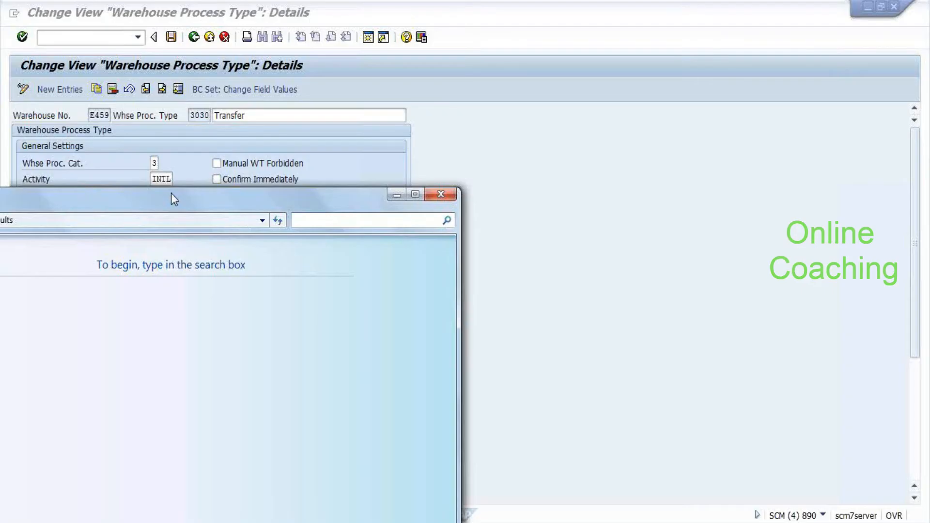
left_click(443, 205)
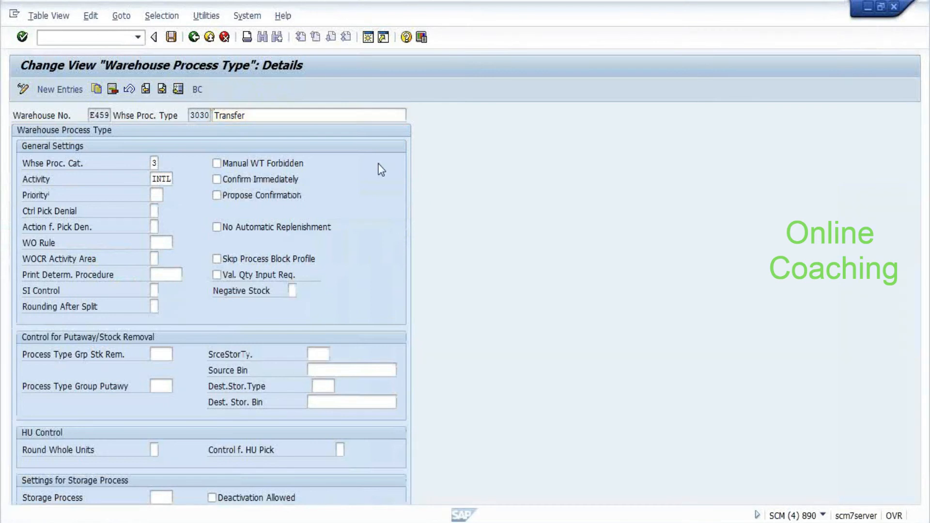
key("F3")
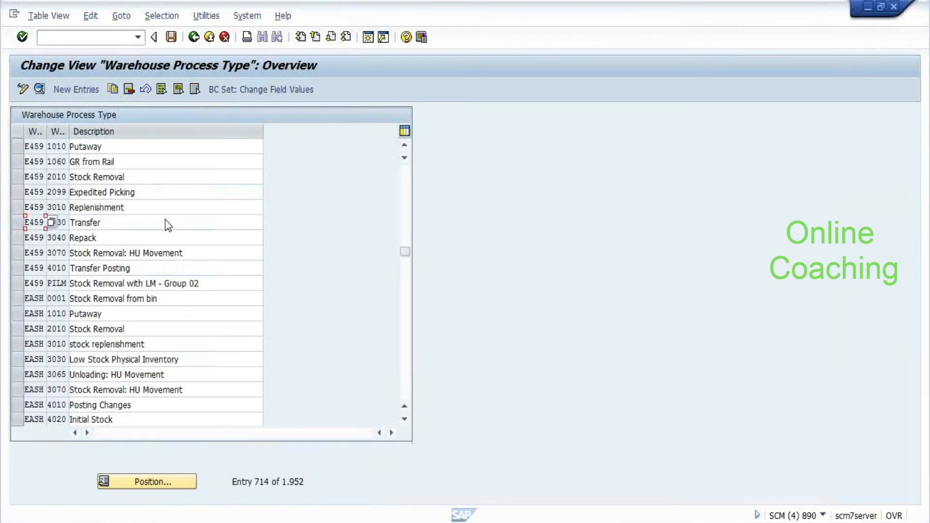
Leave the process type table, check confirmed task 5062 in warehouse 1LW1, and go to Display IMG
key("F3")
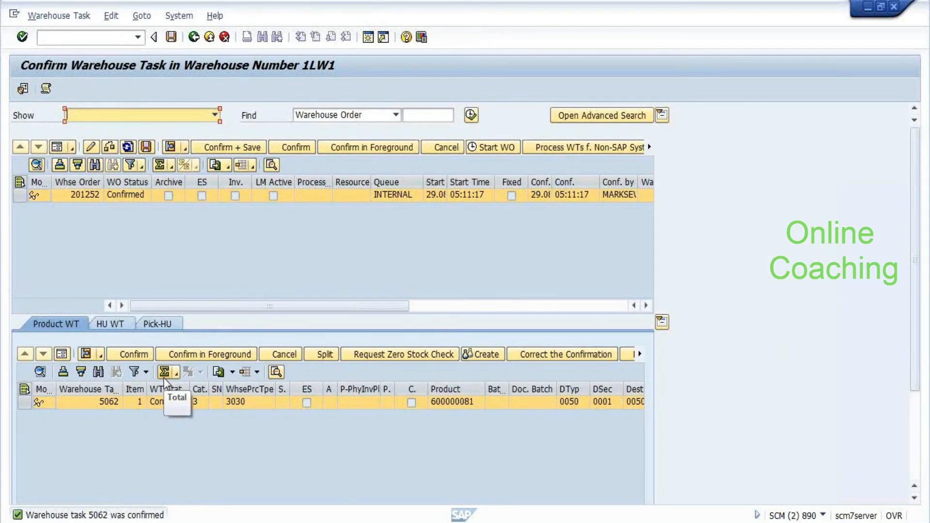
left_click(138, 402)
key("alt+Tab")
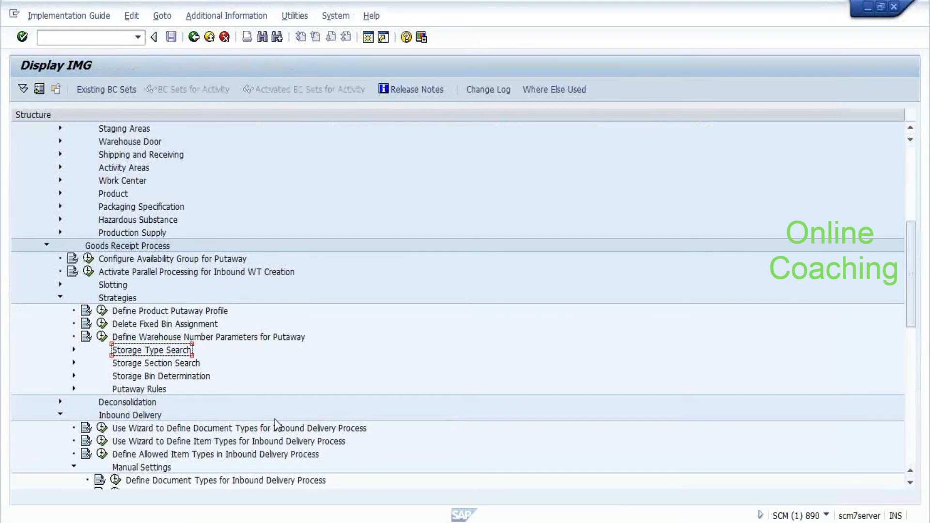
Expand ERP Integration > Goods Movements and run Map Storage Locations from ERP System to EWM
scroll(240, 303, "up", 6)
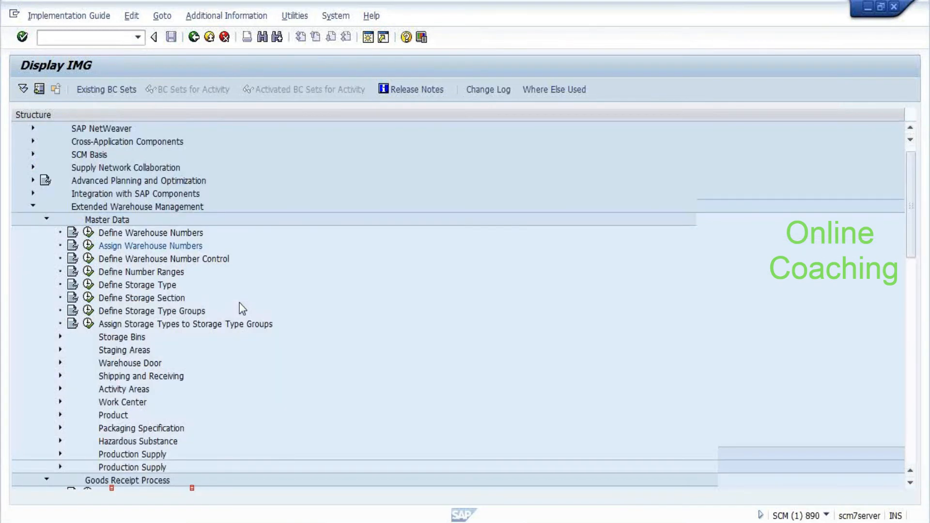
scroll(239, 303, "down", 15)
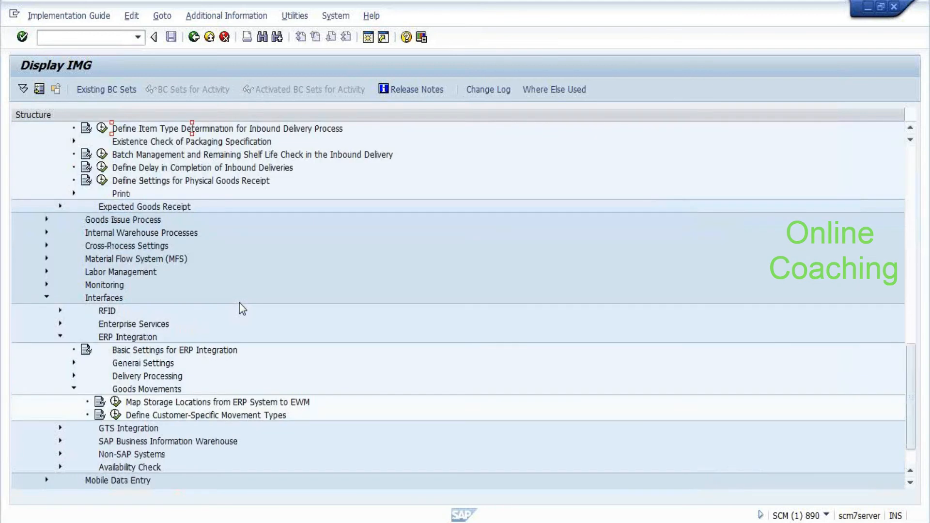
scroll(239, 303, "down", 1)
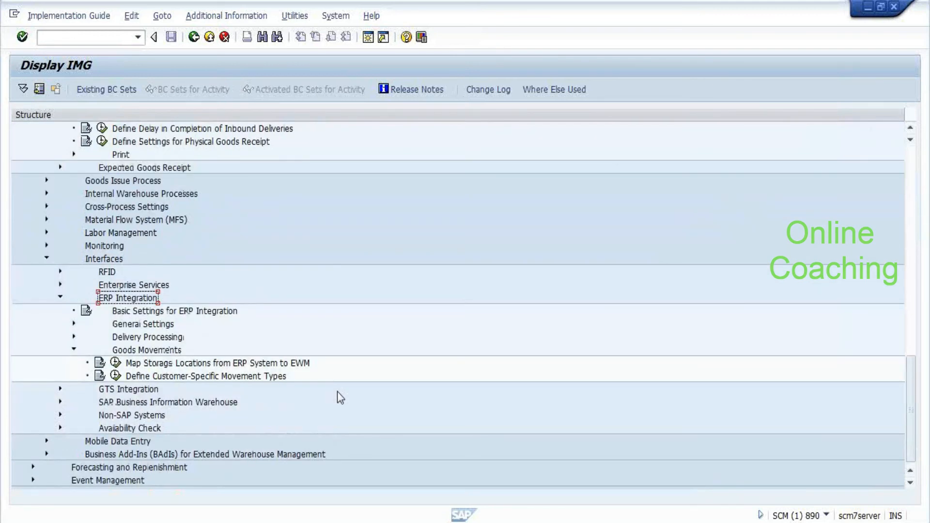
key("Down")
key("Down")
key("Down")
key("Down")
key("Left")
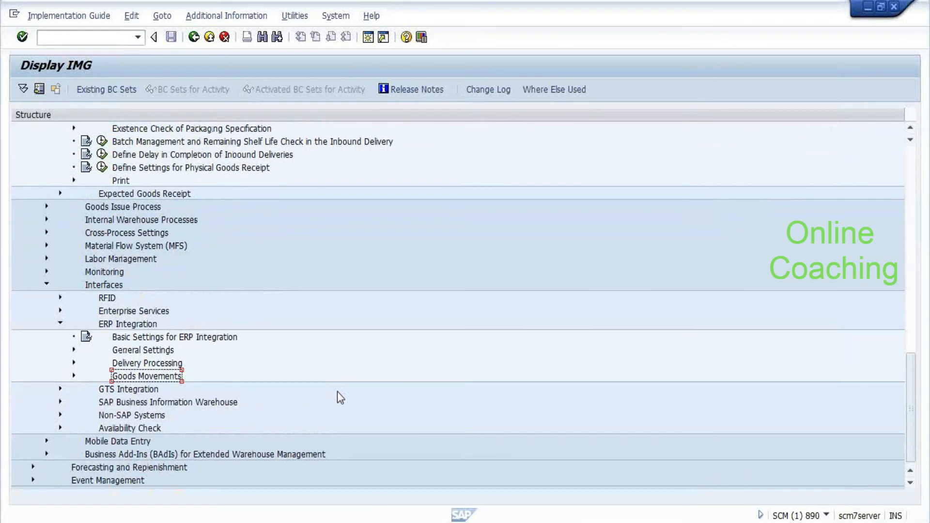
key("Up")
key("Right")
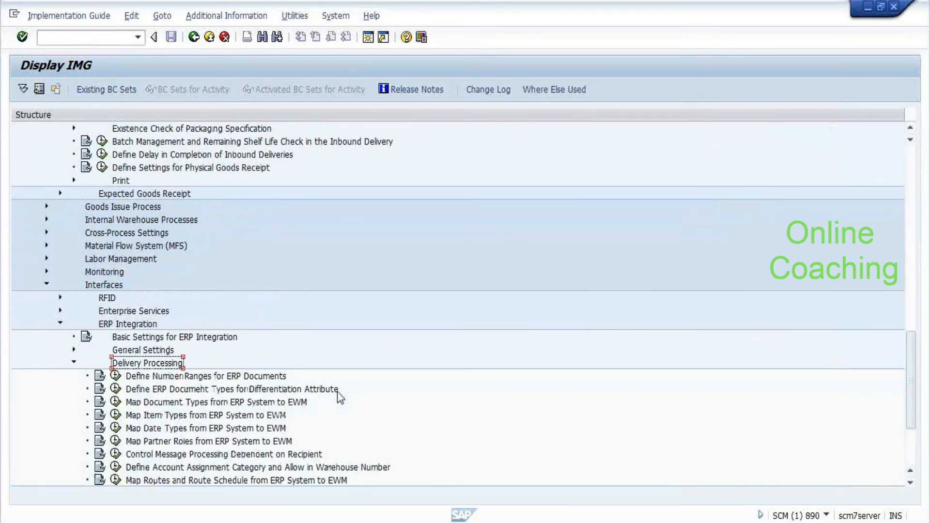
key("Left")
key("Up")
key("Right")
key("Left")
key("Down")
key("Down")
key("Right")
key("Left")
key("Down")
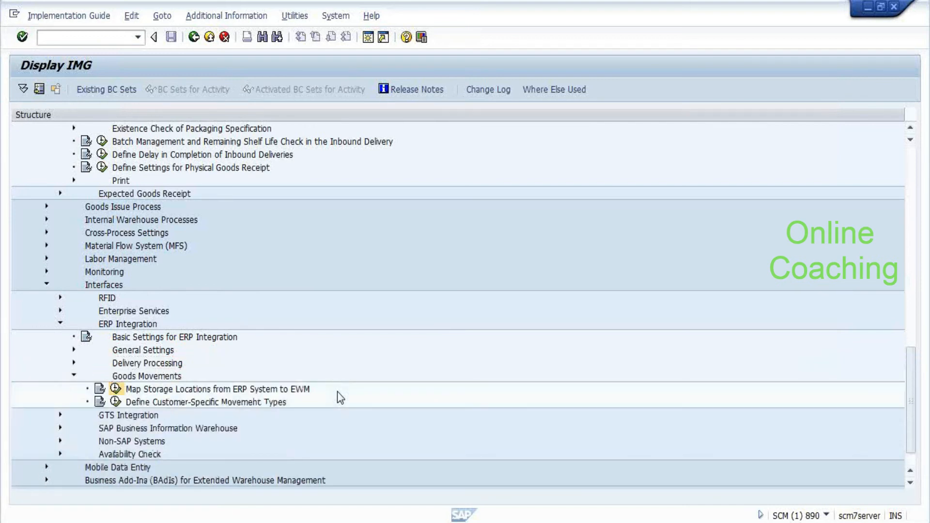
key("Return")
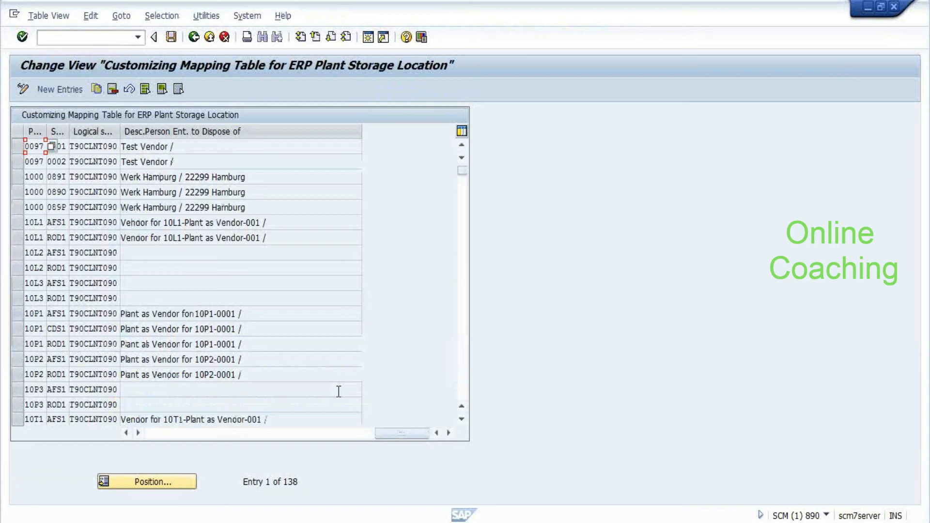
Select the 10L1 AFS1 and 10L1 ROD1 mappings to warehouse 1LN1, then leave the mapping table
left_click(179, 435)
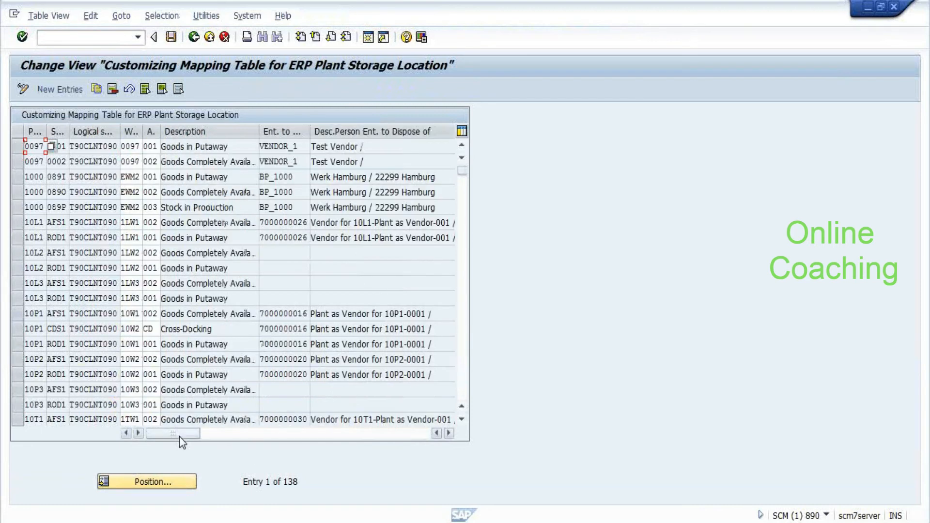
left_click(19, 223)
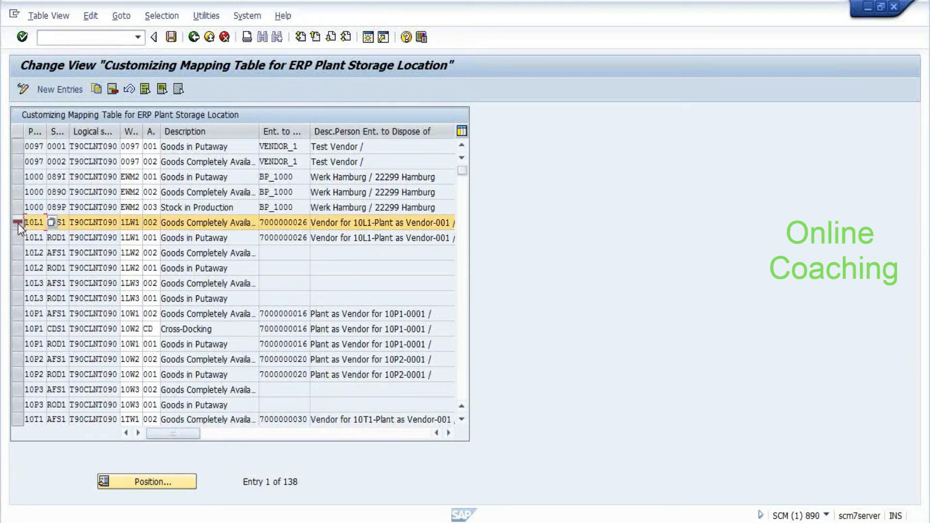
left_click(18, 237)
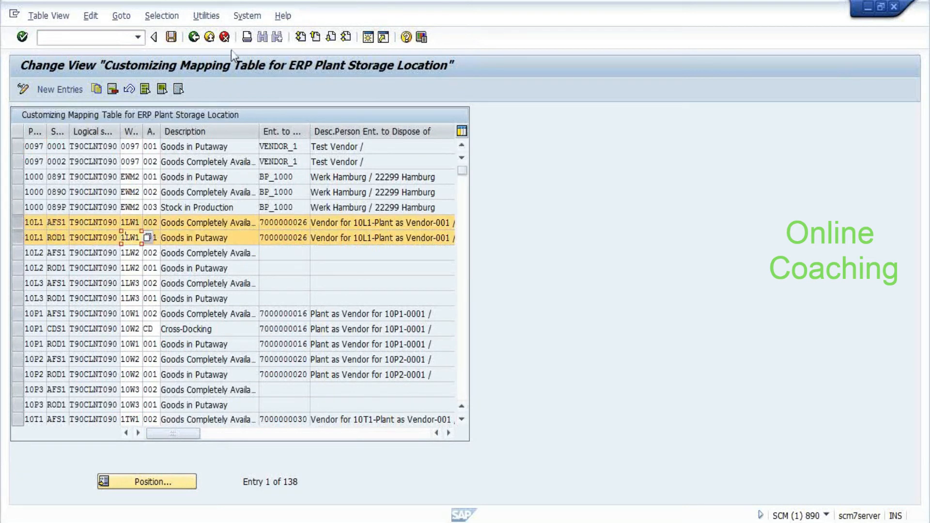
left_click(194, 38)
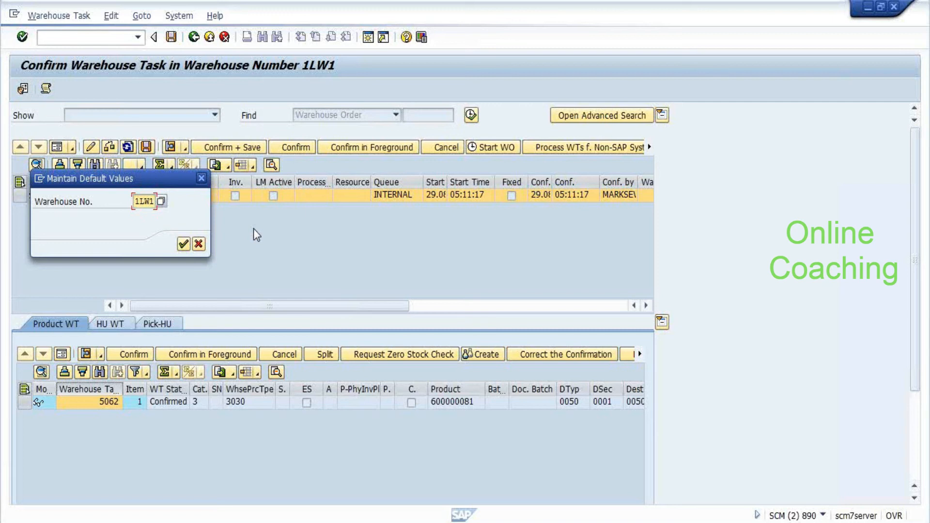
Change the default warehouse number from 1LW1 to E459
key("Return")
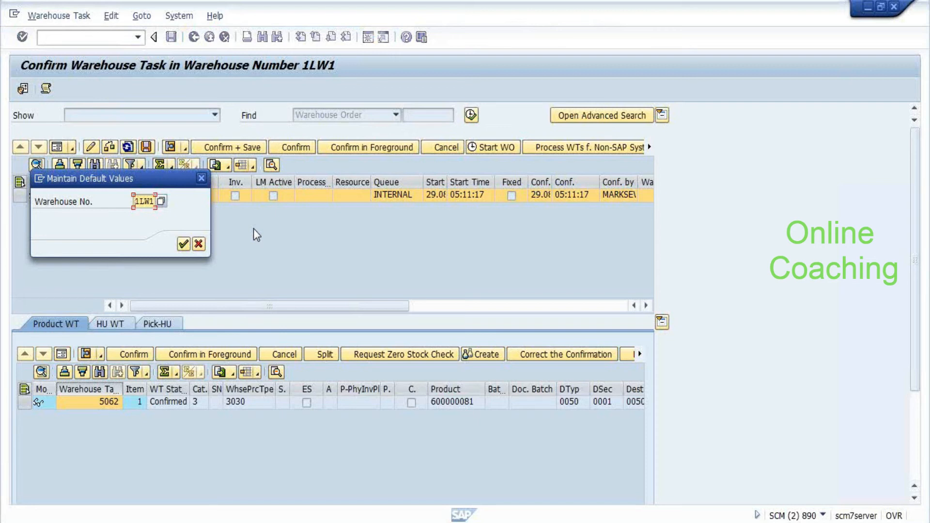
type("E459")
key("Return")
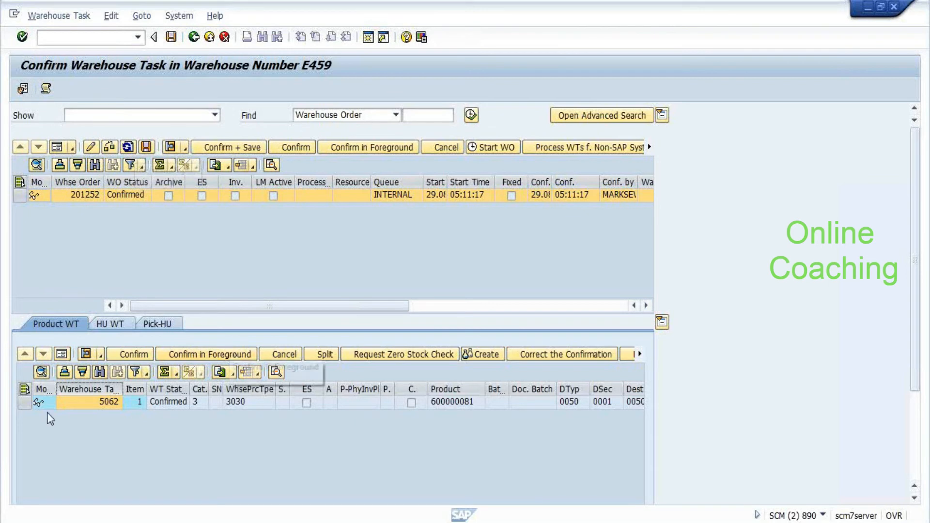
Find warehouse order 39 and list its open HU task 47 to bin 0030-01-01-C
left_click(24, 389)
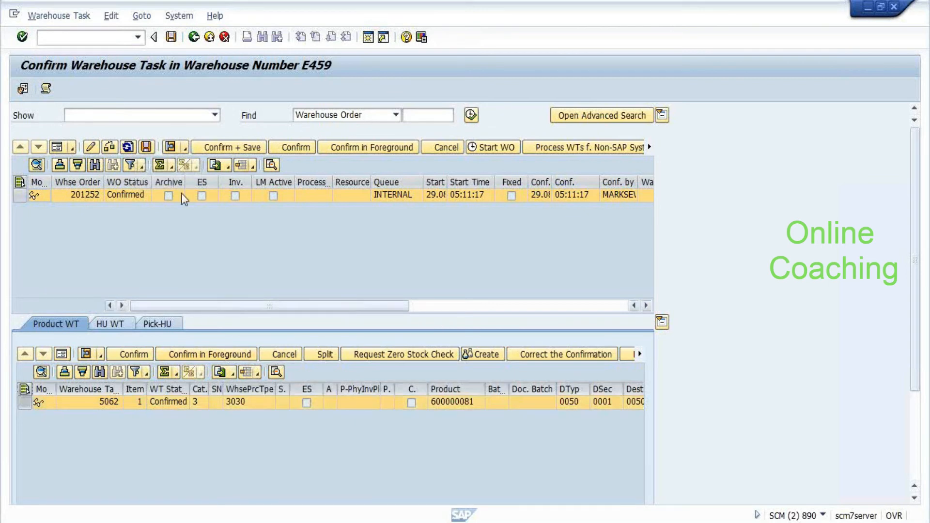
left_click(438, 116)
type("39")
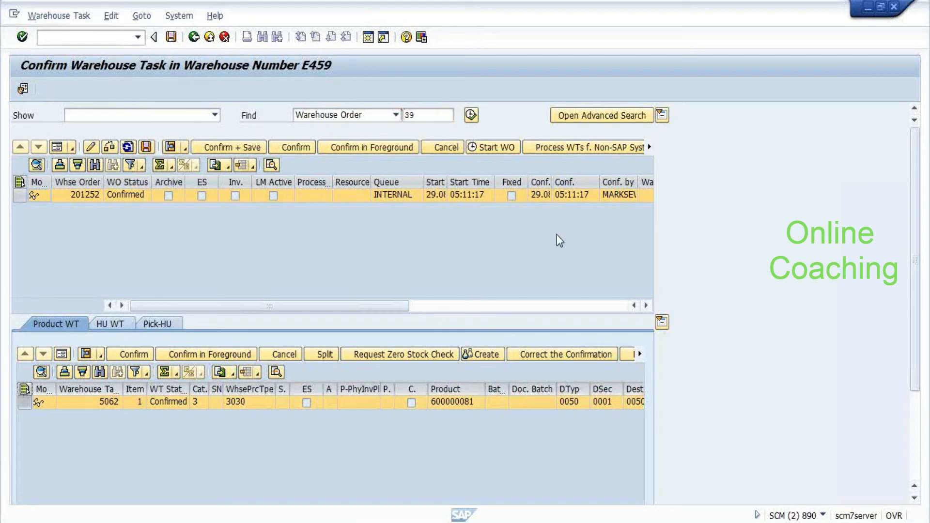
key("Return")
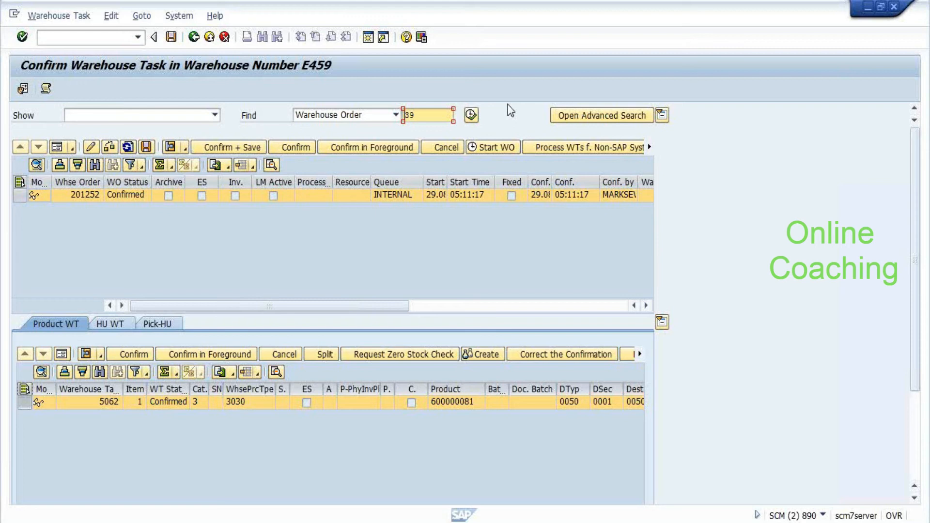
left_click(471, 116)
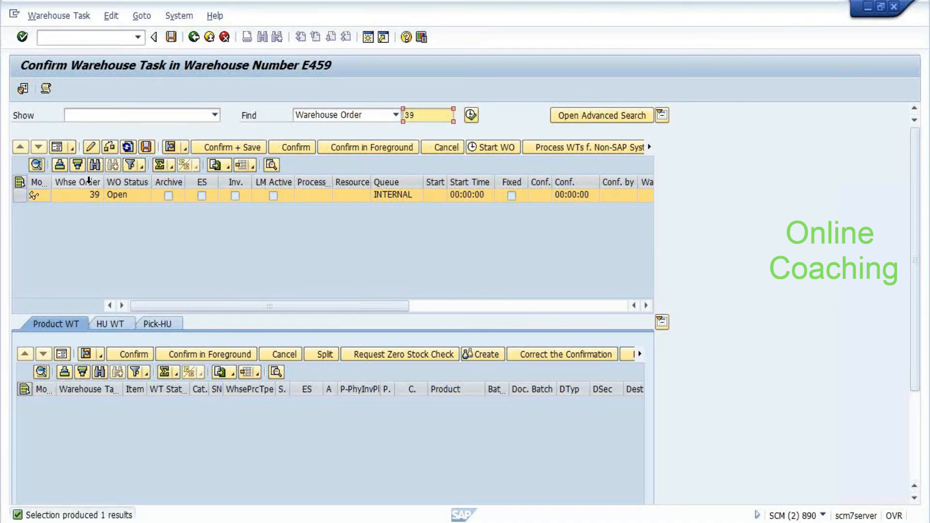
left_click(121, 330)
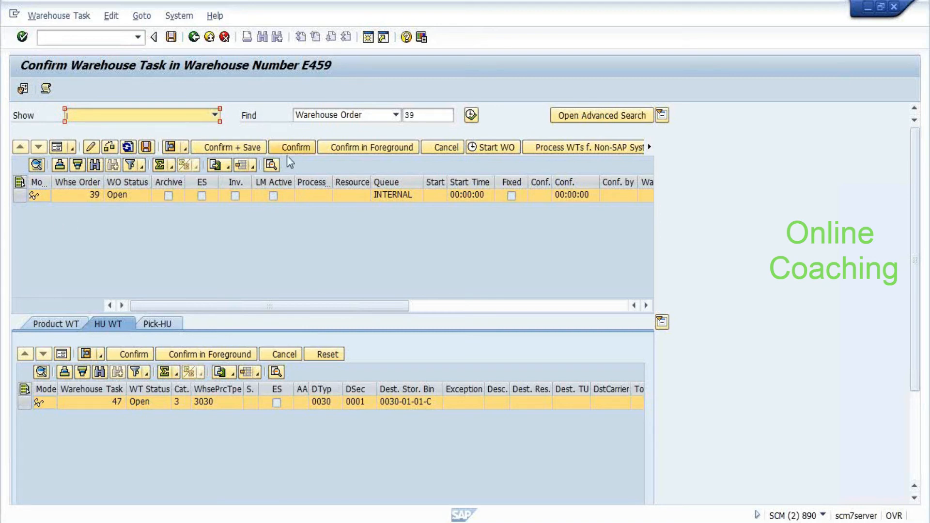
Try Confirm + Save on warehouse order 39, close the error log, and switch to the IMG session
left_click(240, 149)
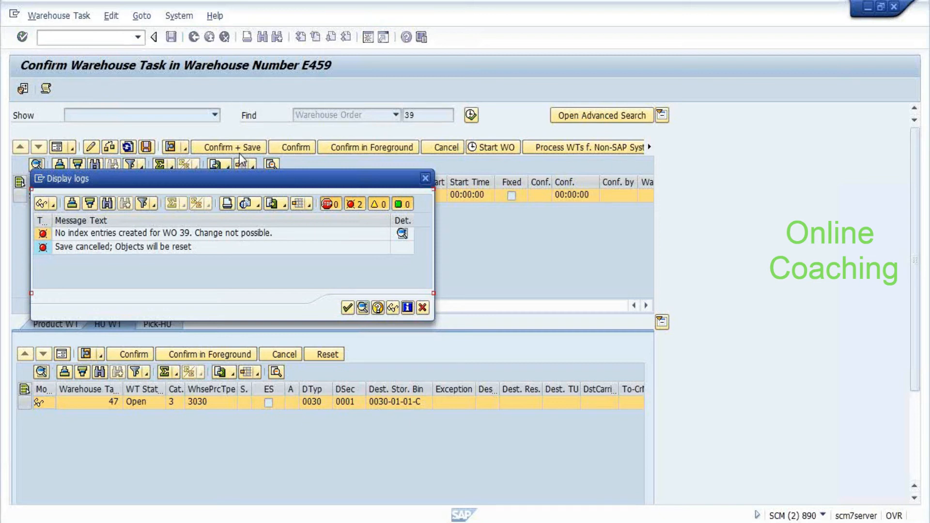
left_click(166, 251)
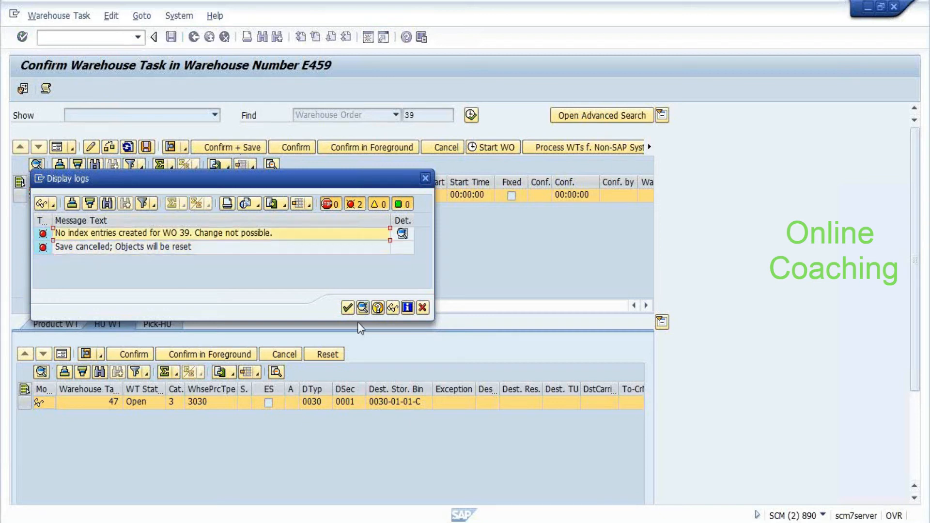
left_click(348, 308)
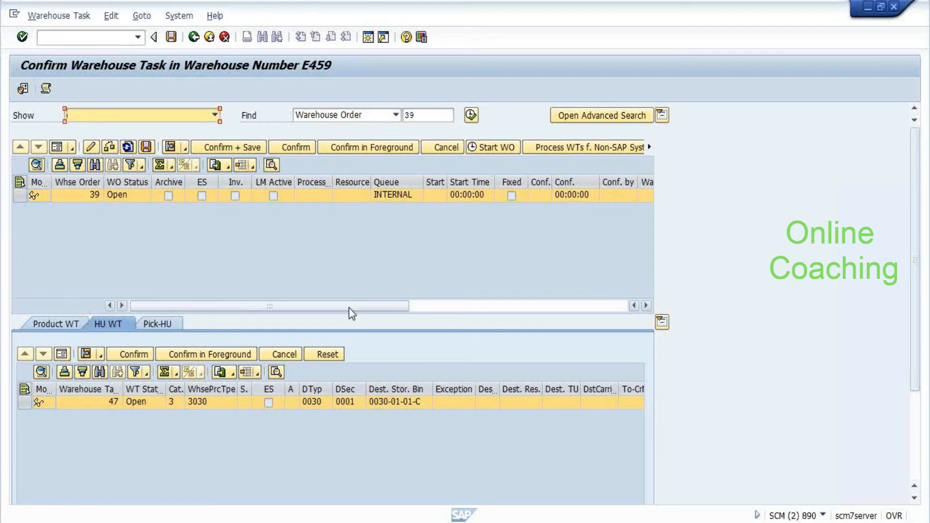
key("Return")
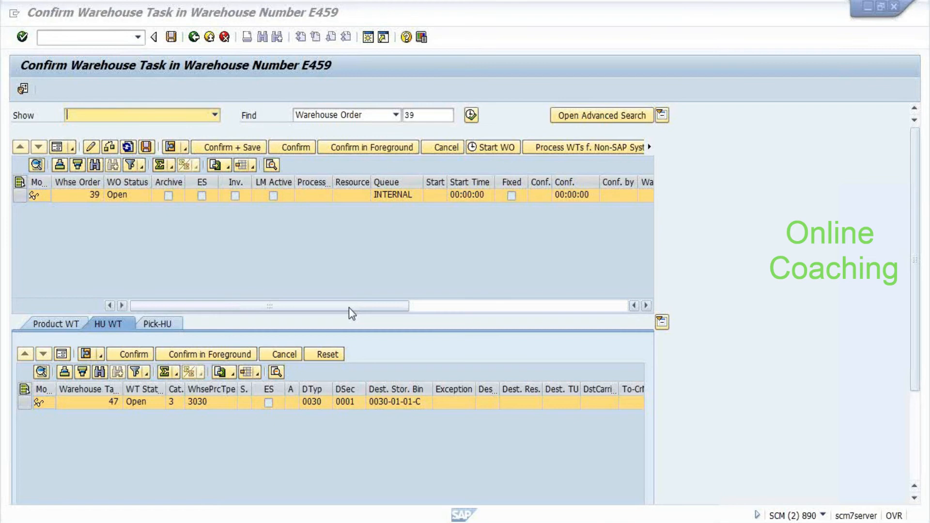
key("alt+Tab")
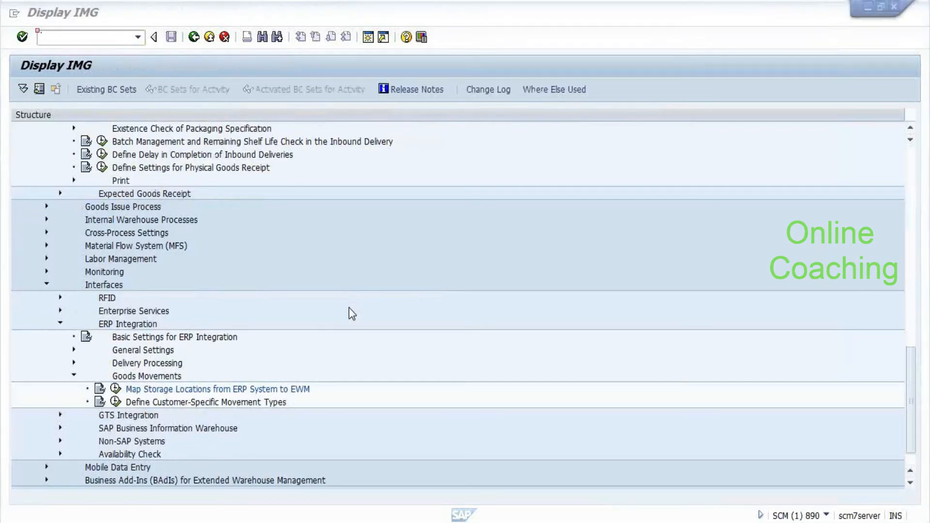
key("alt+Tab")
key("alt+Tab")
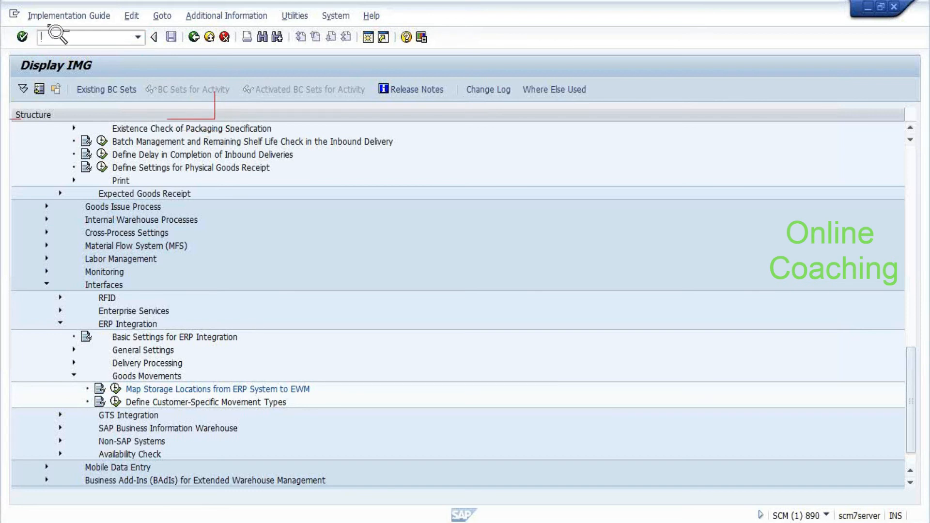
In /SCWM/PACKSPEC, search Created by the demo user to list specifications 10000488 through 10000521
type("/N/SCWM/PACKSPEC")
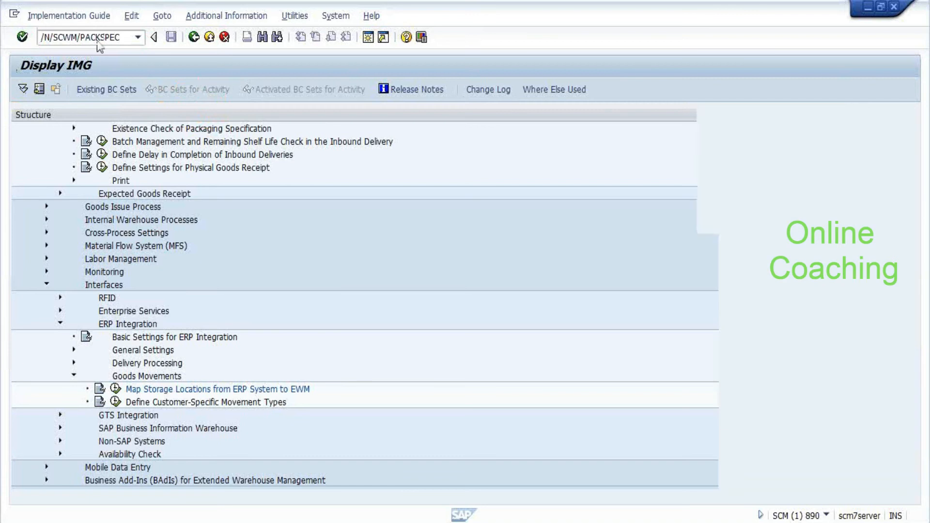
key("Return")
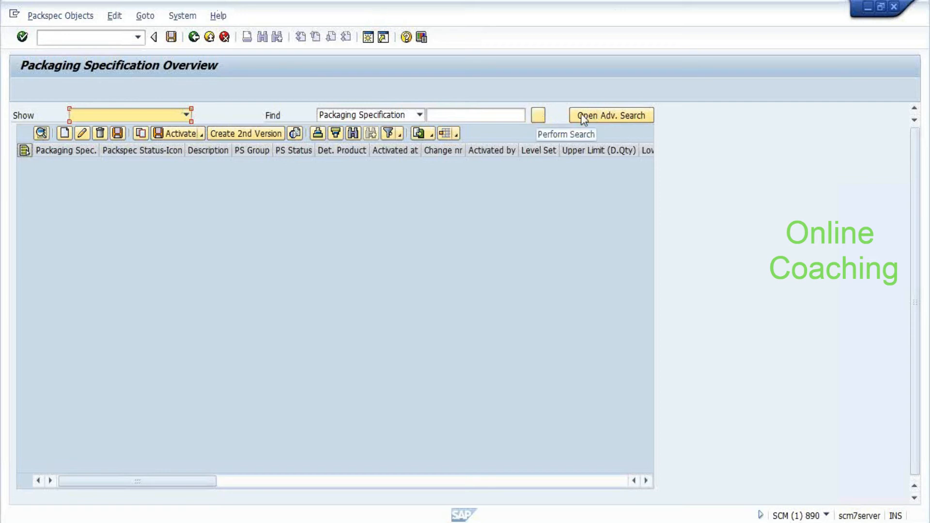
left_click(613, 117)
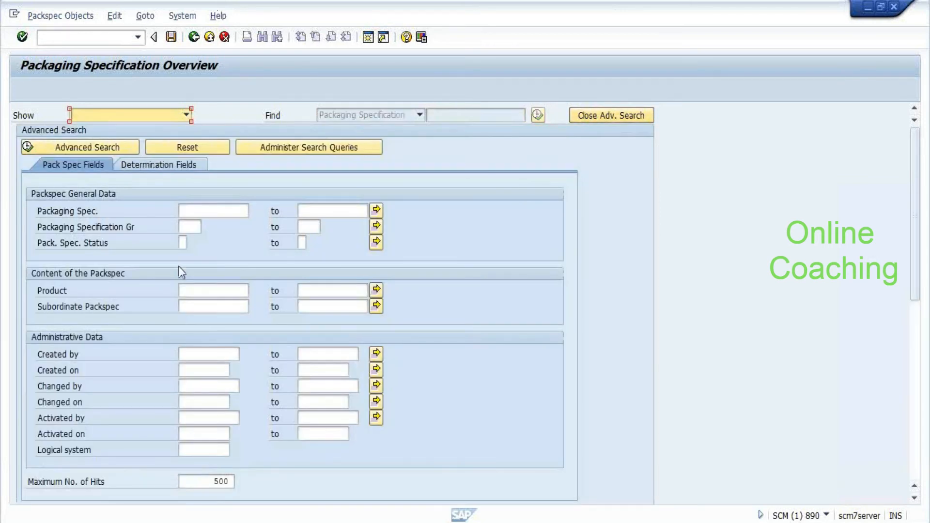
left_click(213, 370)
left_click(228, 354)
left_click(244, 353)
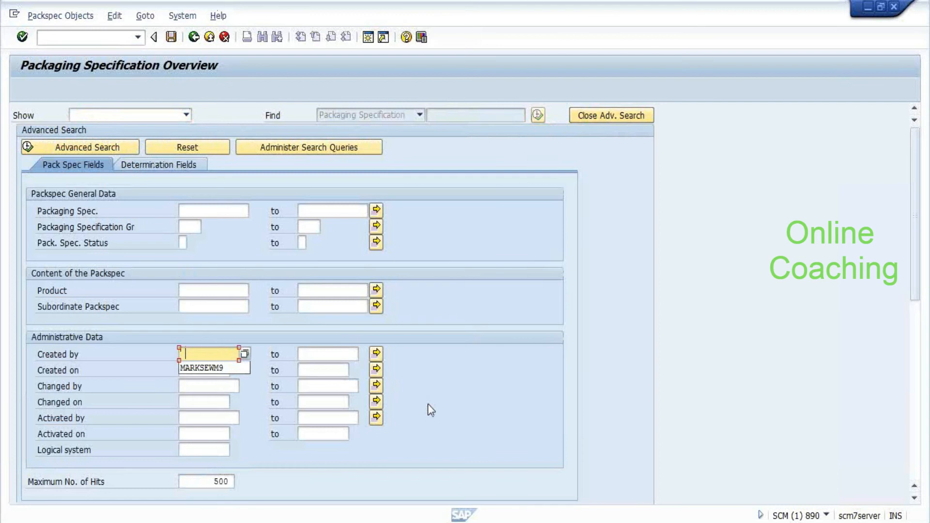
type("MARKSEWM2")
key("ctrl+a")
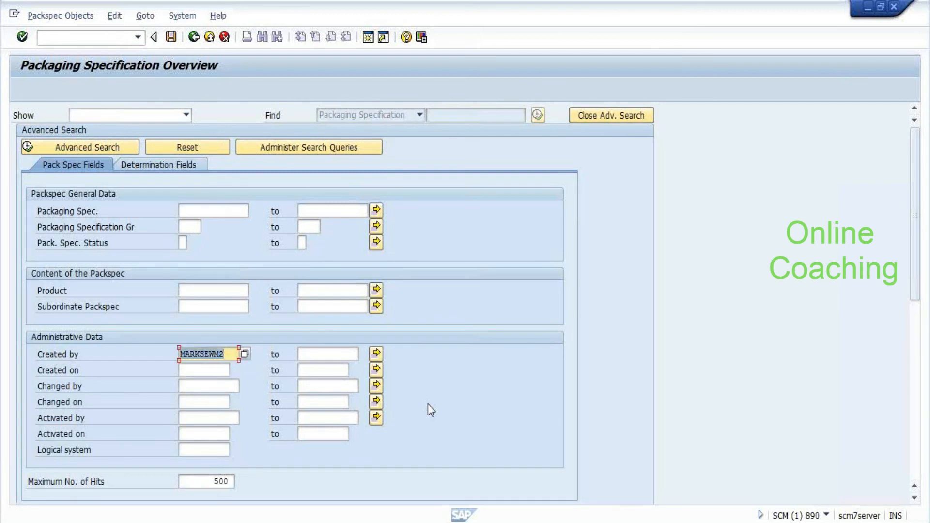
key("Return")
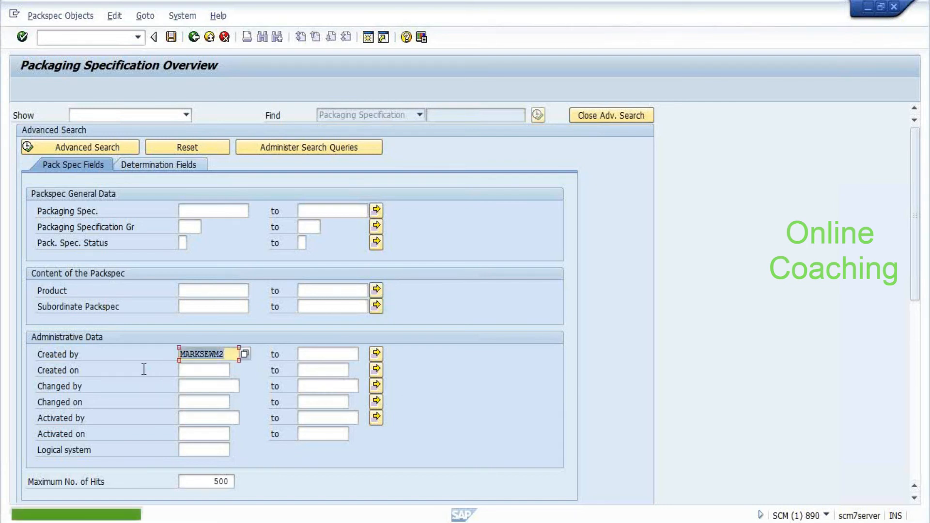
left_click(601, 116)
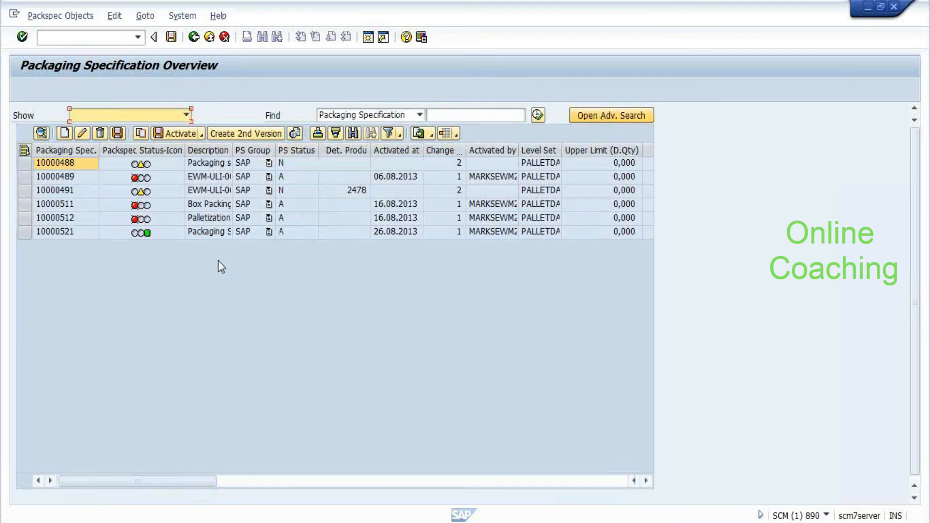
Display packaging specification 10000521 and review its product 2506 content and E459 determination record
left_click(24, 235)
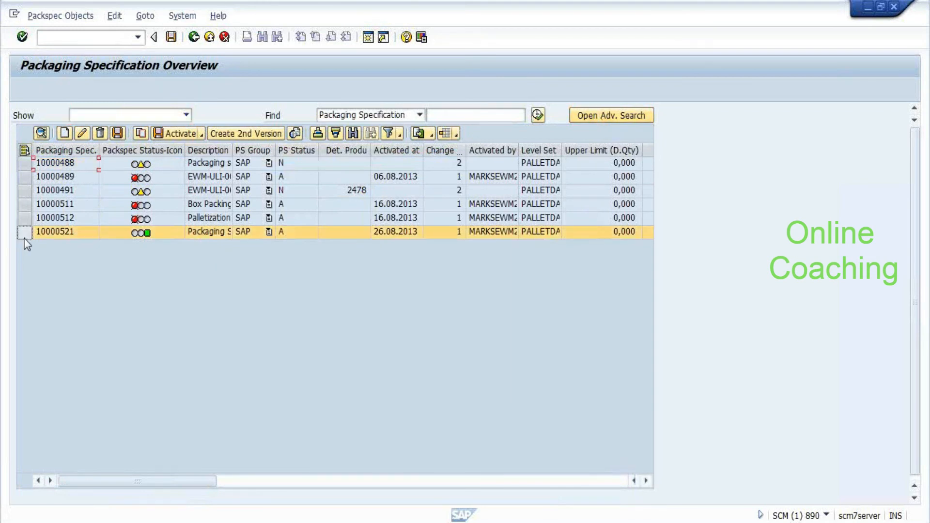
left_click(42, 133)
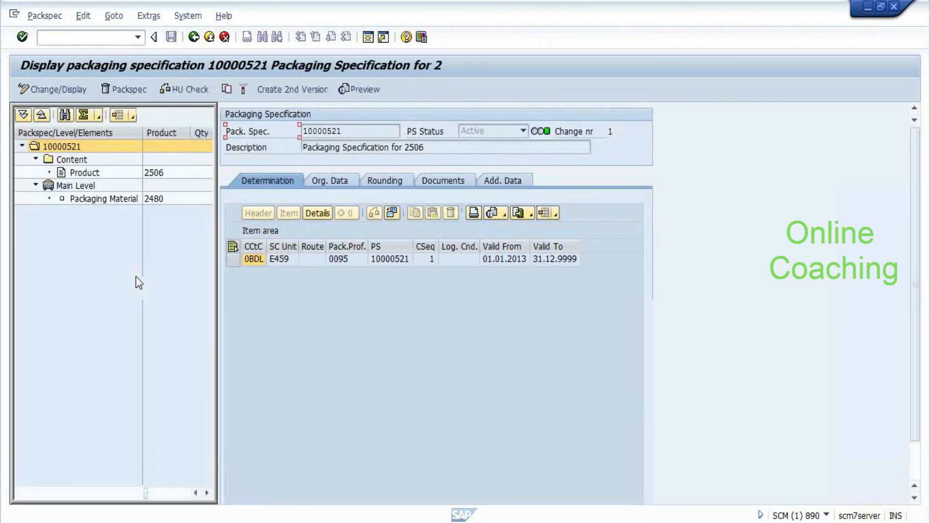
double_click(162, 175)
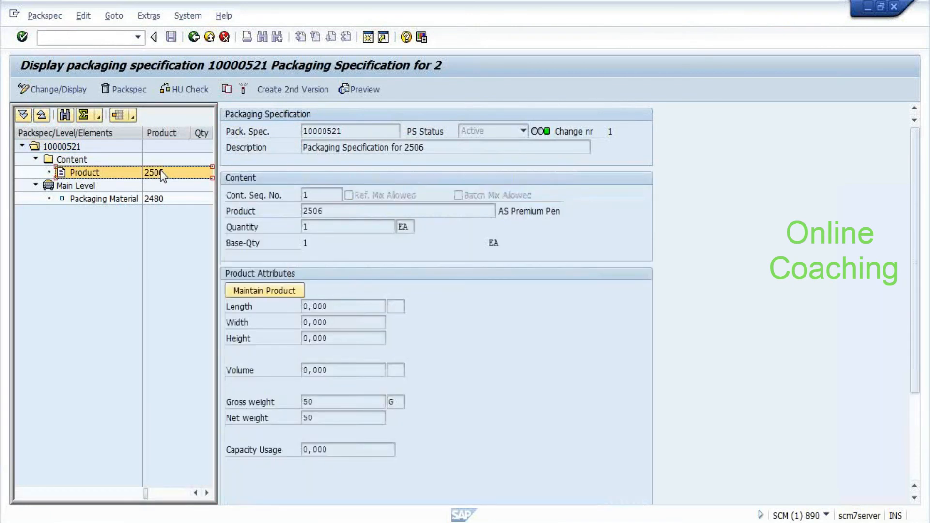
left_click(62, 146)
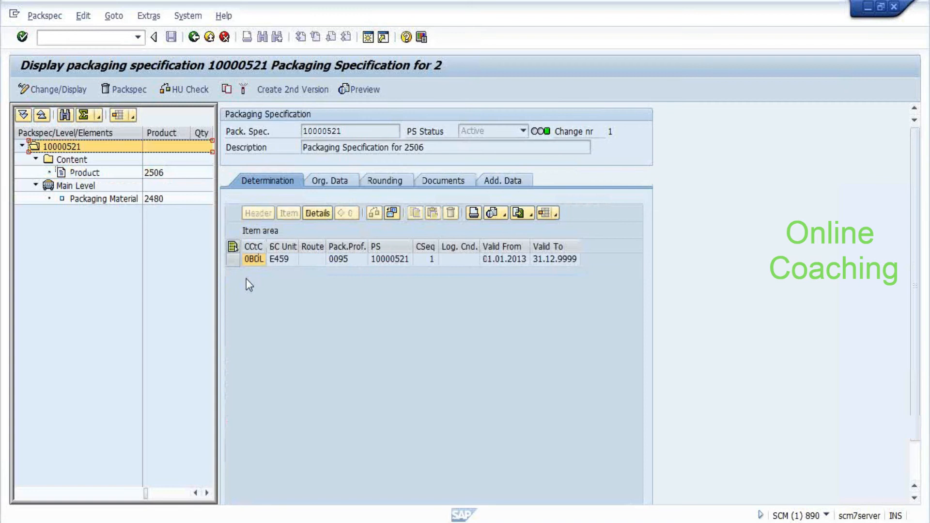
left_click(229, 260)
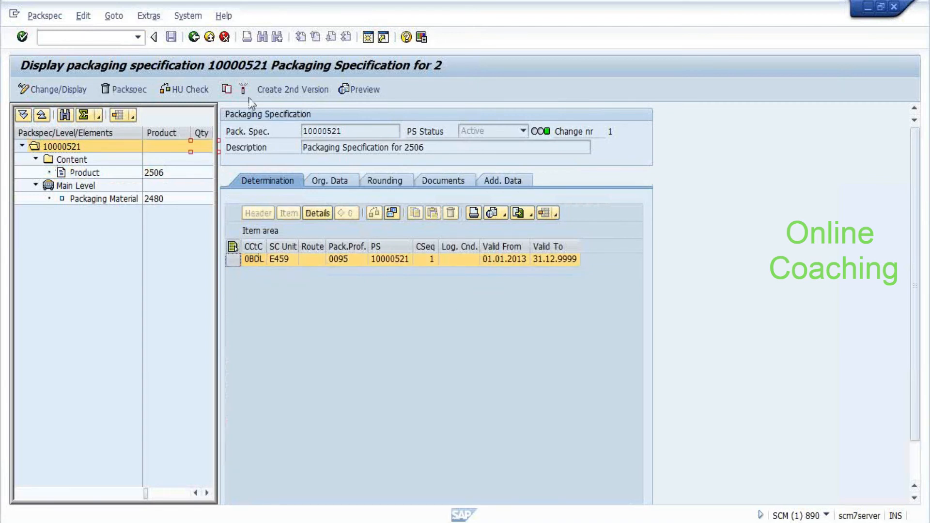
left_click(228, 90)
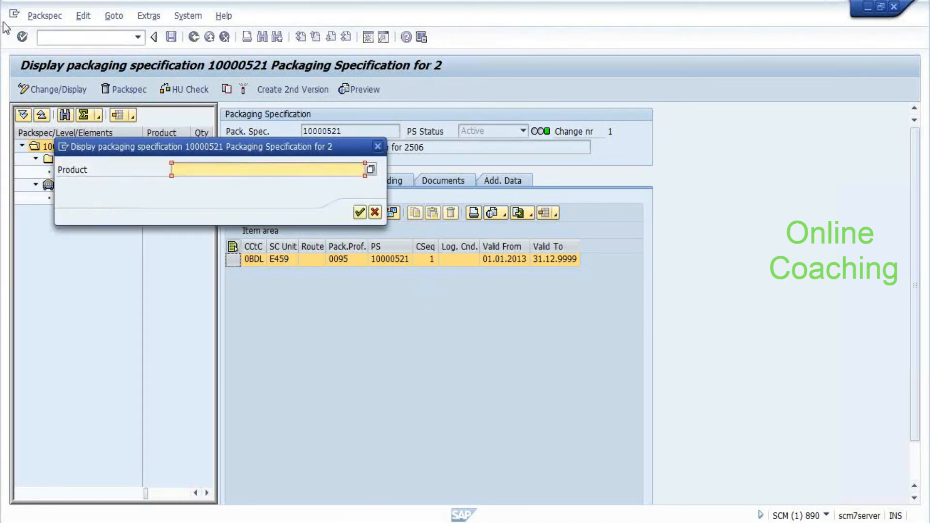
left_click(379, 147)
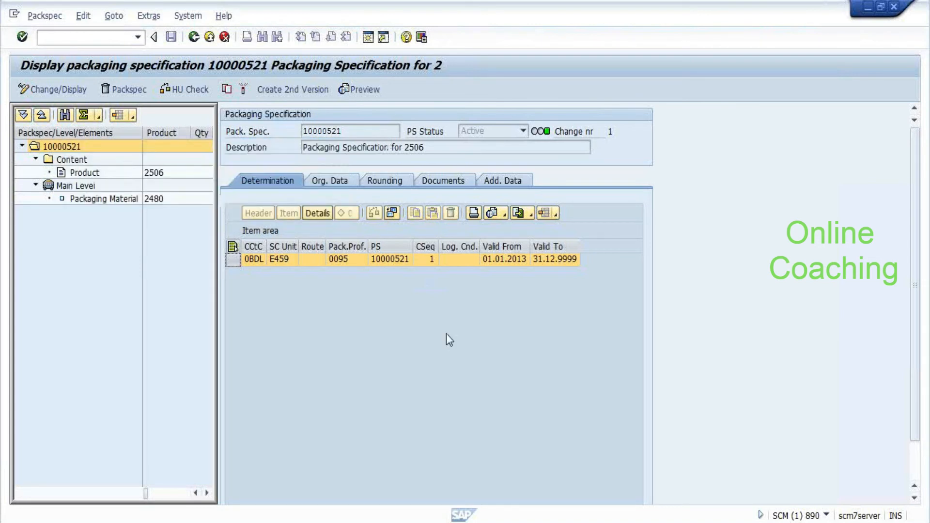
Review the organisational data and main level: pallet 2480 with target quantity 10
left_click(321, 183)
left_click(75, 187)
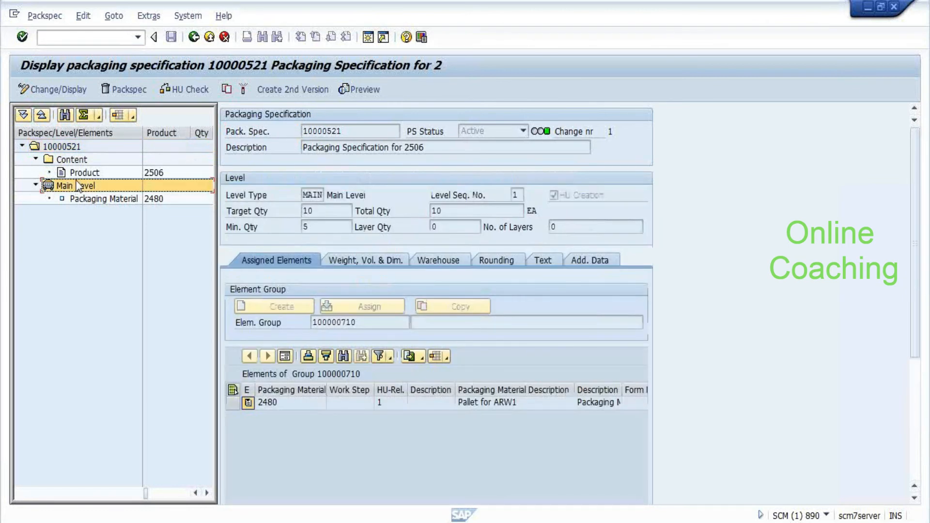
left_click(271, 413)
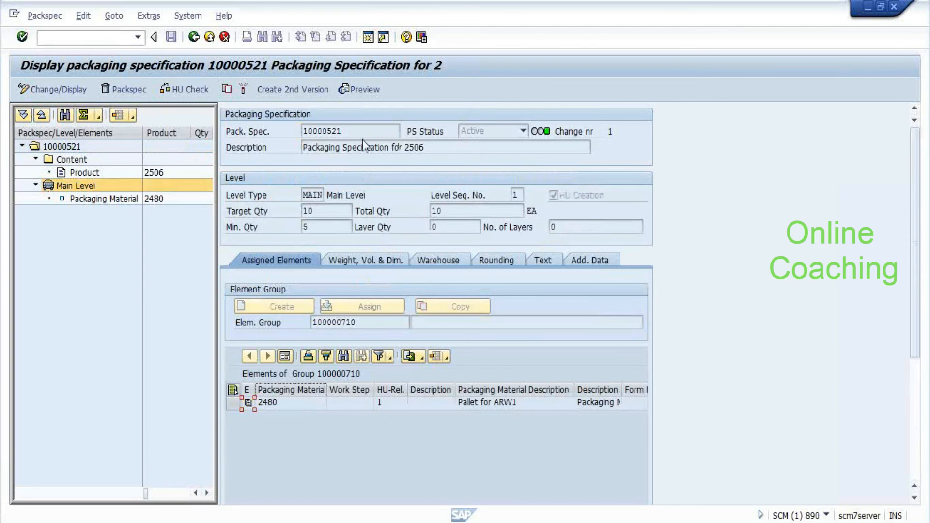
left_click_drag(345, 130, 308, 131)
left_click(302, 131)
Start entering the /O/SCWM/PACKSPEC command to open a new session
left_click(60, 40)
type("/O/SCWM/PACKSPEC")
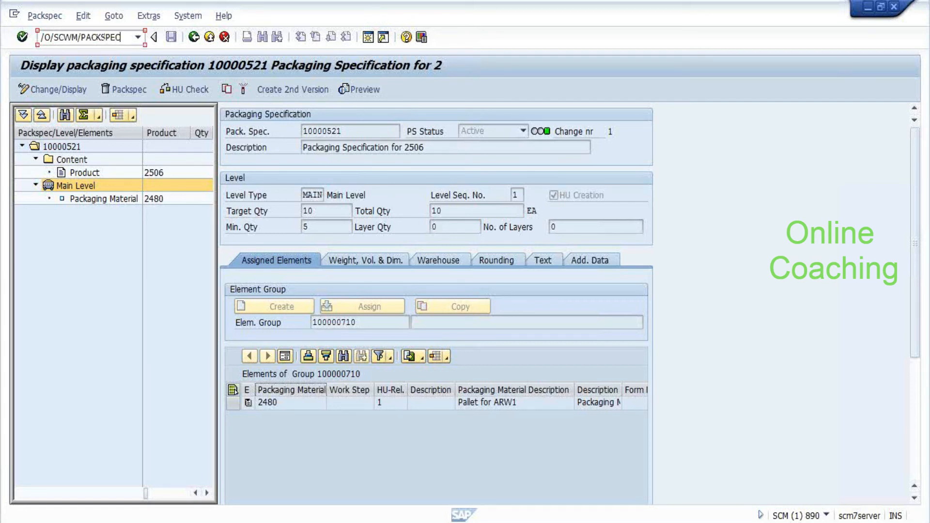
Open /O/SCWM/PACKSPEC in a new session and display the found specification 10000521
key("Return")
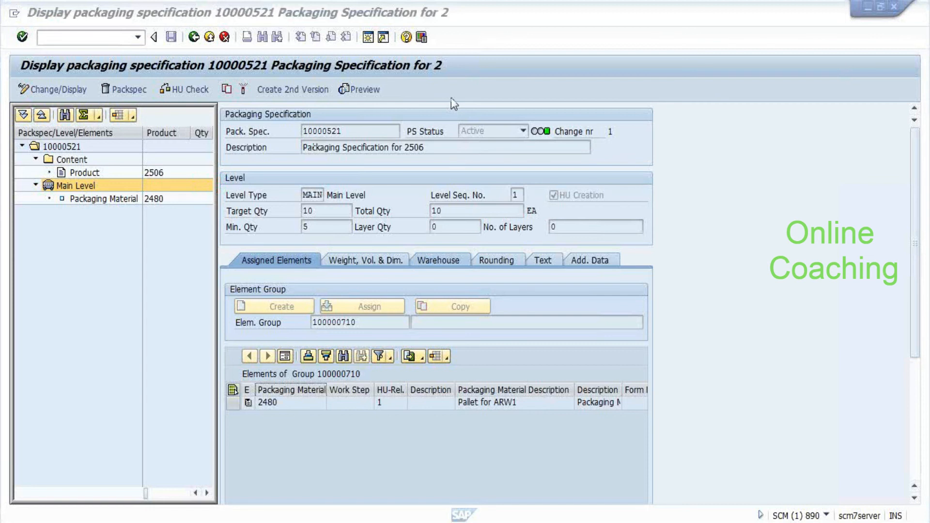
key("alt+Tab")
key("alt+Tab")
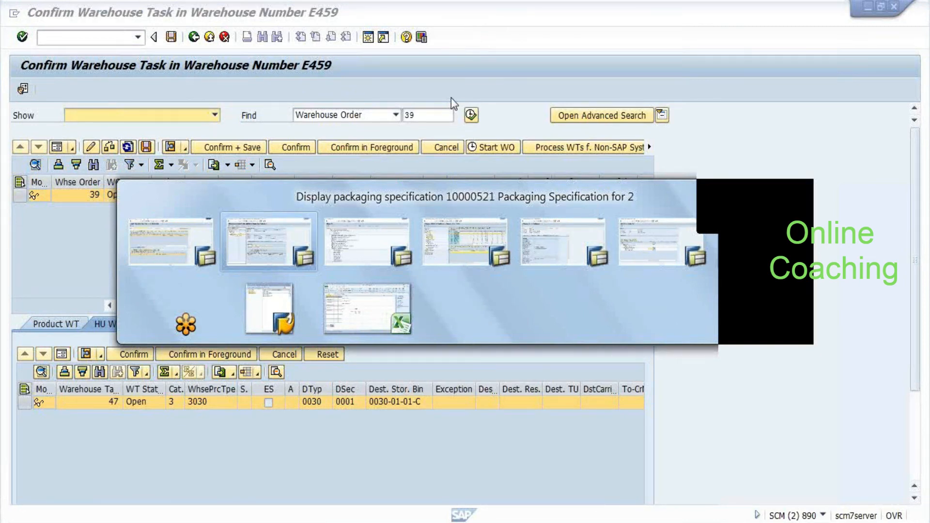
key("alt+Tab")
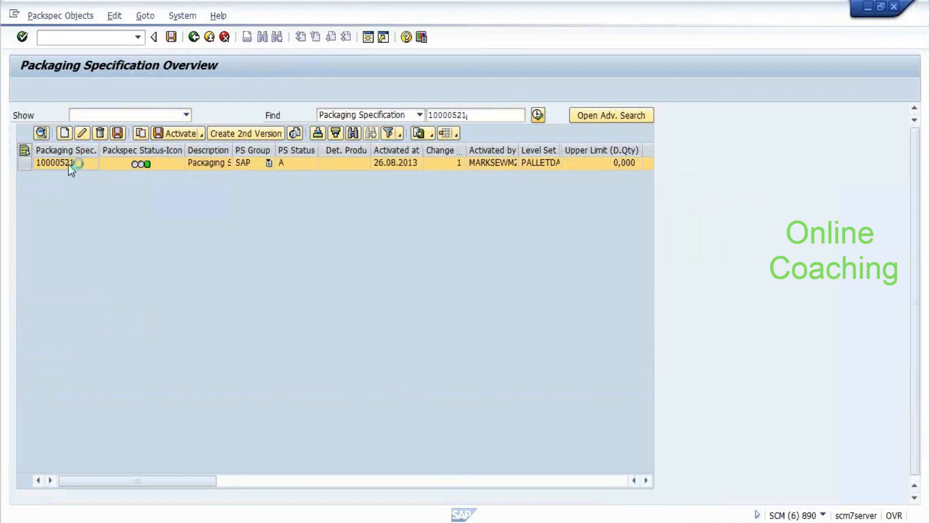
left_click(42, 134)
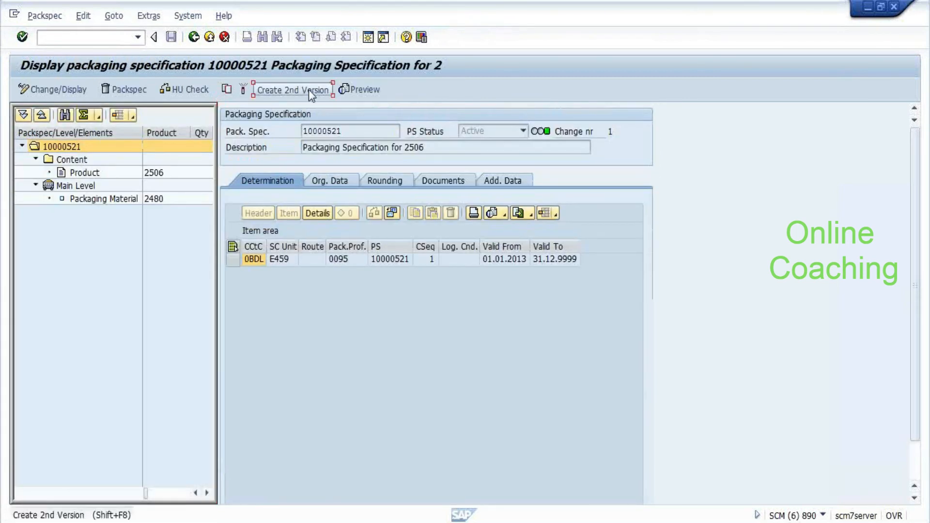
Create version 2 of specification 10000521 and add a determination row with condition type 0IBD (Inbound Delivery)
left_click(309, 90)
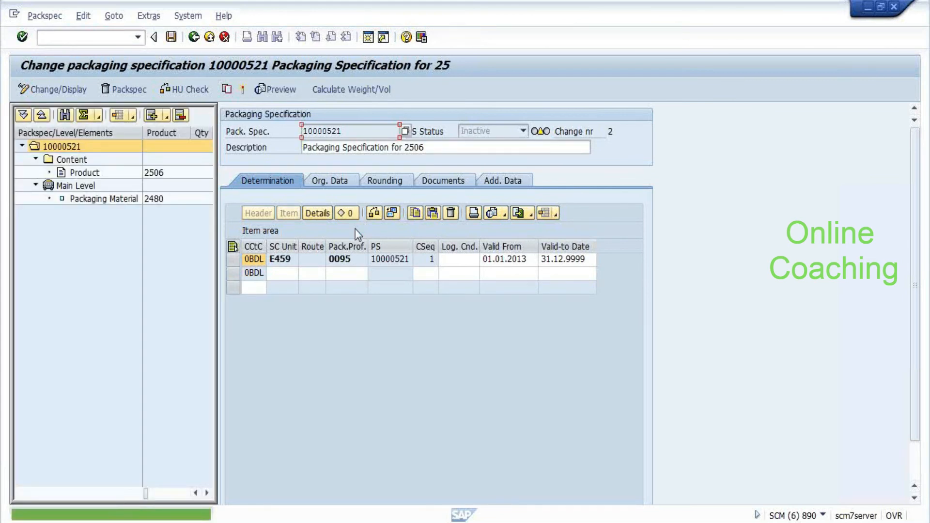
left_click(280, 278)
key("Return")
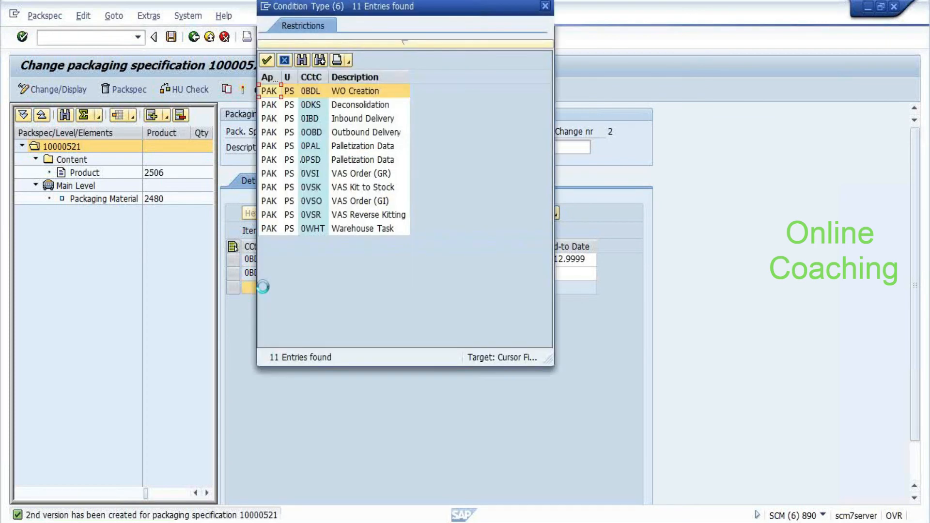
key("Down")
key("Down")
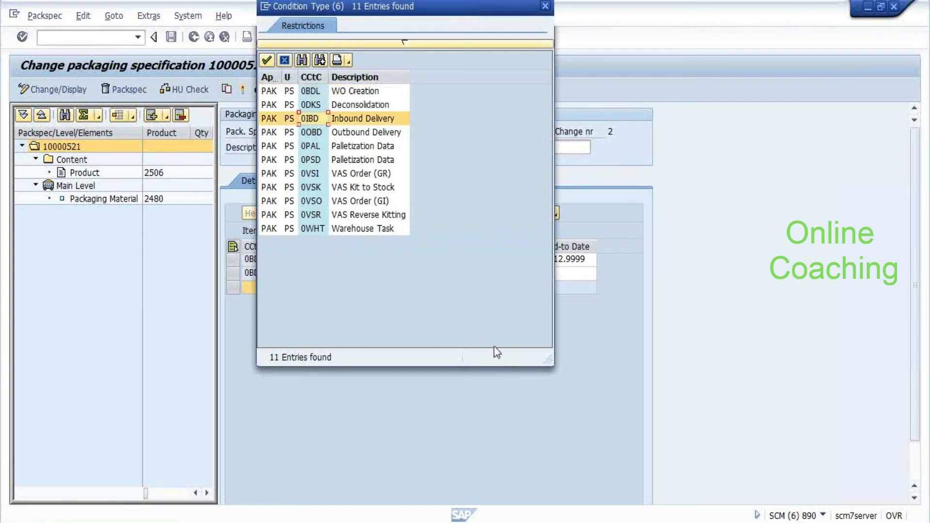
key("Return")
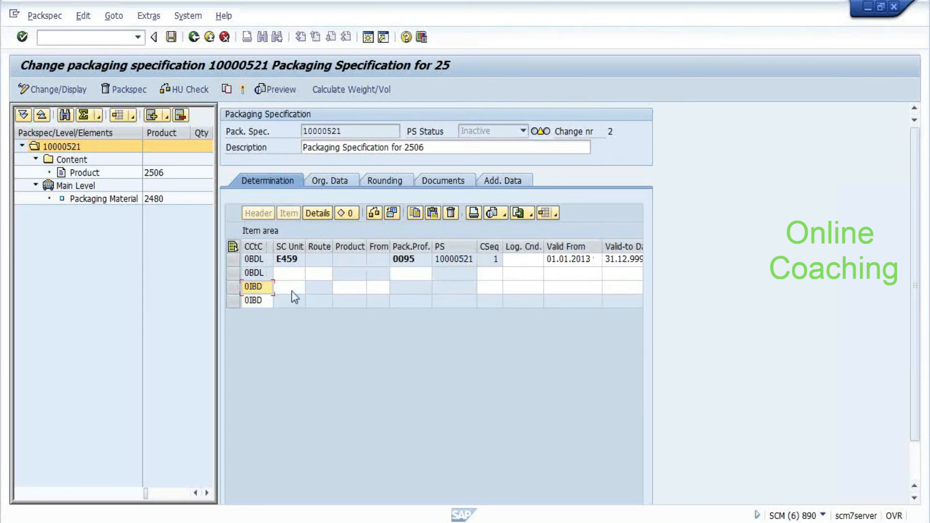
Fill the 0IBD determination row with supply chain unit E459 and product 2506
left_click(292, 291)
type("E459")
key("Tab")
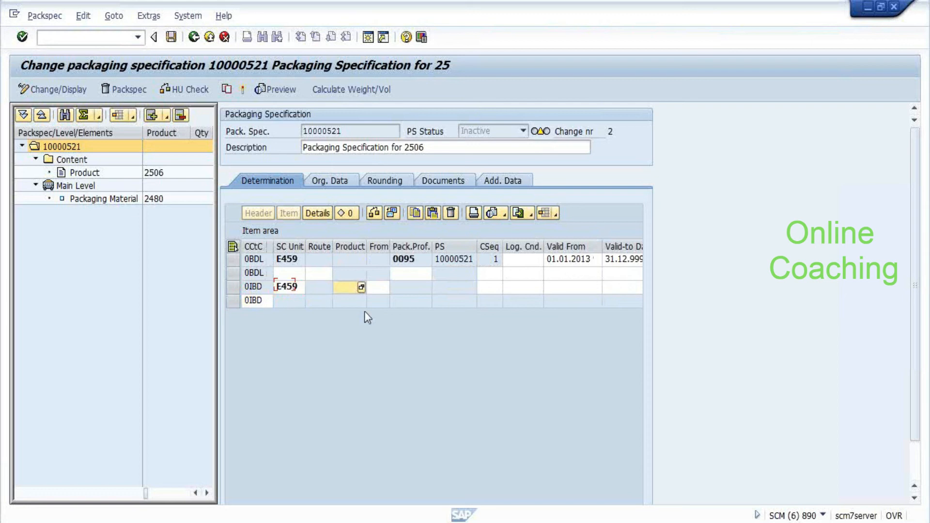
key("shift+Tab")
type("2506")
key("Return")
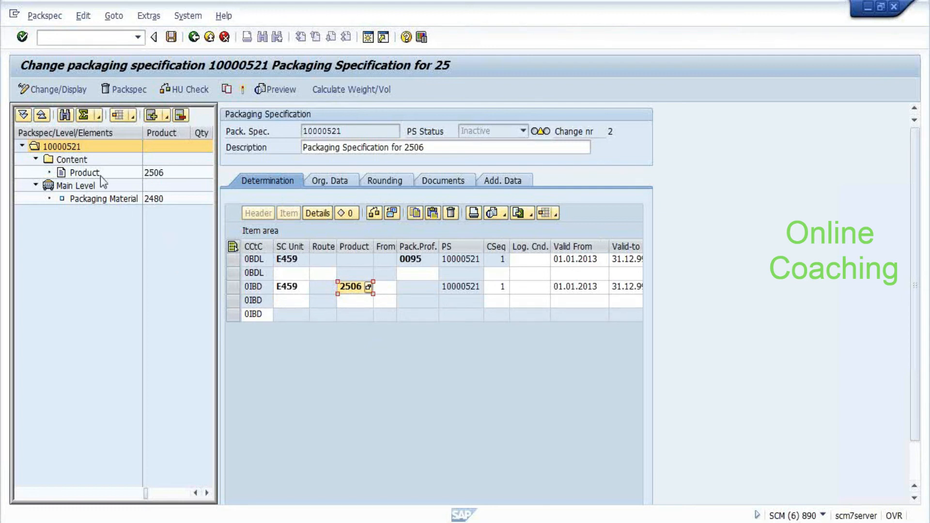
Check the product content quantity of 1 EA and the packaging material level details
left_click(81, 175)
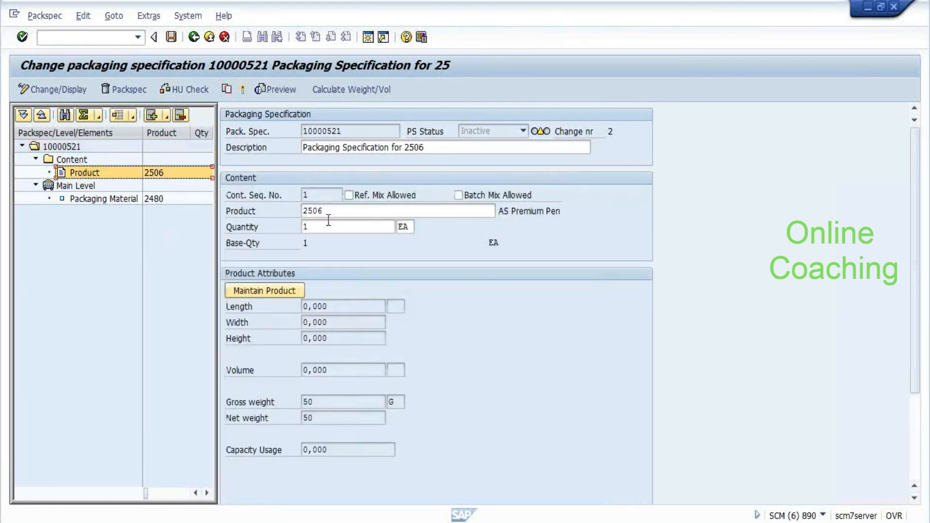
left_click(328, 222)
left_click(97, 200)
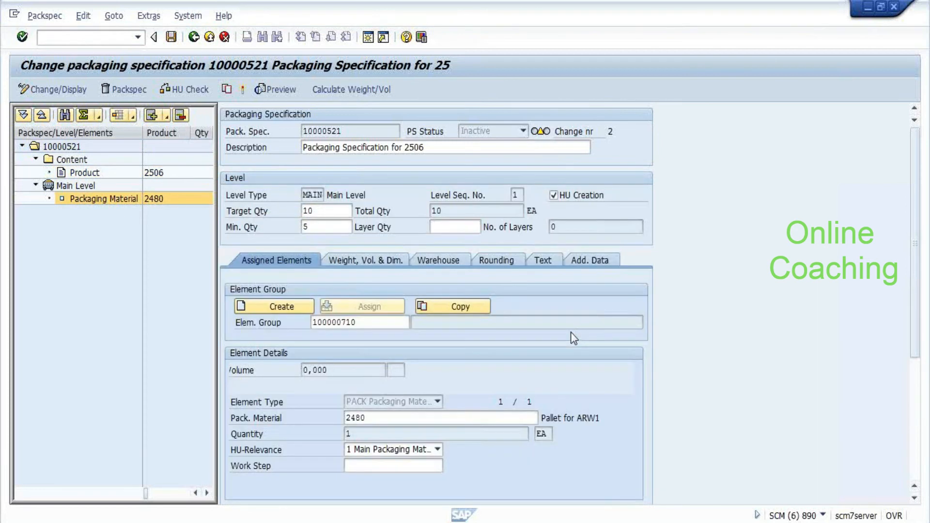
Verify minimum quantity 5 and pallet 2480, then save and activate the new version of 10000521
left_click(332, 227)
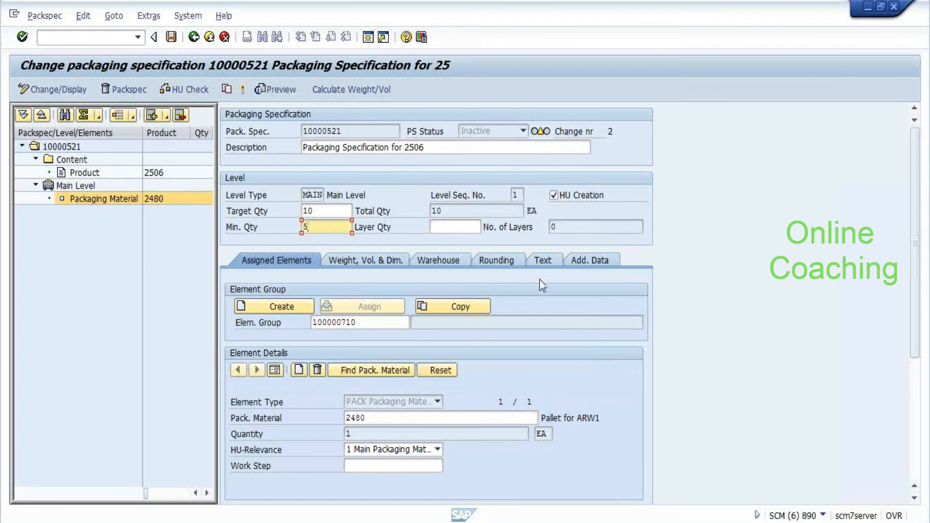
left_click(408, 419)
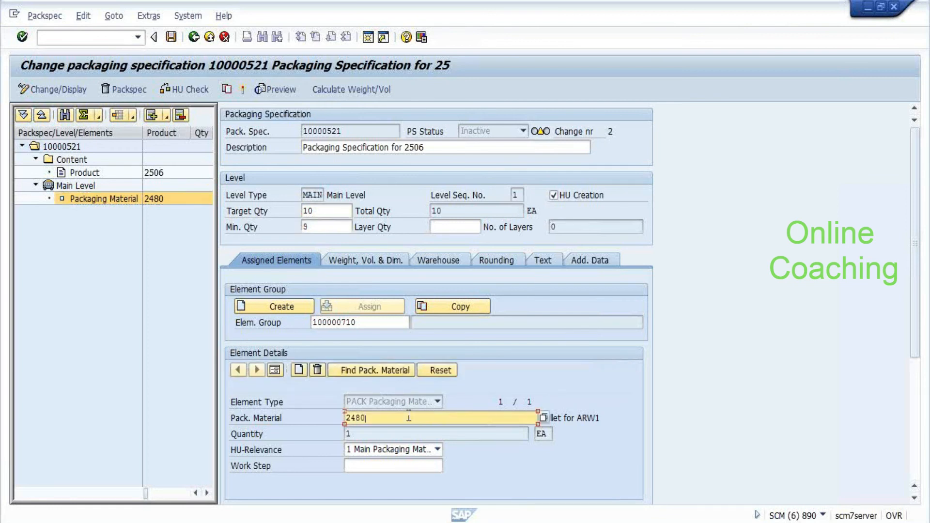
left_click(403, 467)
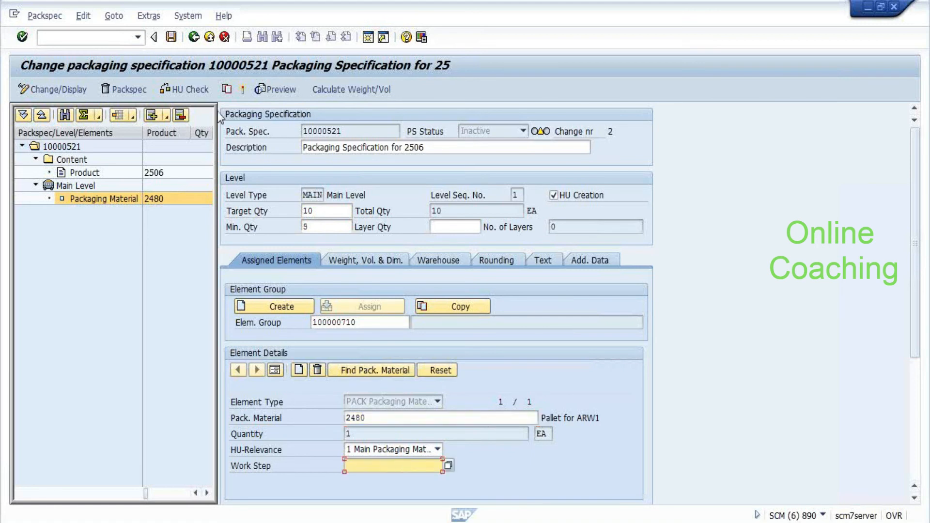
left_click(172, 38)
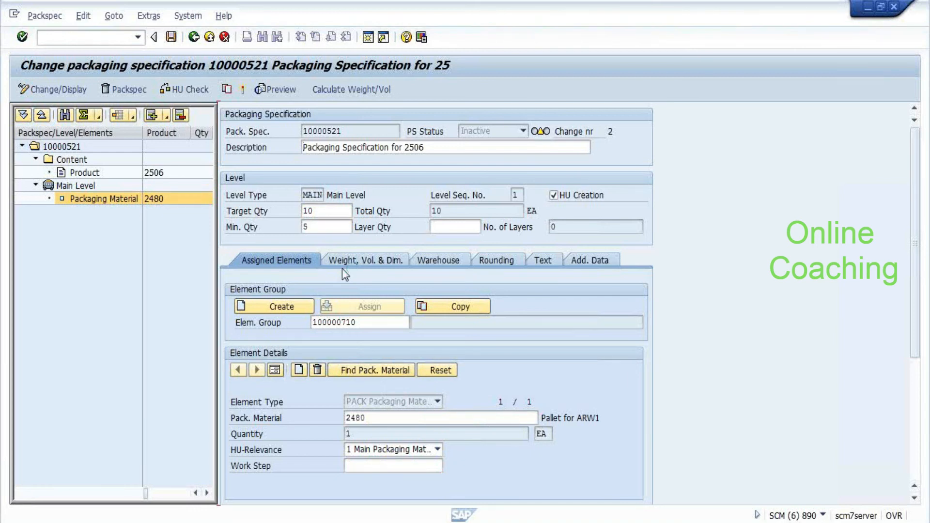
left_click(243, 90)
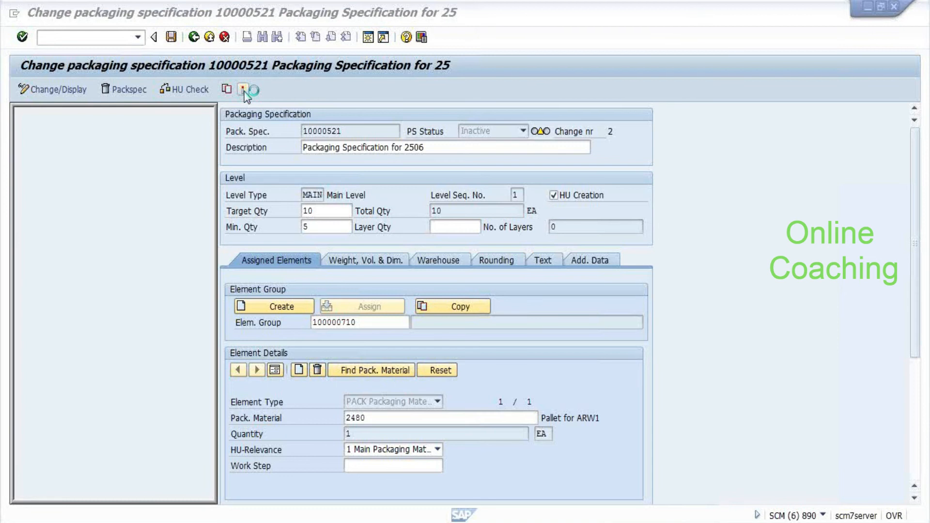
Try a new session from the disconnected Stock Overview, then bring SAP Logon 720 to the front
key("alt+Tab")
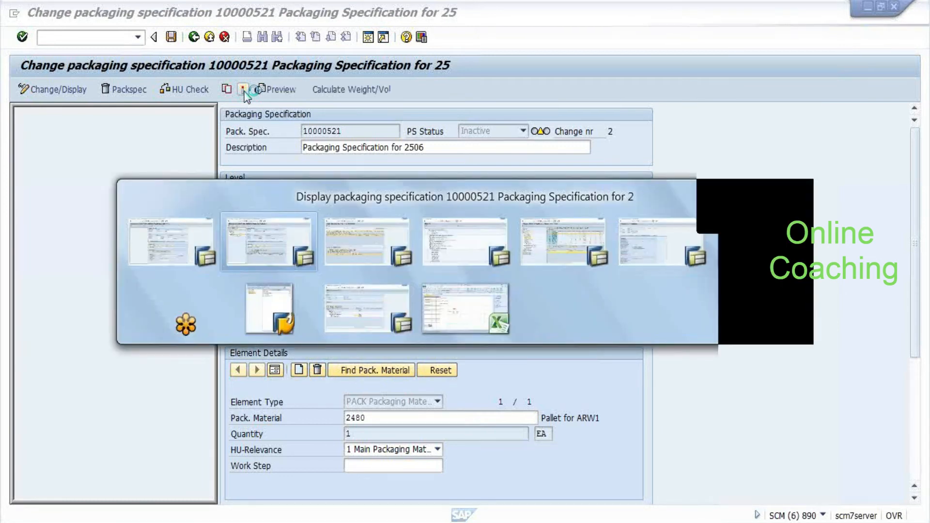
key("alt+Tab")
key("alt+Tab")
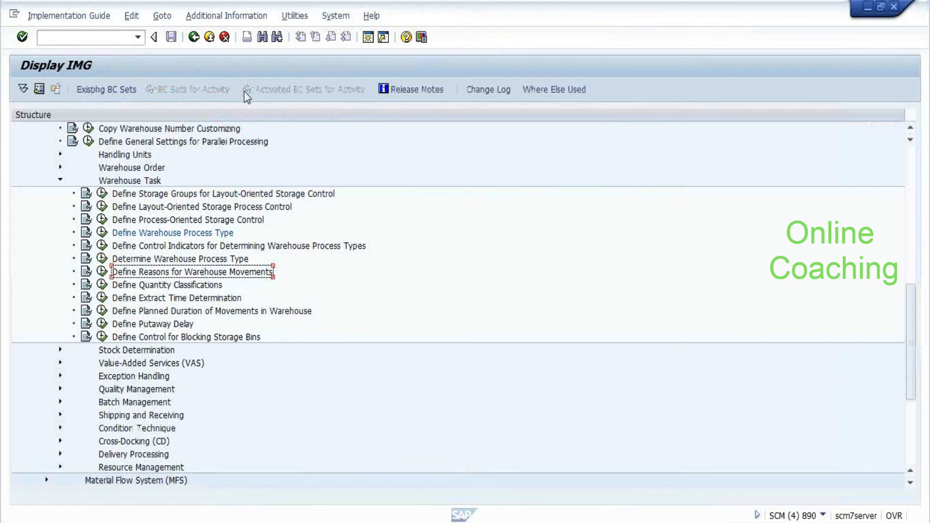
key("alt+Tab")
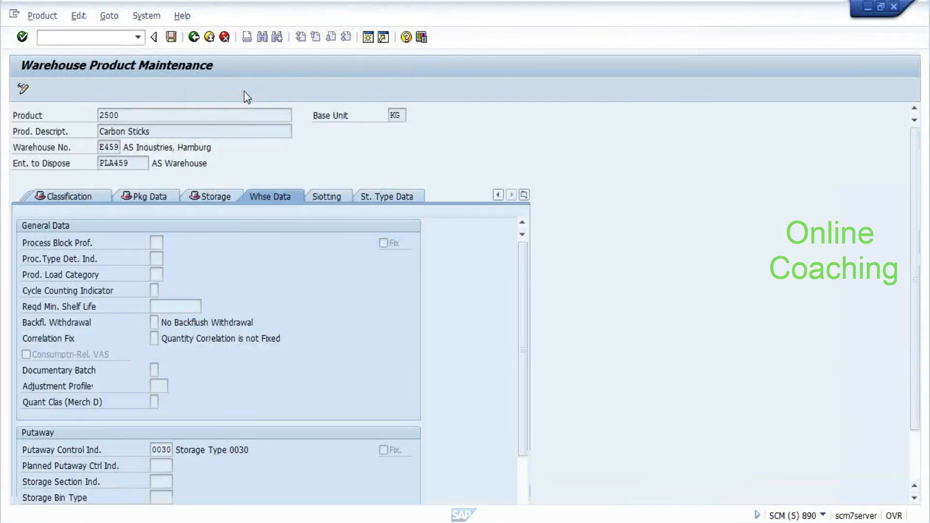
key("alt+Tab")
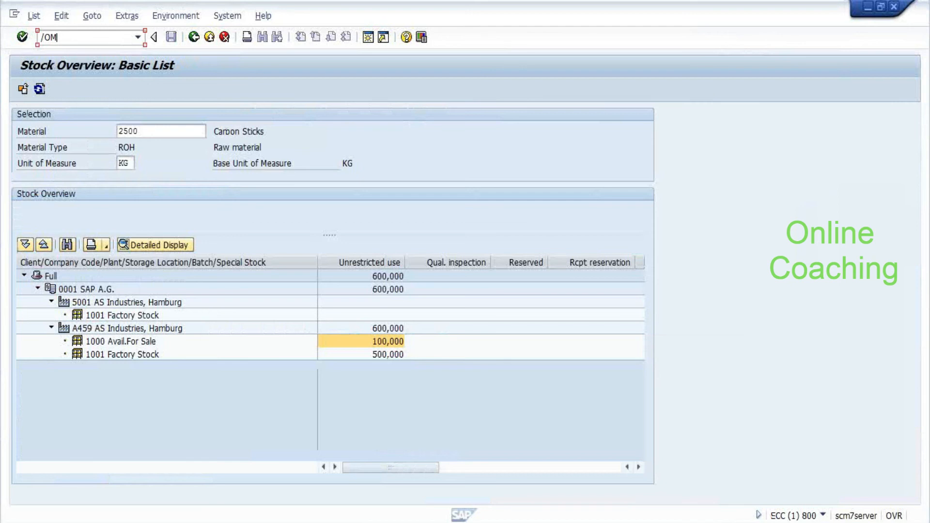
key("Return")
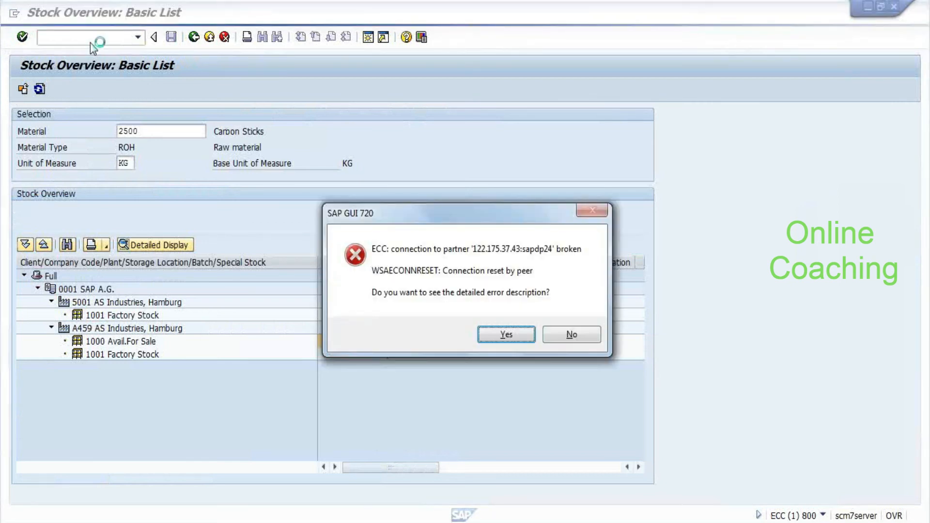
key("alt+Tab")
key("alt+Tab")
key("alt+Tab")
key("alt+Tab")
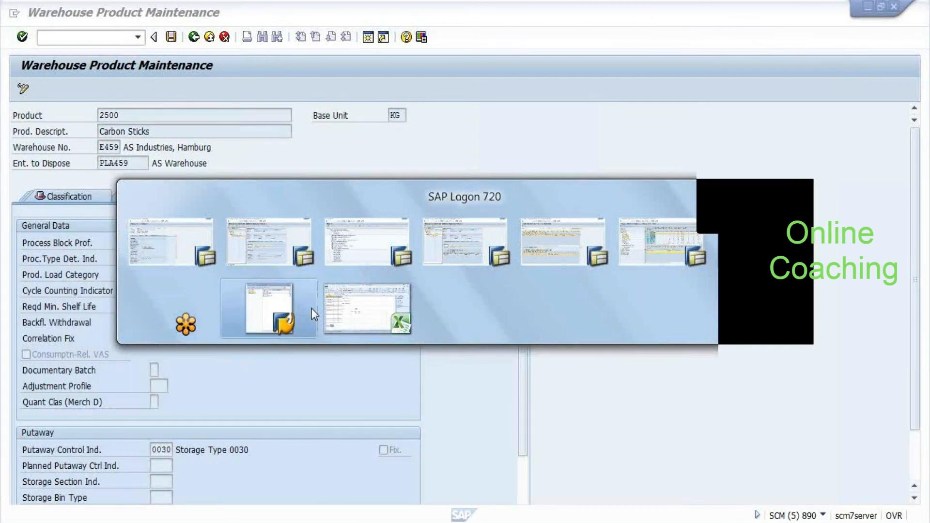
key("alt+Tab")
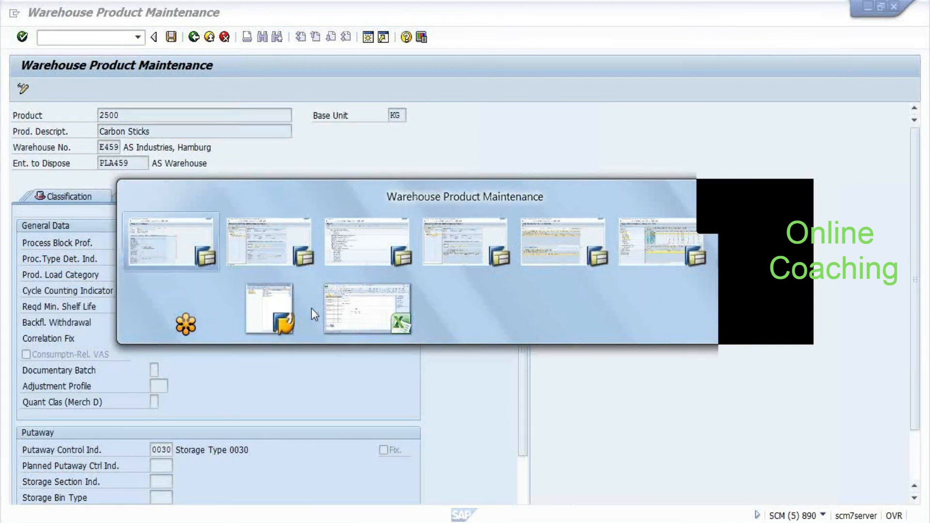
key("alt+Tab")
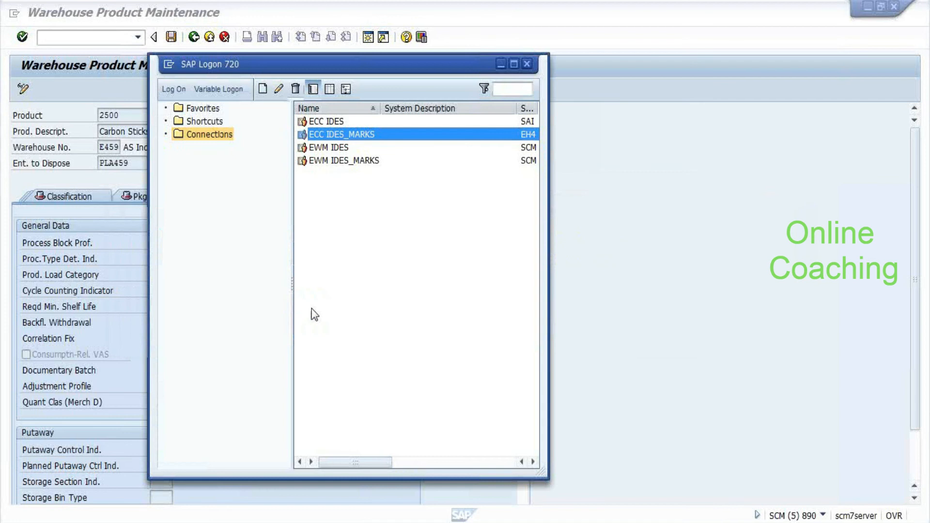
Open the ECC IDES_MARKS logon and enter credentials, erasing a wrongly entered user name
key("Return")
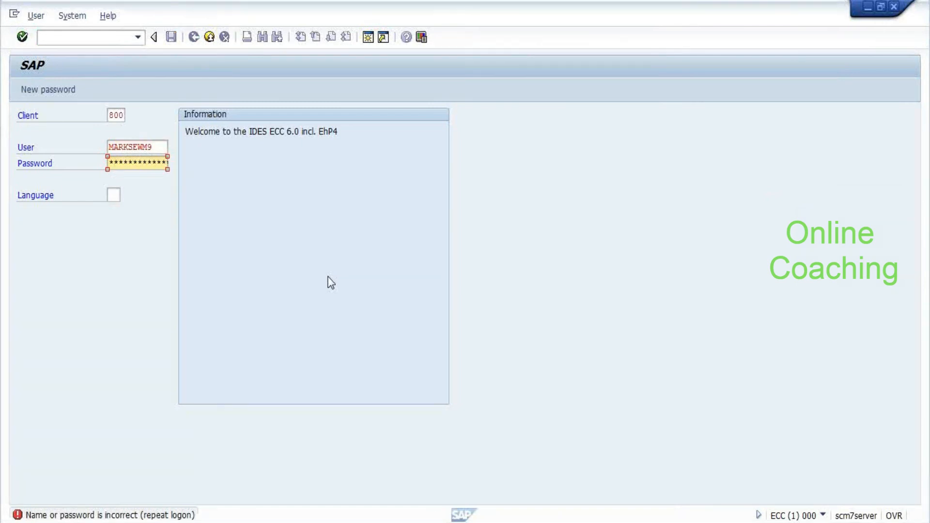
key("shift+Tab")
key("Caps_Lock")
key("Tab")
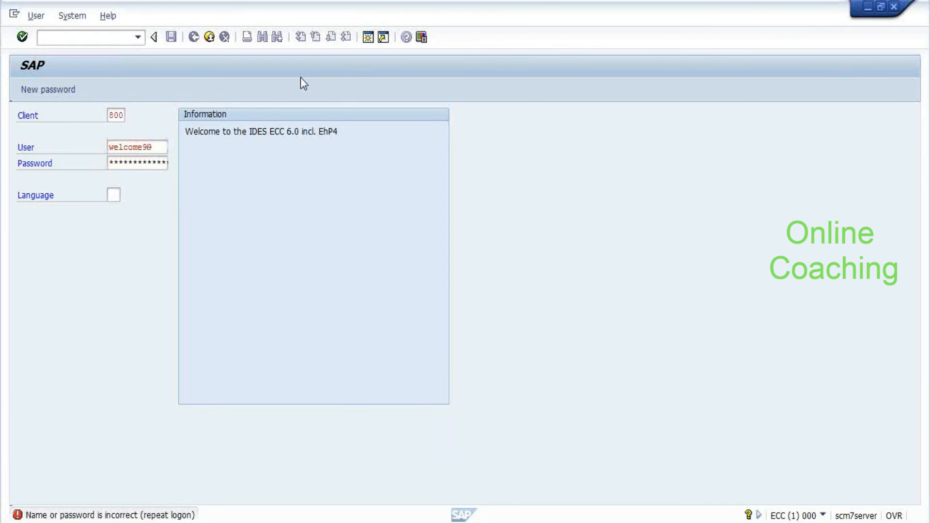
key("Return")
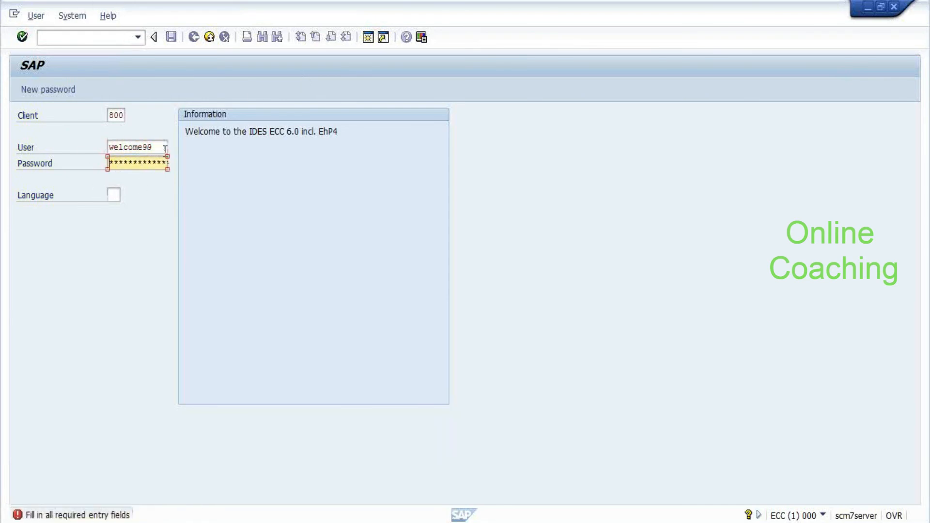
left_click(165, 148)
key("BackSpace")
key("BackSpace")
key("BackSpace")
key("BackSpace")
key("BackSpace")
key("BackSpace")
key("BackSpace")
key("BackSpace")
key("BackSpace")
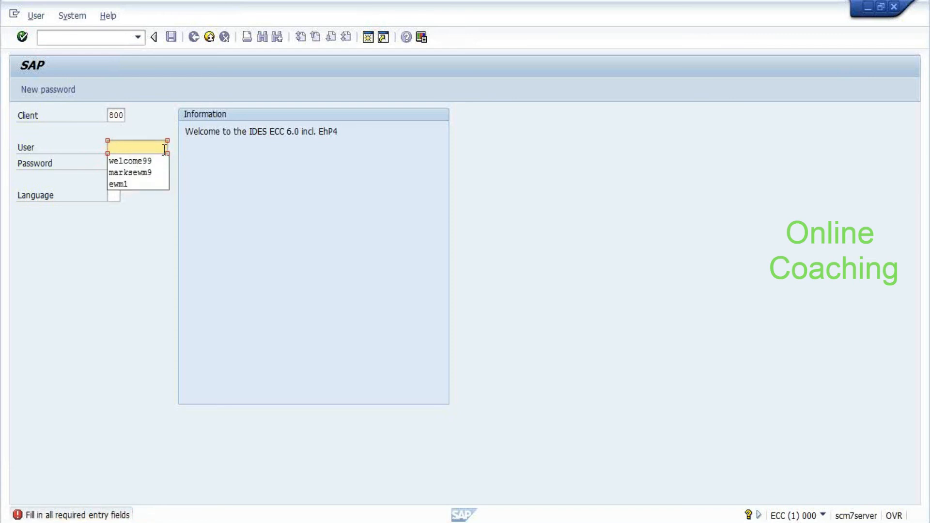
Pick the correct saved user, complete the password, log on to client 800 and run MB1C
key("Down")
key("Insert")
key("Delete")
key("Down")
key("Return")
key("Tab")
key("Tab")
key("shift+Tab")
key("Right")
key("Home")
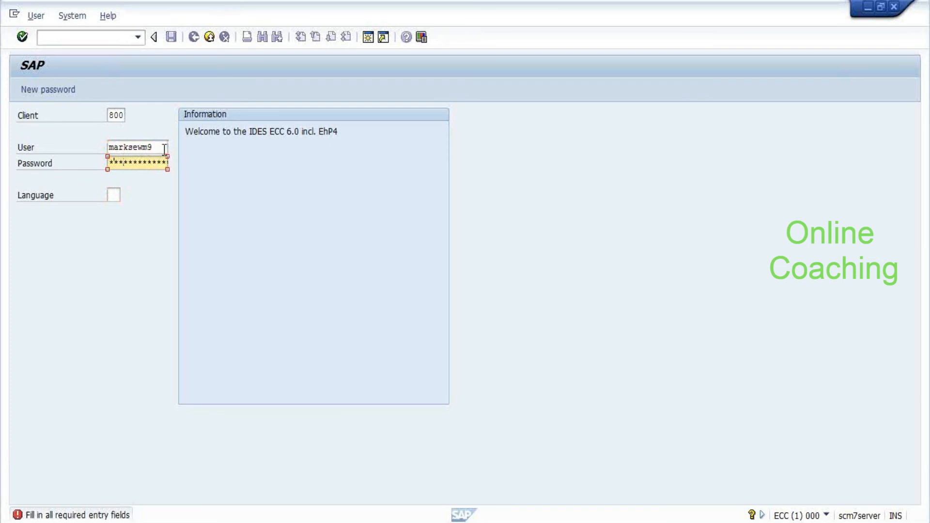
key("Return")
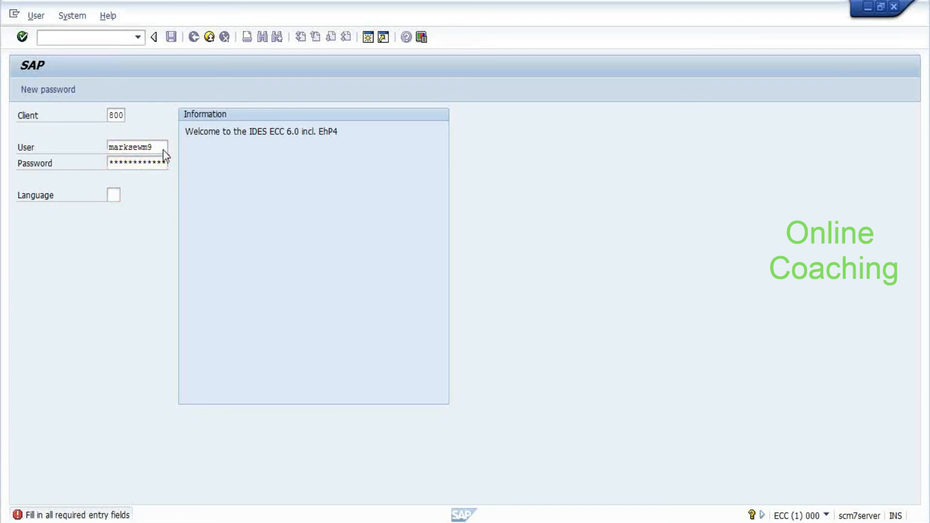
type("mb1c")
key("Return")
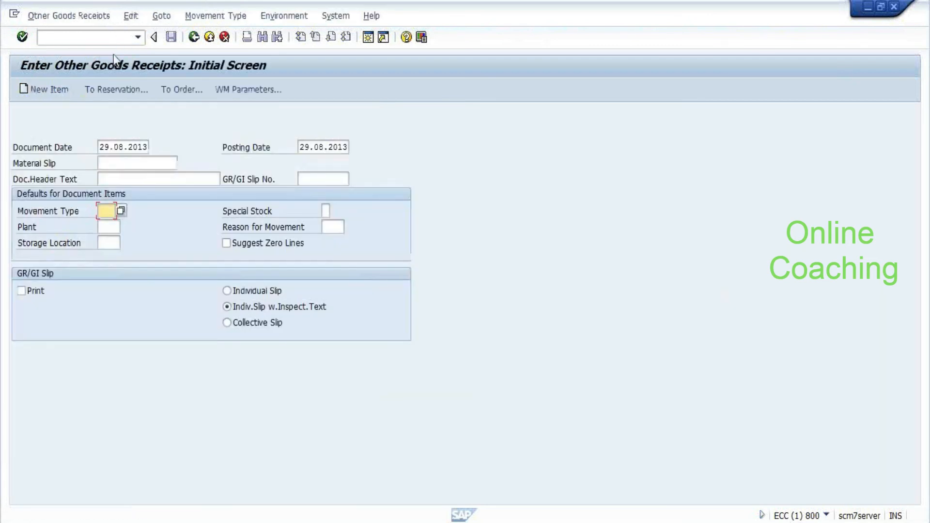
Fill the goods receipt header with movement type 561, plant A459 and storage location 1001
type("561")
key("Tab")
type("a459")
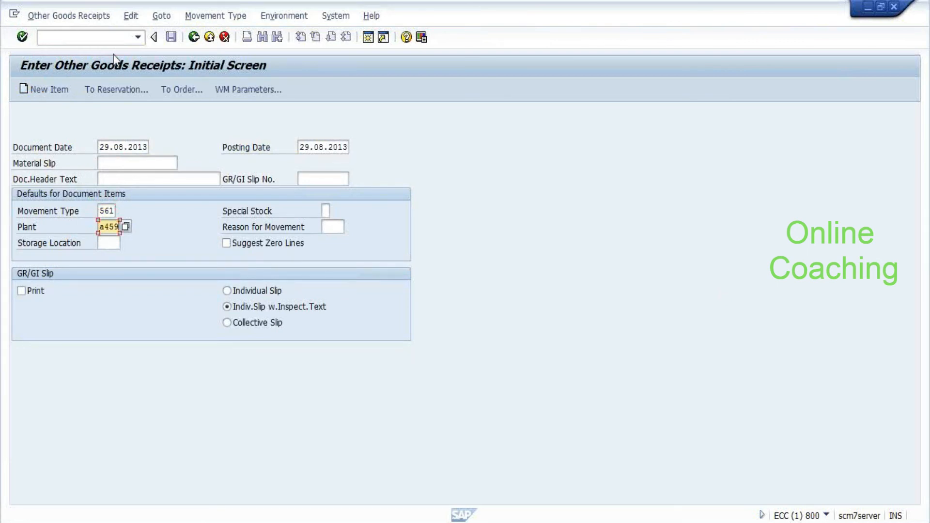
key("Tab")
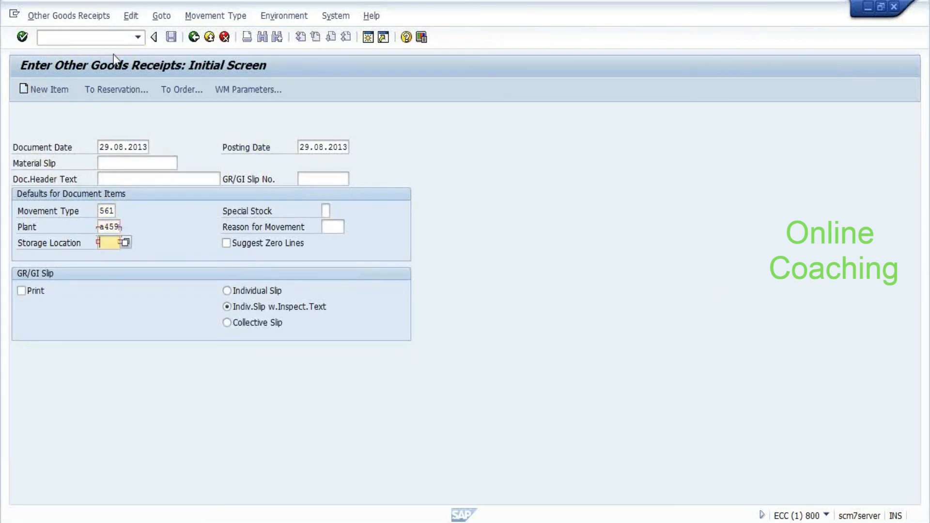
key("Return")
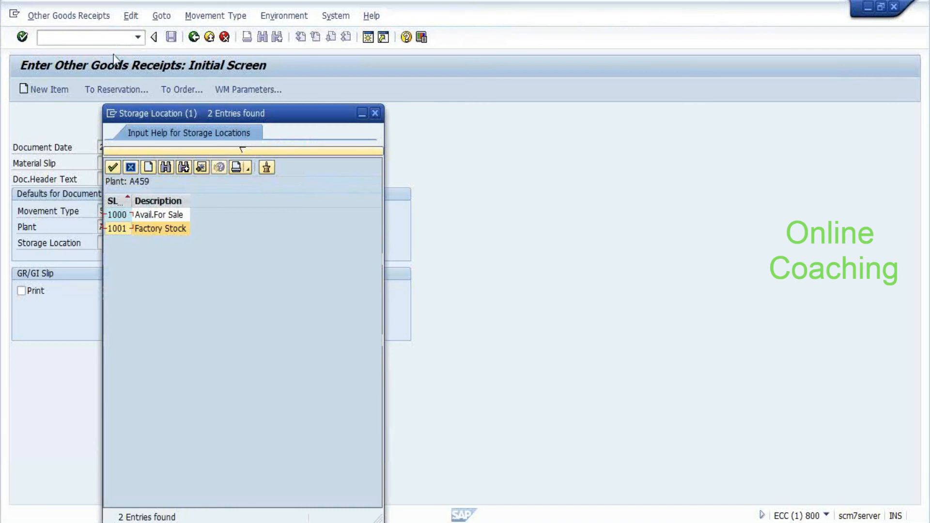
key("Return")
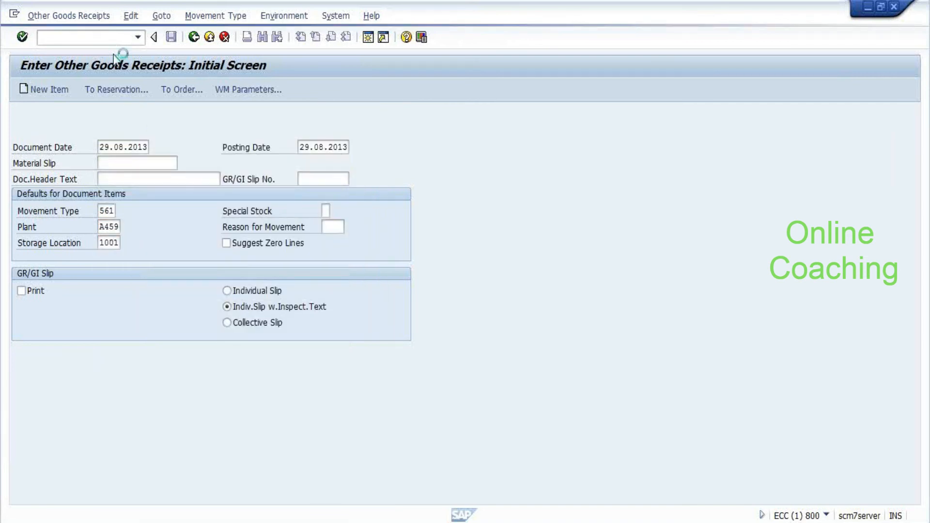
Enter item 1 as material 2506 with quantity 40
type("2506")
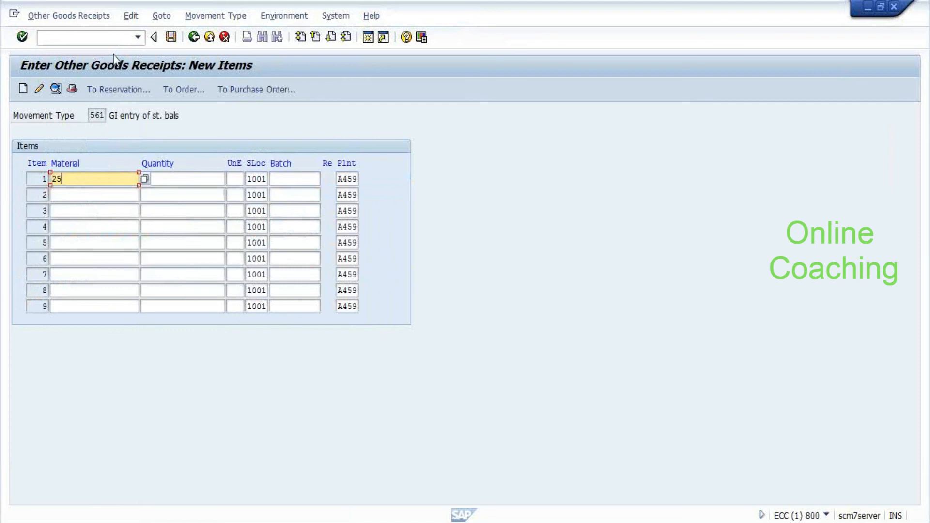
key("Tab")
type("40")
key("Return")
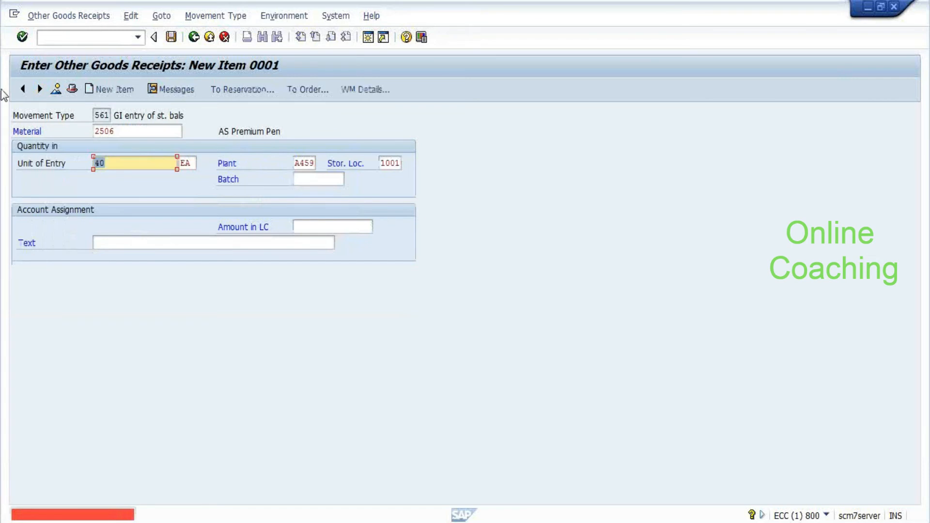
left_click(120, 132)
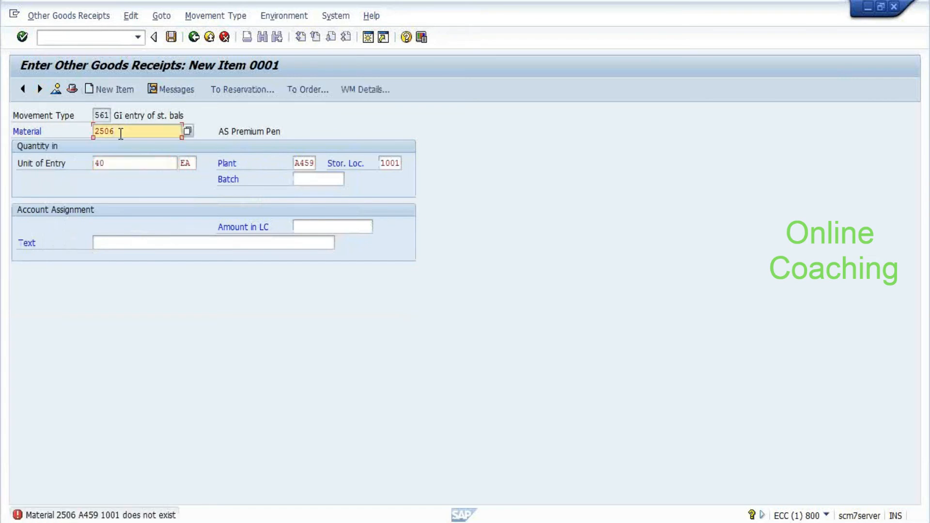
key("Return")
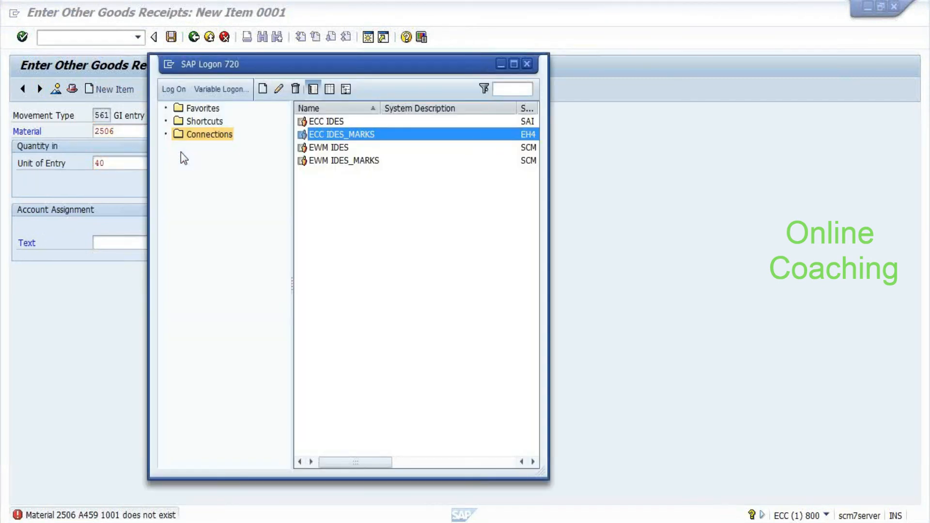
key("alt+Tab")
key("alt+Tab")
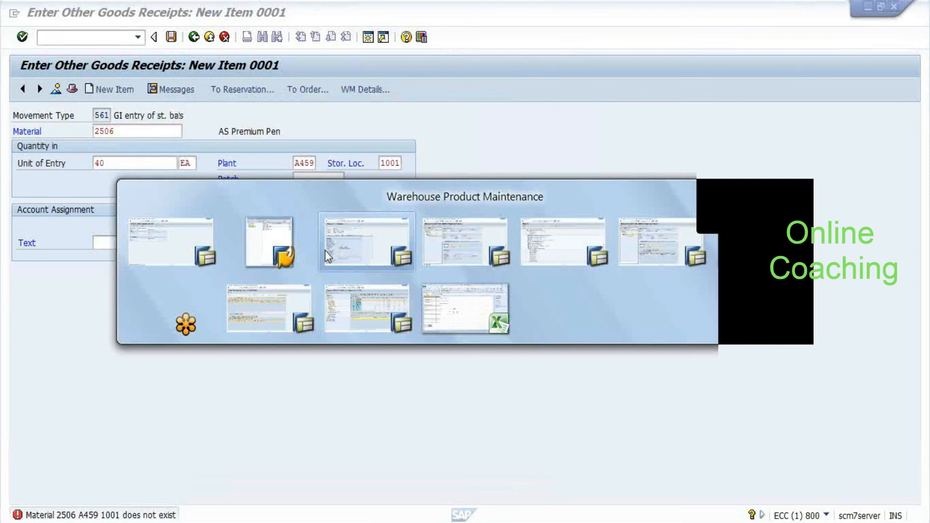
key("Escape")
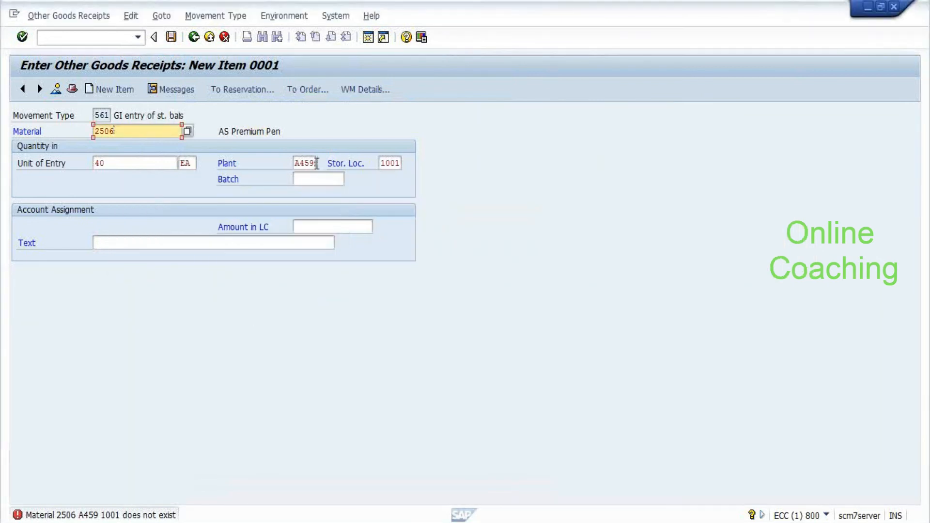
Change the item's storage location to 1000 and post, creating delivery 183000204
left_click(398, 164)
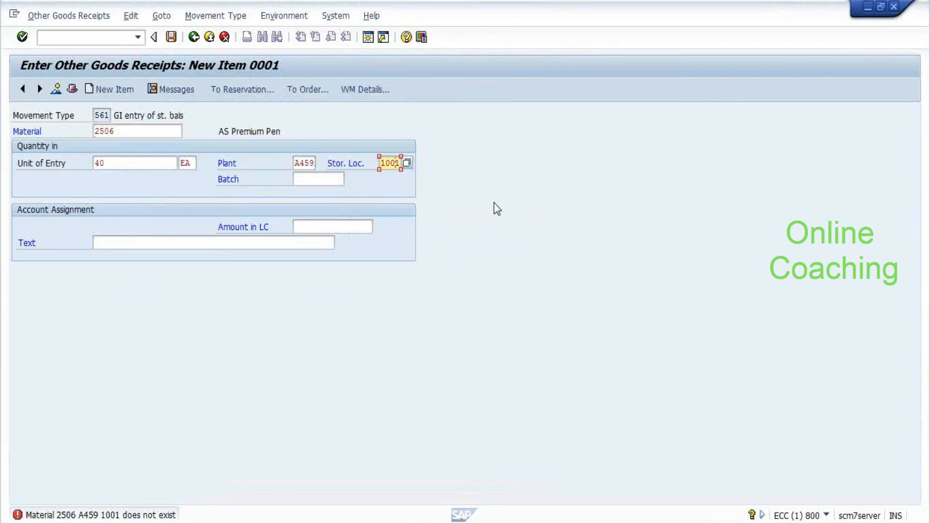
key("BackSpace")
type("0")
key("Return")
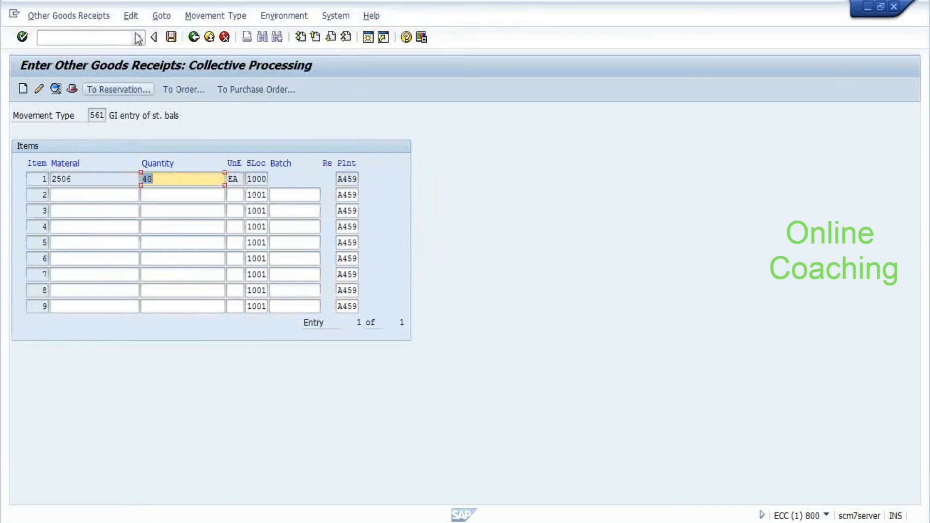
left_click(172, 38)
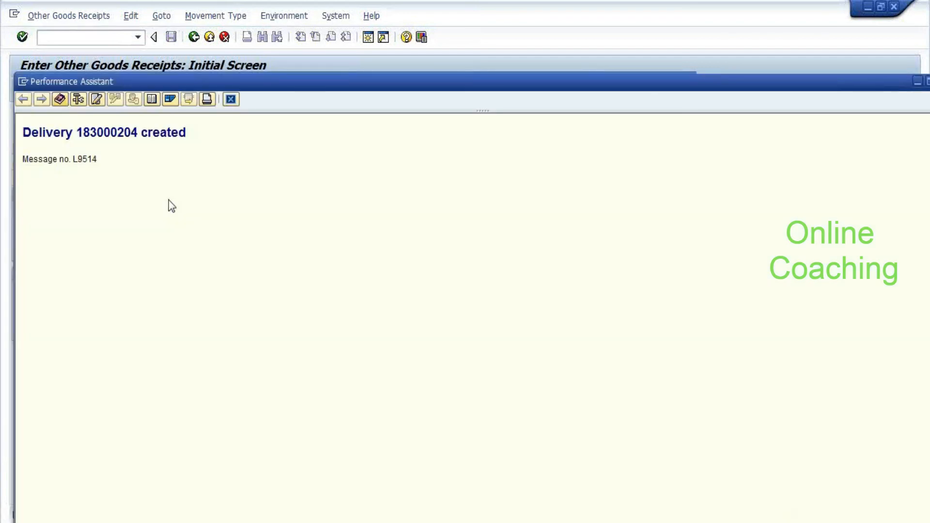
double_click(96, 131)
key("ctrl+c")
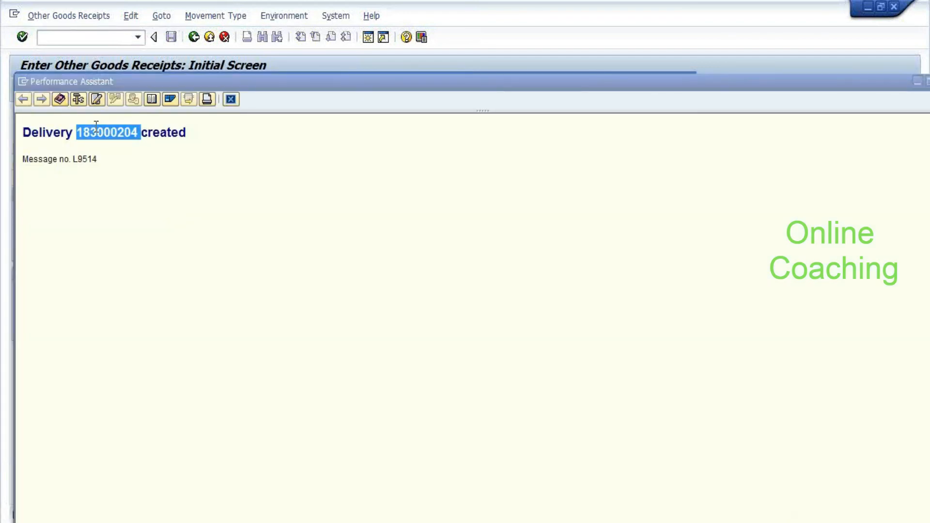
key("alt+Tab")
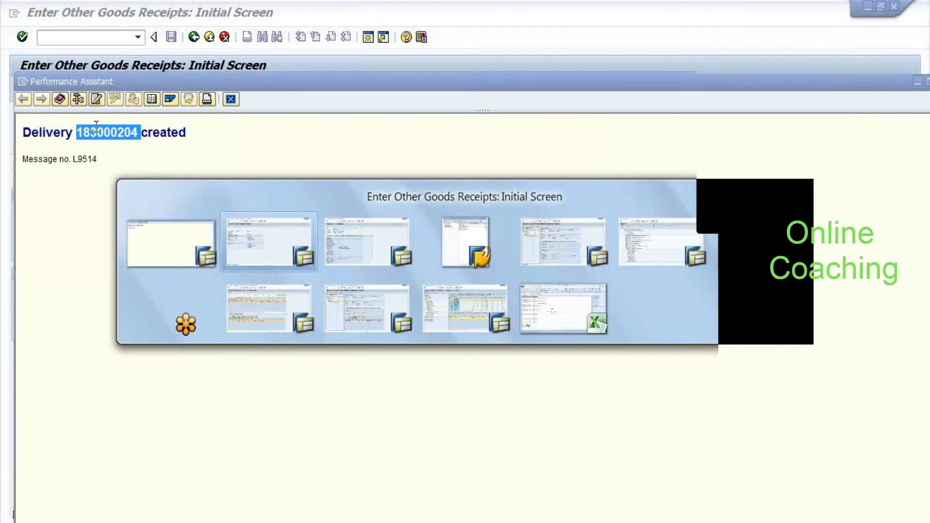
Switch to the EWM session and open inbound delivery maintenance with /n/SCWM/PRDI
key("alt+Tab")
key("alt+Tab")
key("alt+Tab")
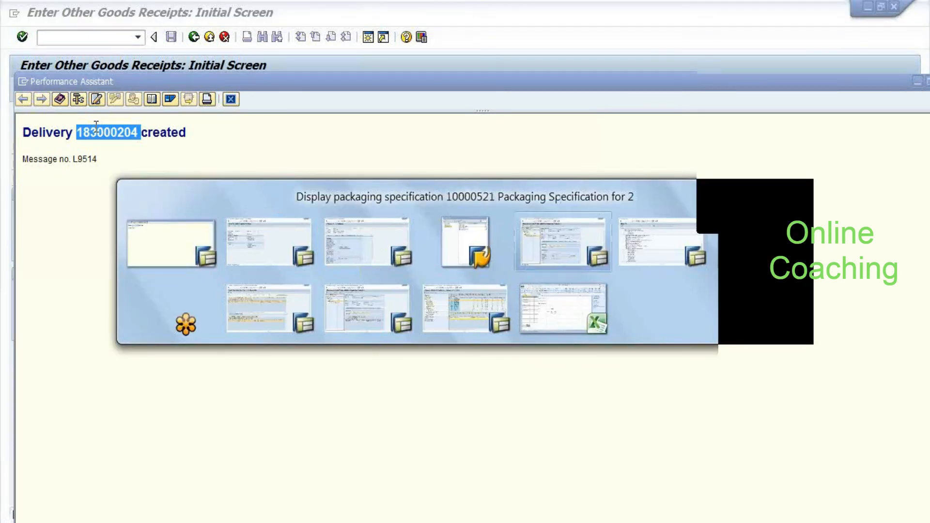
key("alt+Tab")
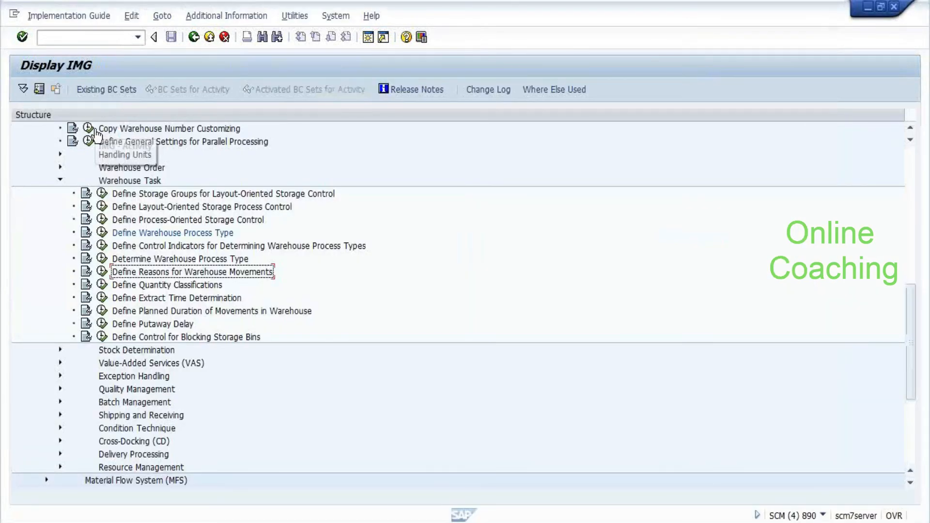
key("ctrl+slash")
type("/n/scwm/p")
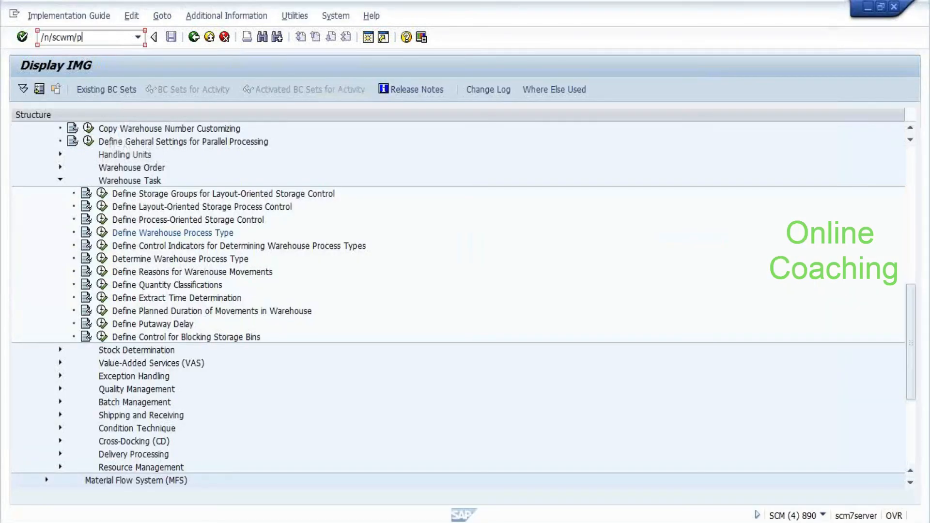
key("Return")
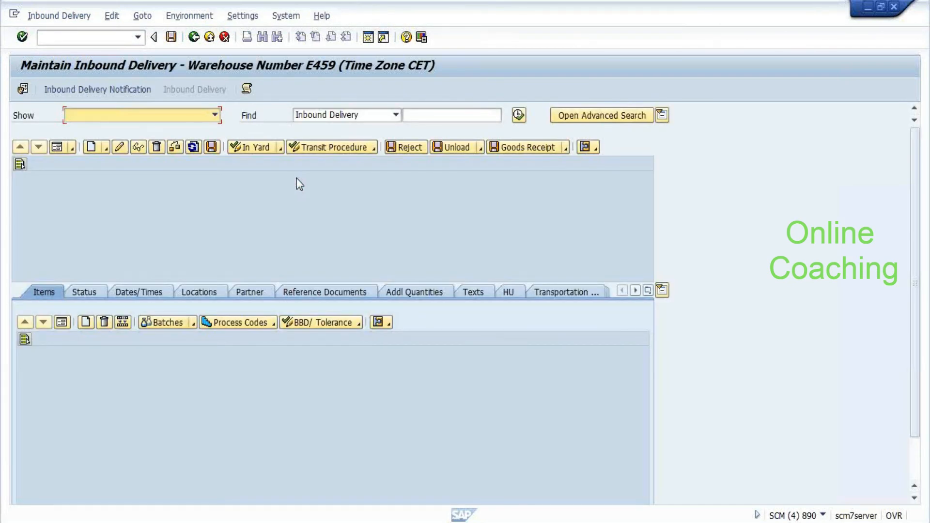
Find inbound delivery 7018 by ERP Document 183000204 and pack it
left_click(355, 118)
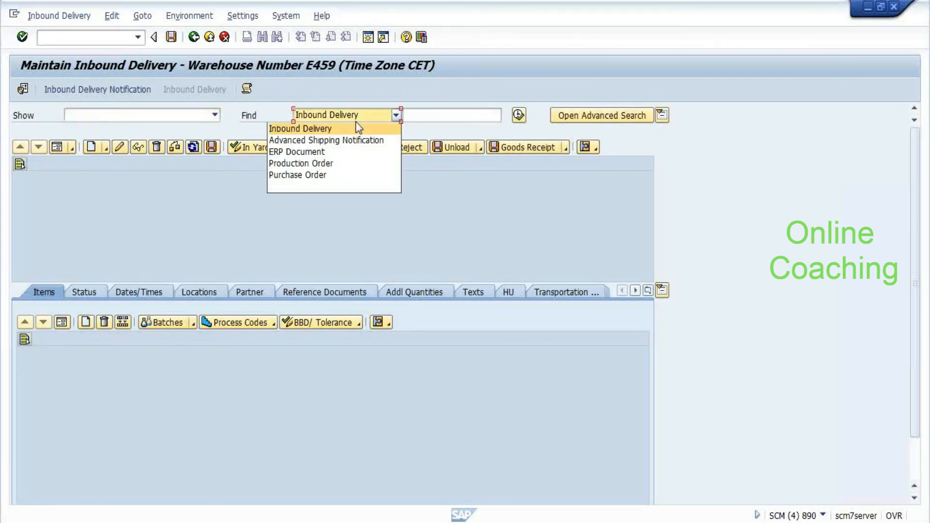
left_click(348, 152)
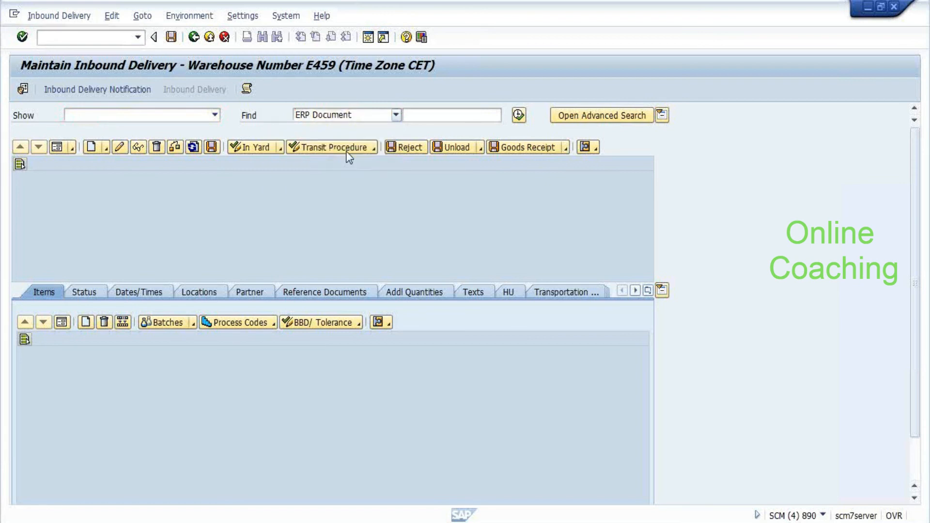
left_click(441, 115)
key("ctrl+v")
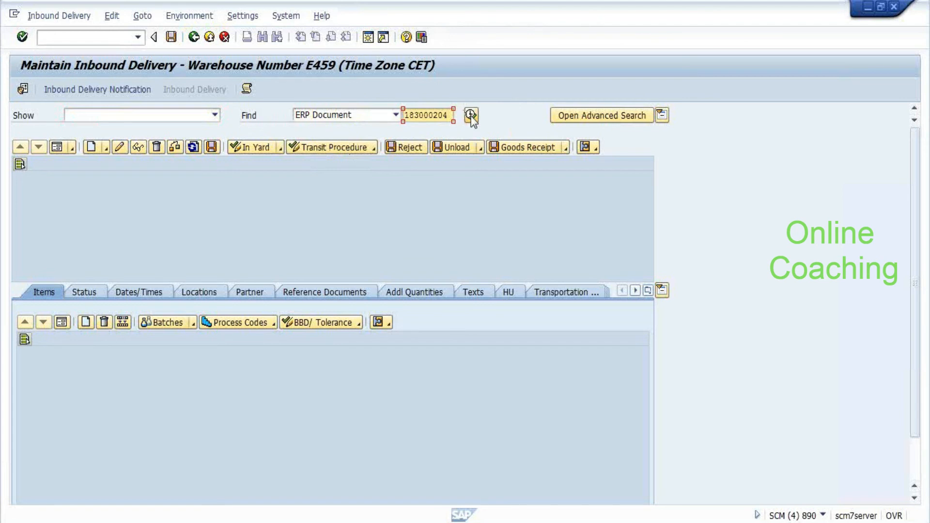
left_click(471, 117)
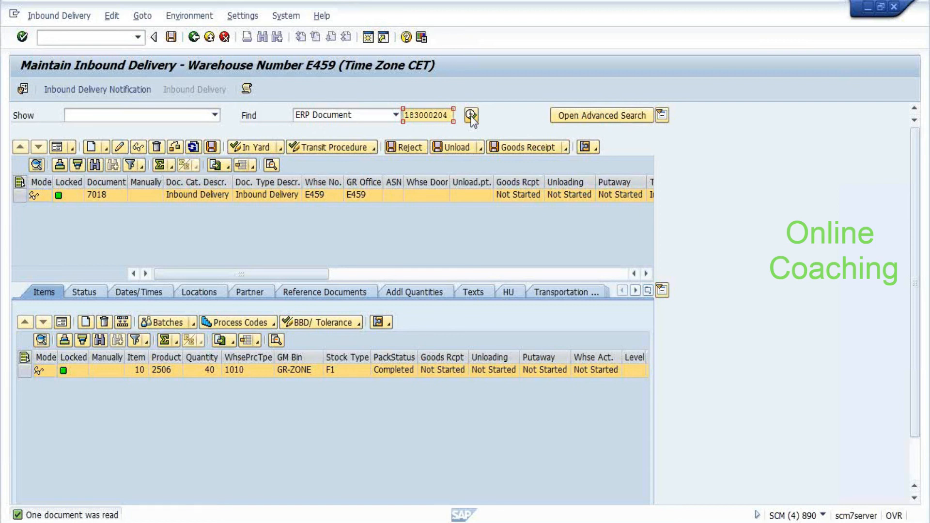
left_click(59, 15)
mouse_move(83, 50)
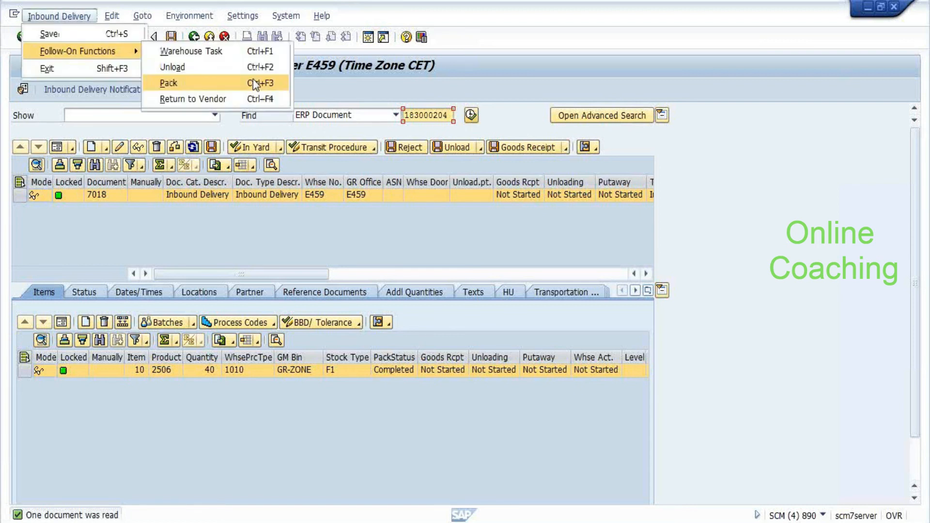
left_click(253, 81)
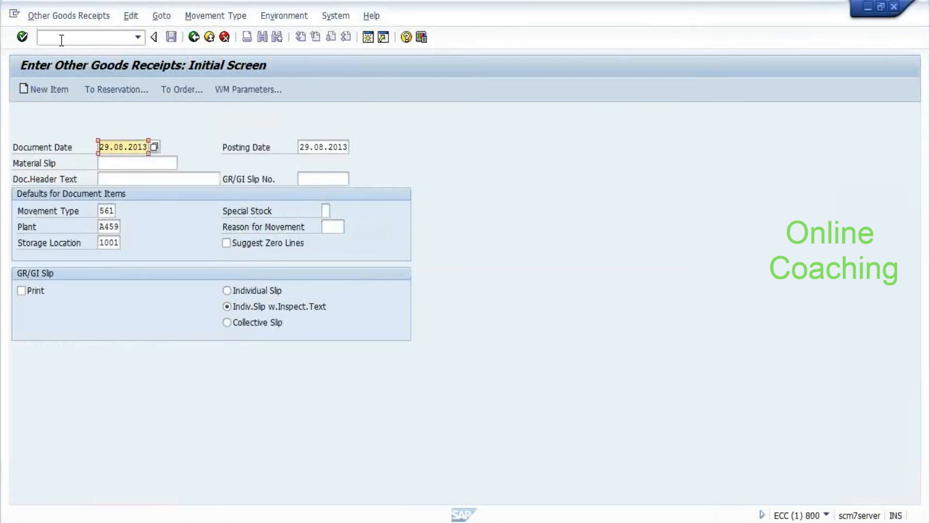
Run the MMBE stock overview for material 2506 in plant A459 with storage location left blank
left_click(62, 40)
type("/nmmbe")
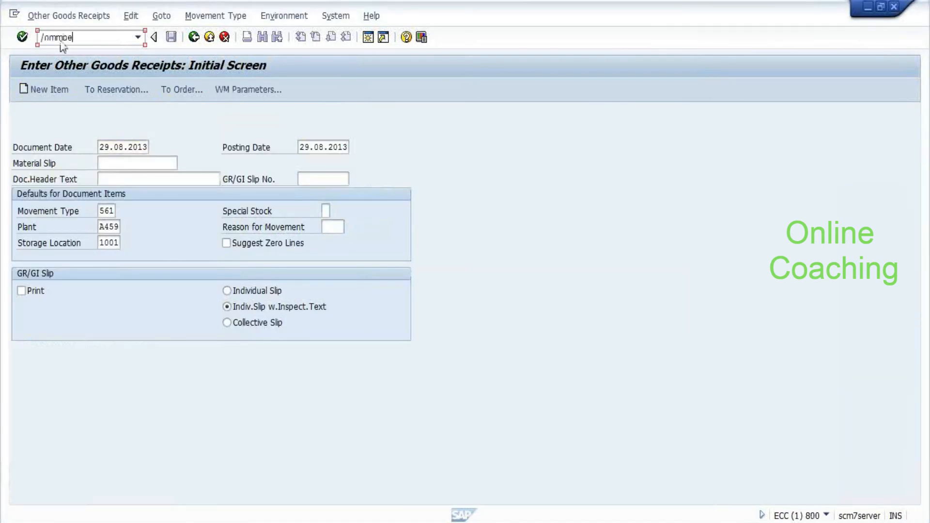
key("Return")
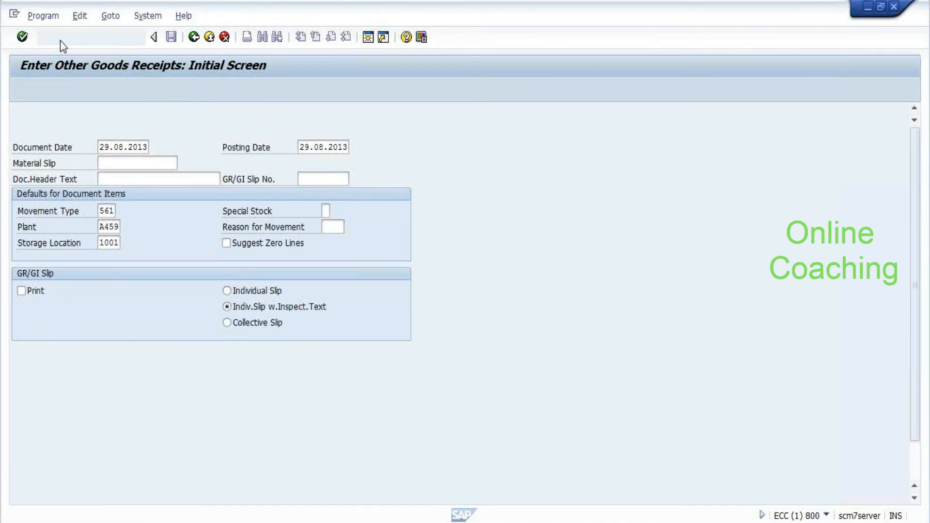
type("2506")
key("Tab")
key("Tab")
key("Delete")
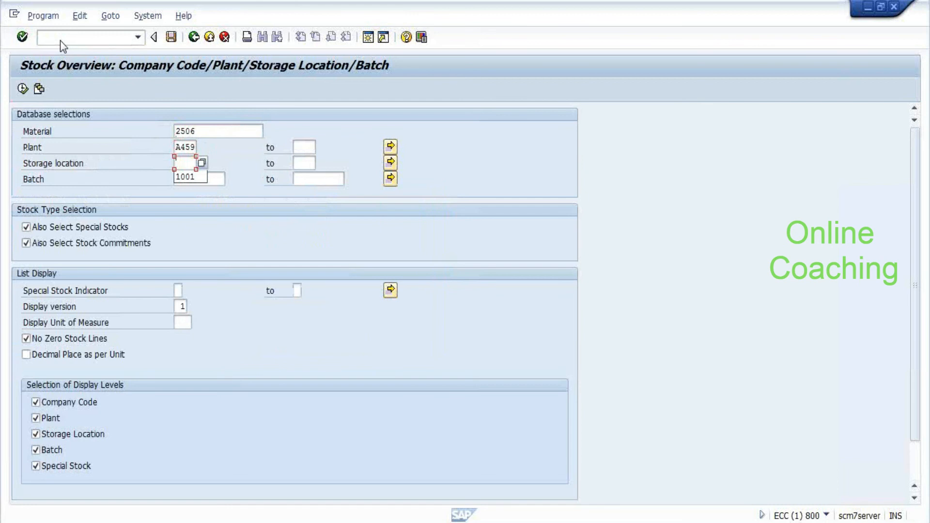
key("F8")
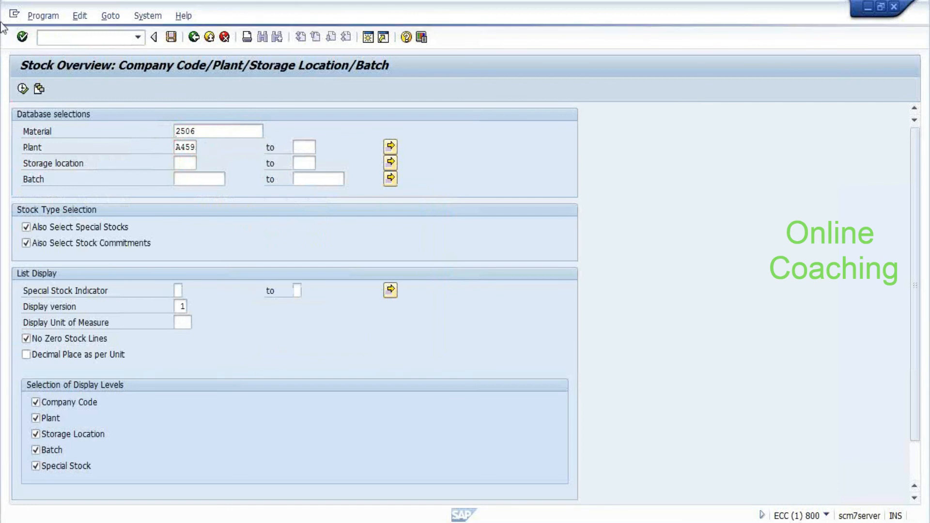
Display the stock types for storage location 1000 Avail.For Sale
left_click(113, 316)
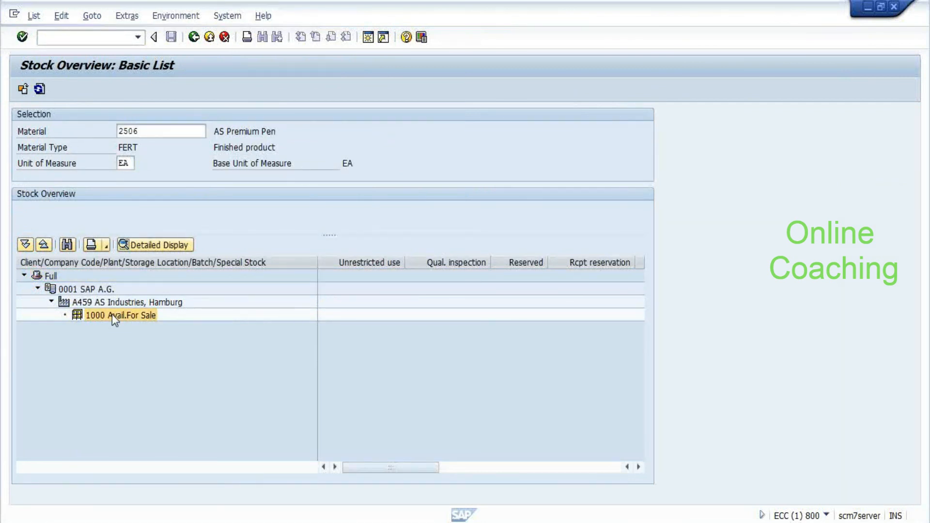
double_click(112, 314)
key("Return")
left_click_drag(390, 467, 490, 467)
Open the inbound qRFC queue monitor
left_click(53, 36)
type("/dsm52")
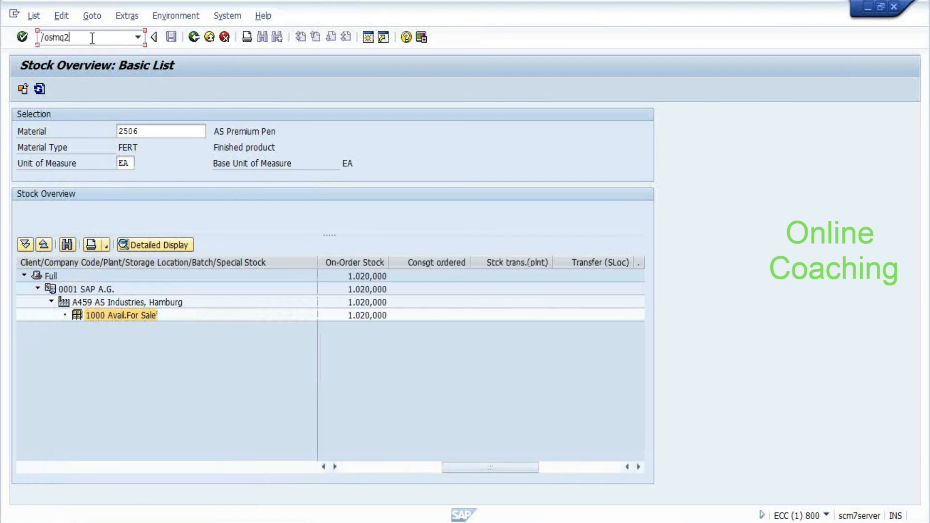
key("Return")
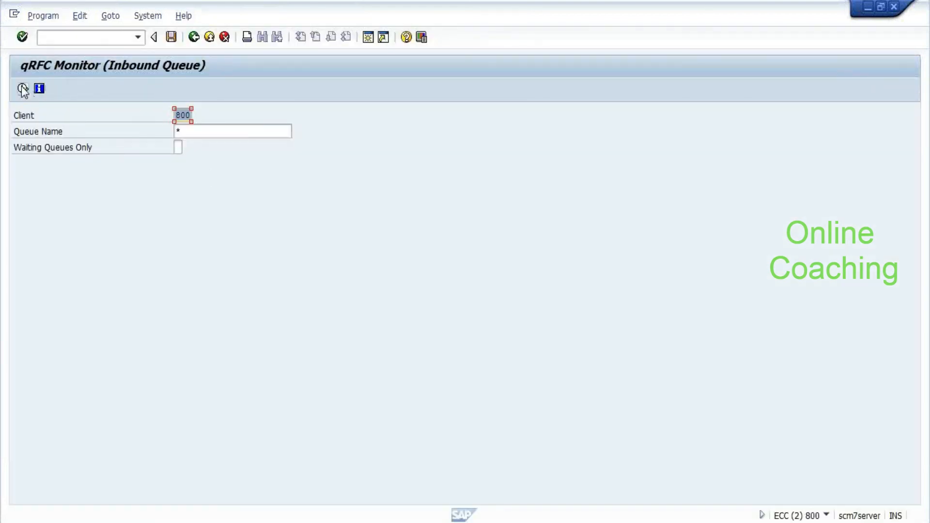
List the inbound queues and show the entries and error of the SYSFAIL queue ending in 182
left_click(22, 87)
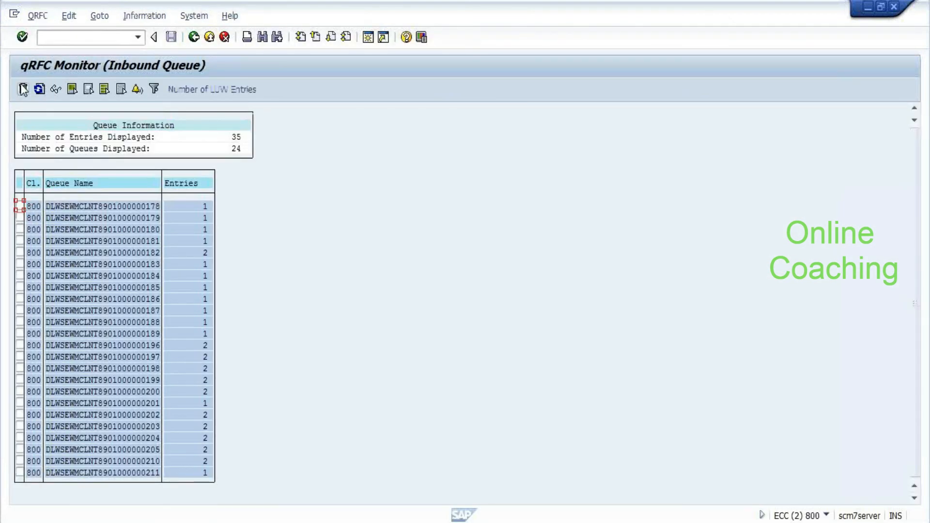
left_click(124, 463)
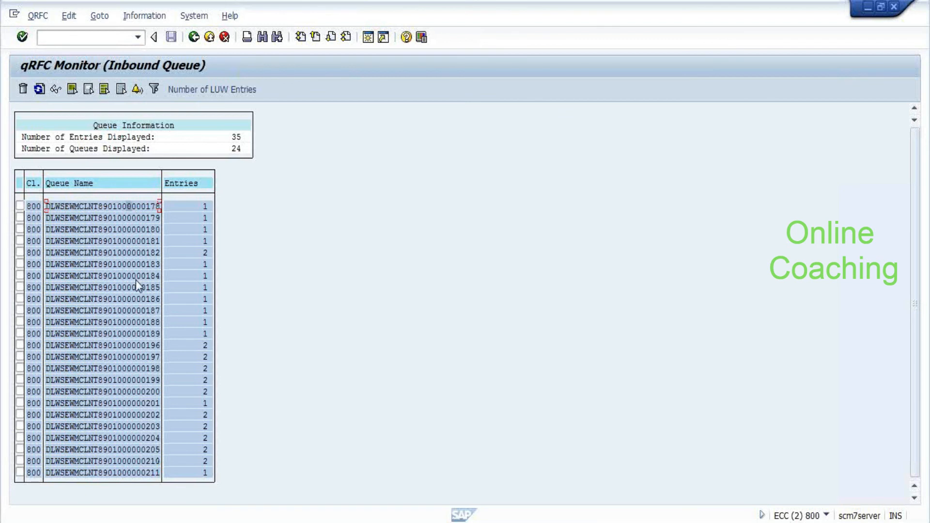
left_click(131, 254)
double_click(130, 254)
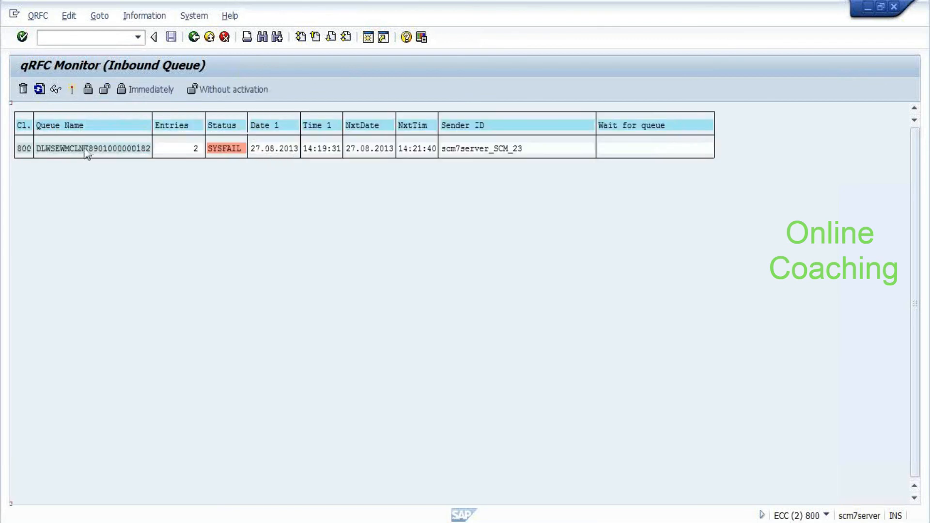
double_click(79, 149)
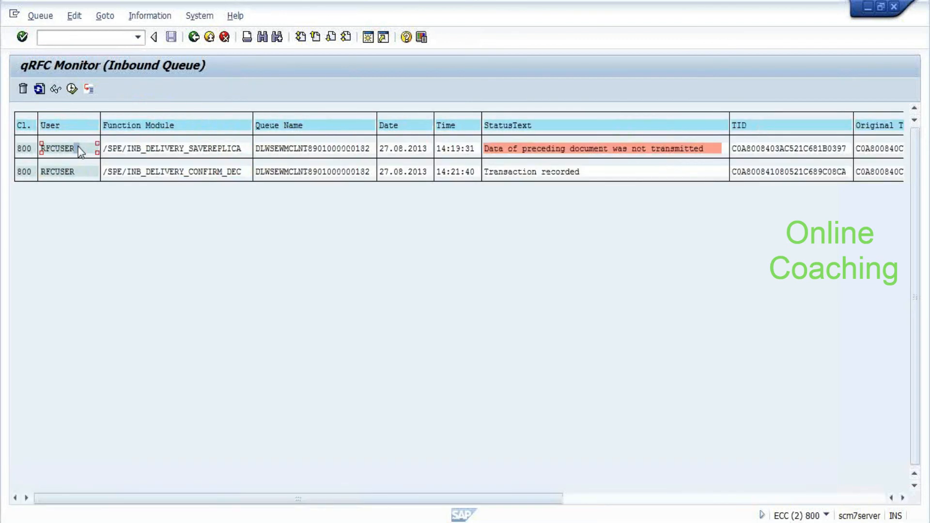
Return to the queue overview and switch to the Work Center Packing for Inbound Delivery window
left_click(192, 39)
left_click(193, 38)
left_click(192, 38)
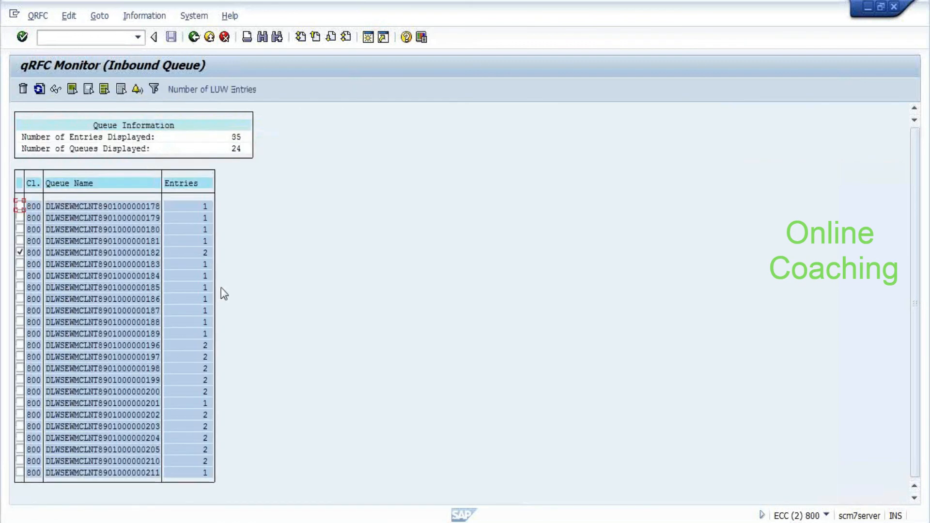
key("alt+Tab")
key("alt+Tab")
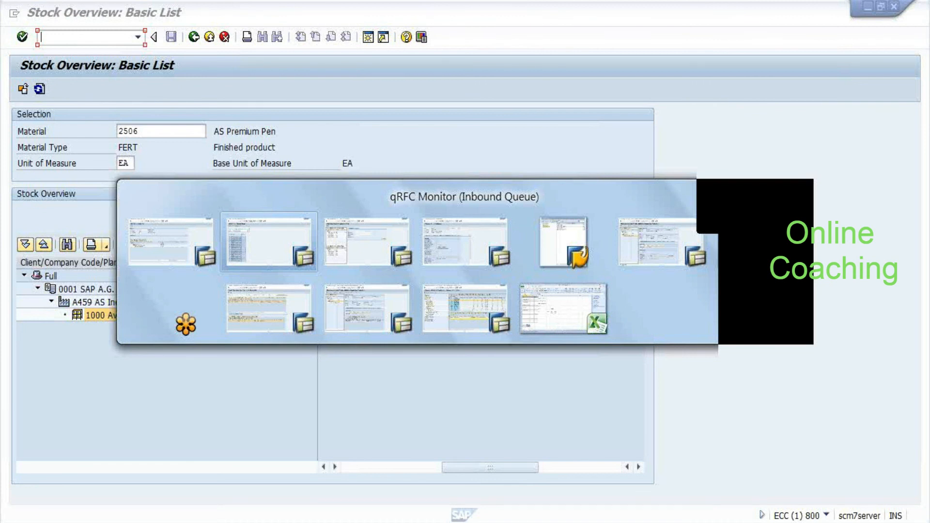
key("alt+Tab")
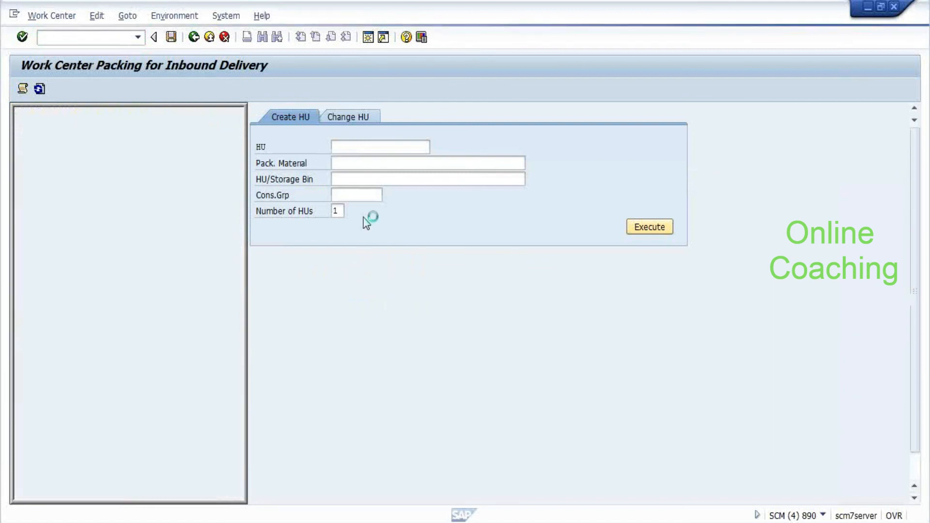
Post goods receipt for delivery 7018 and start warehouse task creation via Follow-On Functions > Warehouse Task
key("alt+Tab")
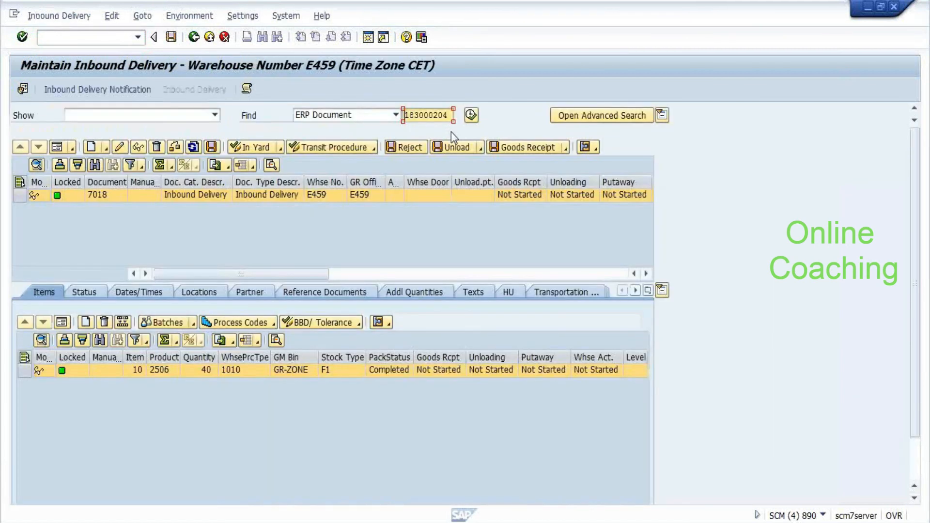
left_click(309, 243)
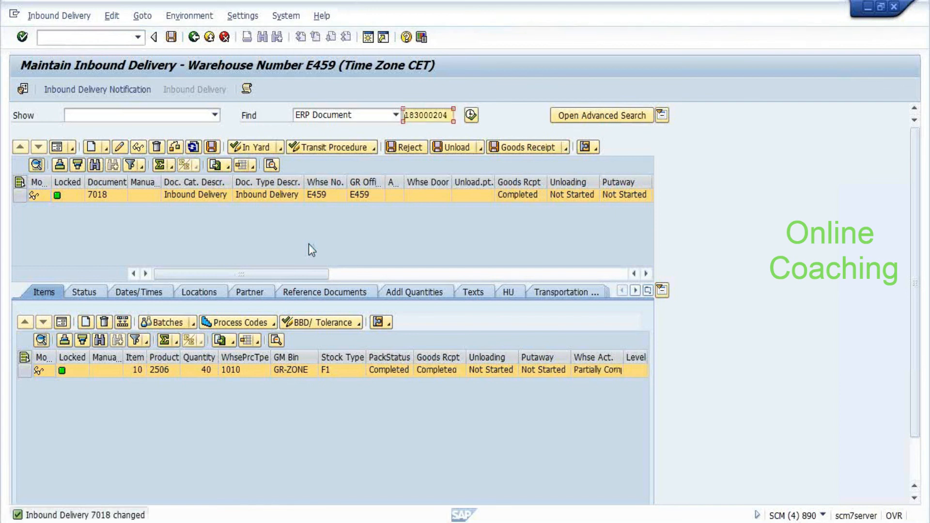
left_click(58, 16)
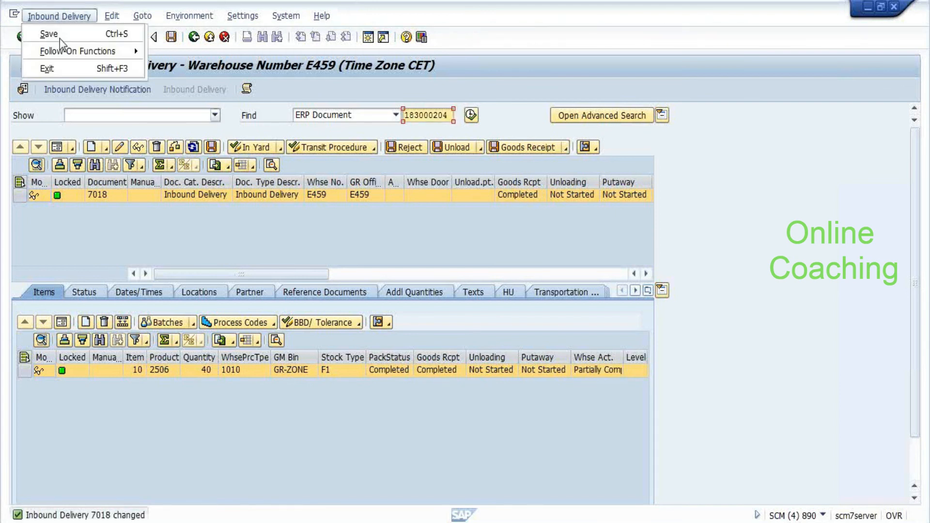
mouse_move(87, 51)
left_click(213, 50)
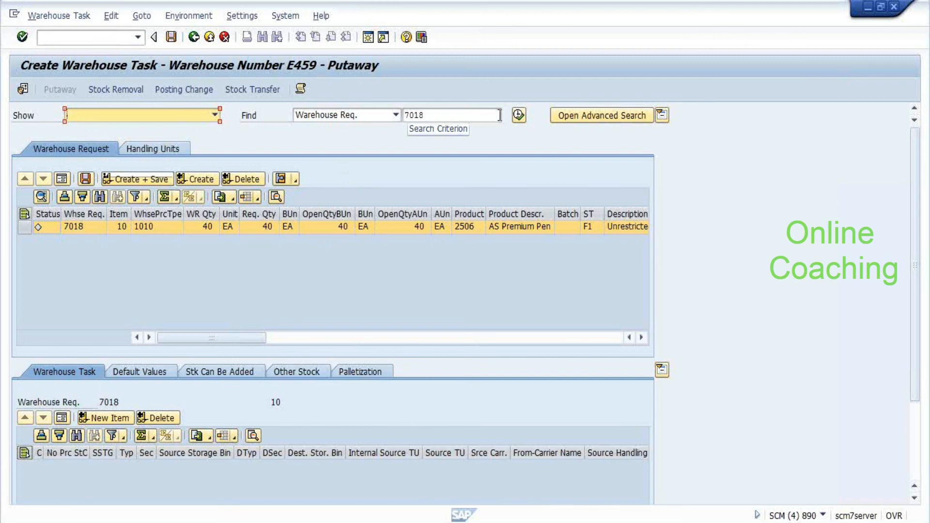
Create the putaway warehouse tasks for warehouse request 7018, continuing without saving screen data
left_click(211, 179)
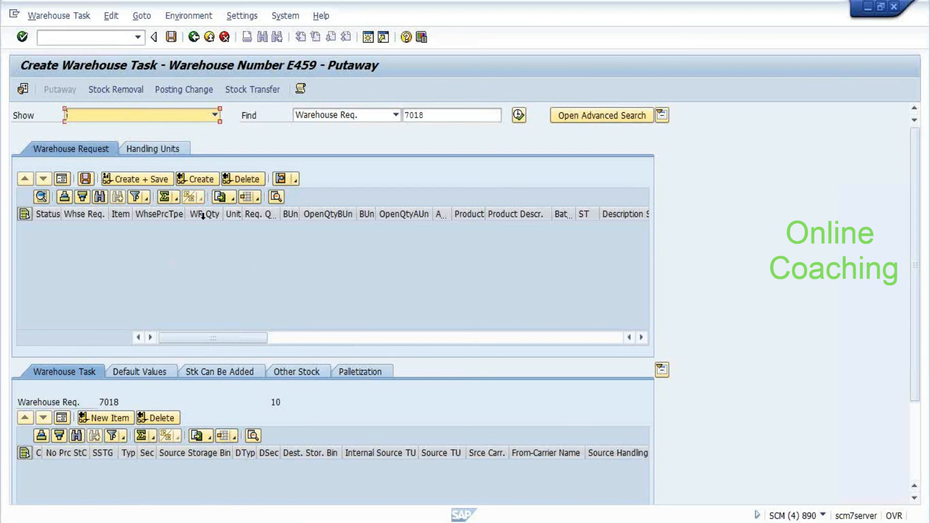
left_click(162, 143)
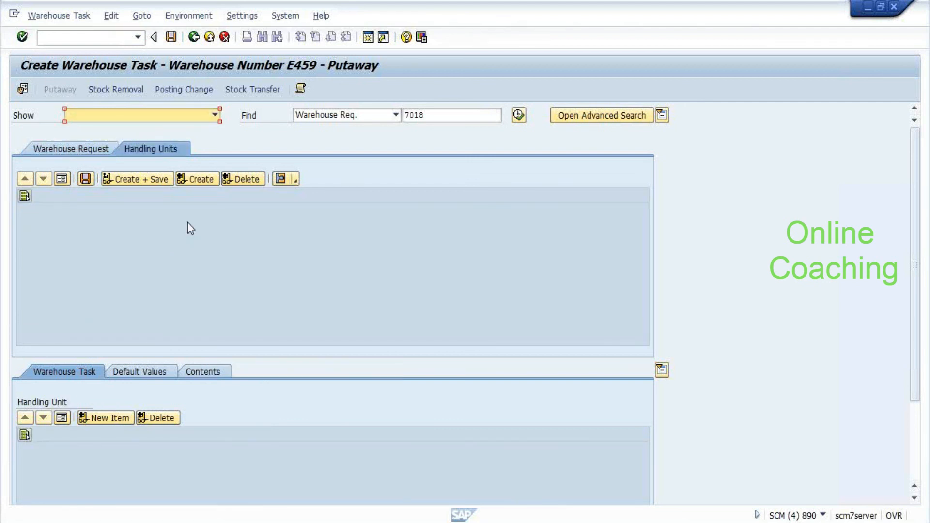
left_click(52, 13)
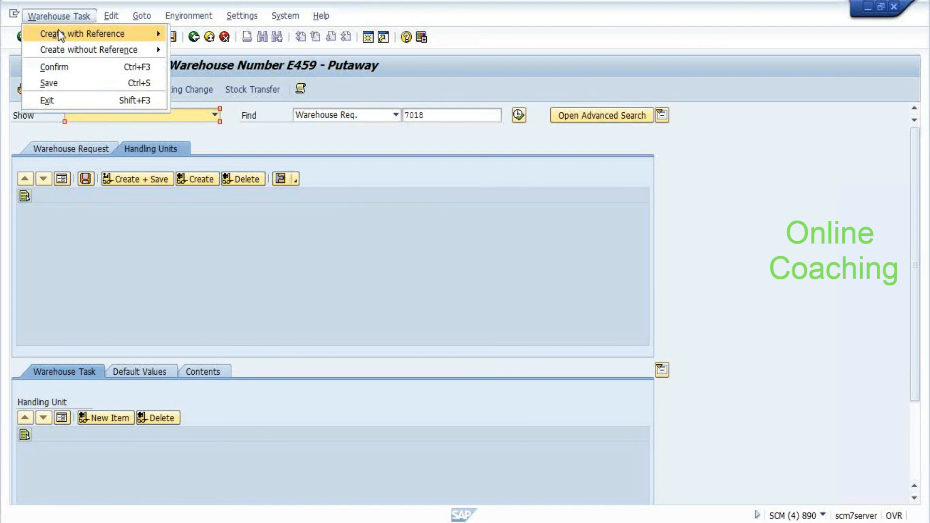
left_click(68, 68)
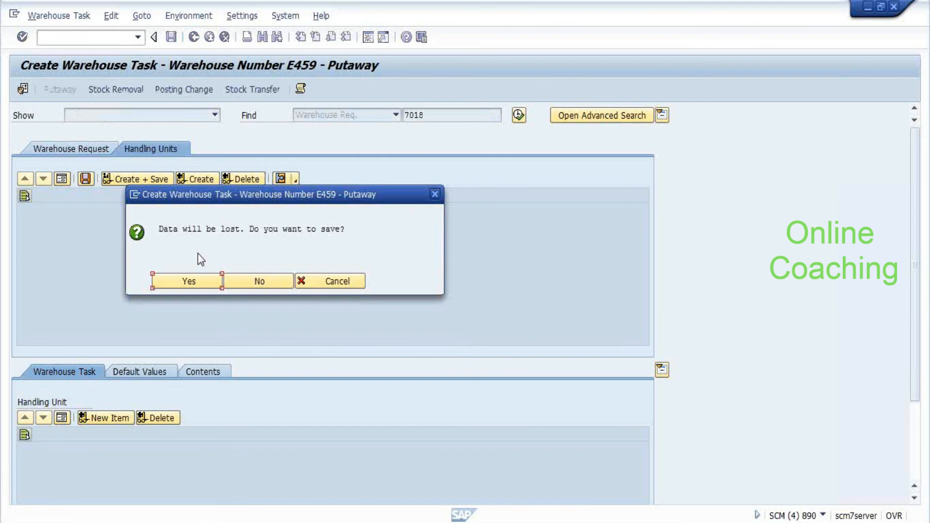
left_click(262, 282)
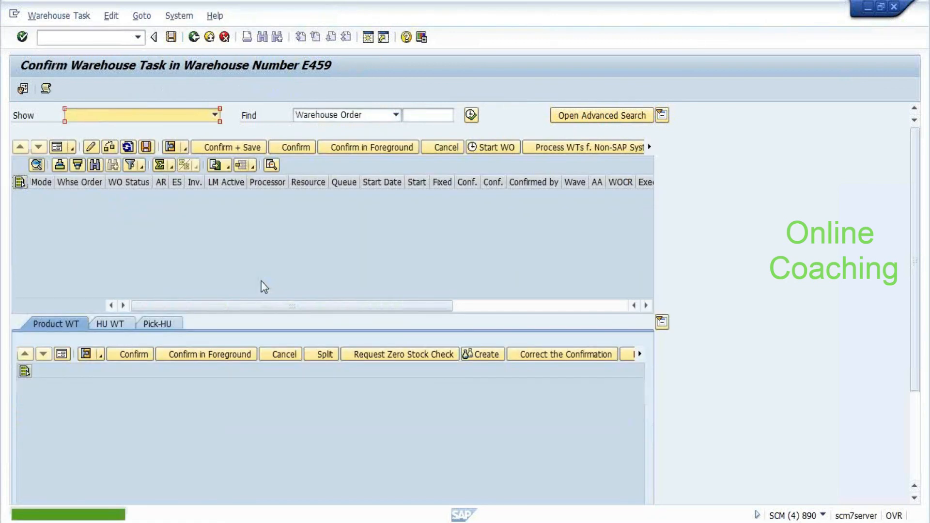
Return to the inbound delivery and display its warehouse tasks 49–52, each 10 EA of product 2506
left_click(194, 37)
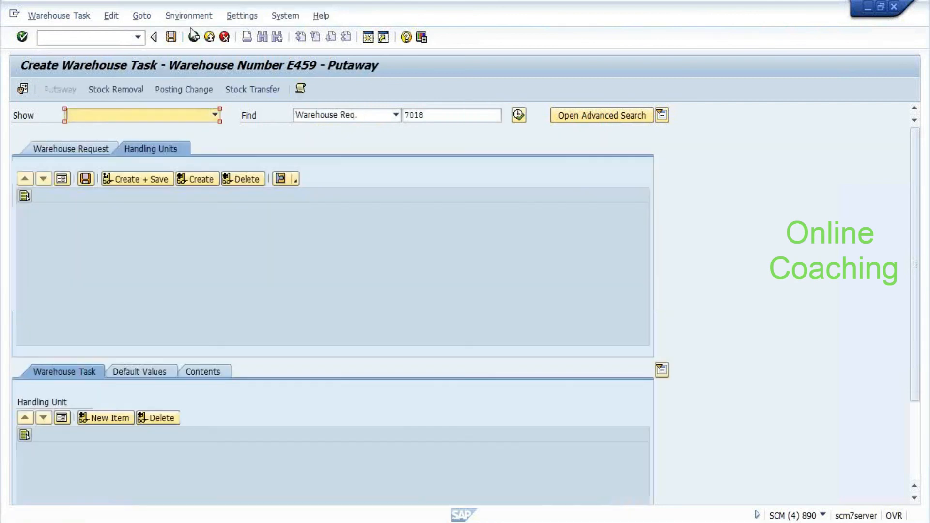
left_click(194, 37)
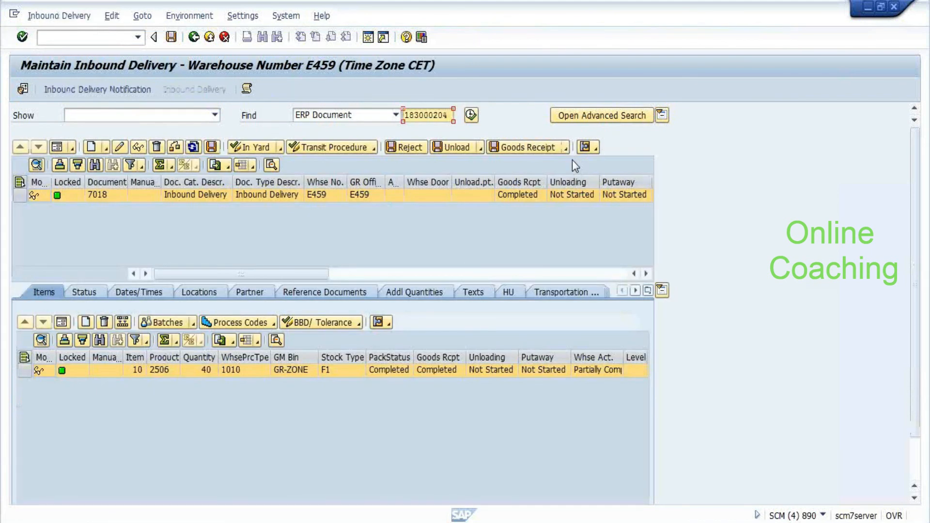
left_click(78, 17)
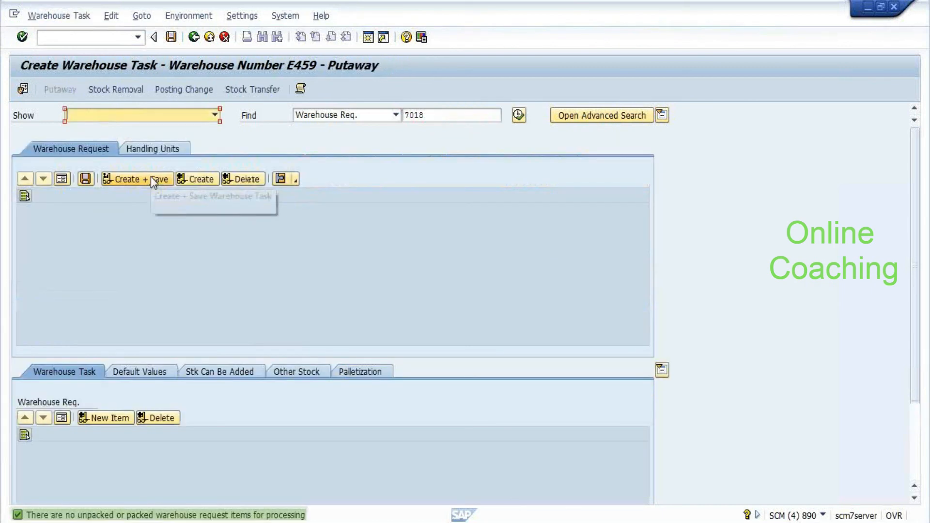
left_click(153, 149)
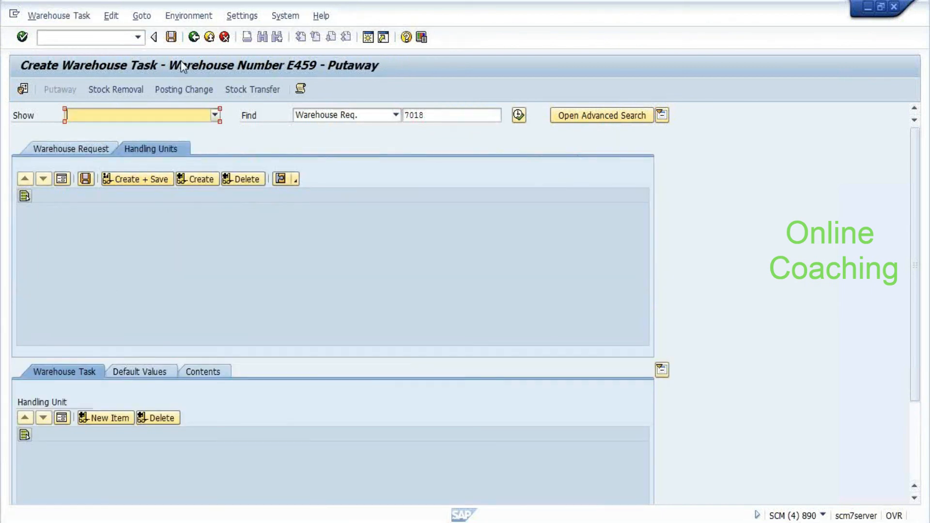
left_click(194, 38)
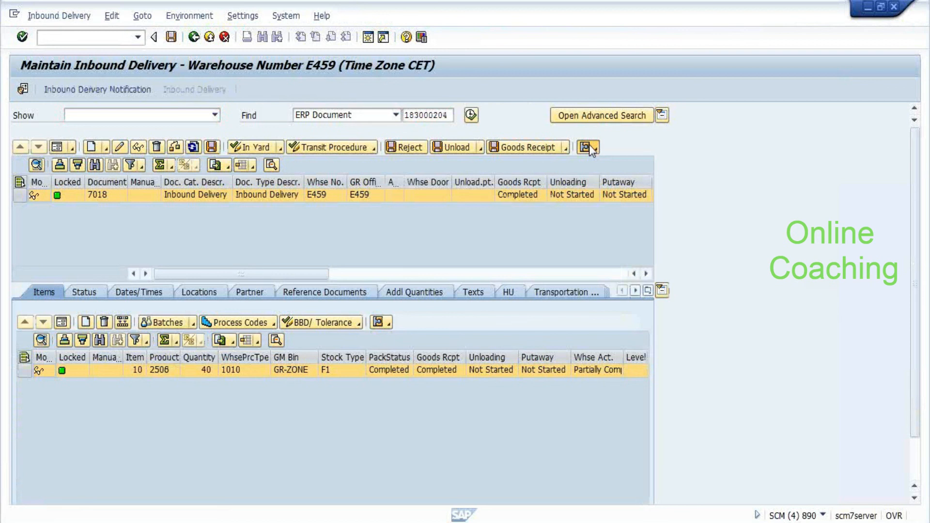
left_click(589, 144)
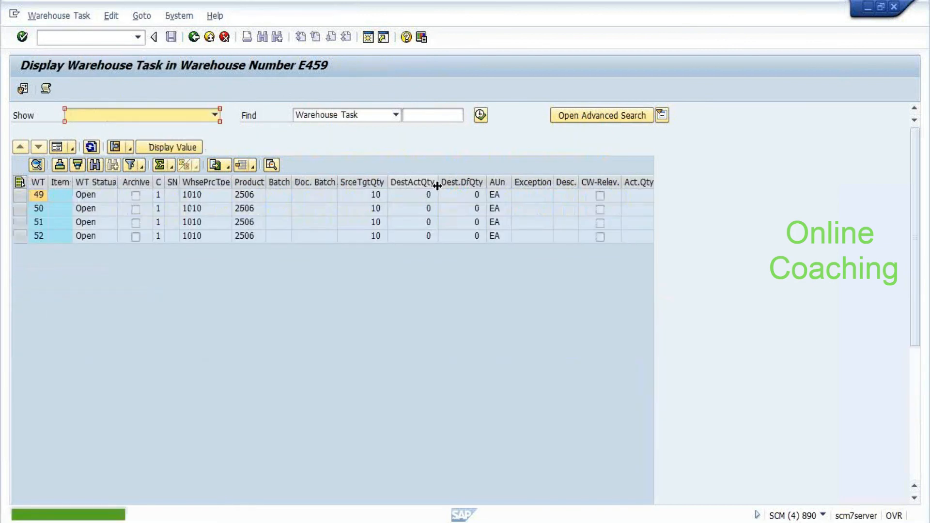
Select all four warehouse tasks and bring up order 41 in Confirm Warehouse Task
left_click(19, 183)
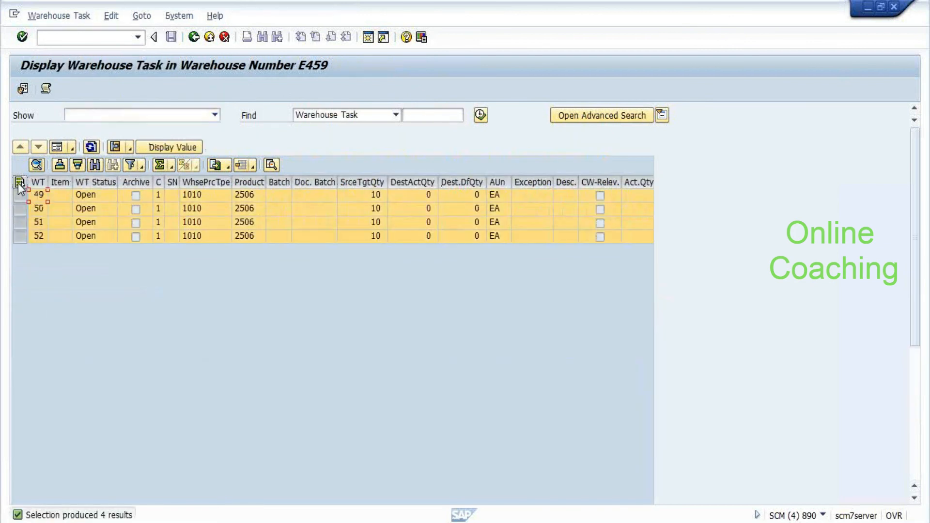
left_click(118, 151)
left_click(123, 245)
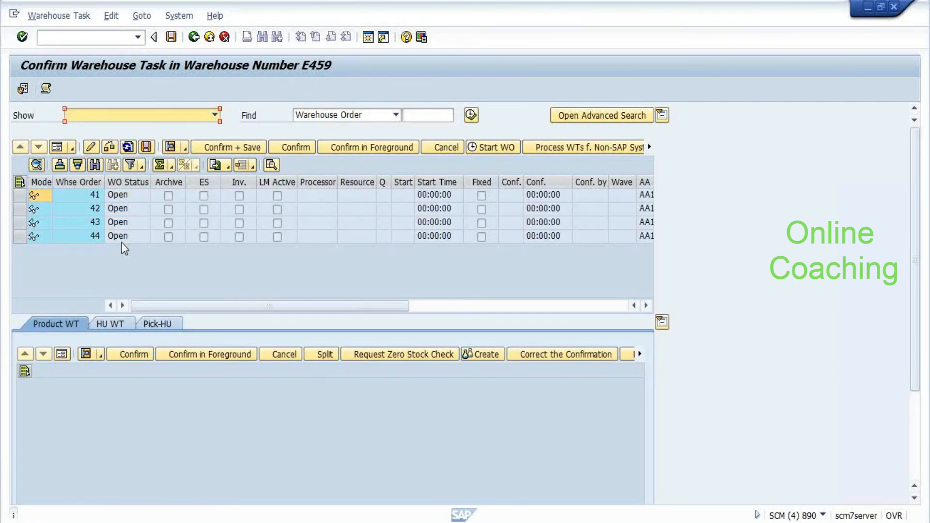
left_click(77, 214)
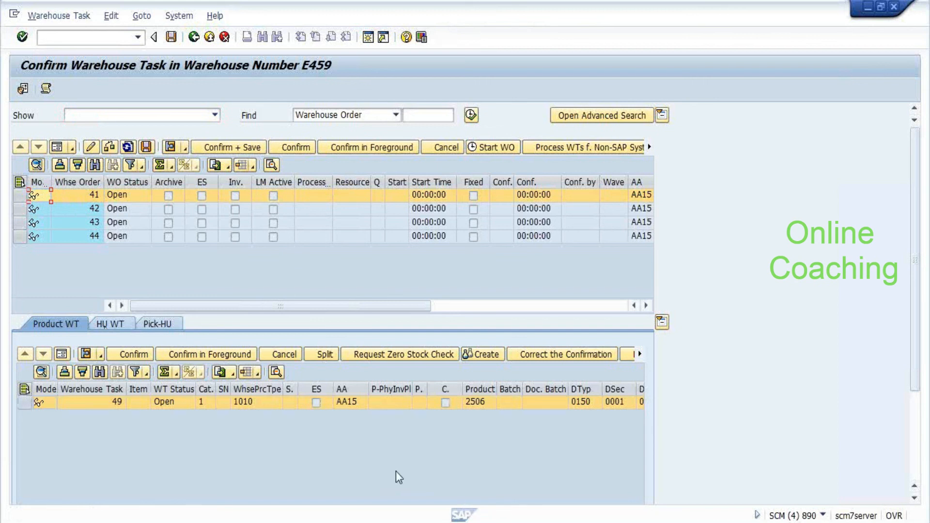
Set task 49's destination storage type to 0150 High Rack Storage and select all four orders
left_click(582, 403)
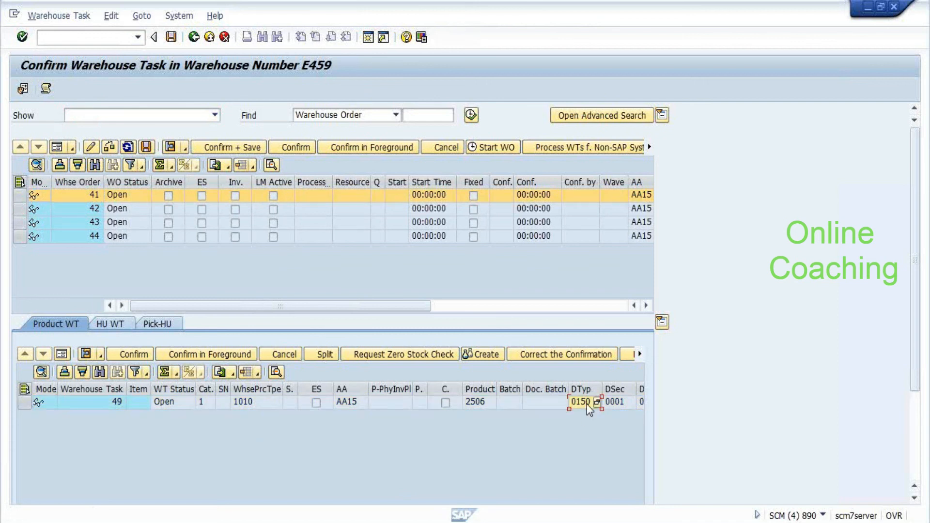
left_click(597, 402)
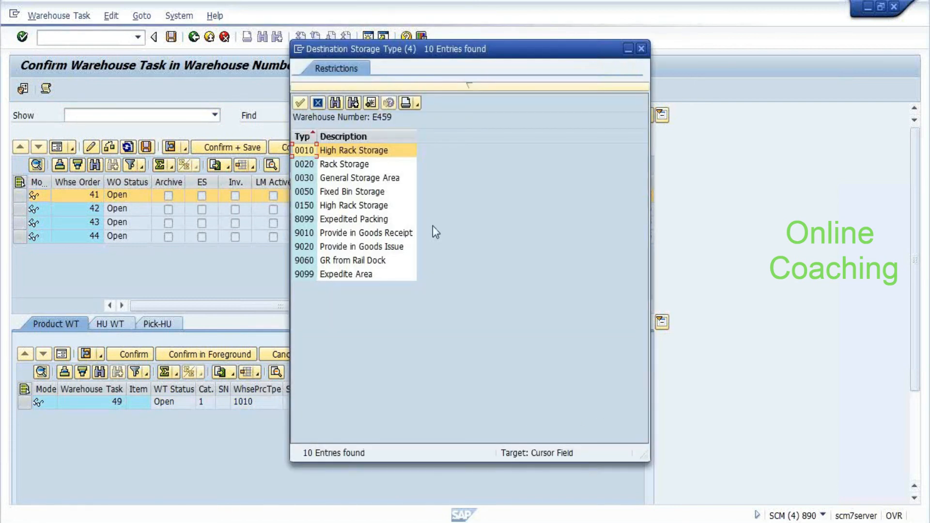
left_click(321, 180)
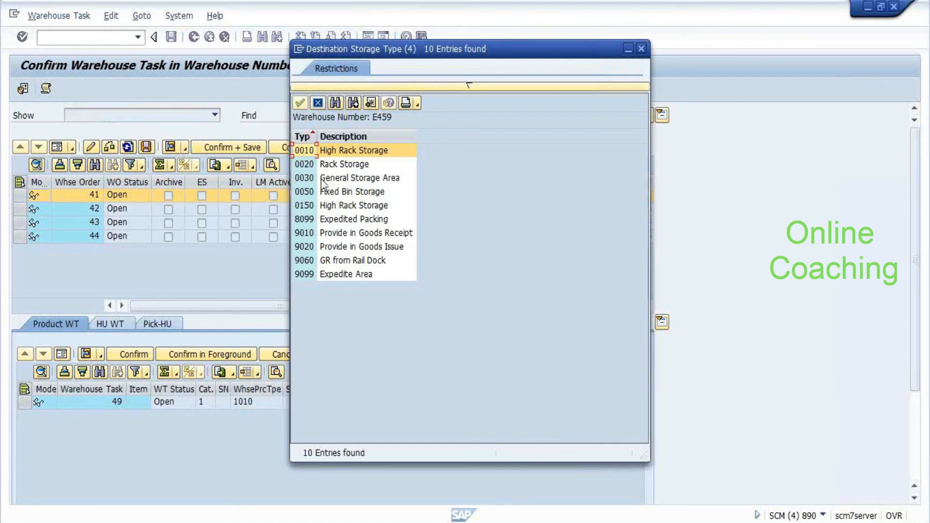
left_click(332, 220)
key("Up")
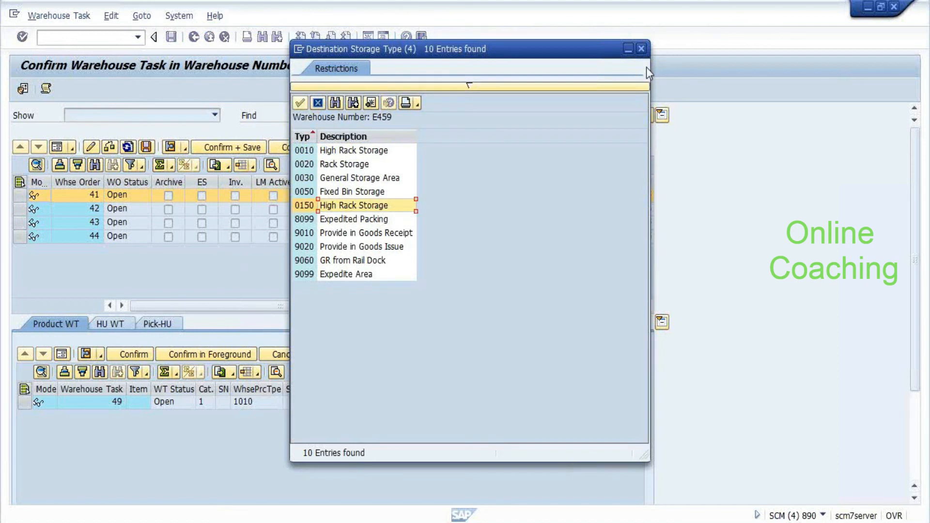
key("Return")
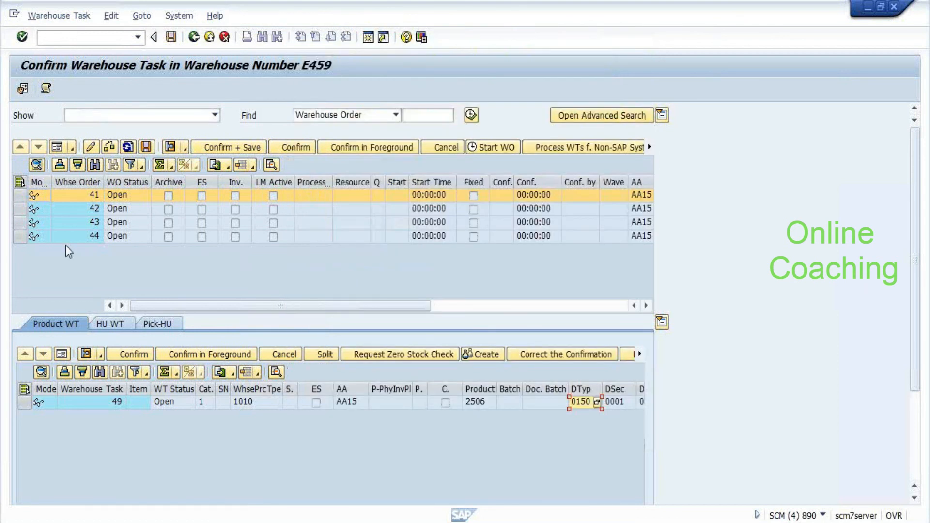
left_click(20, 182)
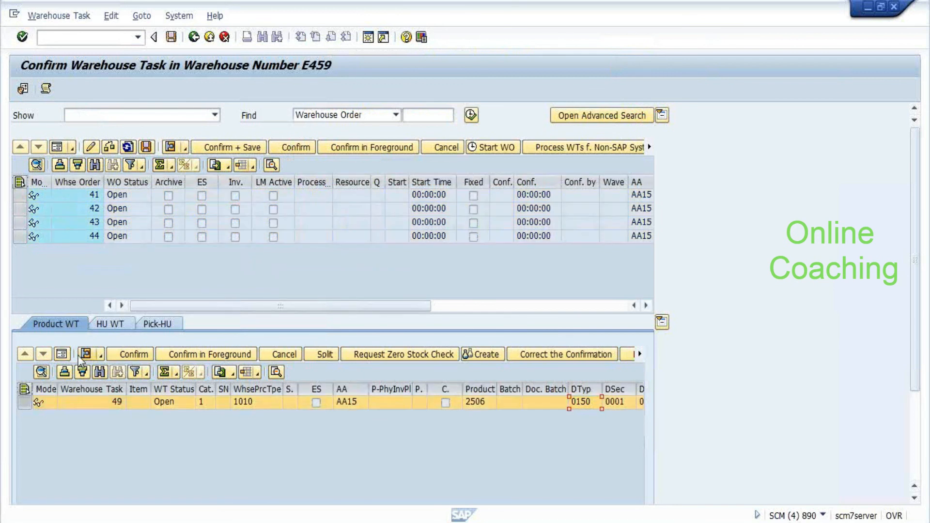
Confirm and save warehouse orders 41–44, check orders 41 and 42, and show task 50 as a form
left_click(62, 354)
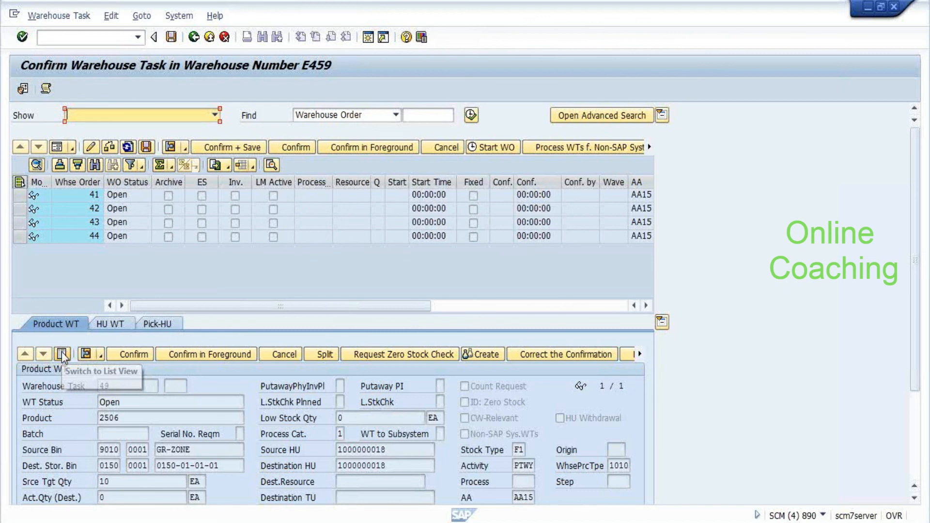
left_click(62, 355)
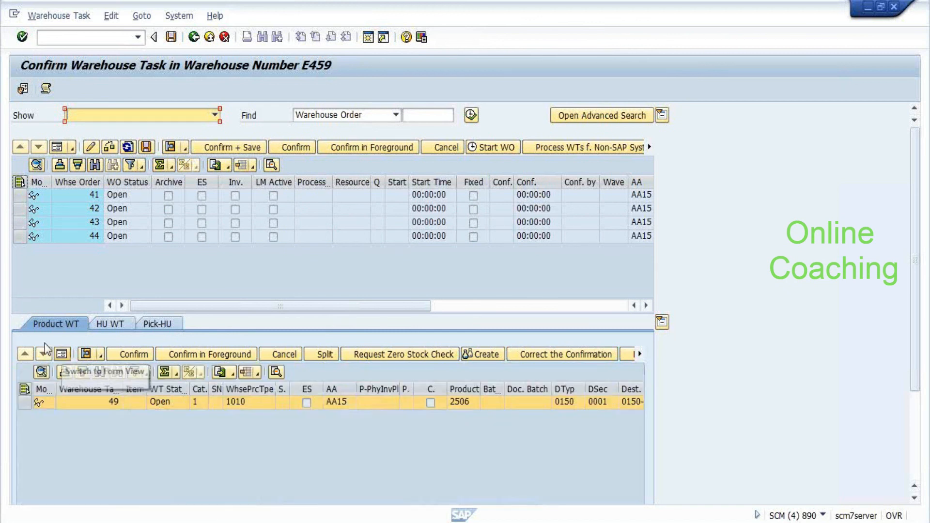
left_click(225, 150)
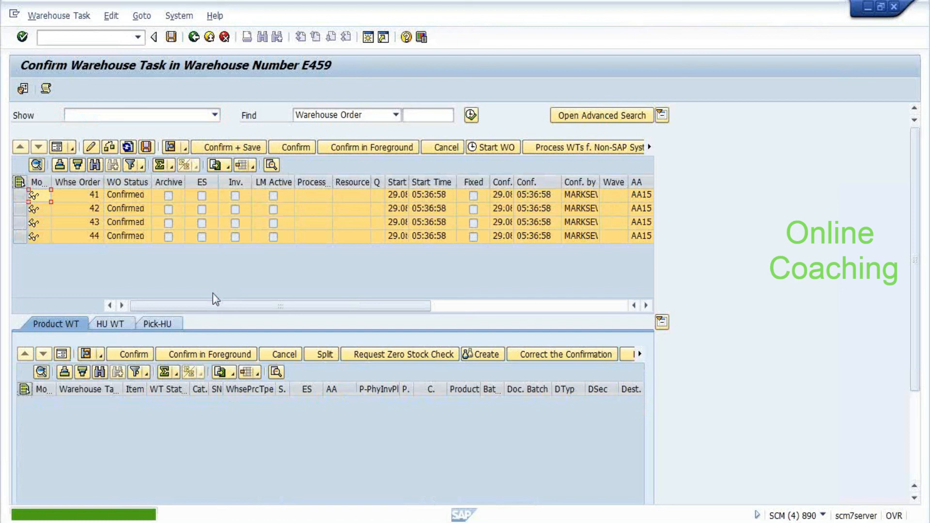
left_click(125, 195)
left_click(125, 209)
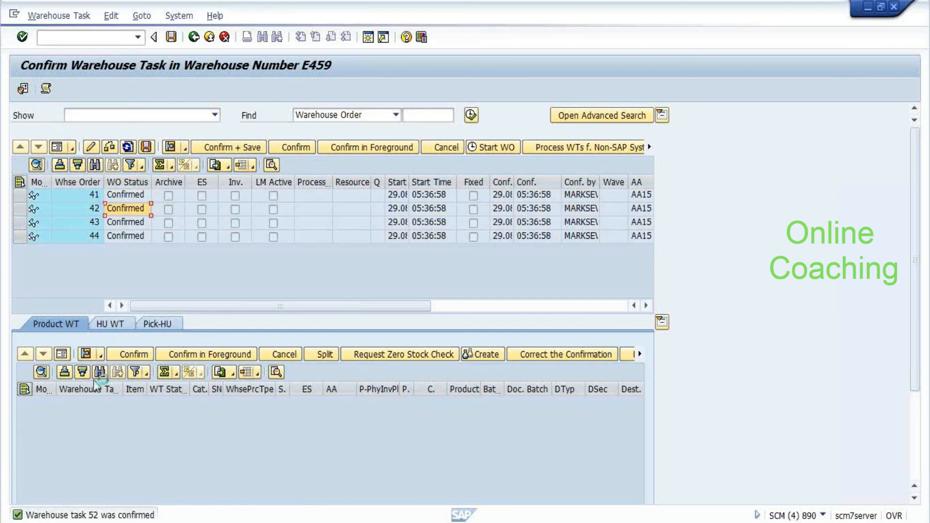
left_click(62, 357)
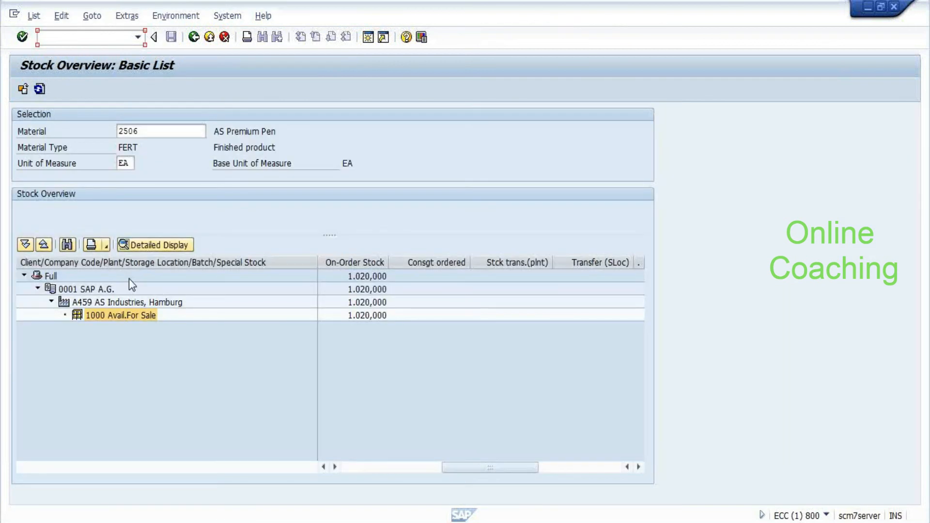
Rerun the stock overview for material 2506 in plant A459
key("Up")
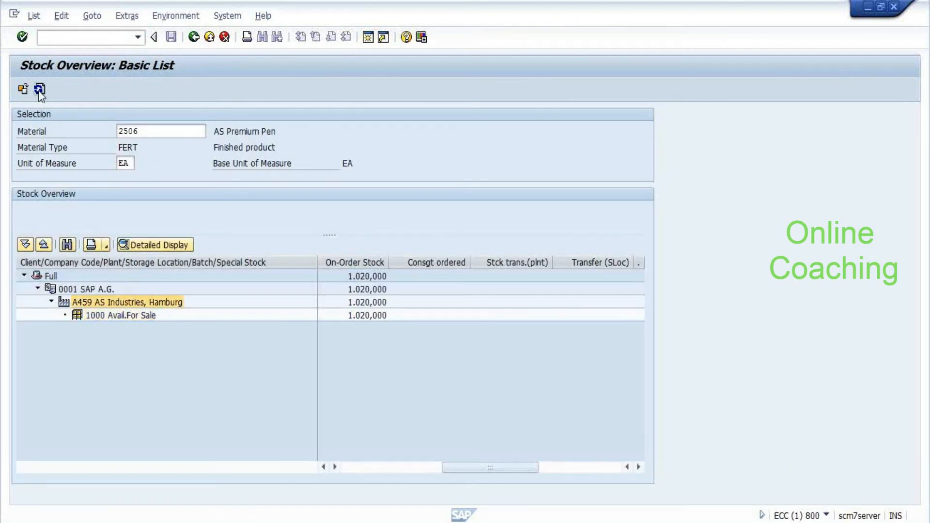
left_click(39, 89)
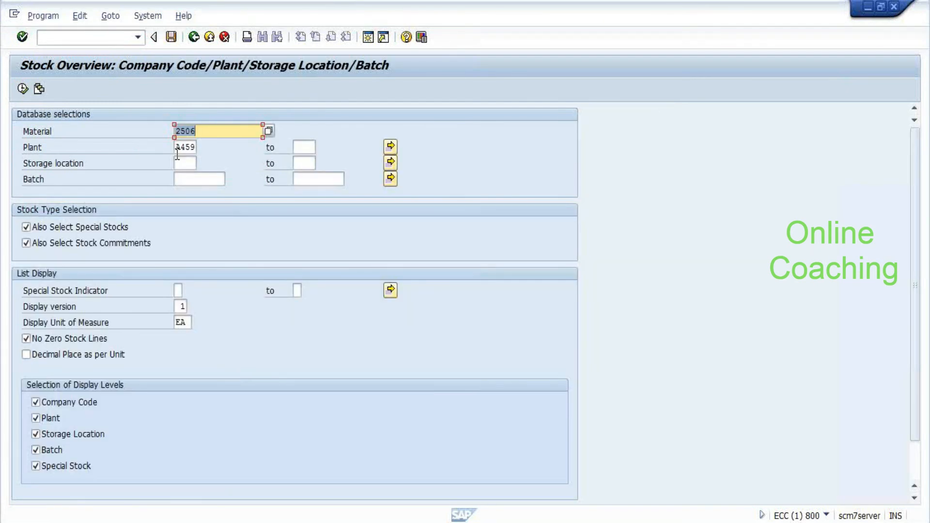
key("F8")
left_click(92, 16)
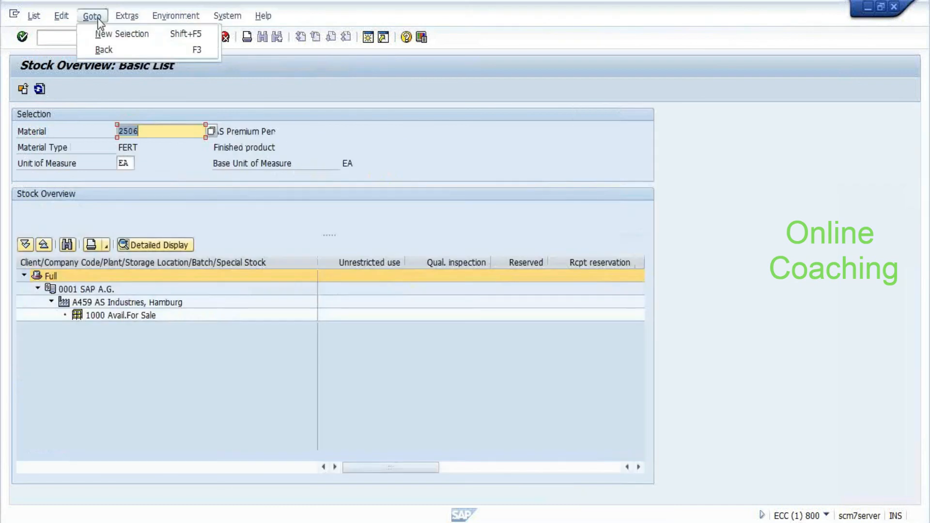
Launch SMQ2 in a new session and list all inbound queues for client 800
left_click(68, 37)
type("/os")
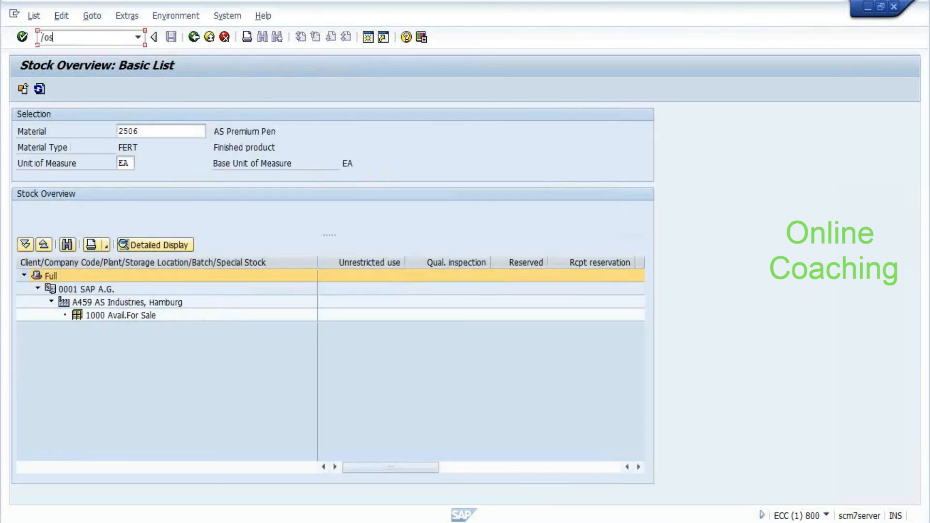
type("mq2")
key("Return")
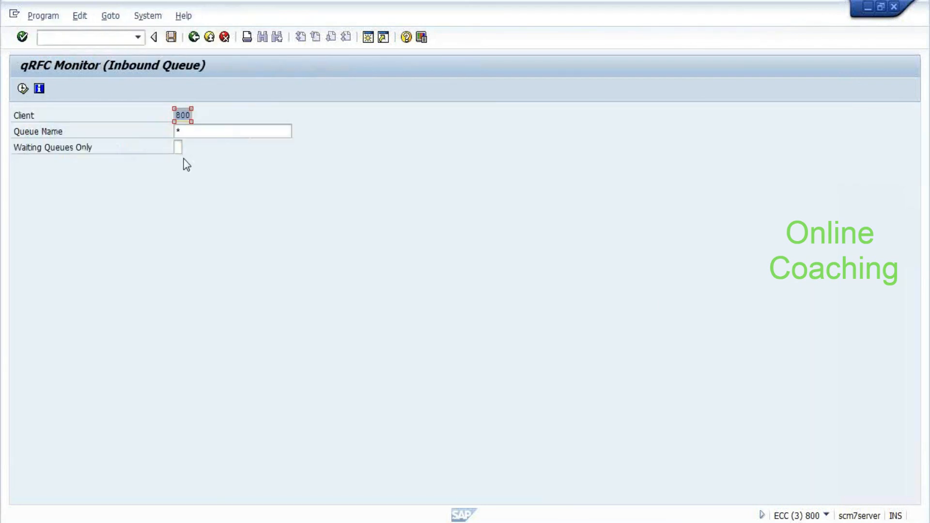
left_click(22, 89)
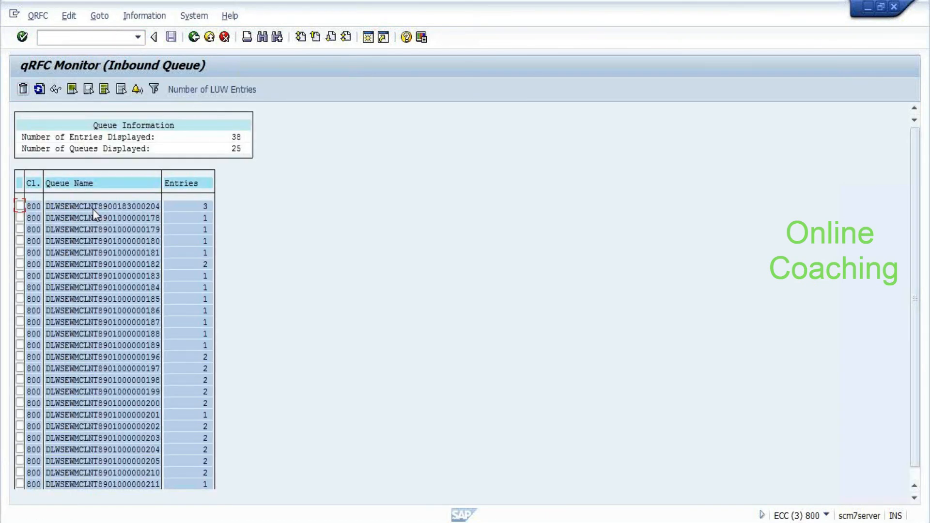
scroll(242, 250, "down", 1)
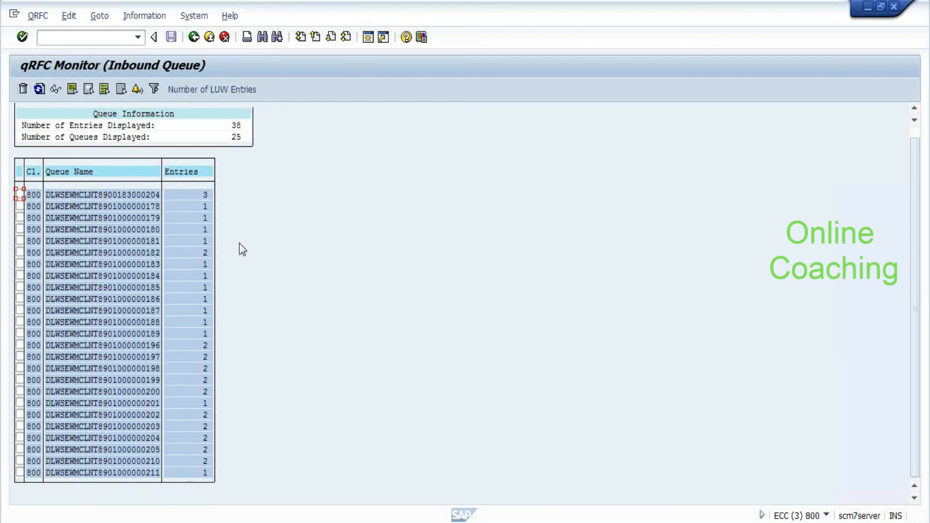
scroll(240, 243, "up", 1)
key("alt+Tab")
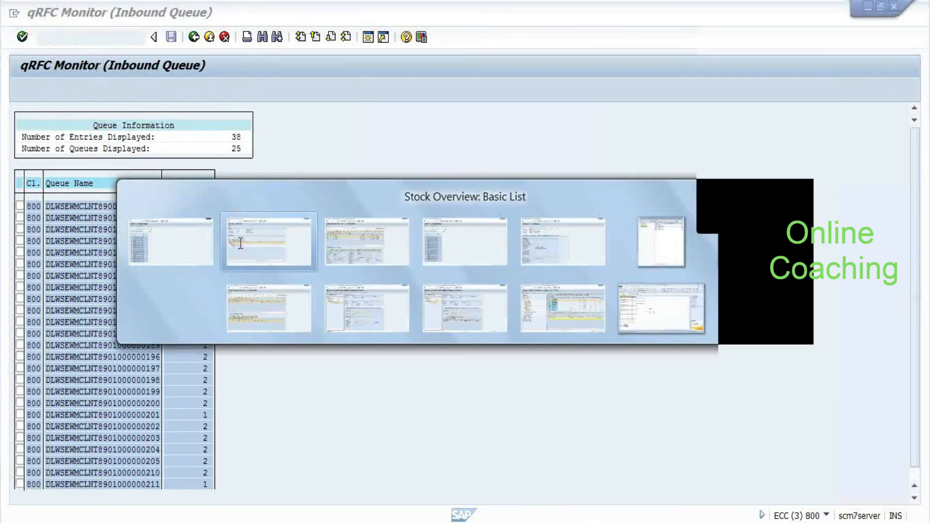
Display the confirmation log reporting warehouse tasks 49–52 confirmed, then close it
left_click(241, 244)
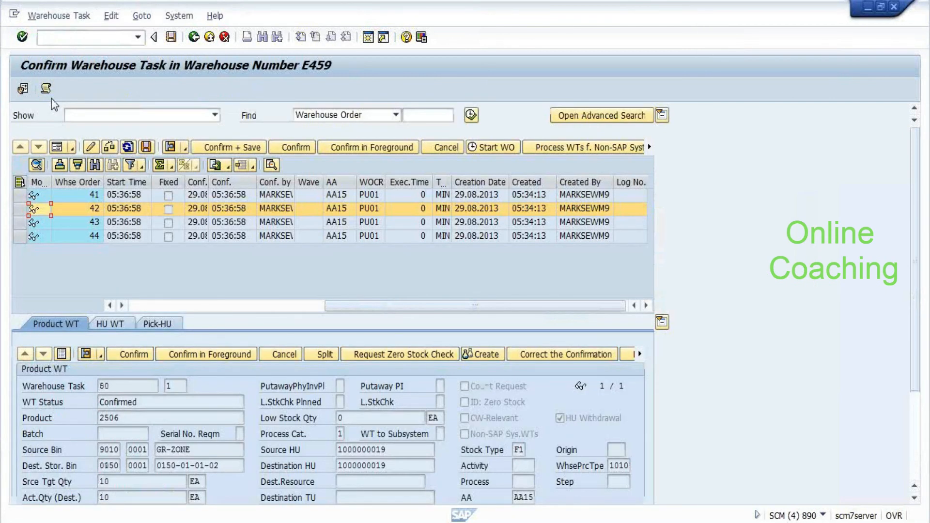
left_click(46, 89)
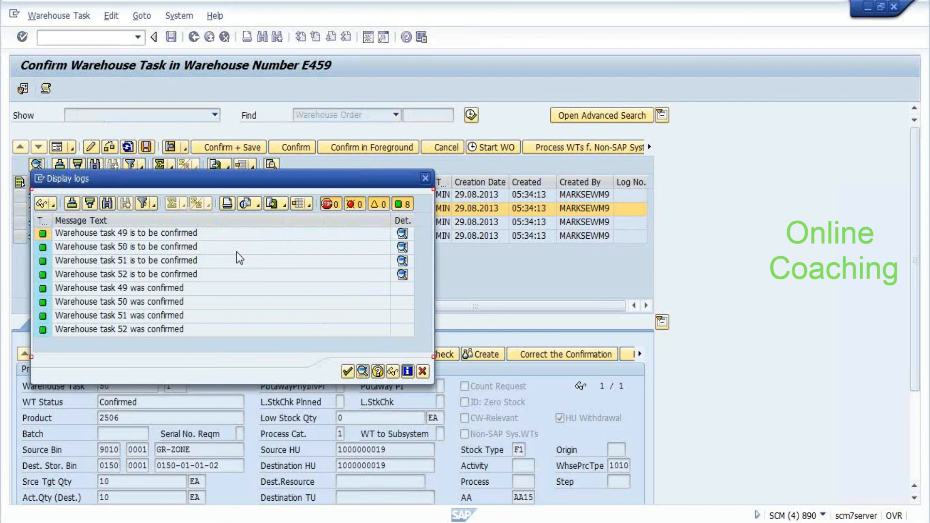
key("Return")
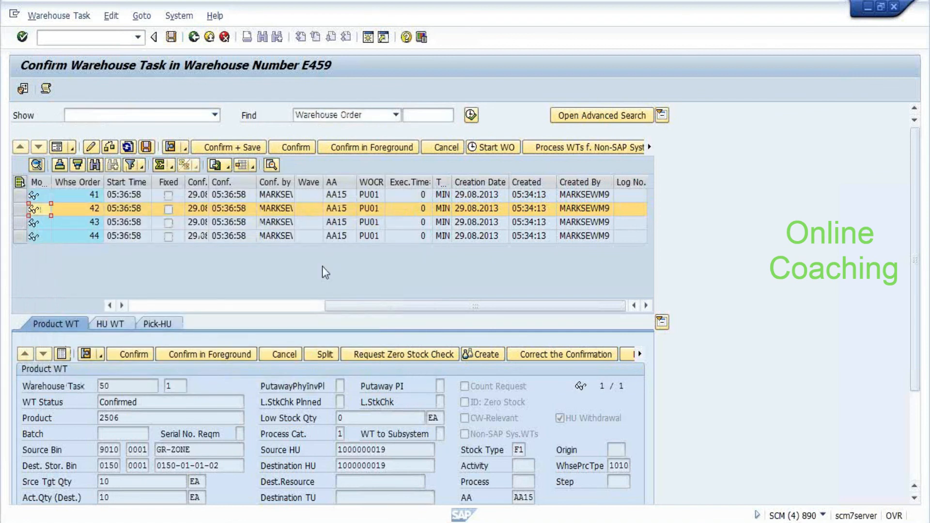
Review the 24 inbound queues in the qRFC monitor, then switch to the Warehouse Product Maintenance session
key("alt+Tab")
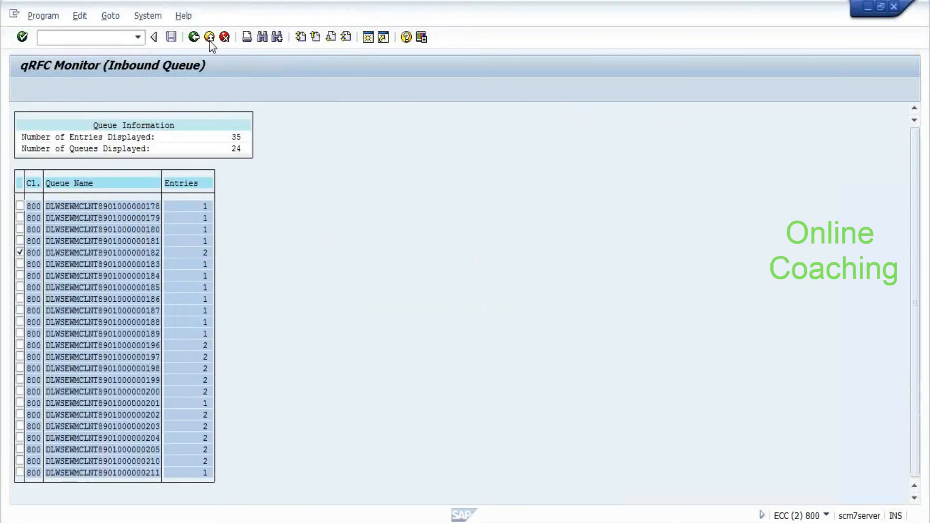
left_click(209, 37)
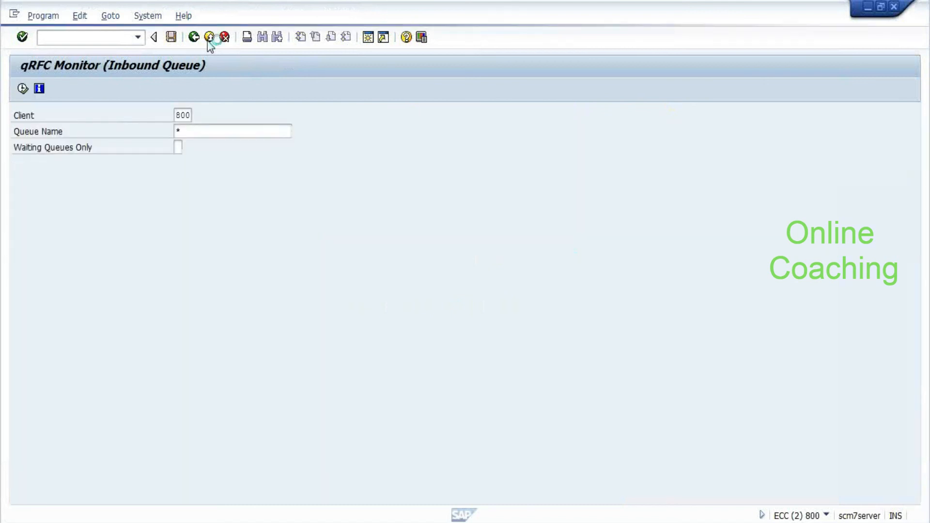
key("alt+Tab")
key("alt+Tab")
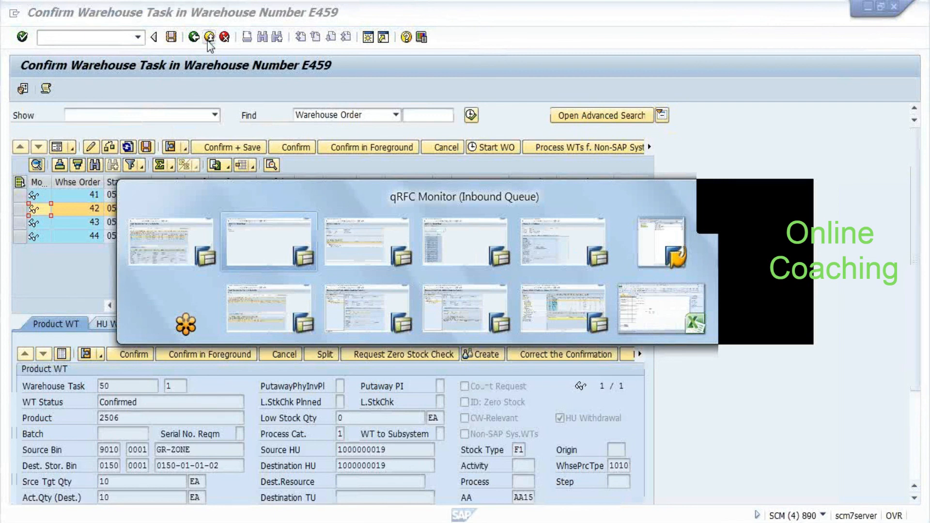
key("alt+Tab")
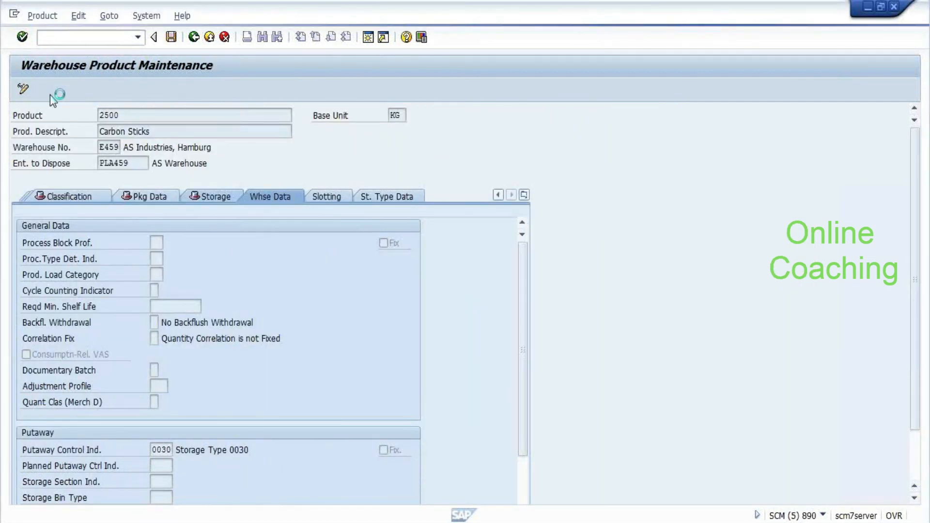
List the outbound qRFC queues and inspect the recorded entries of the WMVB and WMTB queues
left_click(23, 88)
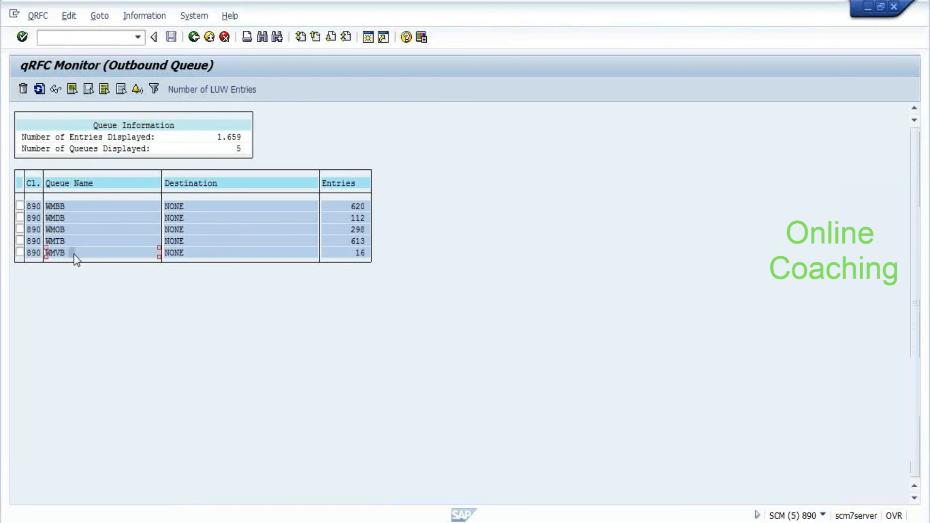
double_click(74, 254)
double_click(71, 150)
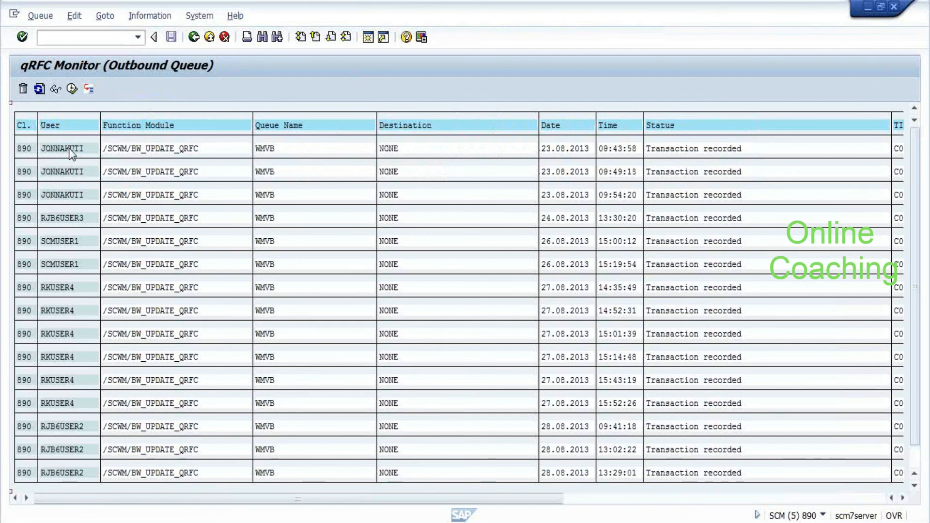
scroll(208, 110, "down", 1)
left_click(194, 38)
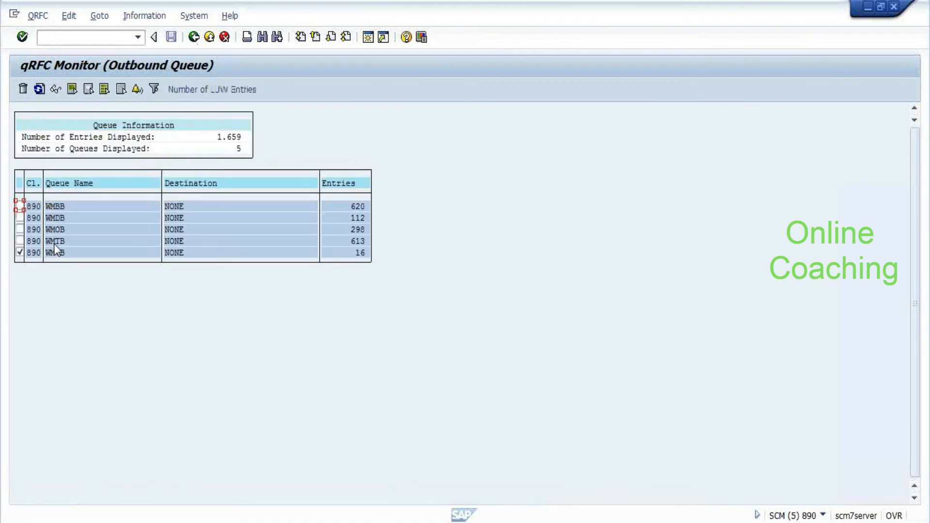
double_click(54, 244)
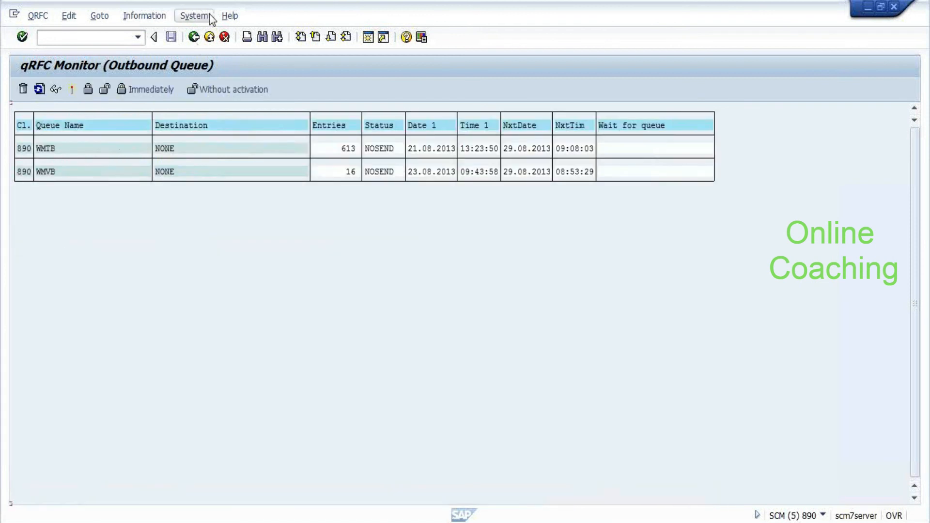
left_click(194, 37)
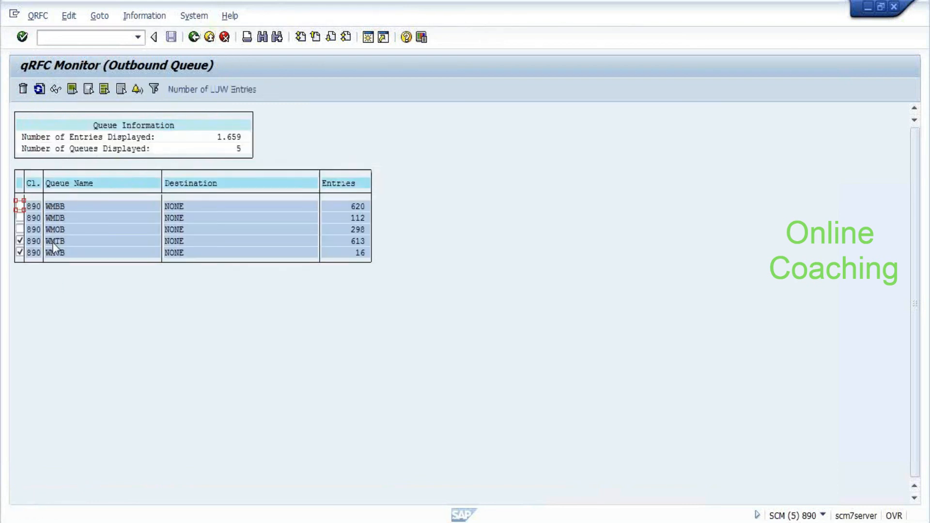
View a WMOB queue LUW's function and parameter data, then try Activate to see the NOSEND message
double_click(63, 232)
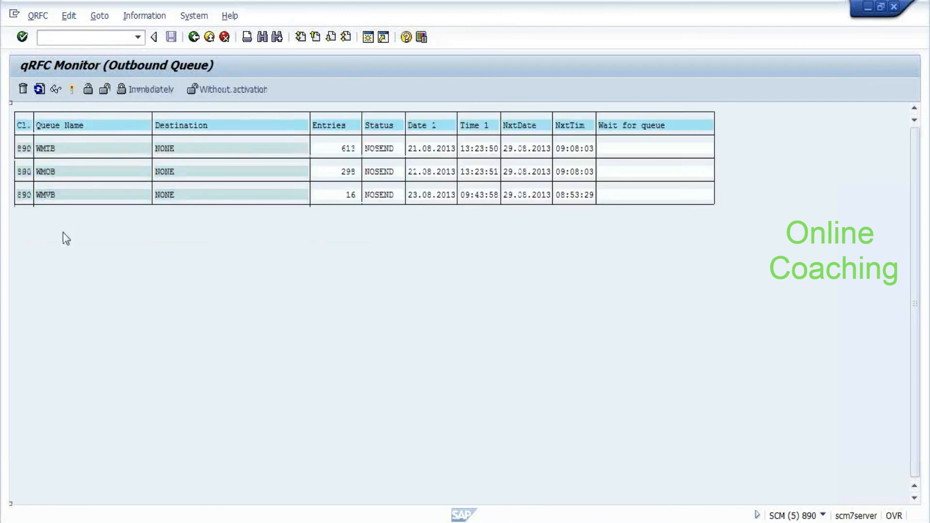
double_click(54, 176)
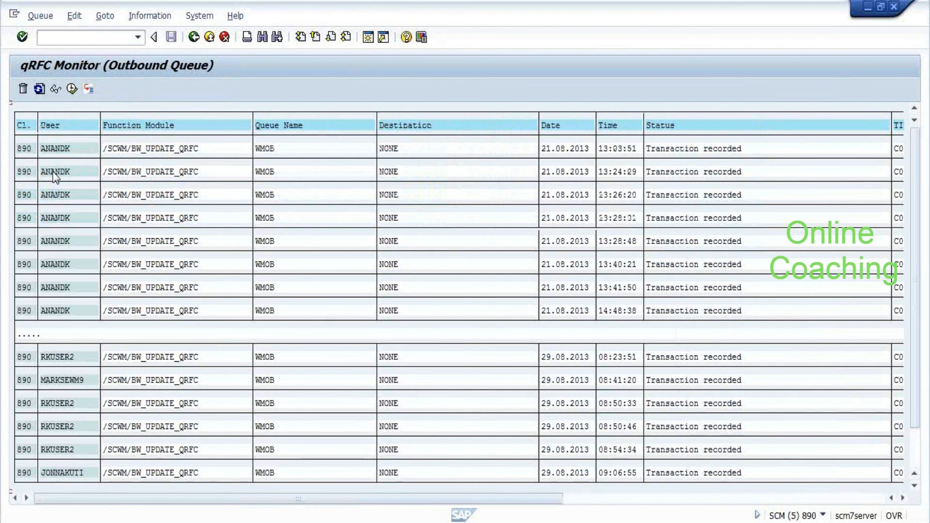
scroll(236, 137, "down", 1)
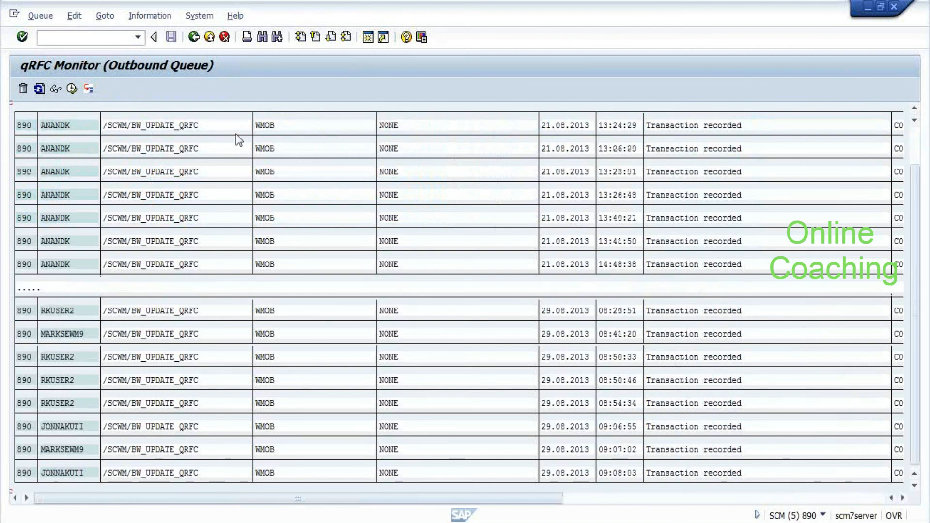
double_click(51, 339)
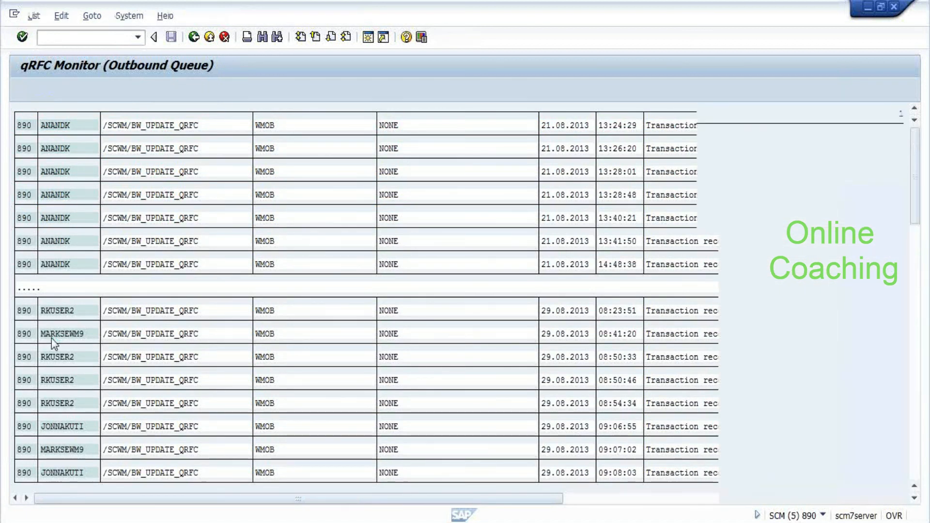
double_click(52, 338)
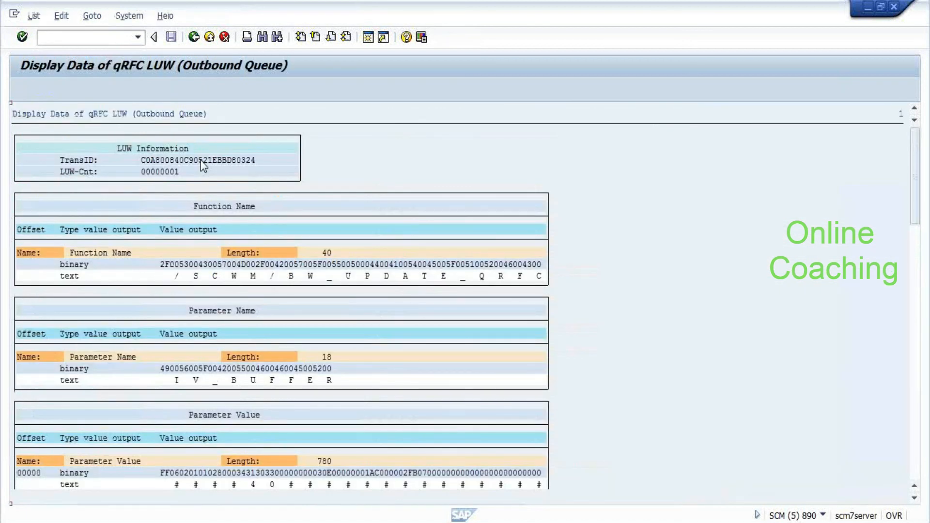
key("F3")
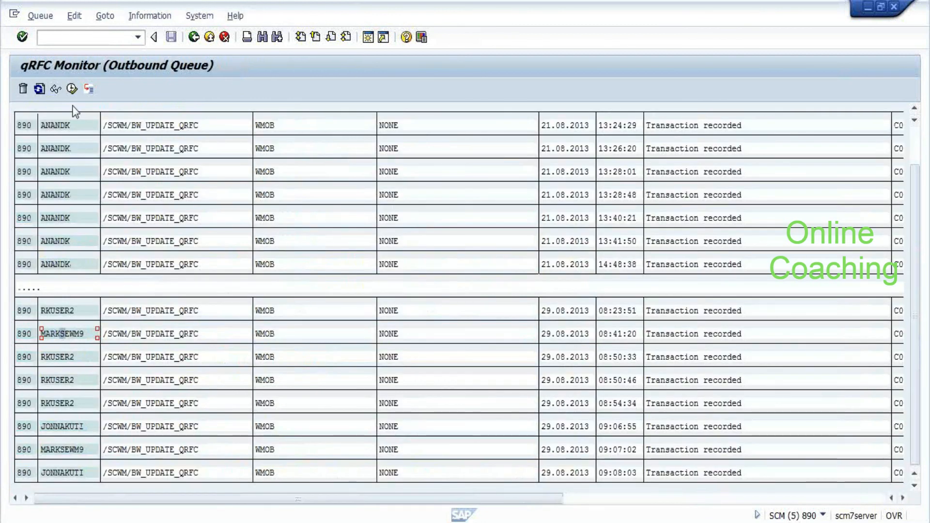
left_click(72, 90)
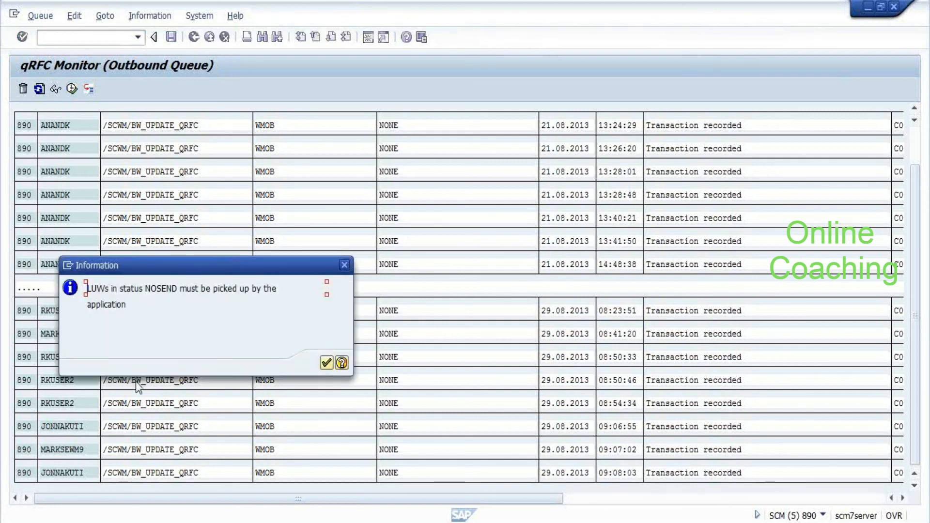
key("Return")
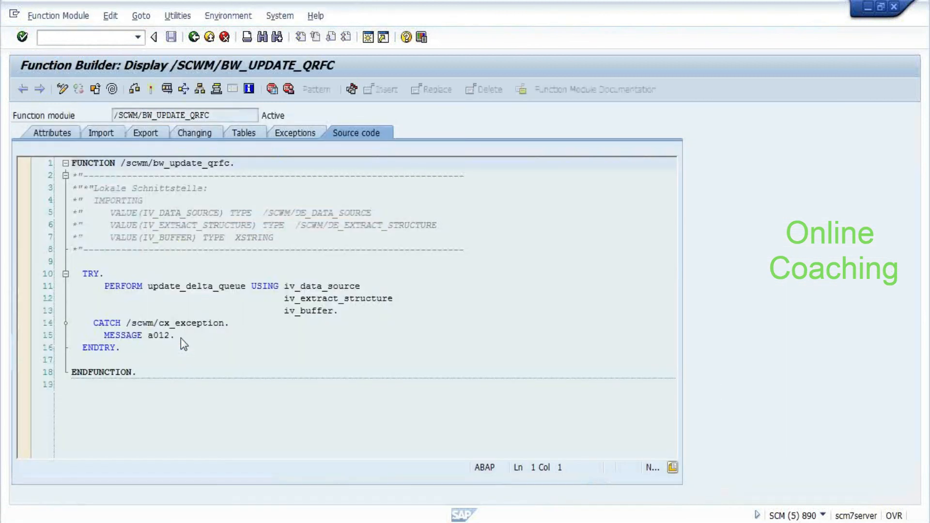
Leave the /SCWM/BW_UPDATE_QRFC source and bring up the warehouse task display for tasks 49–52
left_click(194, 37)
key("alt+Tab")
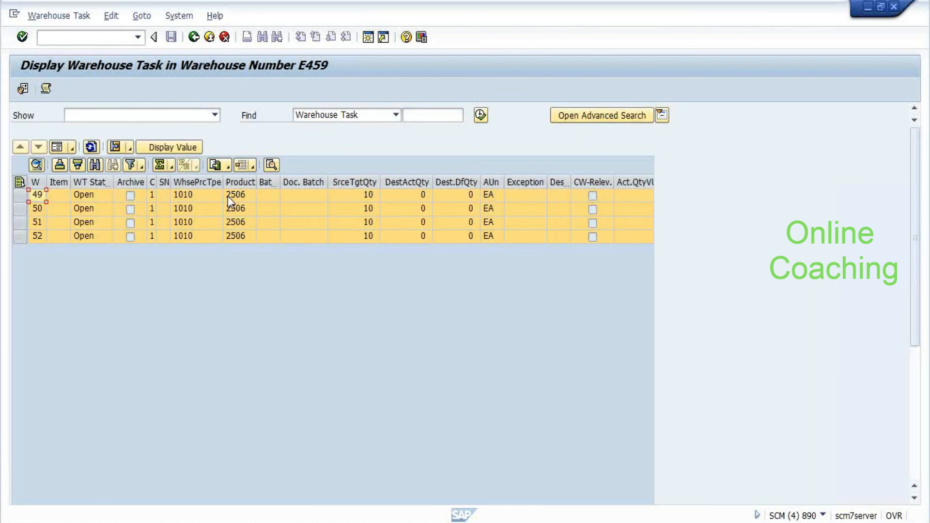
Refresh inbound delivery 7018, confirm putaway is completed, then switch to the ECC Easy Access session
double_click(228, 196)
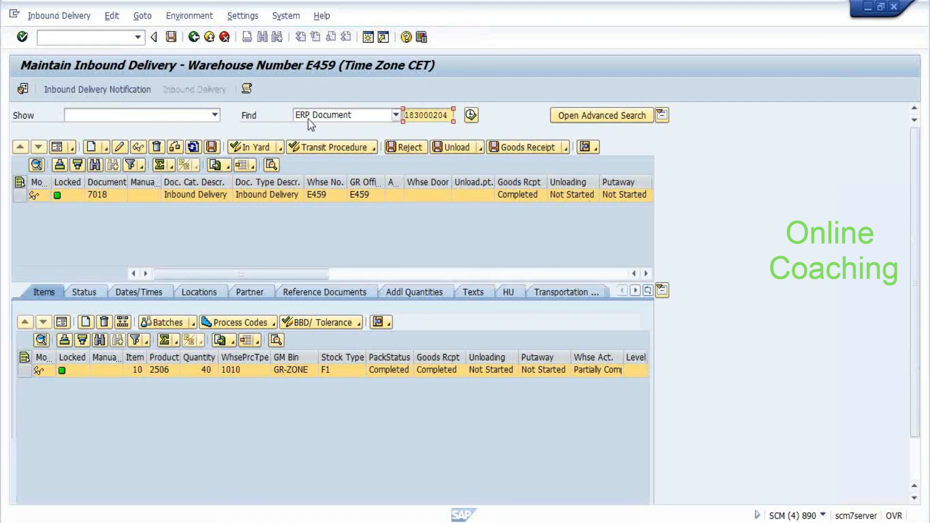
left_click(193, 148)
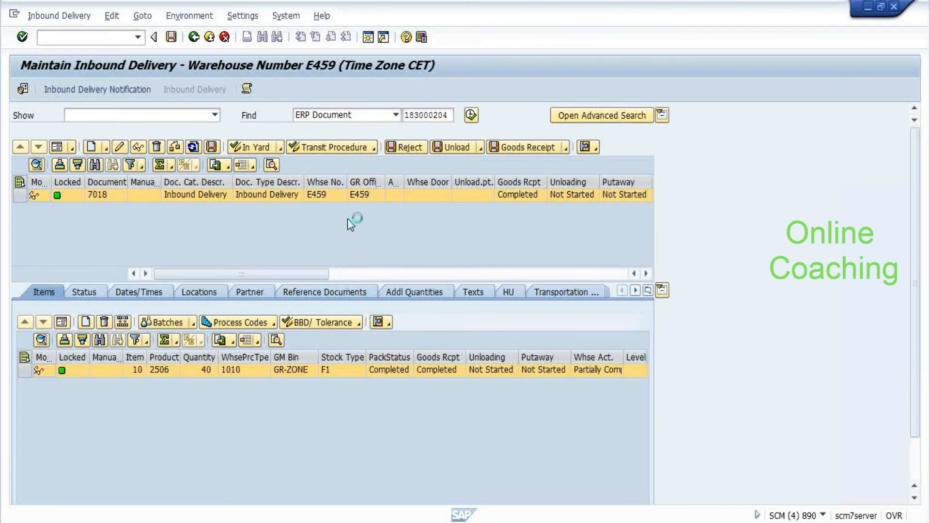
left_click(400, 273)
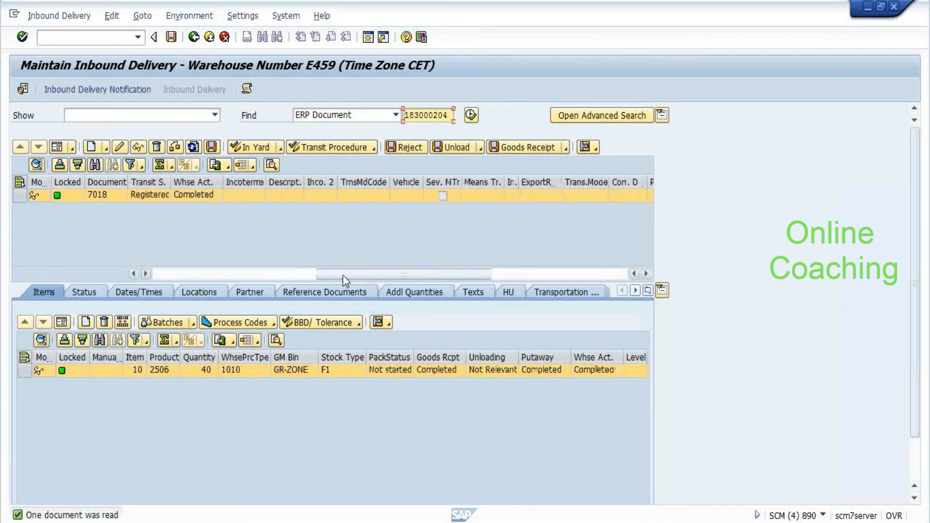
left_click(291, 274)
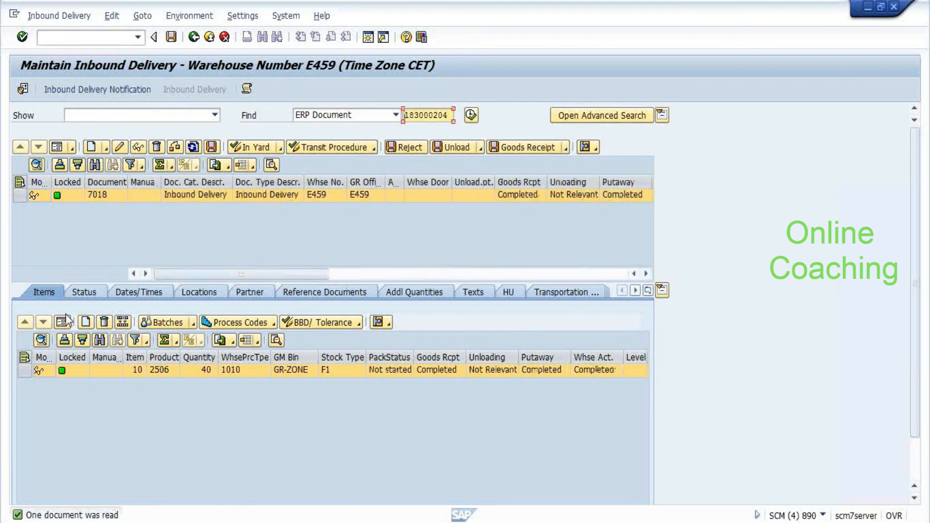
scroll(129, 430, "down", 1)
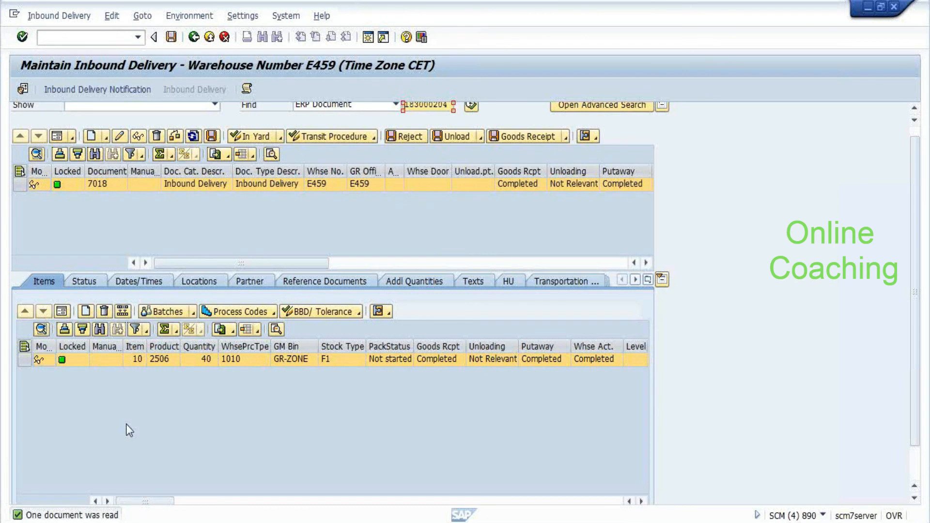
key("alt+Tab")
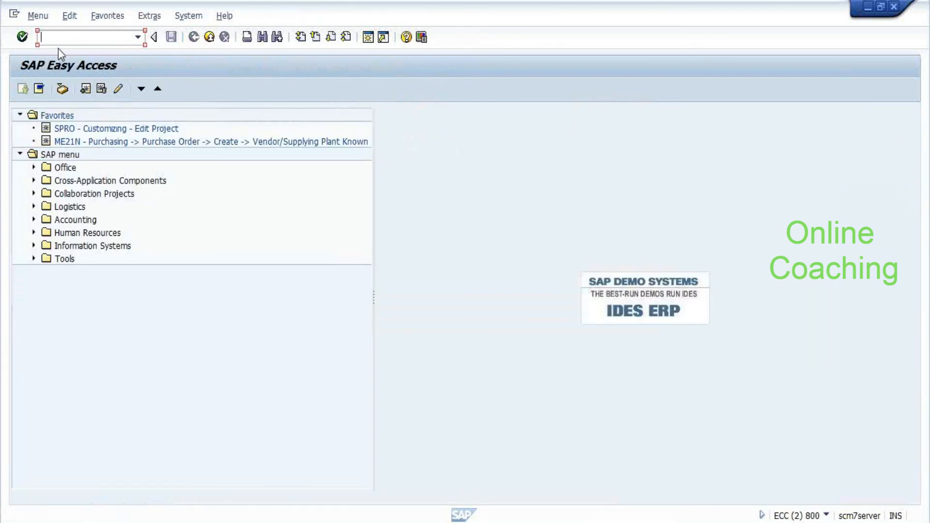
Display delivery 183000204 in VL33N and open its document flow
type("vl33n")
key("Return")
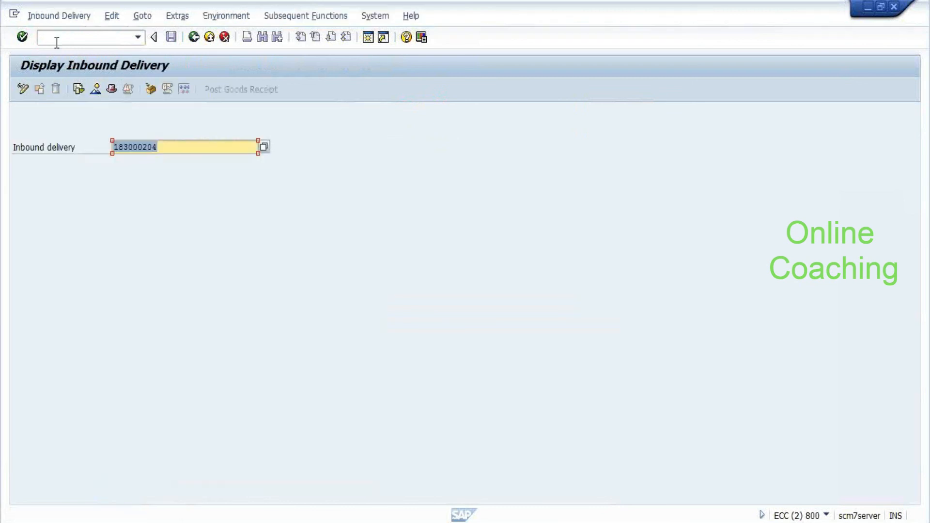
left_click(56, 43)
key("Return")
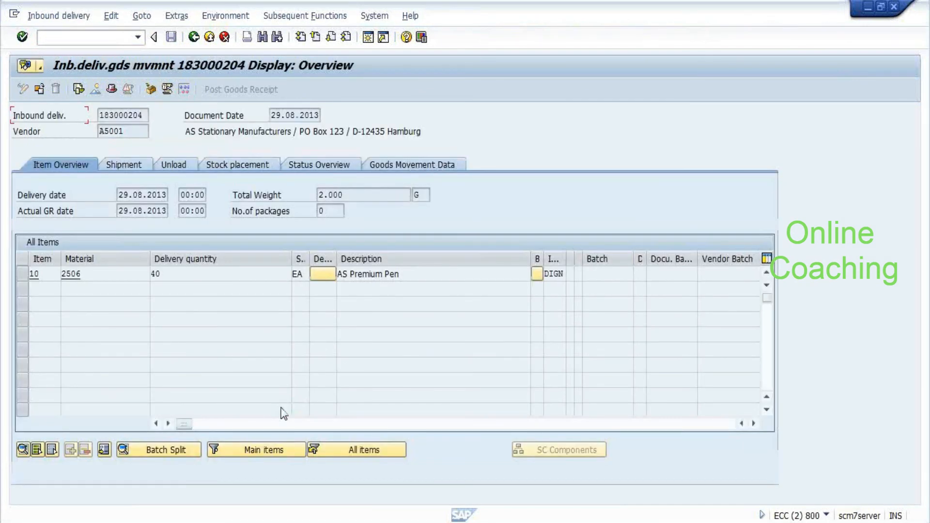
left_click(283, 413)
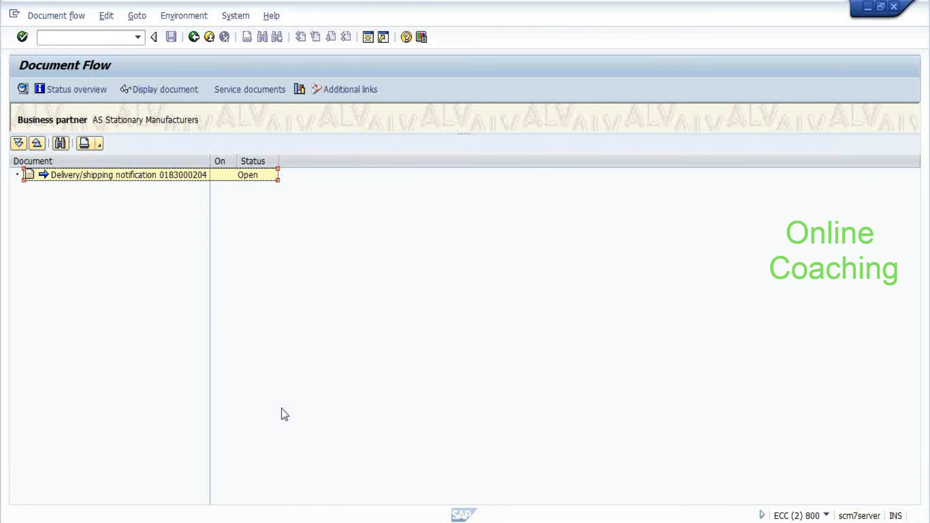
Review the SCM qRFC queue, then return to the Document Flow window
key("alt+Tab")
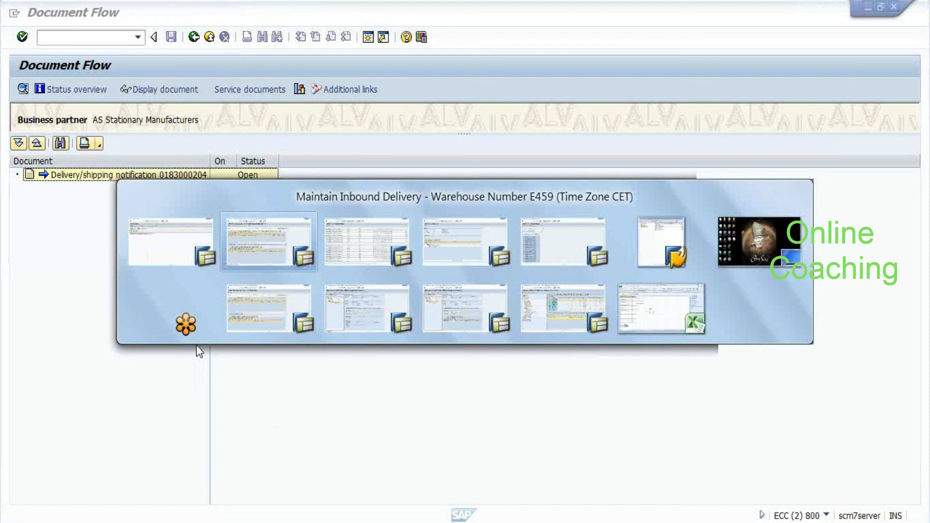
key("alt+Tab")
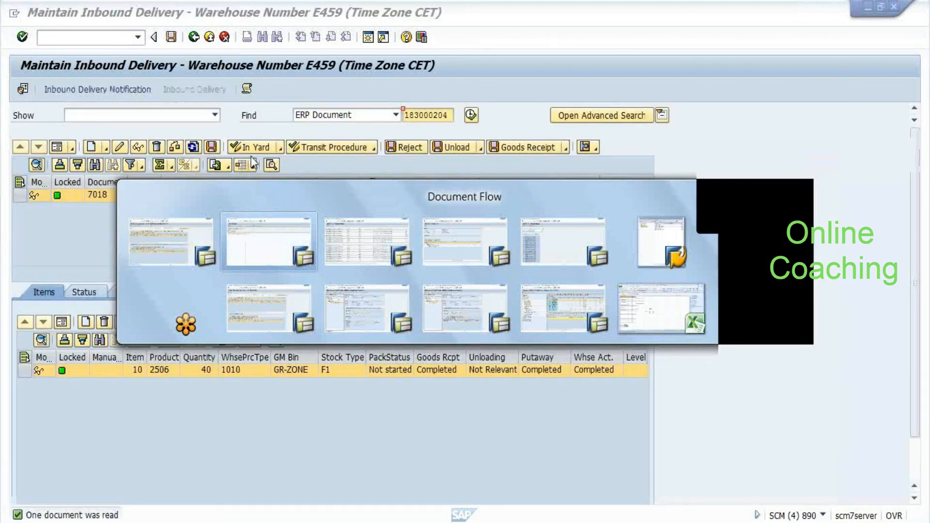
key("alt+Tab")
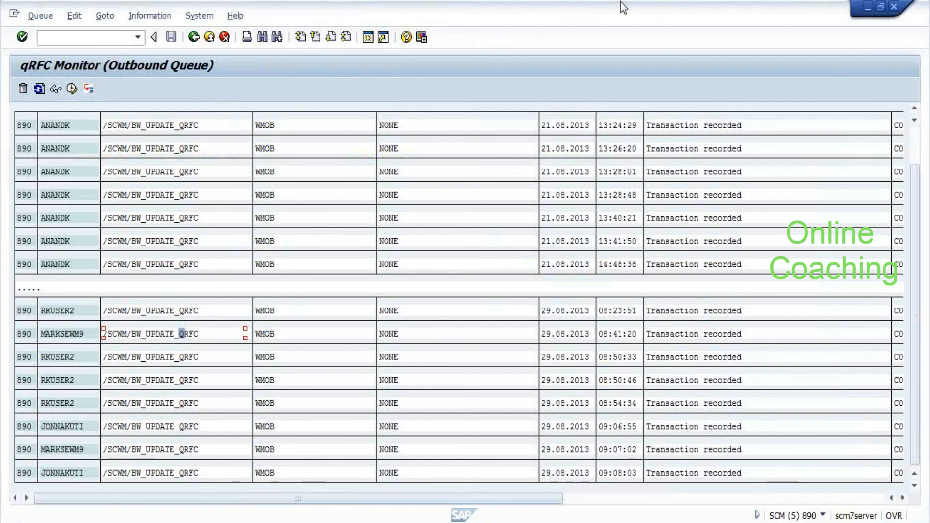
double_click(621, 2)
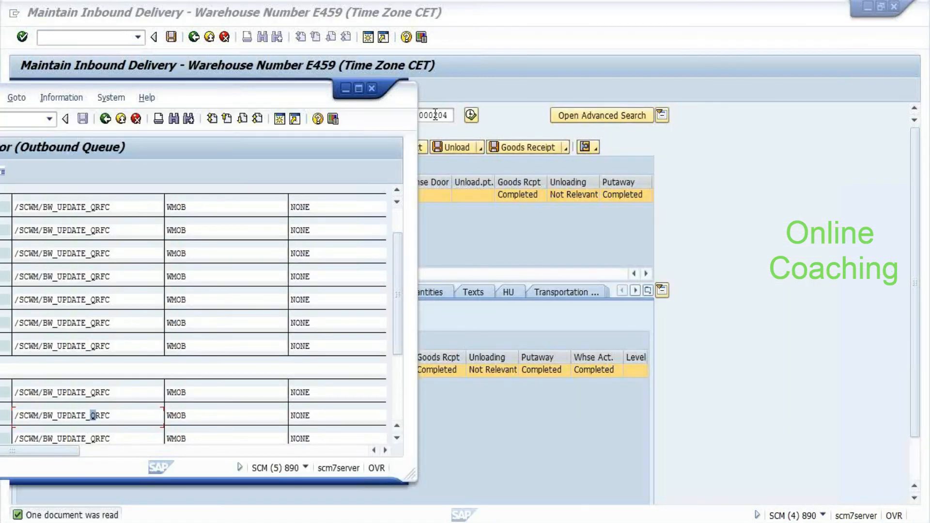
key("alt+Tab")
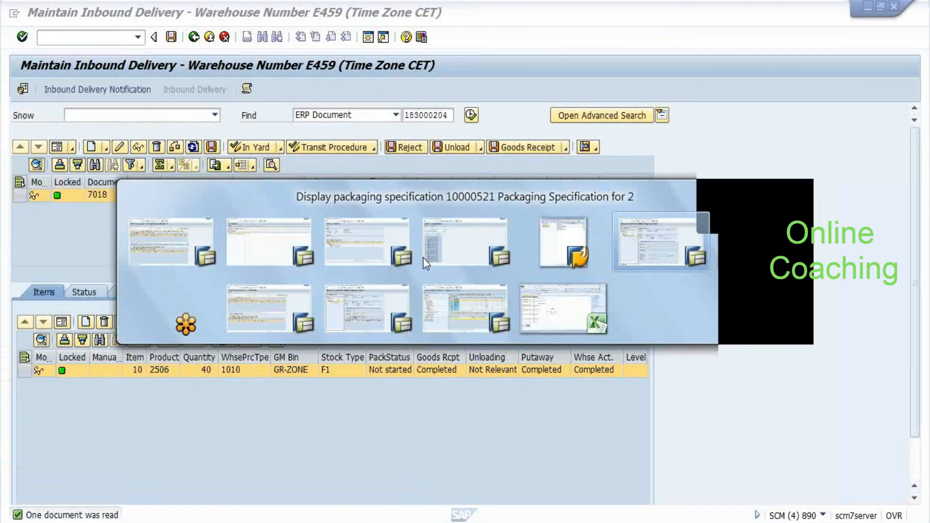
key("alt+Tab")
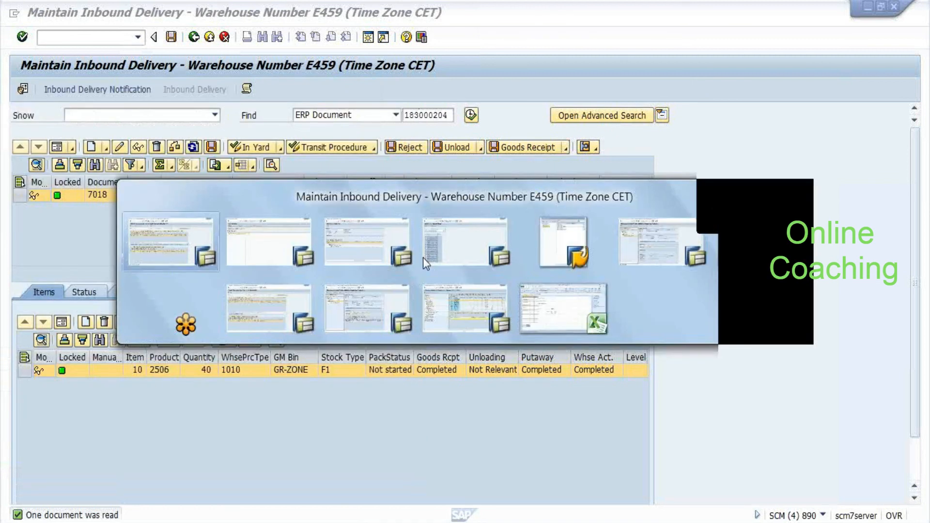
key("alt+Tab")
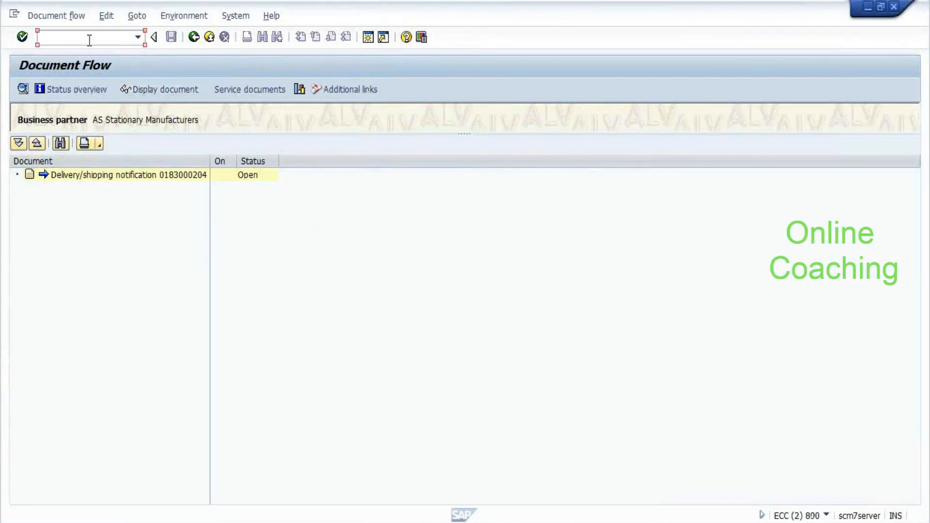
Start the inbound qRFC monitor (SMQ2) for client 800 in a new session
type("/osm")
key("Return")
type("/osmp2")
key("Return")
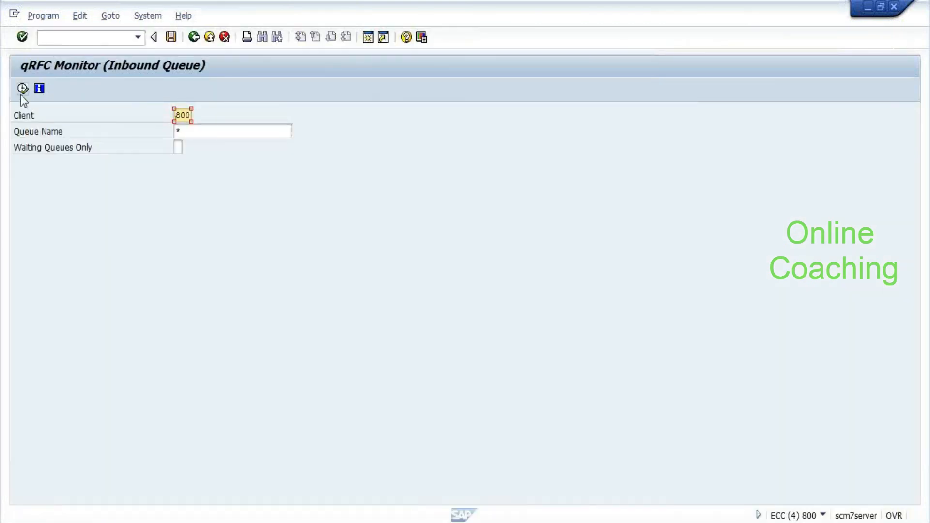
List client 800 inbound queues and drill into the SYSFAIL entry: material 2506 A459 1001 missing
left_click(21, 96)
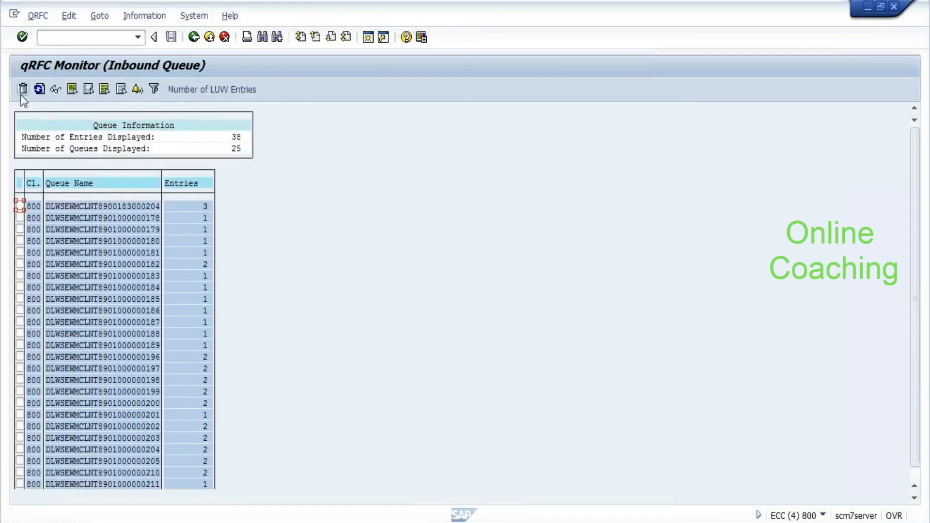
double_click(124, 212)
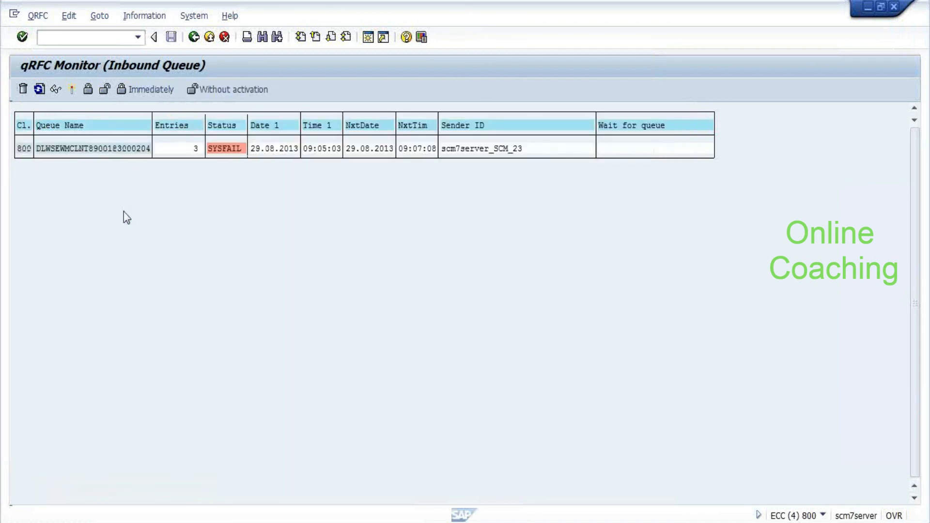
double_click(99, 147)
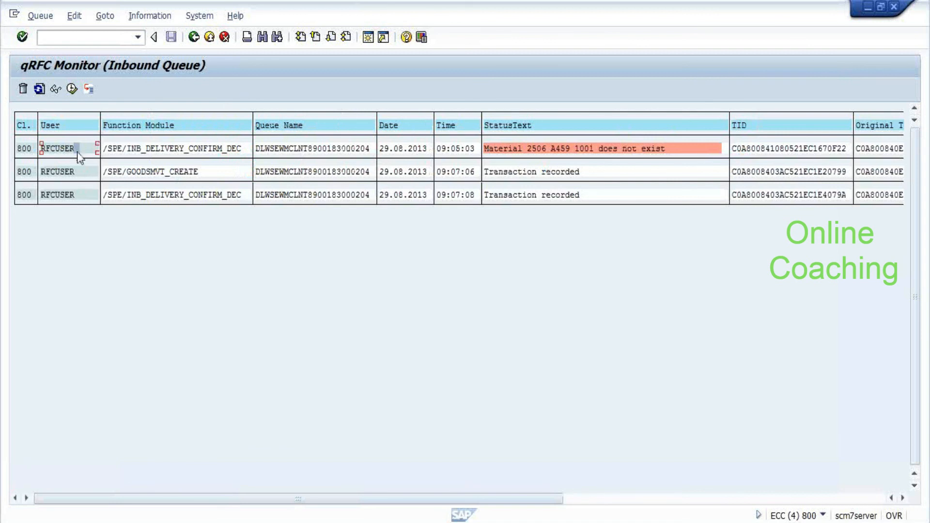
Switch back to the Document Flow window and enter /nend
key("alt+Tab")
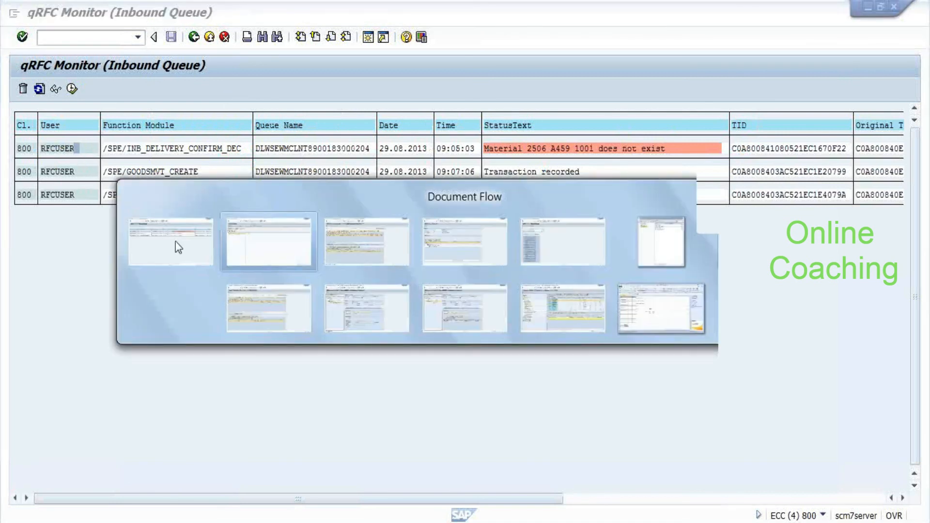
type("/nend")
key("Return")
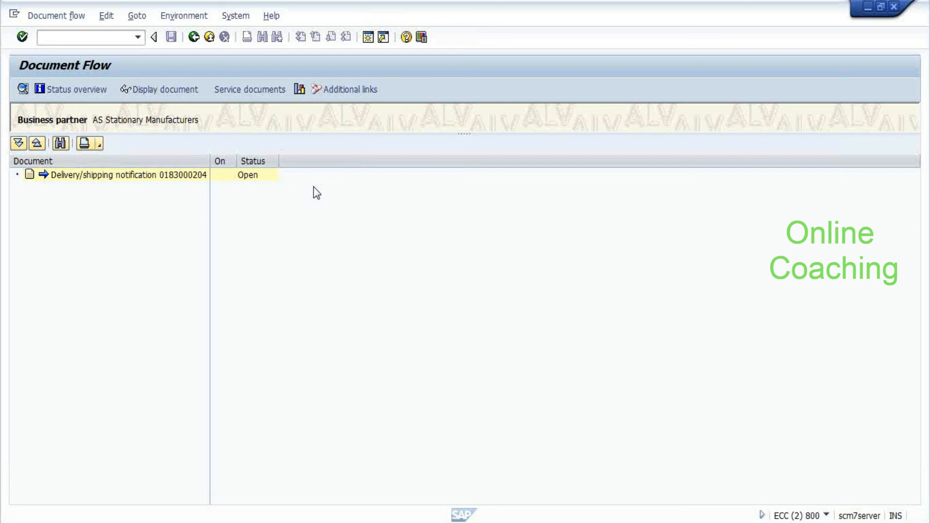
In a new MMSC session, add storage location 1001 for material 2506 in plant A459
mouse_move(290, 521)
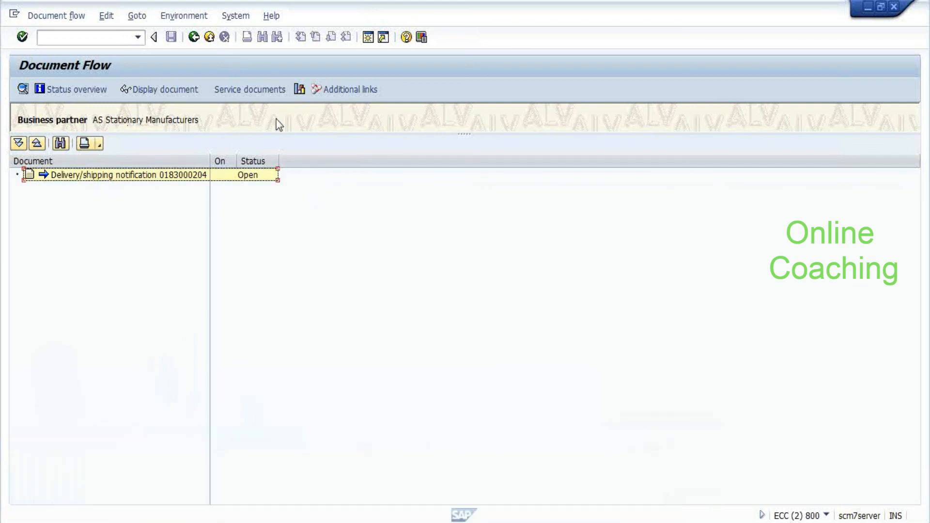
left_click(367, 43)
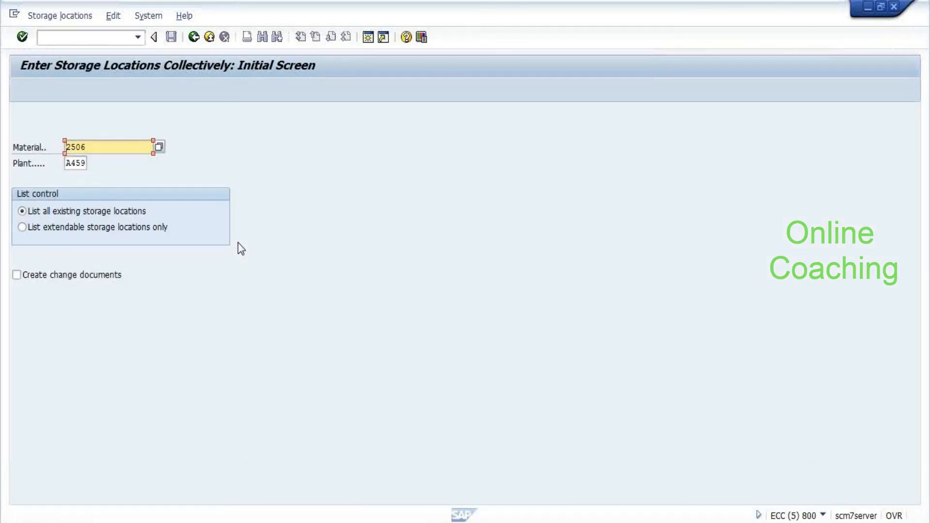
key("Return")
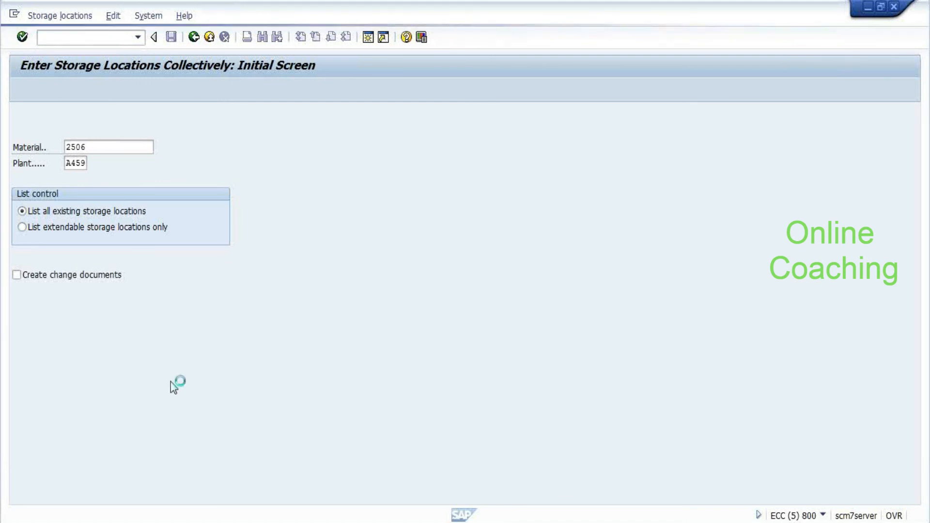
type("1001")
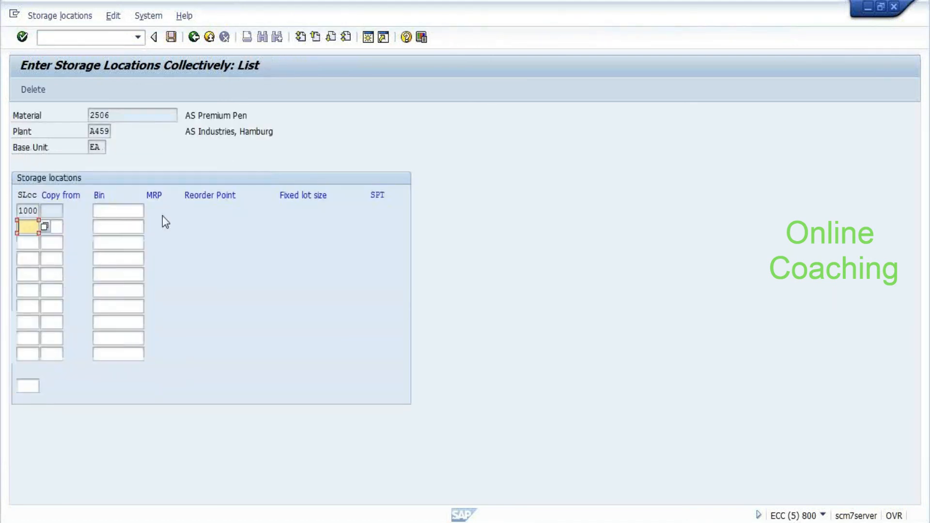
key("Return")
key("Return")
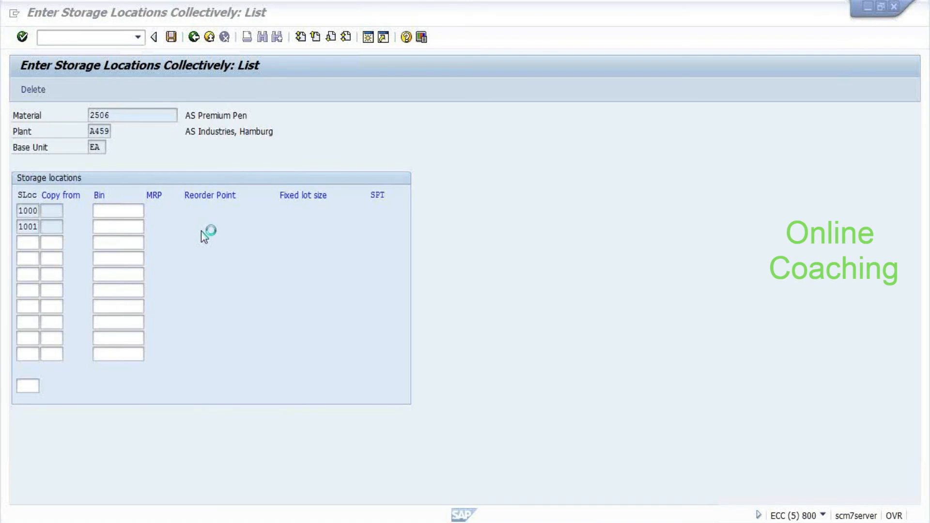
Save the storage location 1001 extension for material 2506
key("alt+Tab")
key("alt+Tab")
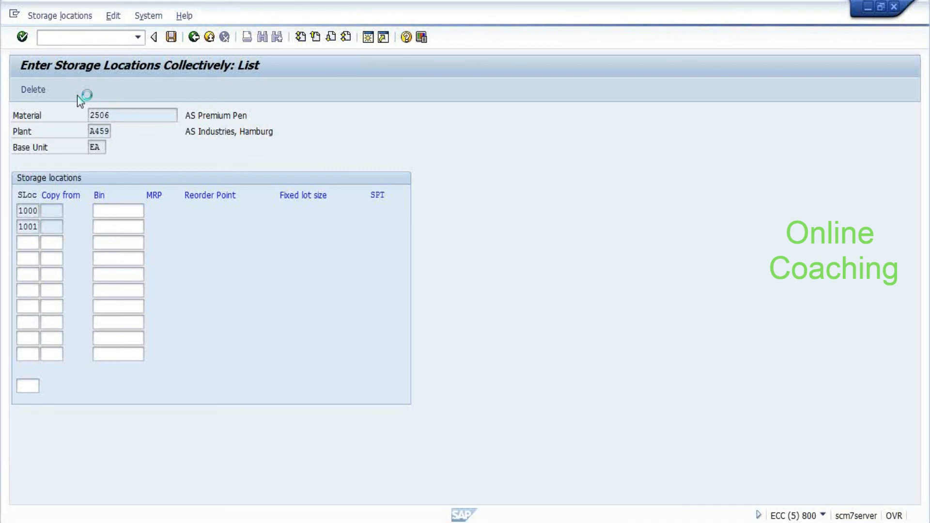
key("alt+Tab")
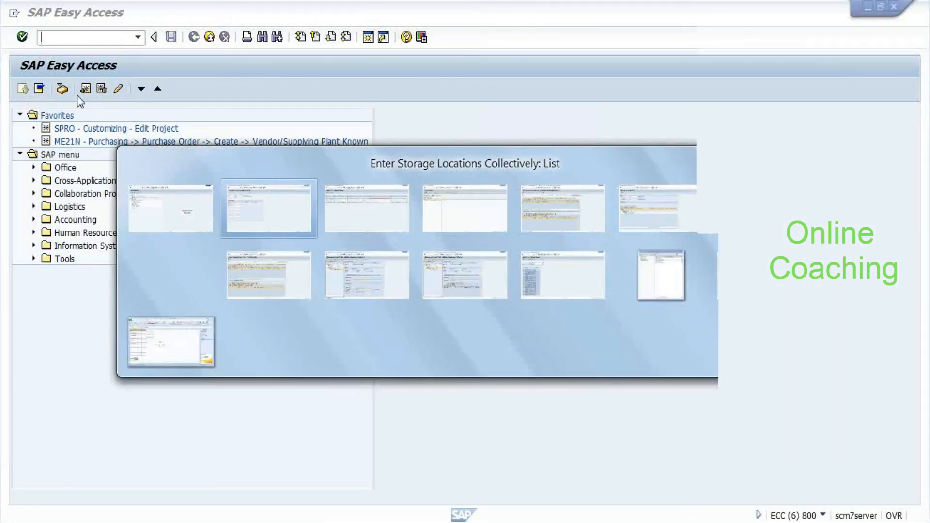
key("Escape")
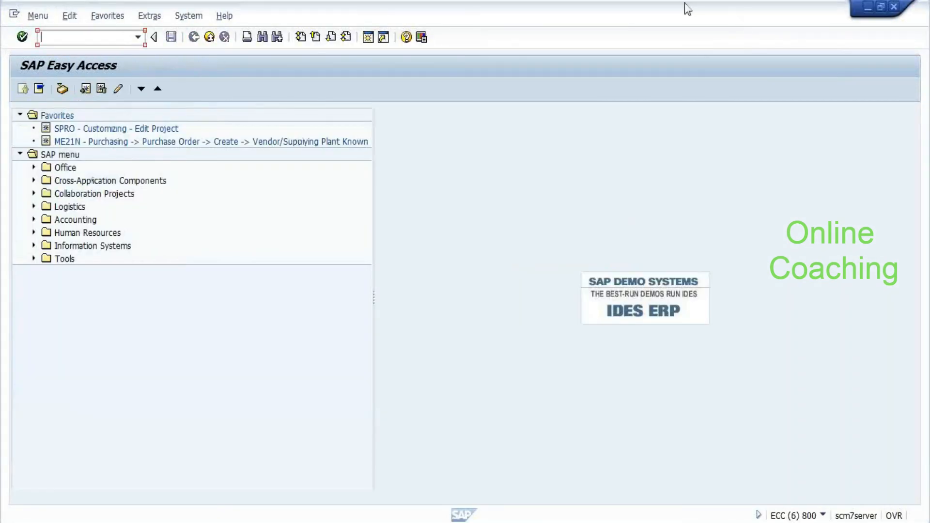
double_click(574, 10)
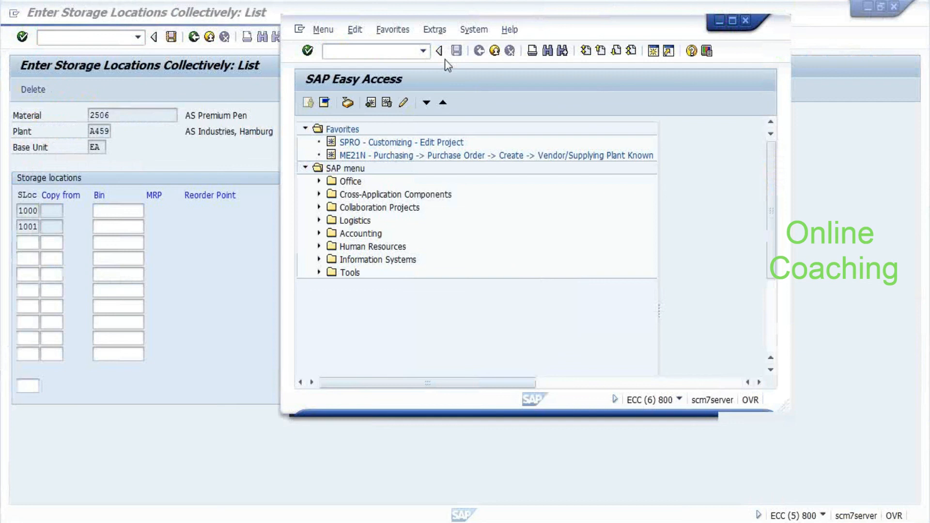
key("alt+Tab")
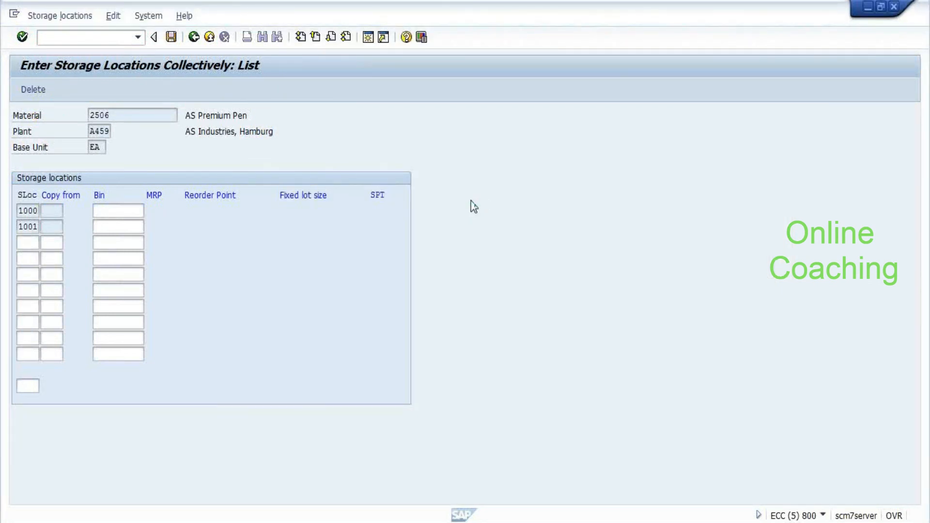
key("F3")
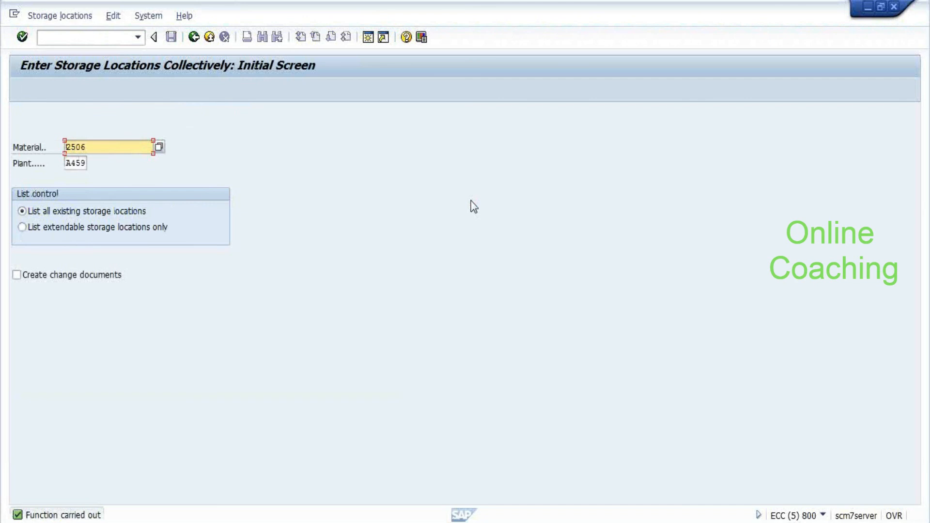
key("alt+Tab")
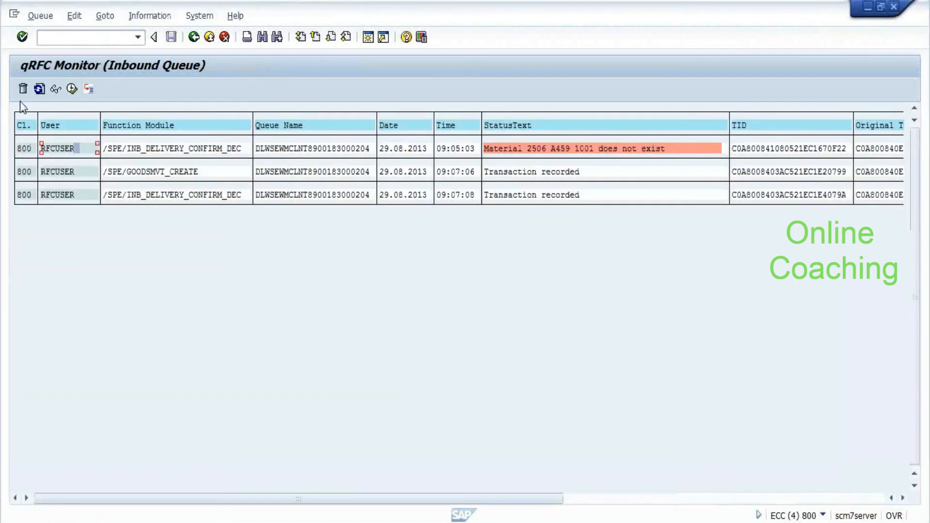
Execute the failed material-2506 LUW, attempt activation, dismiss the message and refresh the queue
left_click(72, 89)
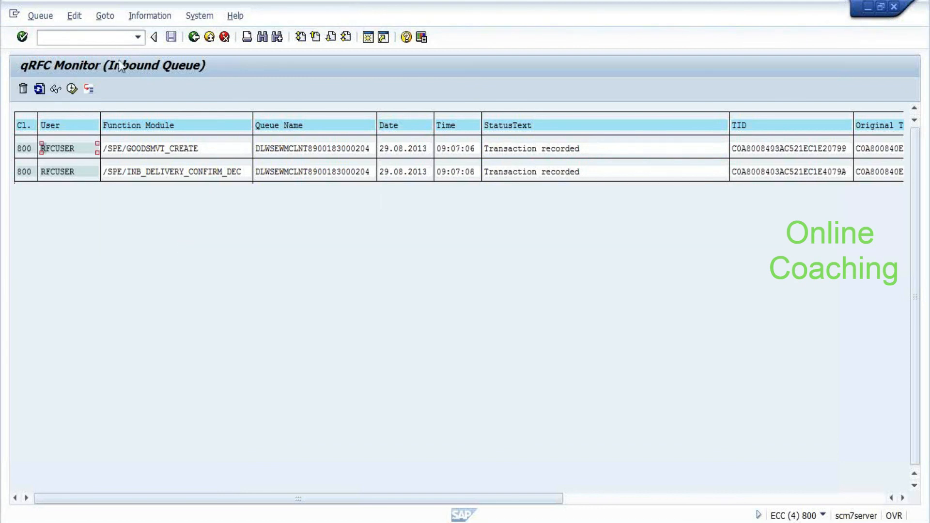
left_click(72, 89)
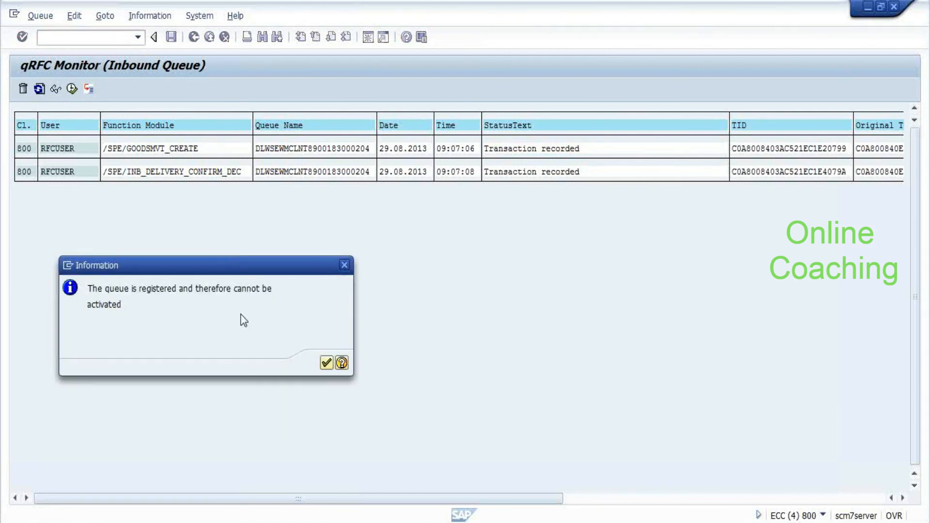
key("Return")
left_click(39, 90)
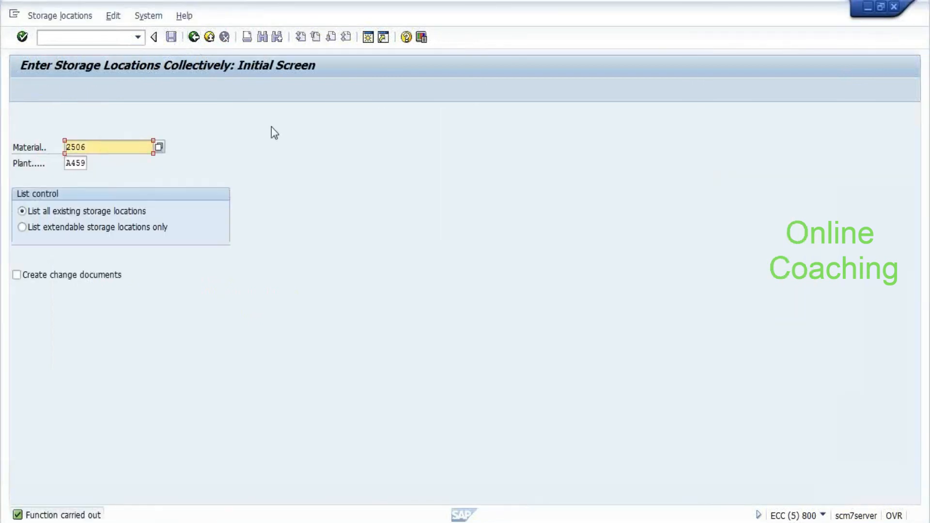
Return to the qRFC monitor's list of all inbound queues
key("alt+Tab")
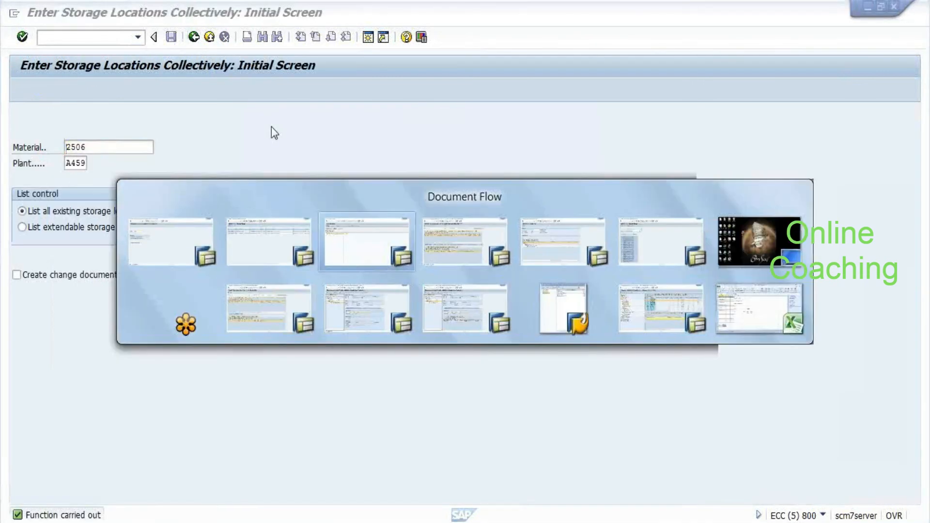
key("alt+Tab")
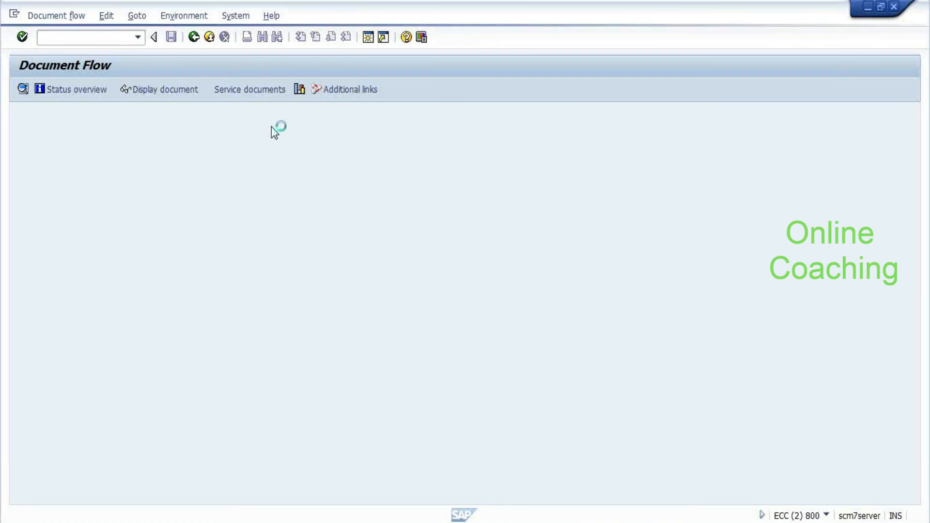
key("alt+Tab")
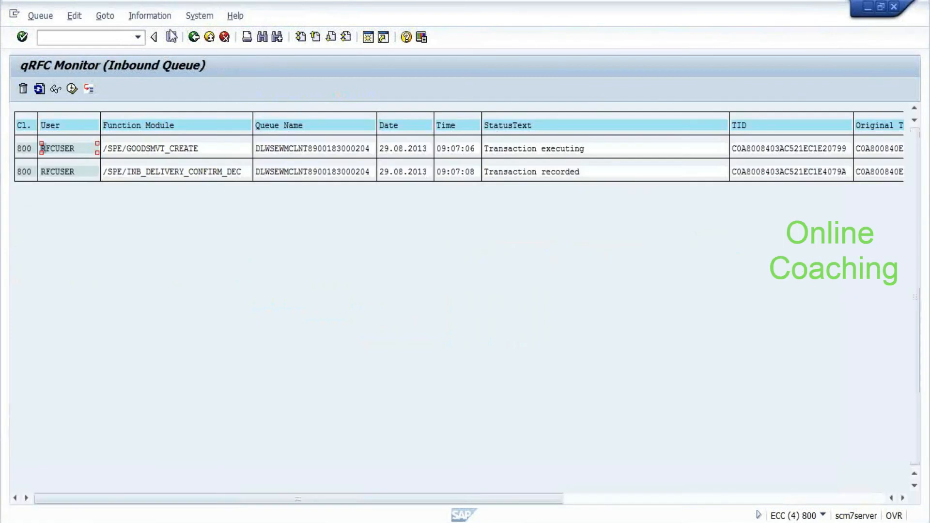
left_click(193, 37)
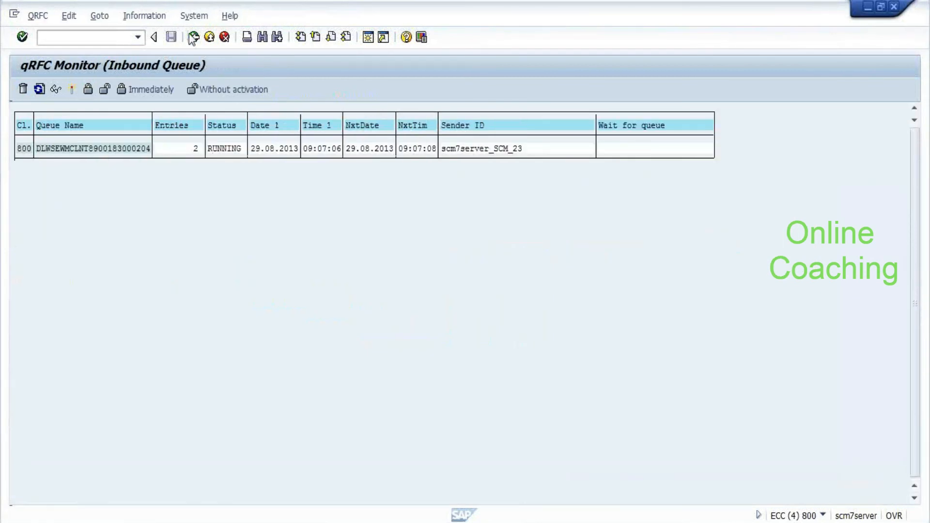
left_click(193, 37)
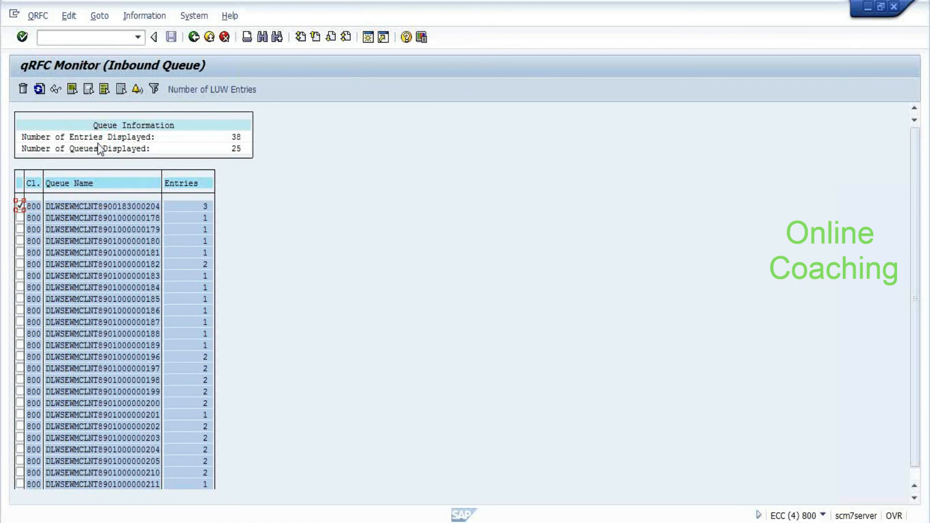
left_click(193, 37)
key("F8")
left_click(147, 220)
double_click(147, 220)
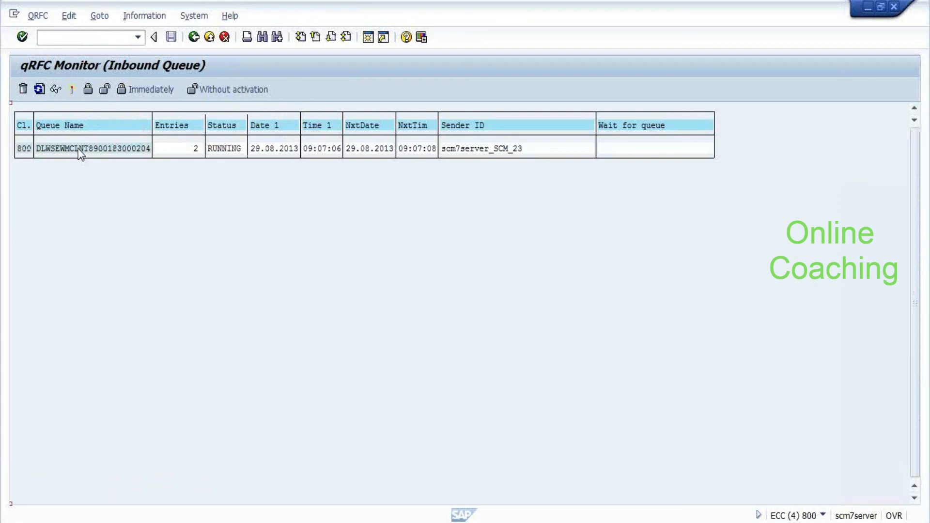
left_click(71, 92)
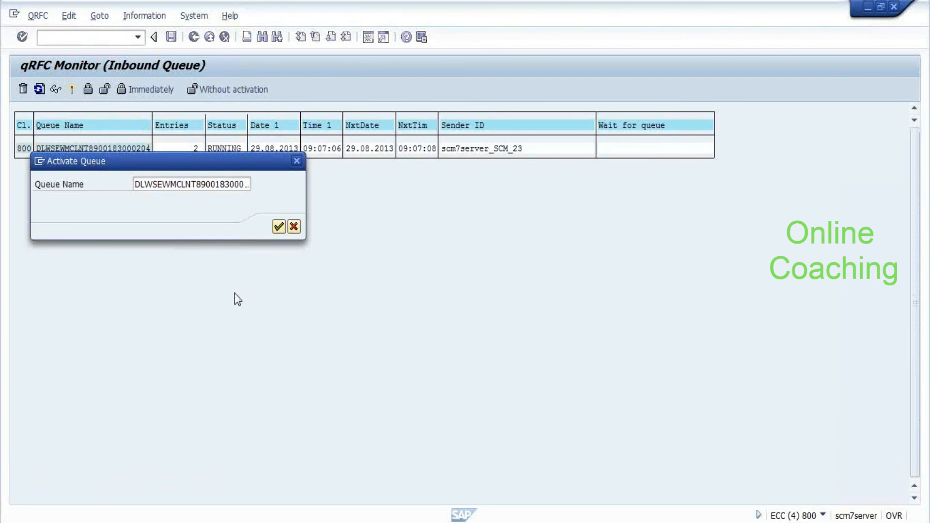
key("Return")
key("alt+Tab")
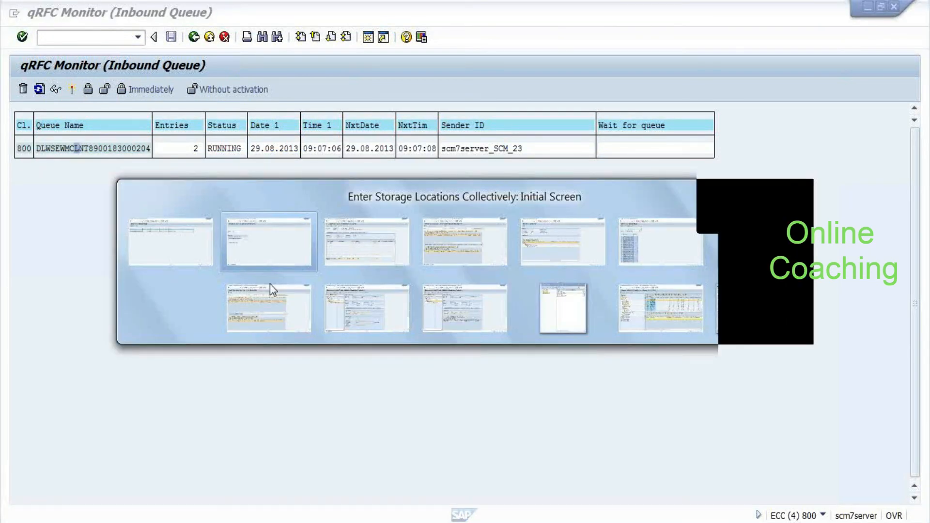
key("alt+Tab")
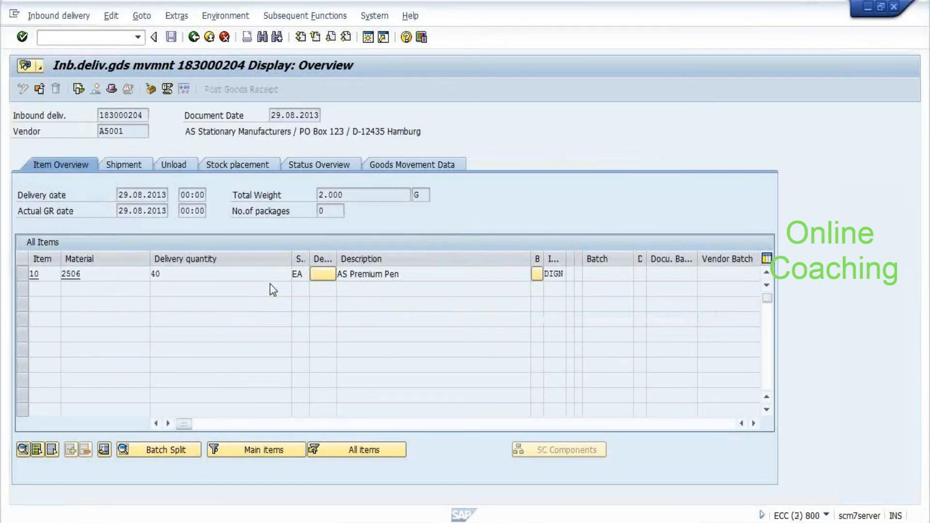
key("ctrl+F8")
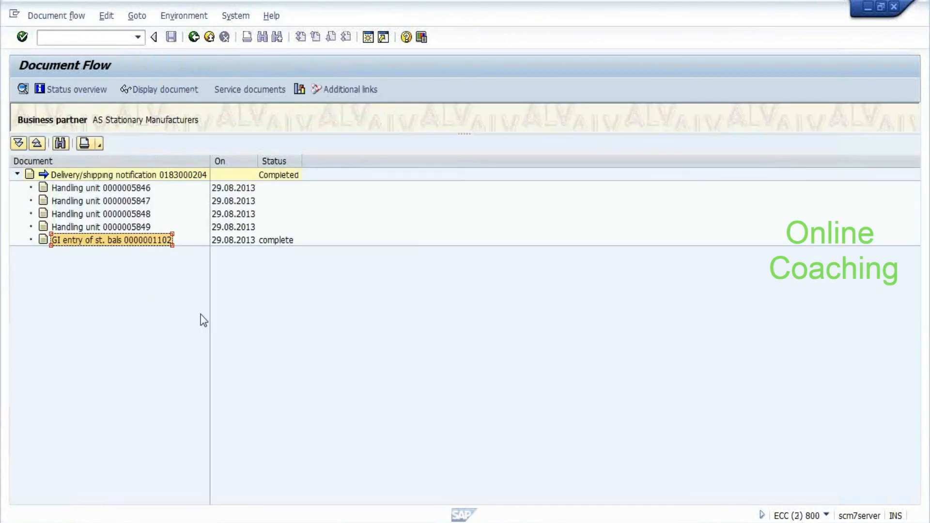
key("alt+Tab")
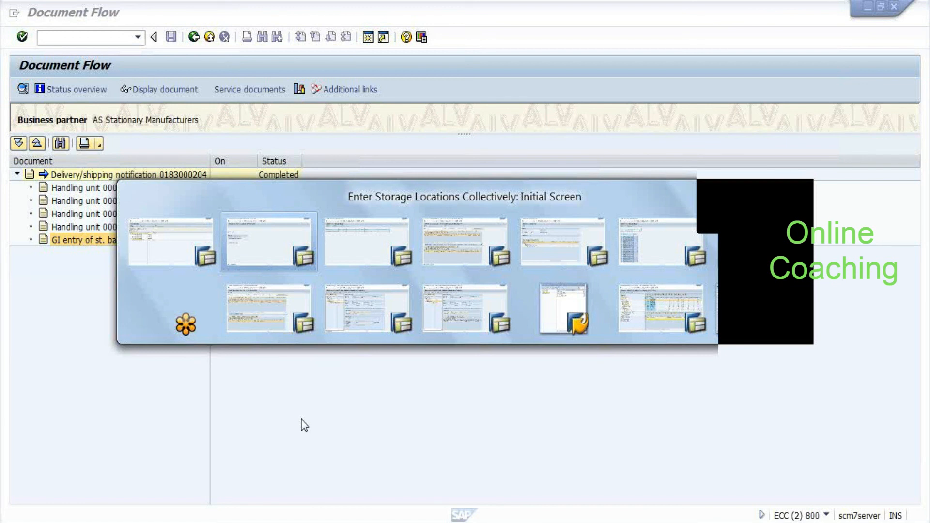
key("Tab")
key("Tab")
key("Tab")
key("Tab")
key("Tab")
key("shift+Tab")
key("shift+Tab")
key("shift+Tab")
key("shift+Tab")
key("shift+Tab")
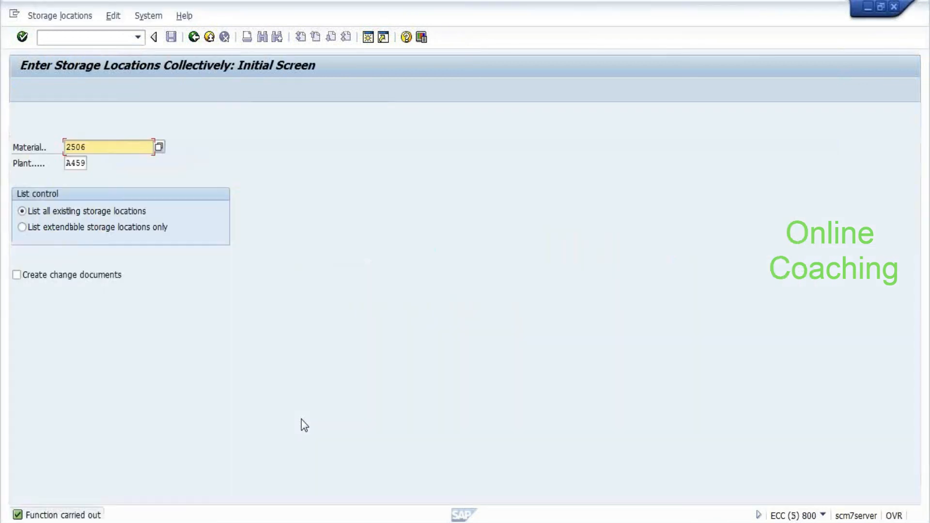
Enter /nmmbw, then create a new session showing delivery 183000204's header details
left_click(81, 39)
type("/nmmbw")
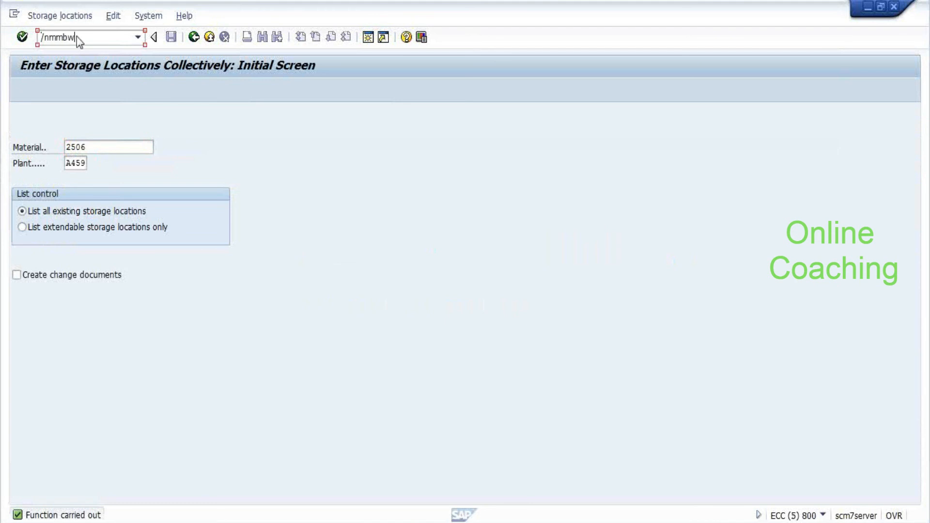
key("Return")
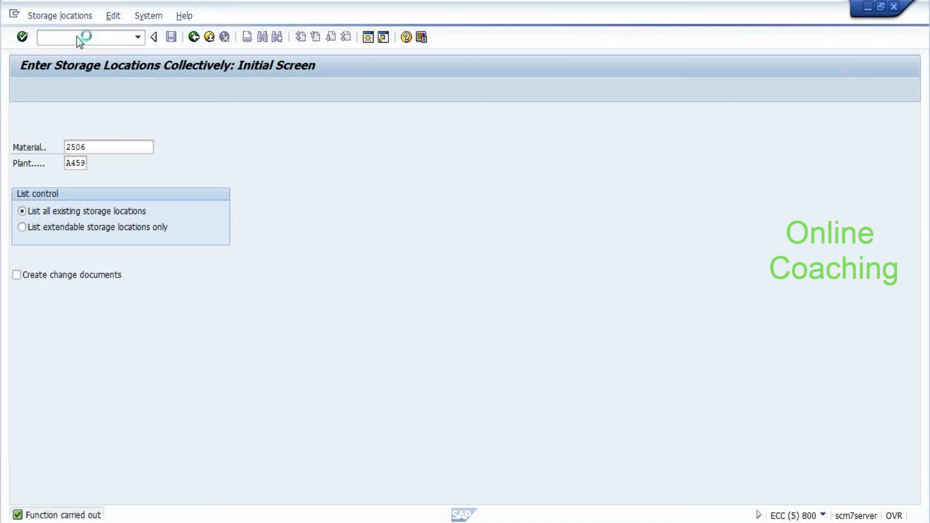
left_click(59, 15)
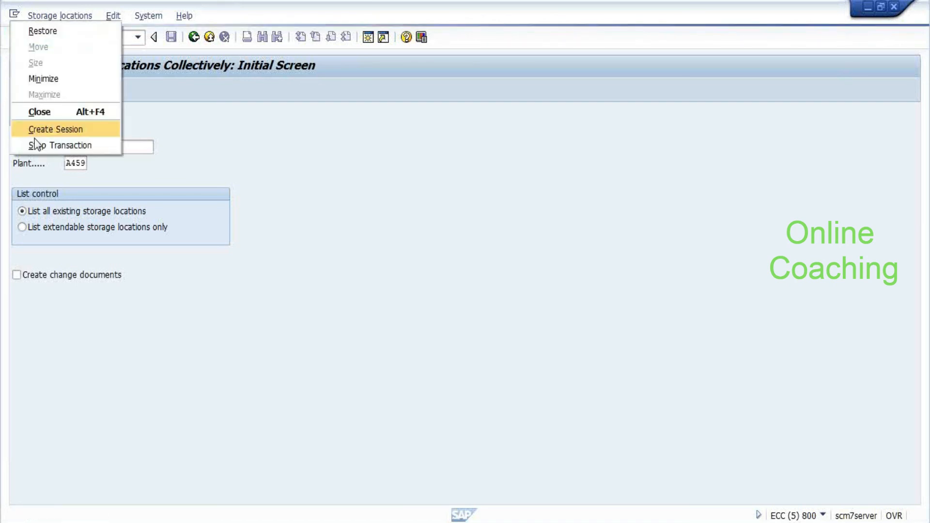
left_click(34, 128)
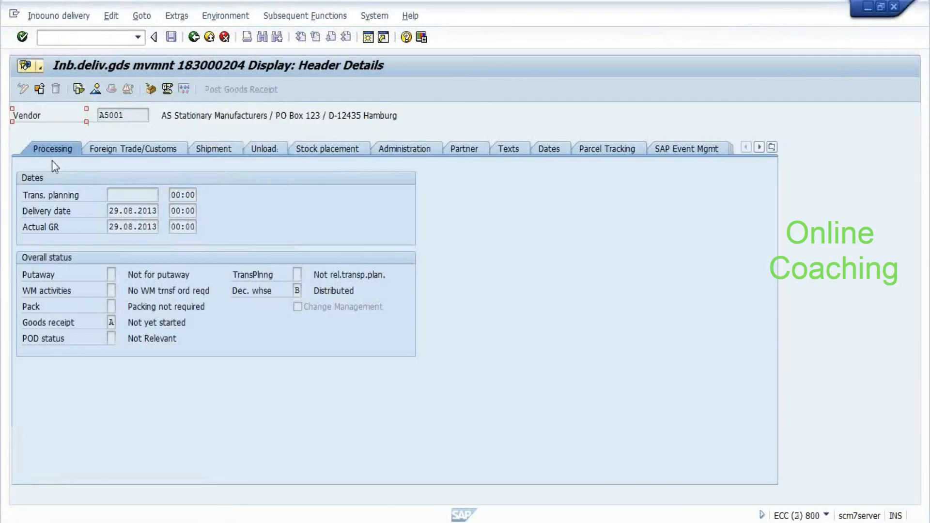
Return to delivery 183000204's item overview (40 EA of 2506) and browse the Environment and Extras menus
left_click(194, 37)
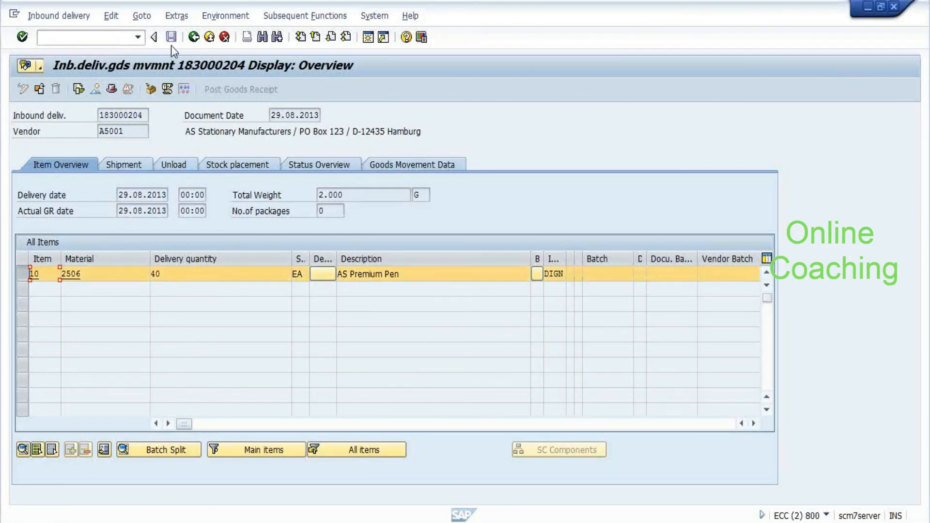
left_click(237, 18)
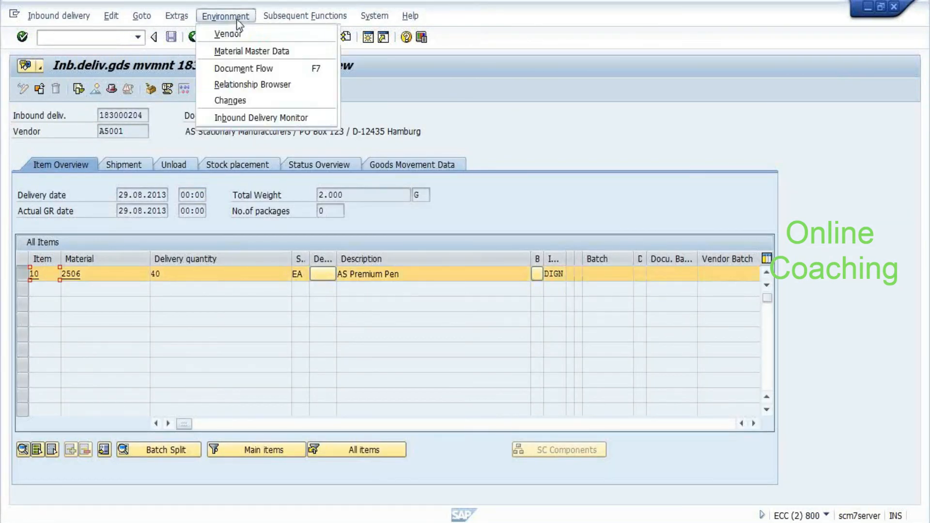
left_click(175, 16)
mouse_move(141, 16)
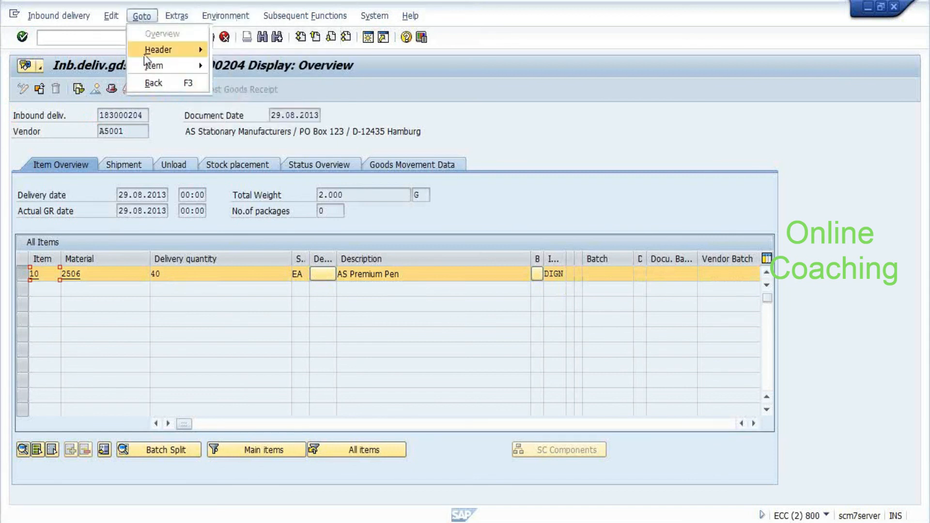
mouse_move(146, 65)
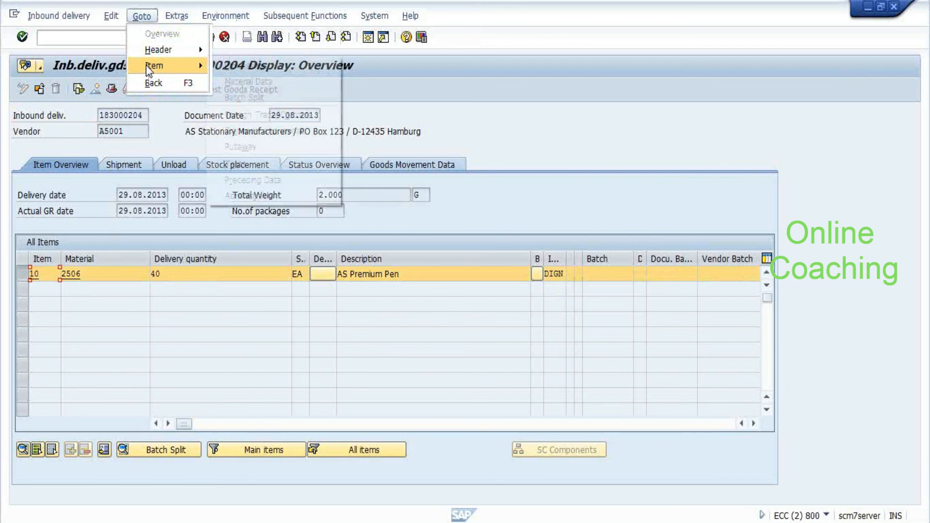
mouse_move(164, 51)
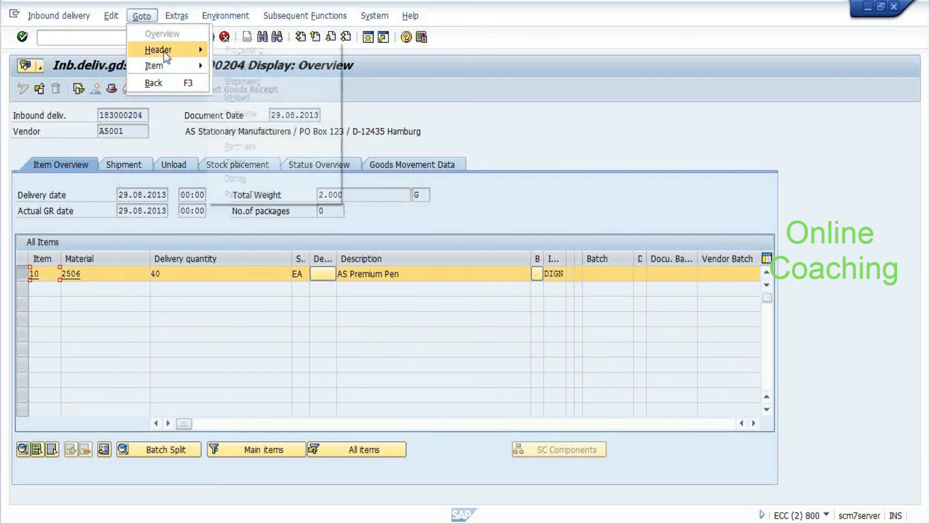
left_click(503, 106)
Browse the Goto menu and close it without running anything
left_click(305, 15)
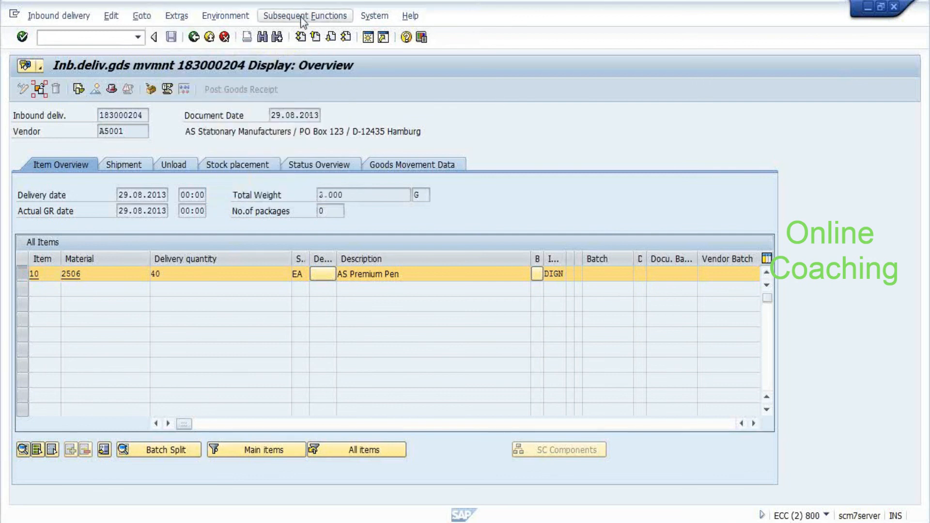
mouse_move(225, 15)
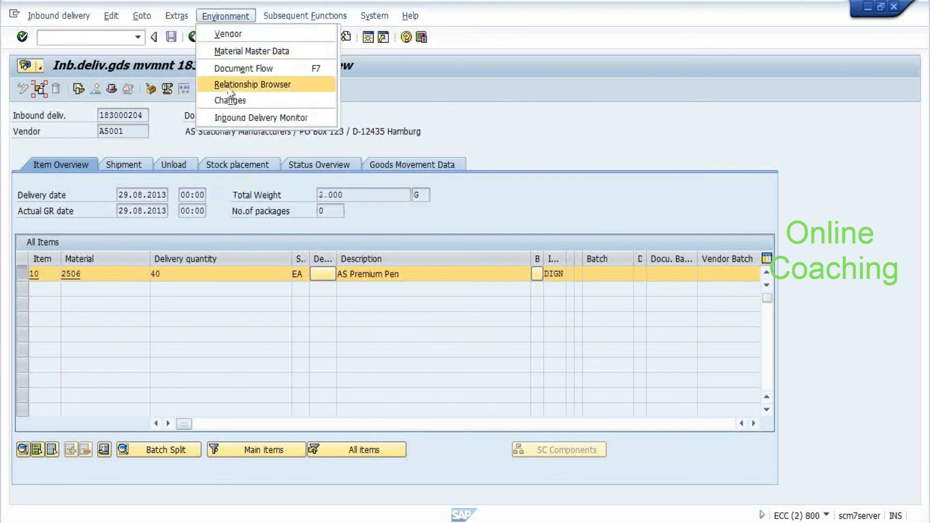
left_click(485, 147)
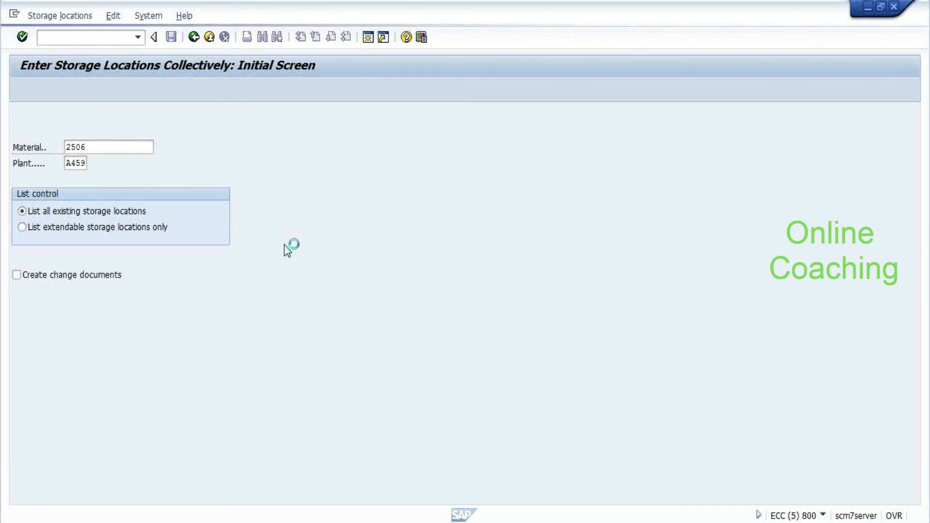
Run the MMBE stock overview for material 2506 in plant A459, showing 40,000 unrestricted in storage location 1000
key("alt+Tab")
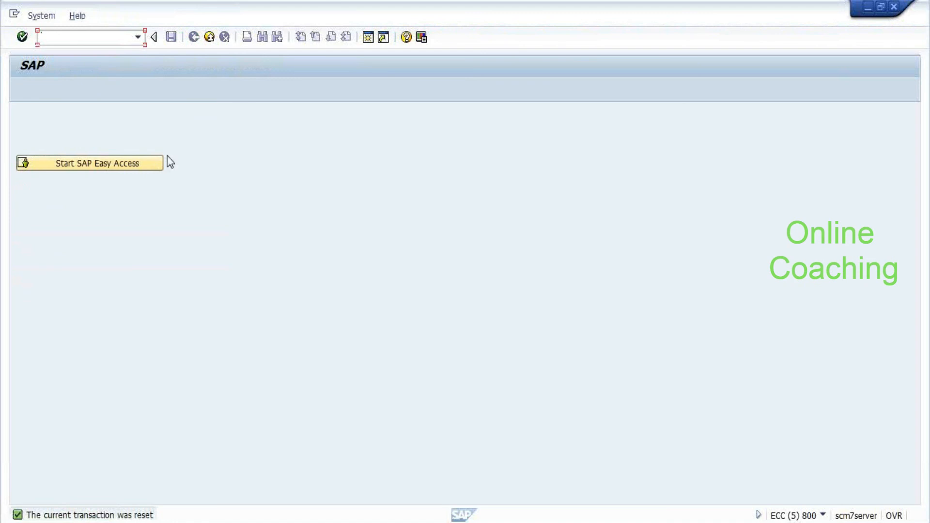
type("mmbe")
key("Return")
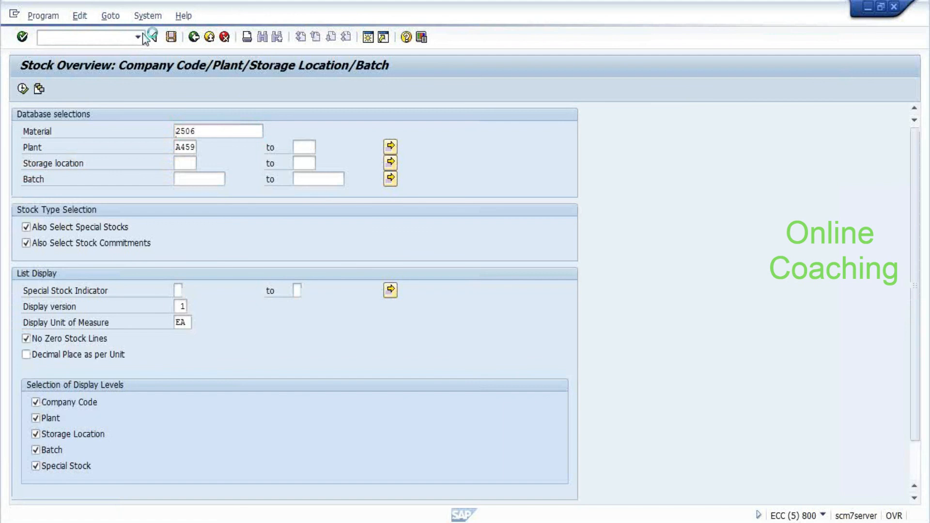
key("F8")
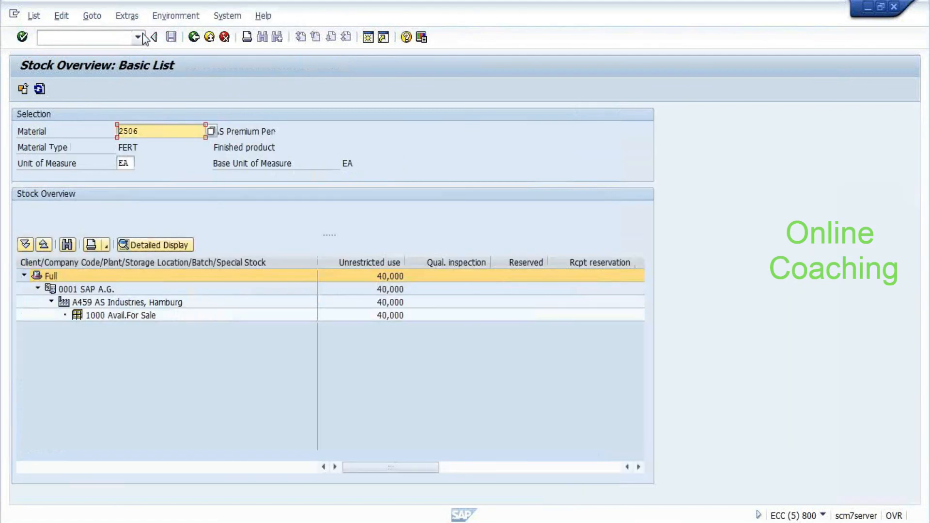